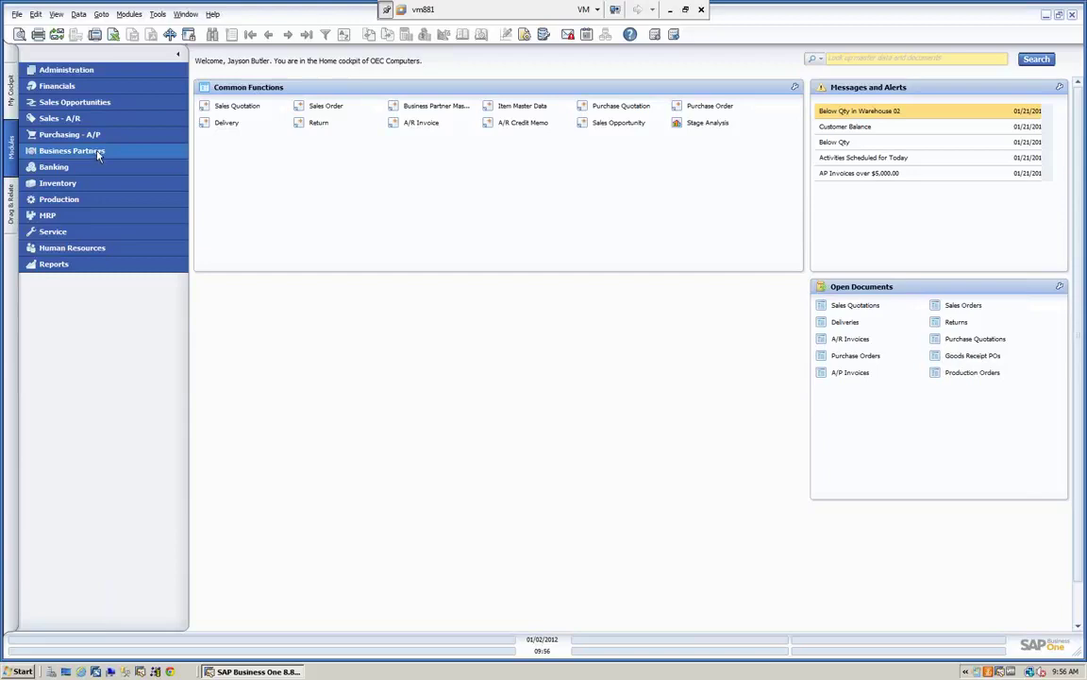
left_click(77, 188)
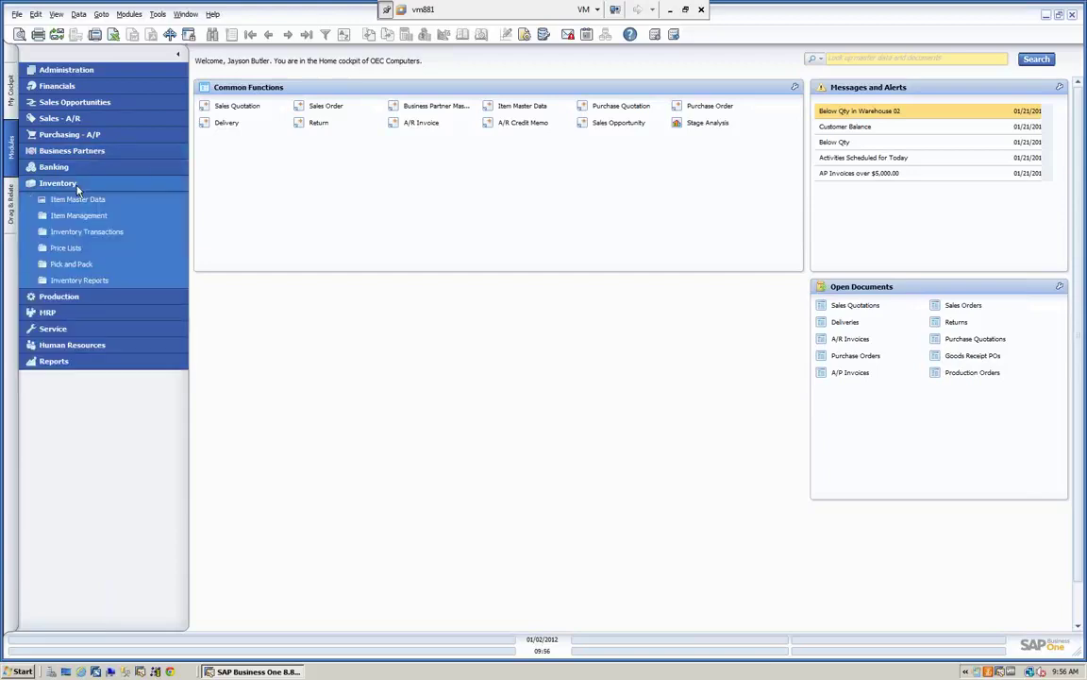
left_click(79, 201)
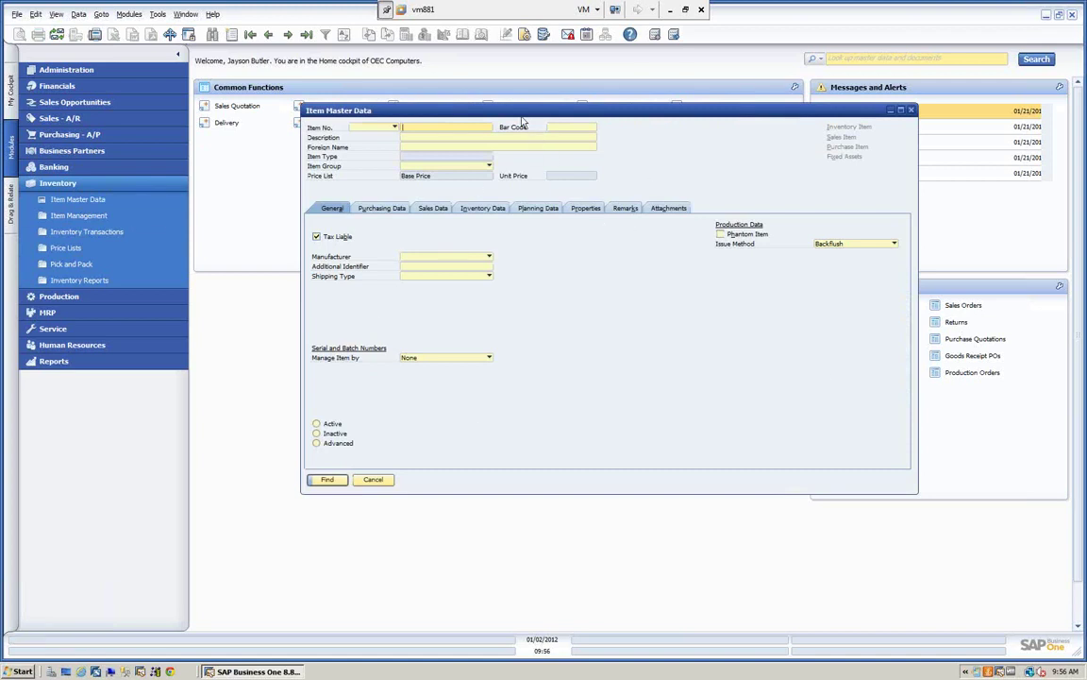
left_click_drag(465, 108, 425, 101)
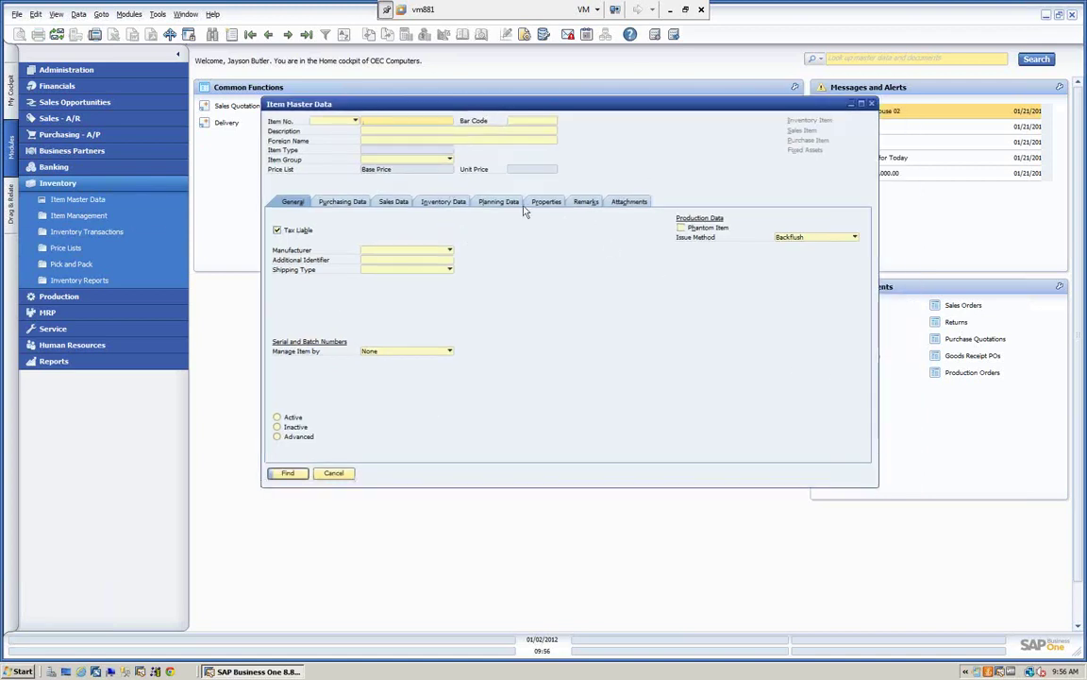
left_click(334, 474)
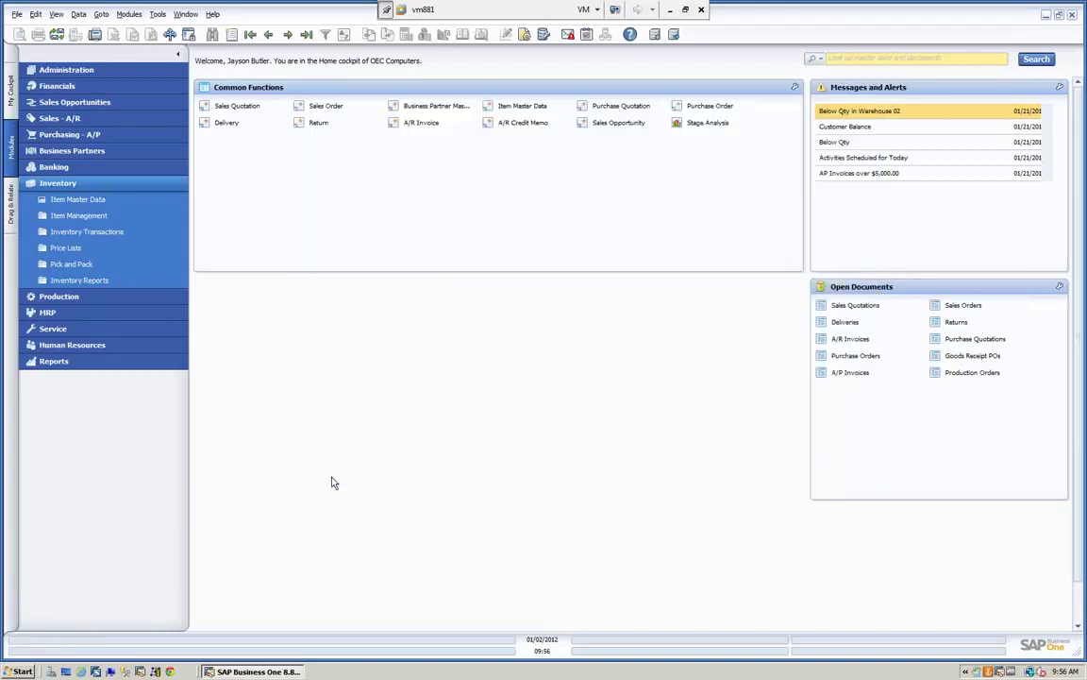
- Open Business Partner Master Data and find the Earthshaker Corporation record through a name search
left_click(85, 152)
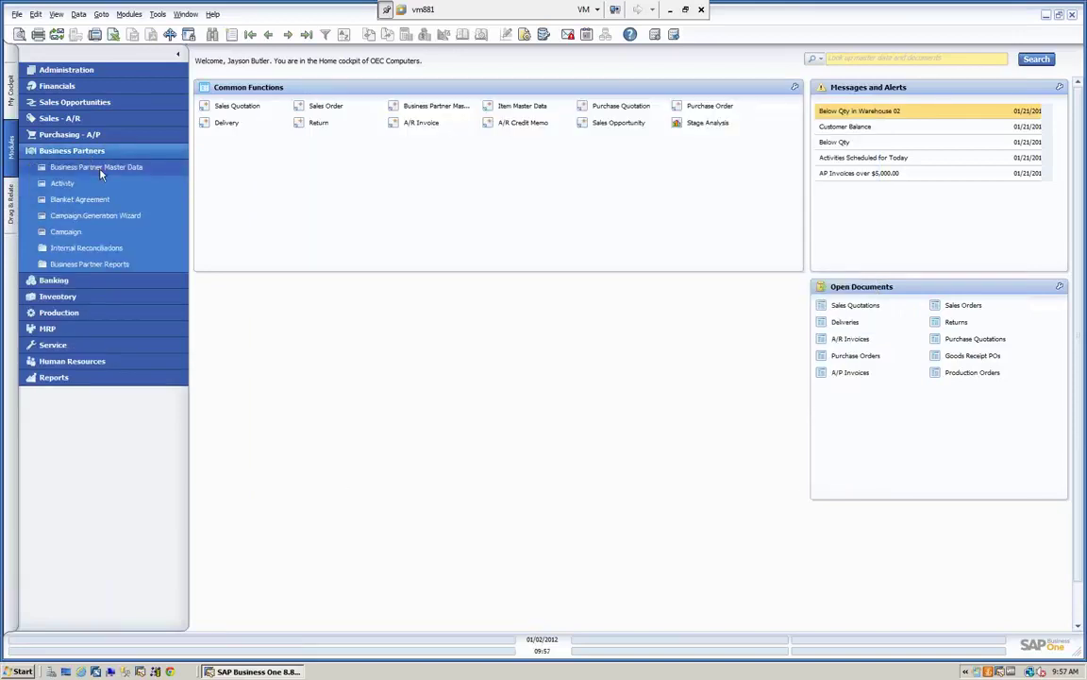
left_click(116, 167)
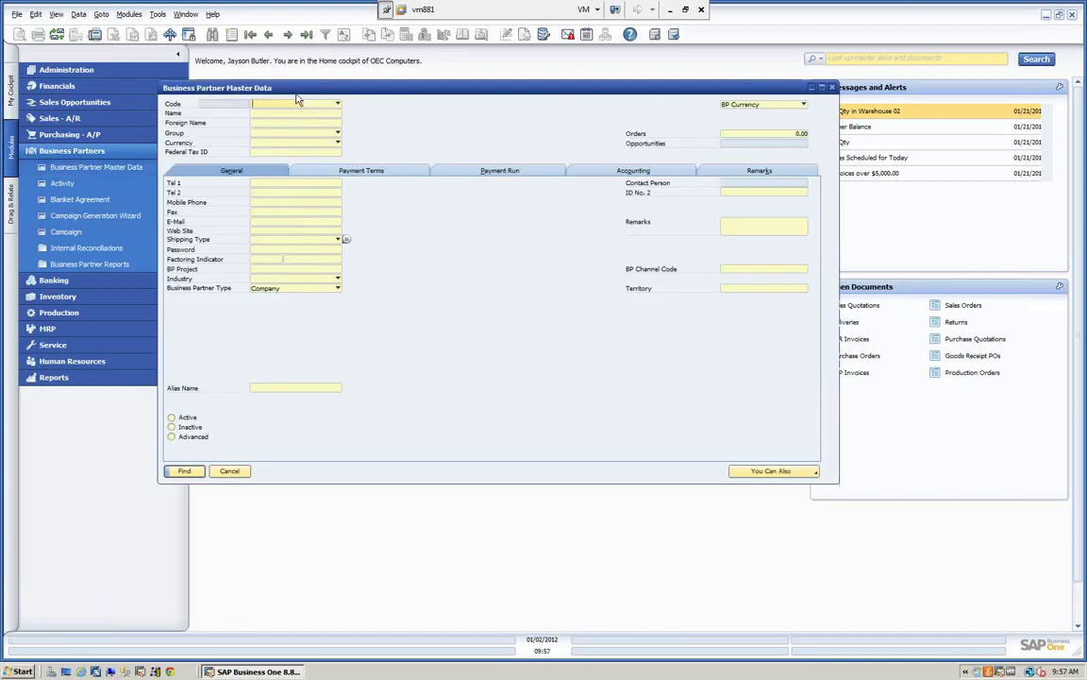
left_click_drag(269, 86, 323, 102)
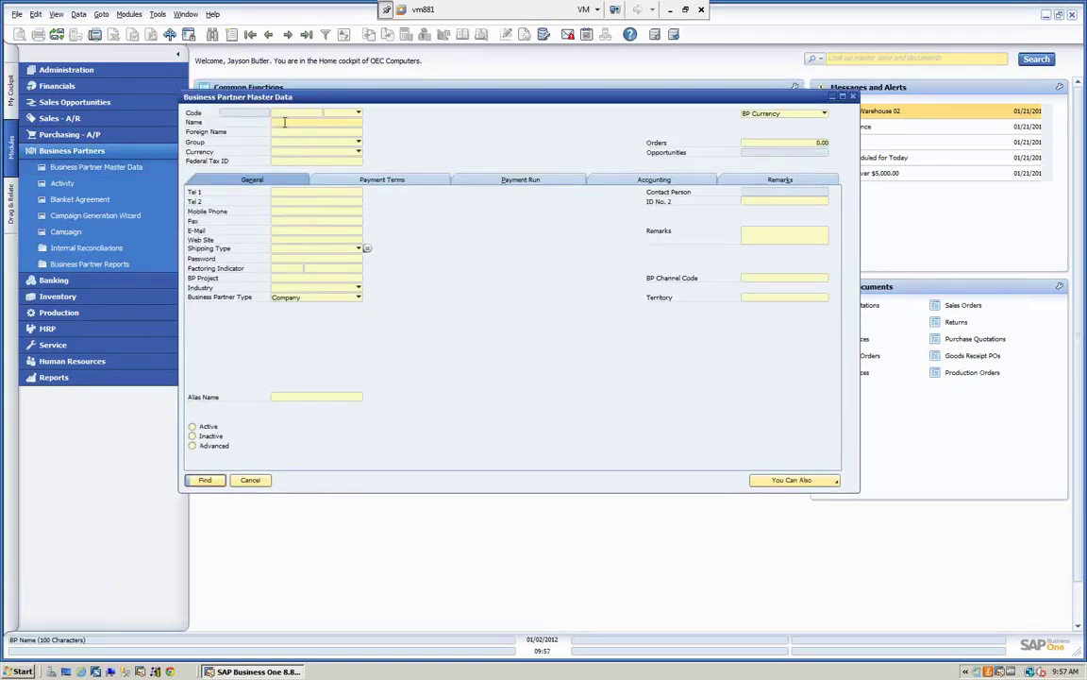
type("*")
key("Tab")
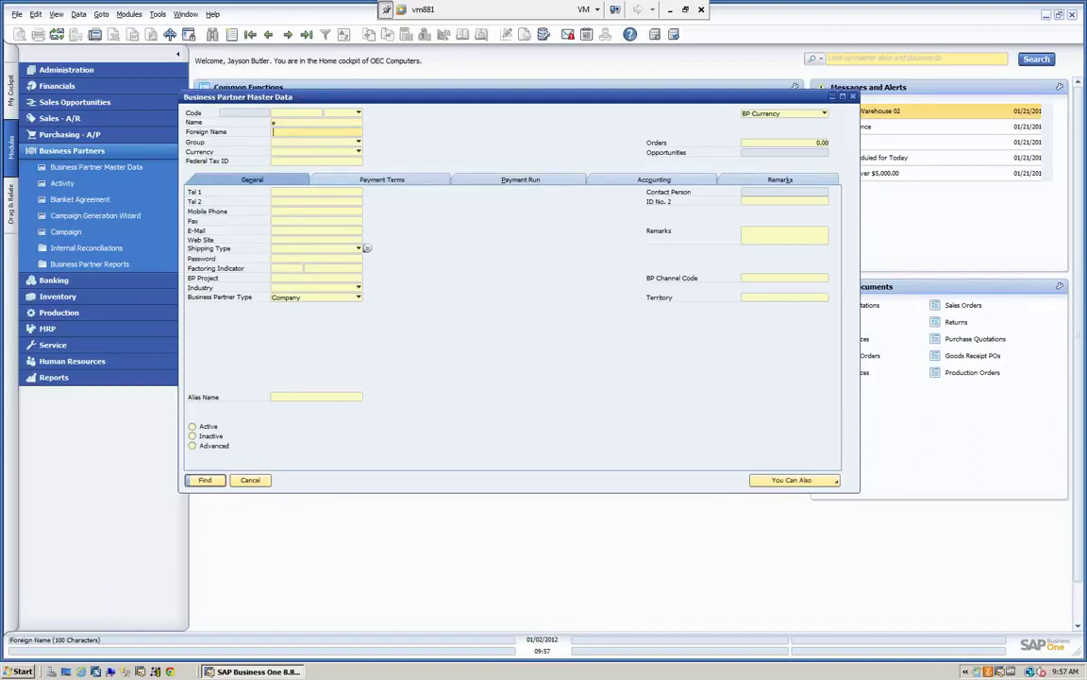
left_click(205, 480)
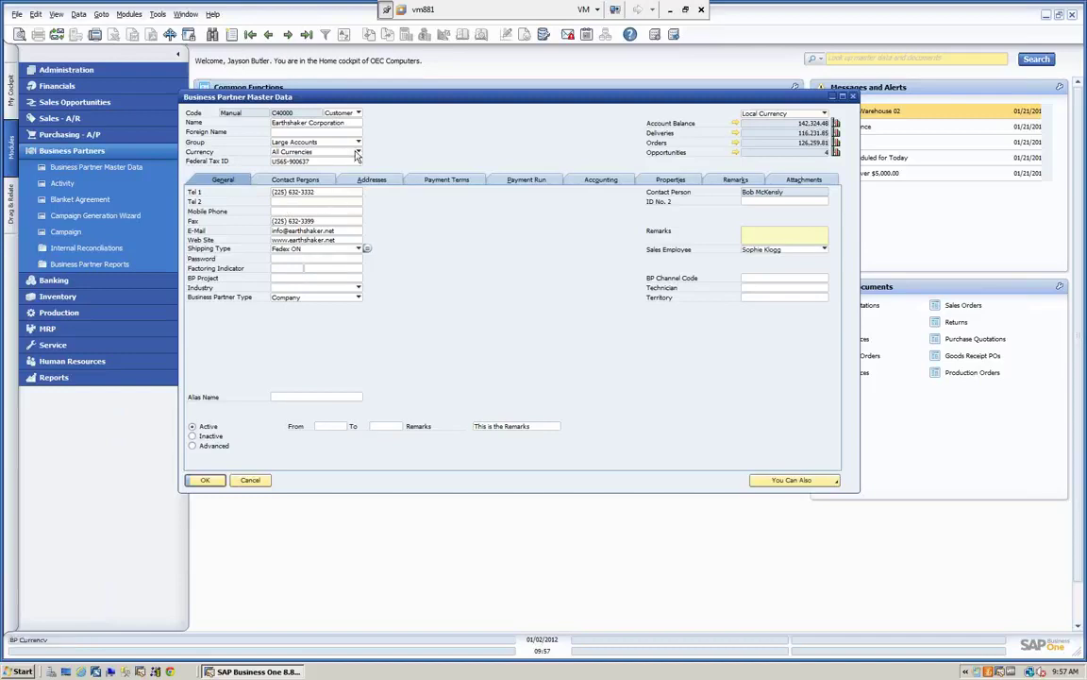
- Examine the currency and group options available for the Earthshaker Corporation record, leaving both selections as they are
left_click(283, 132)
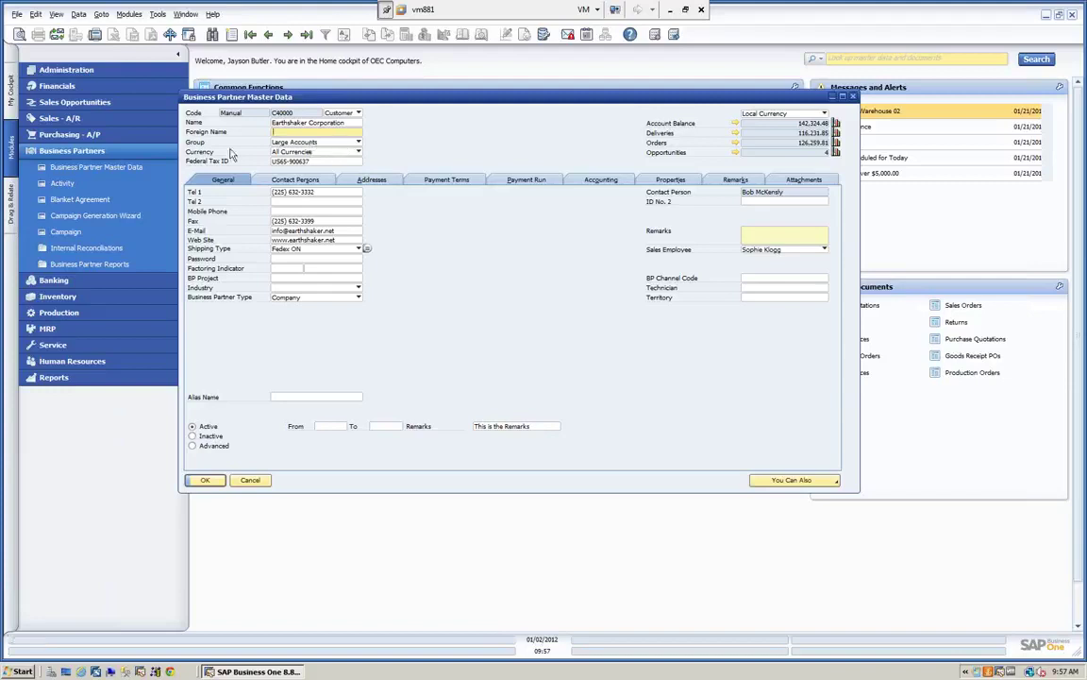
left_click(359, 153)
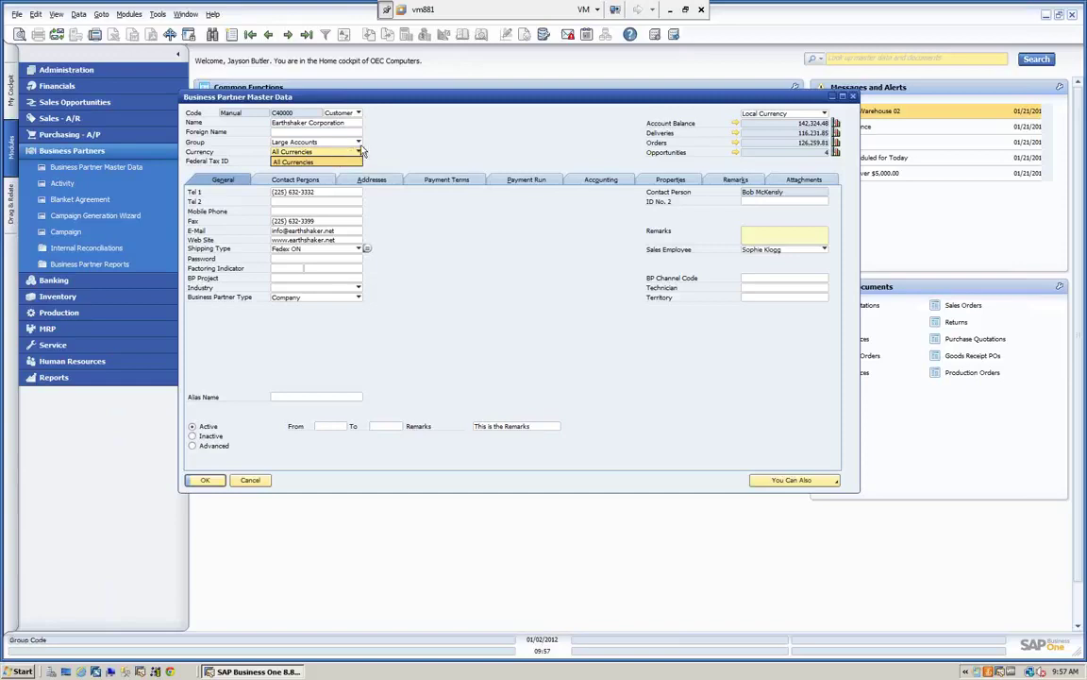
left_click(327, 133)
left_click(359, 143)
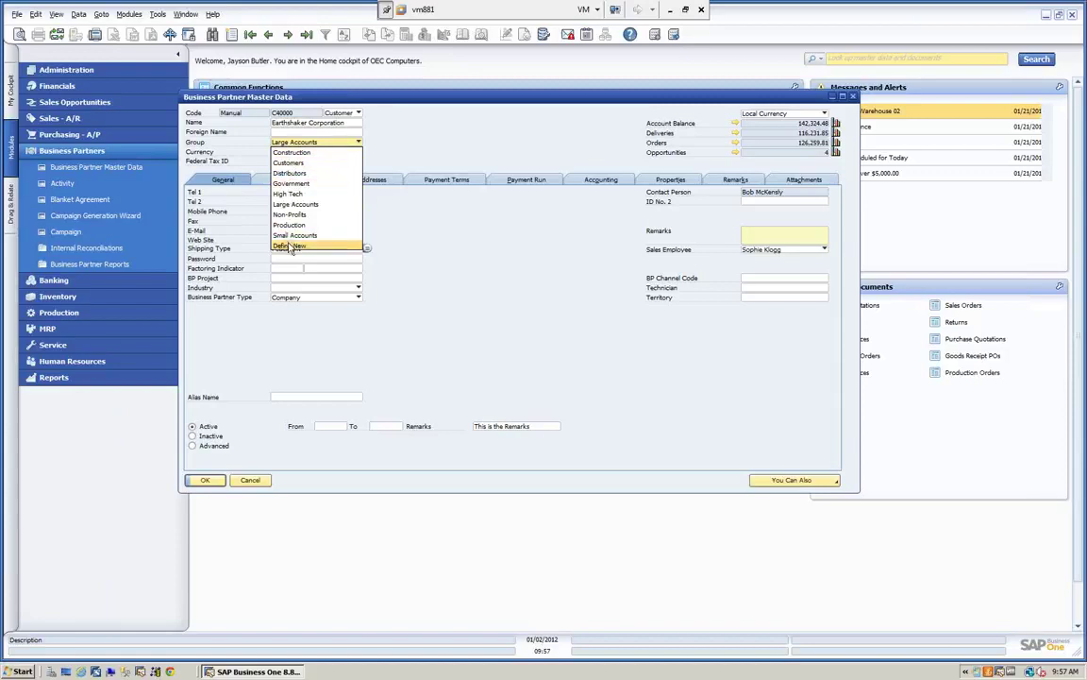
left_click(430, 142)
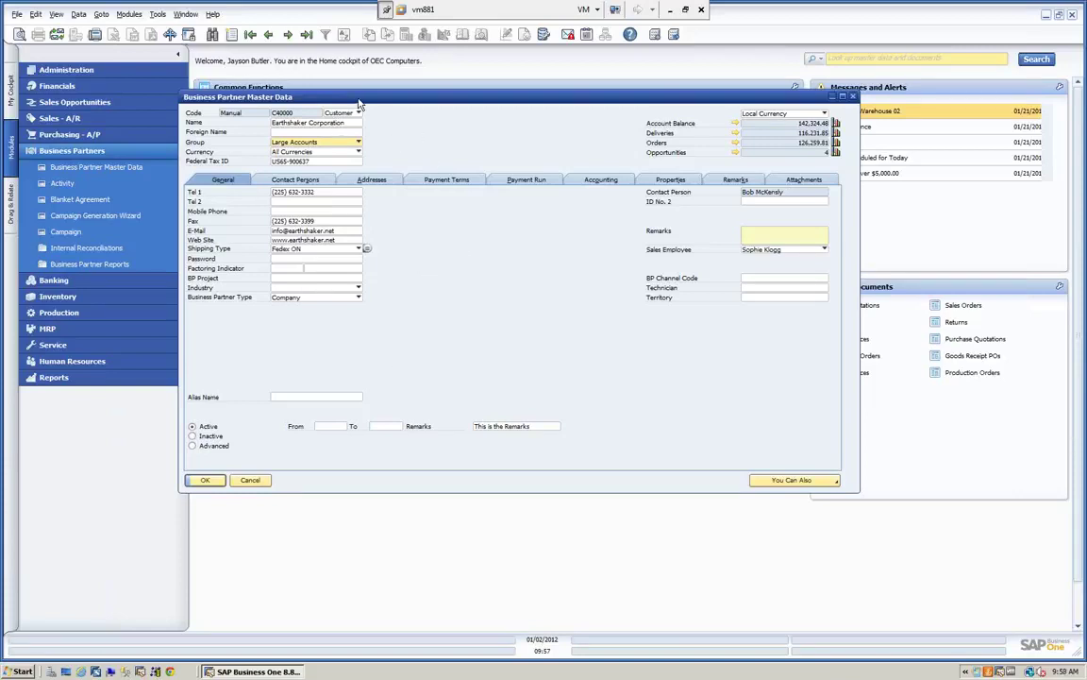
- Display the user-defined fields alongside the Earthshaker Corporation business partner record
left_click_drag(320, 92, 326, 78)
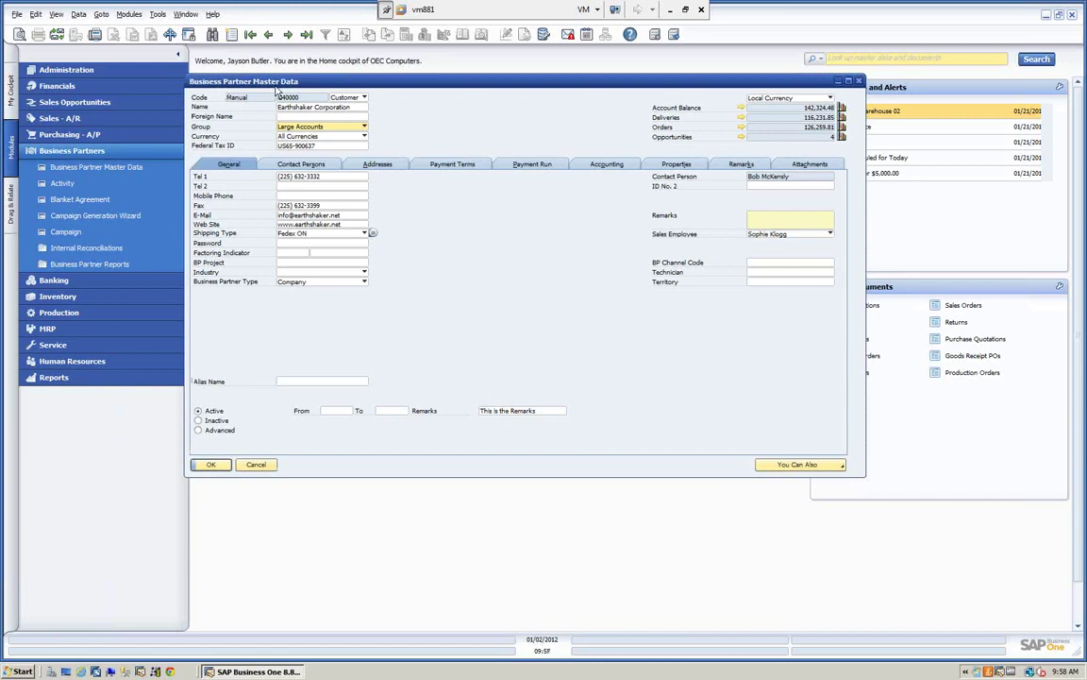
left_click(56, 16)
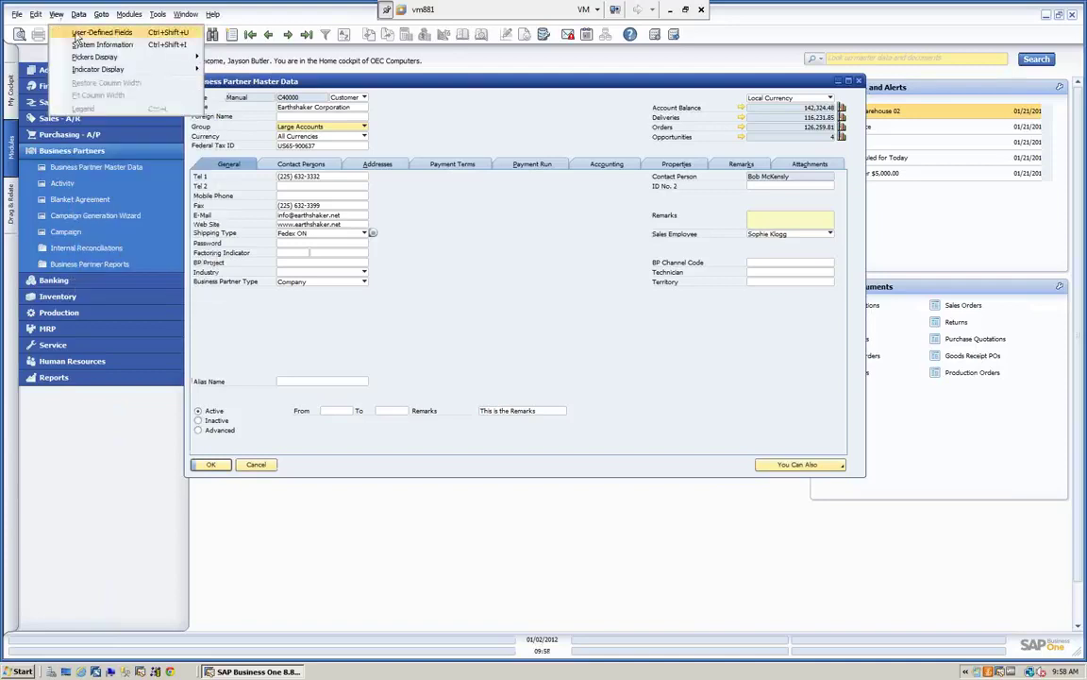
left_click(94, 33)
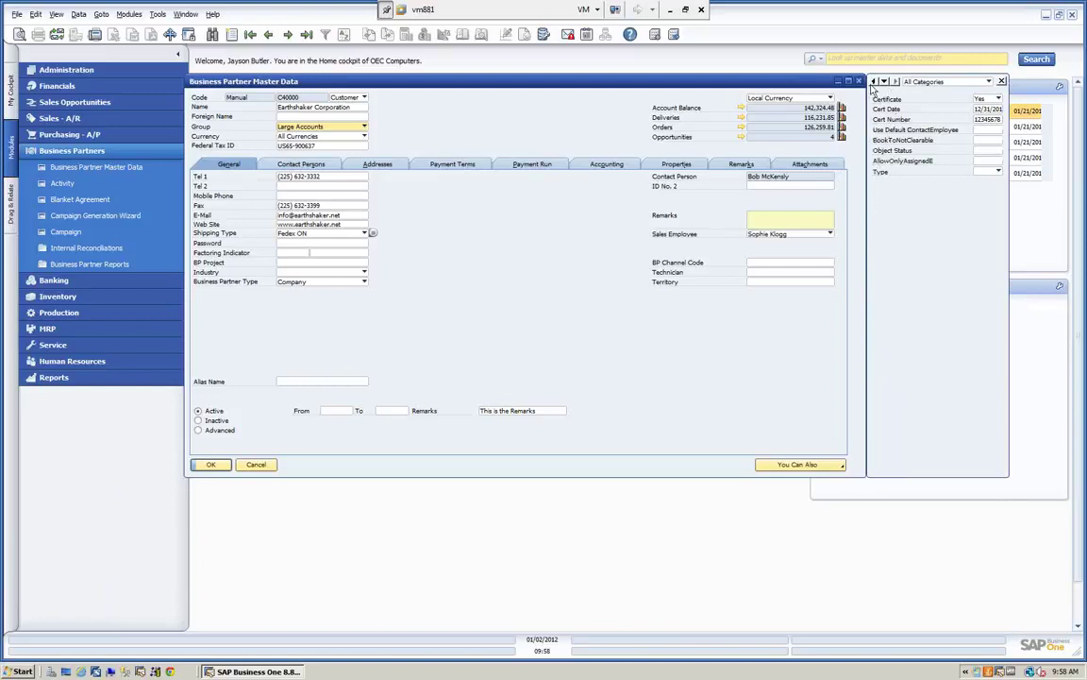
- Dock the user-defined fields on the left side of the record, below it, and back on its right side
left_click(874, 82)
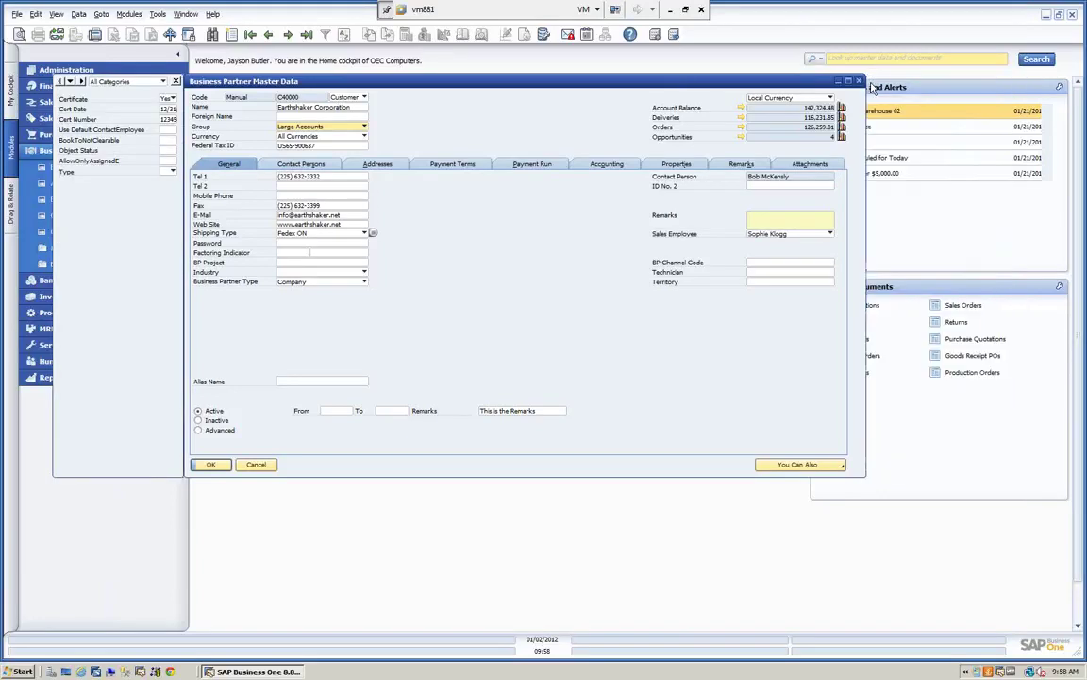
left_click_drag(664, 90, 756, 82)
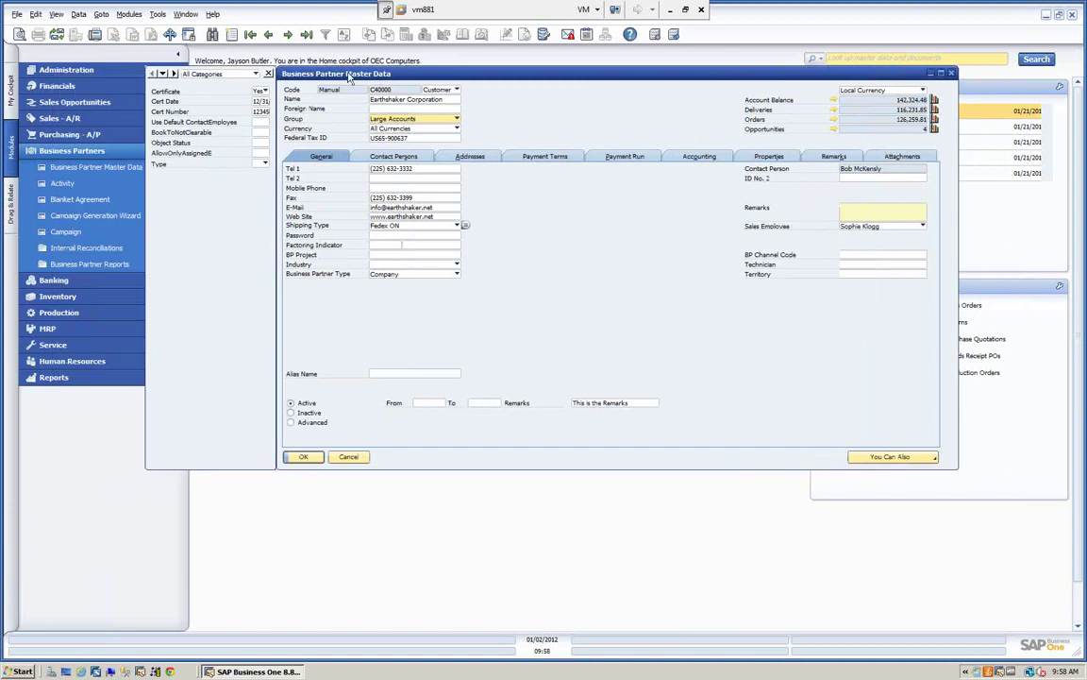
left_click(162, 73)
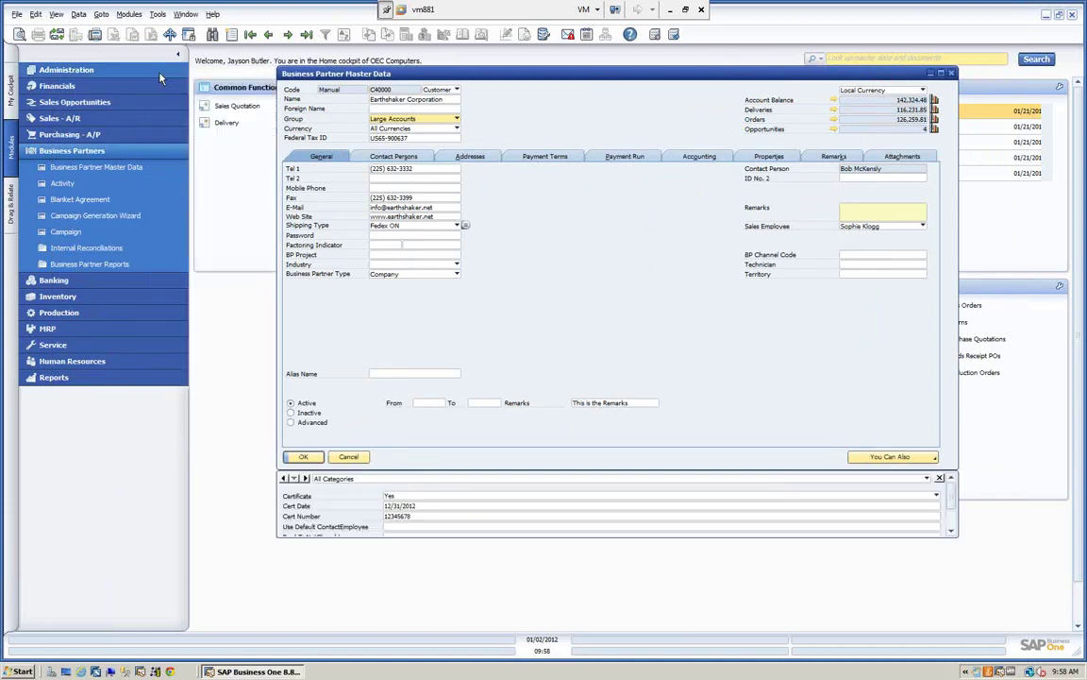
left_click(304, 479)
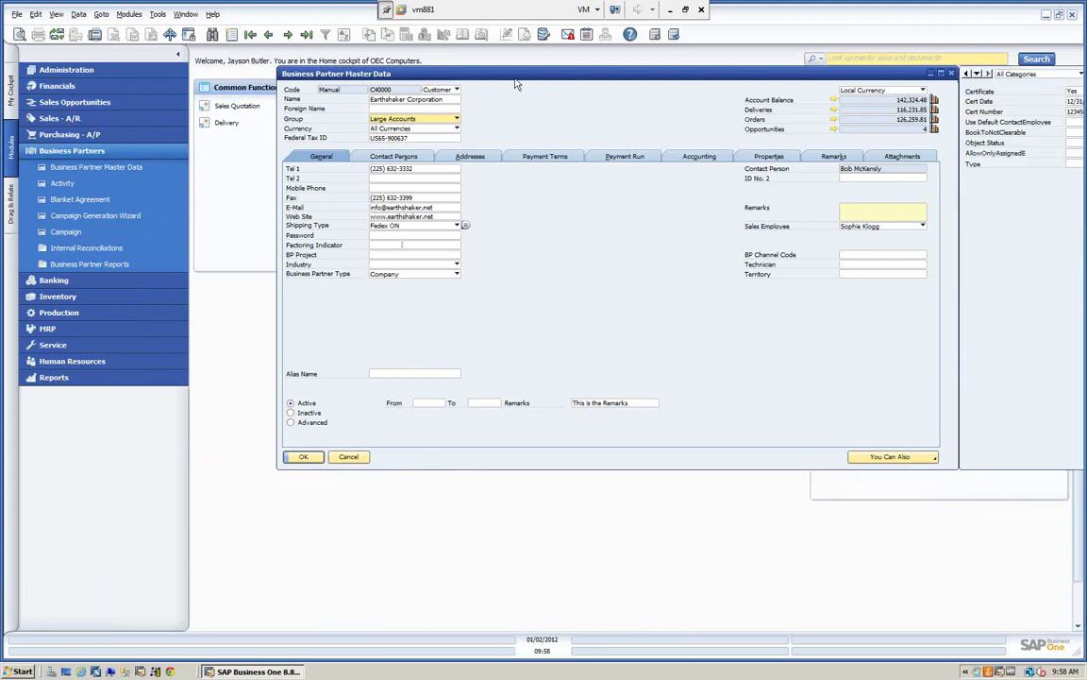
left_click_drag(517, 75, 386, 79)
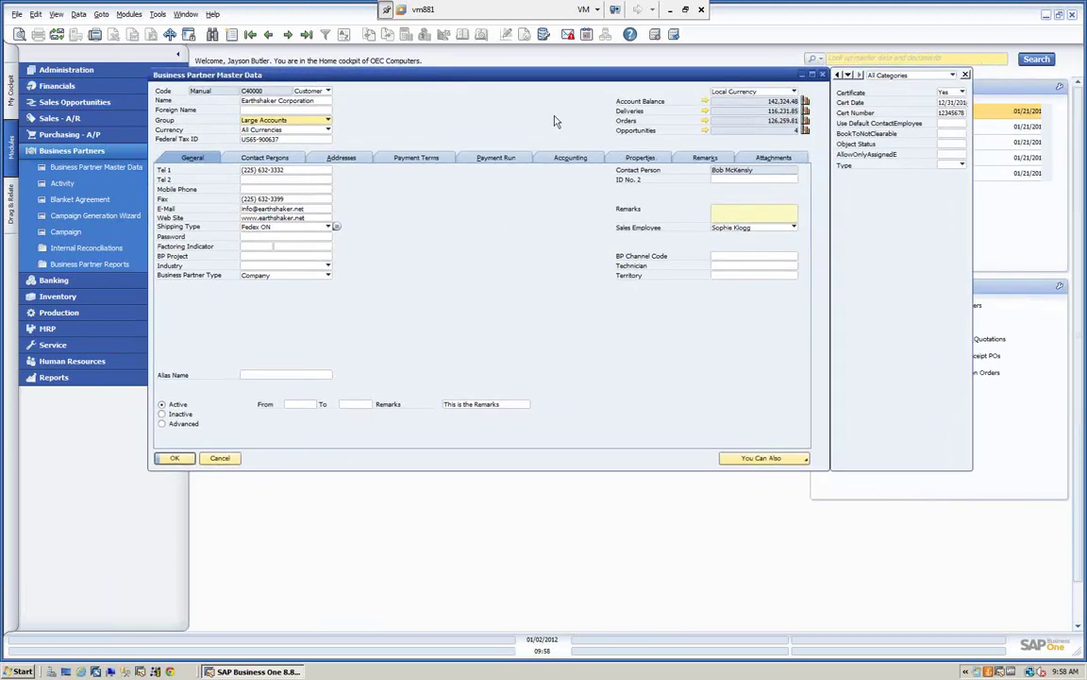
- Examine the user-defined field categories and the Certificate, Cert Date and Cert Number fields, widening their pane for full values
left_click(953, 75)
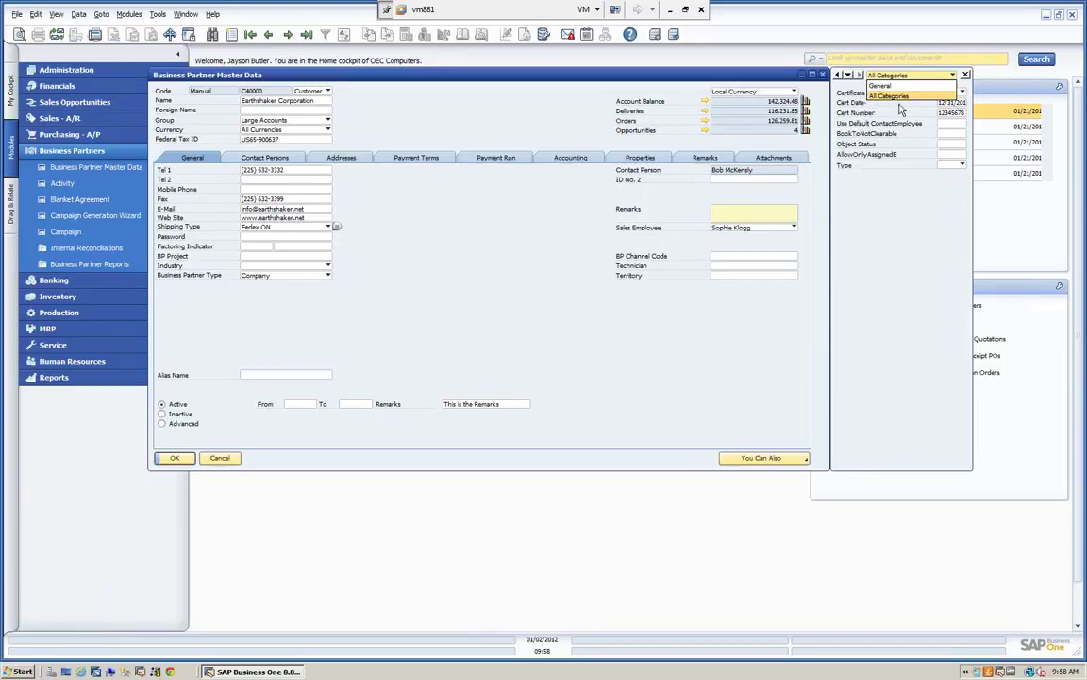
left_click(921, 77)
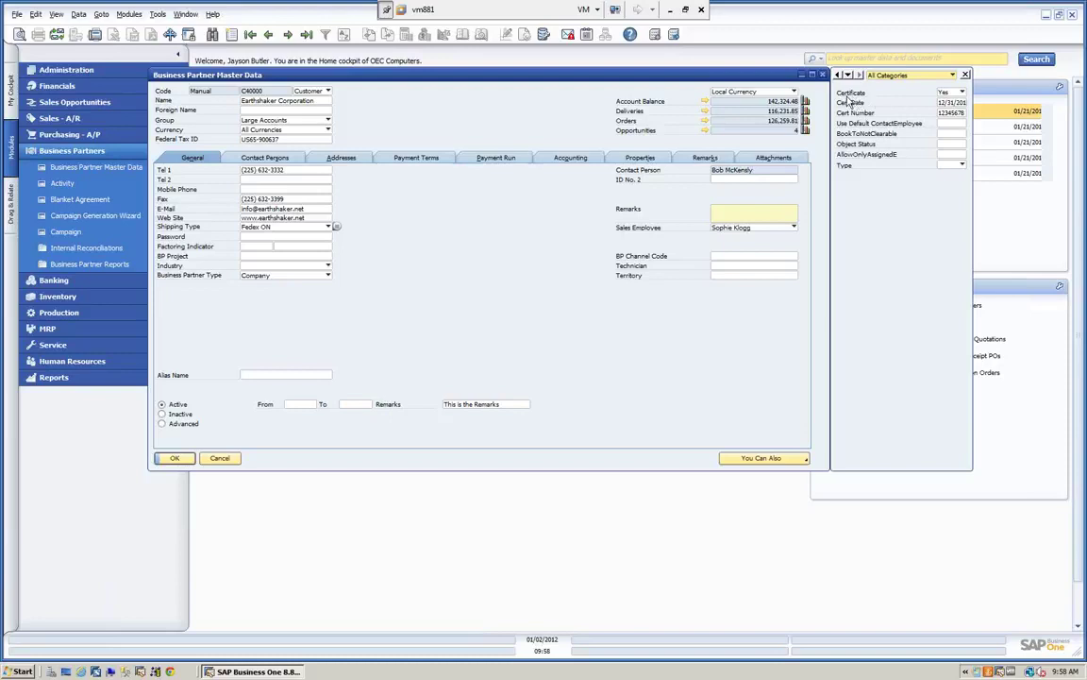
left_click(963, 92)
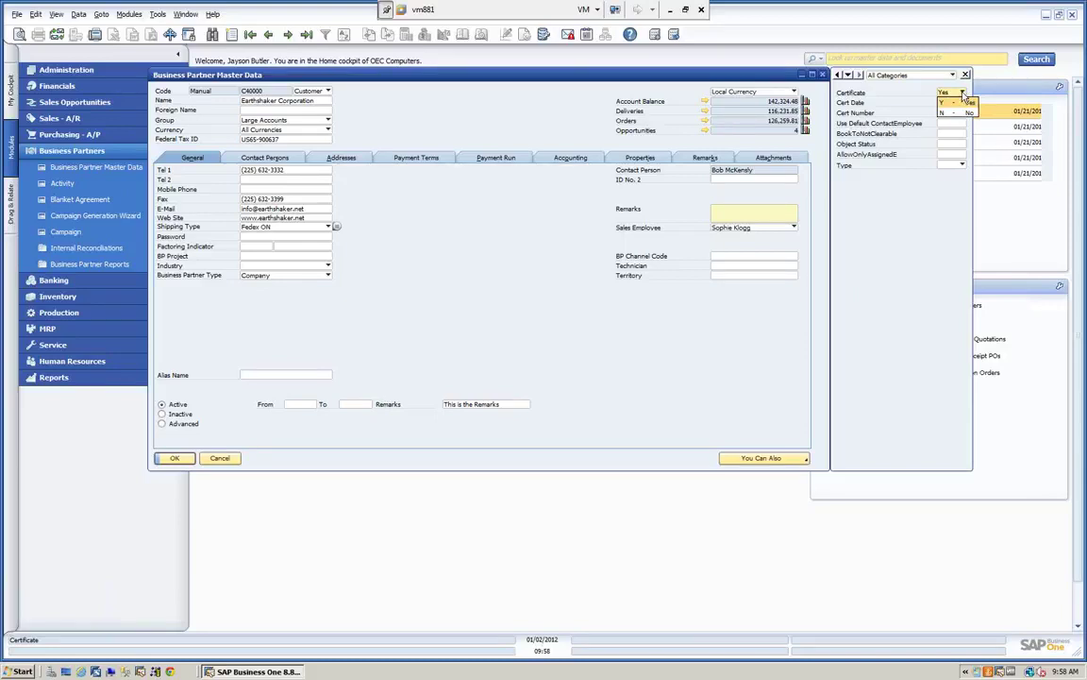
left_click(954, 102)
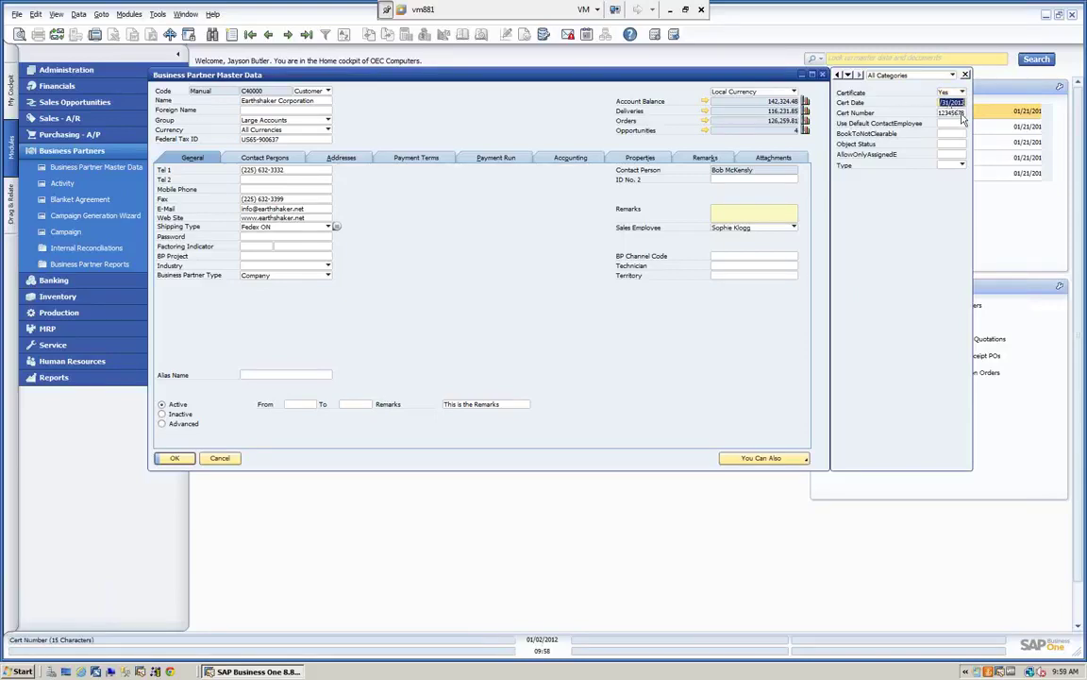
left_click(956, 102)
left_click_drag(972, 101, 1021, 101)
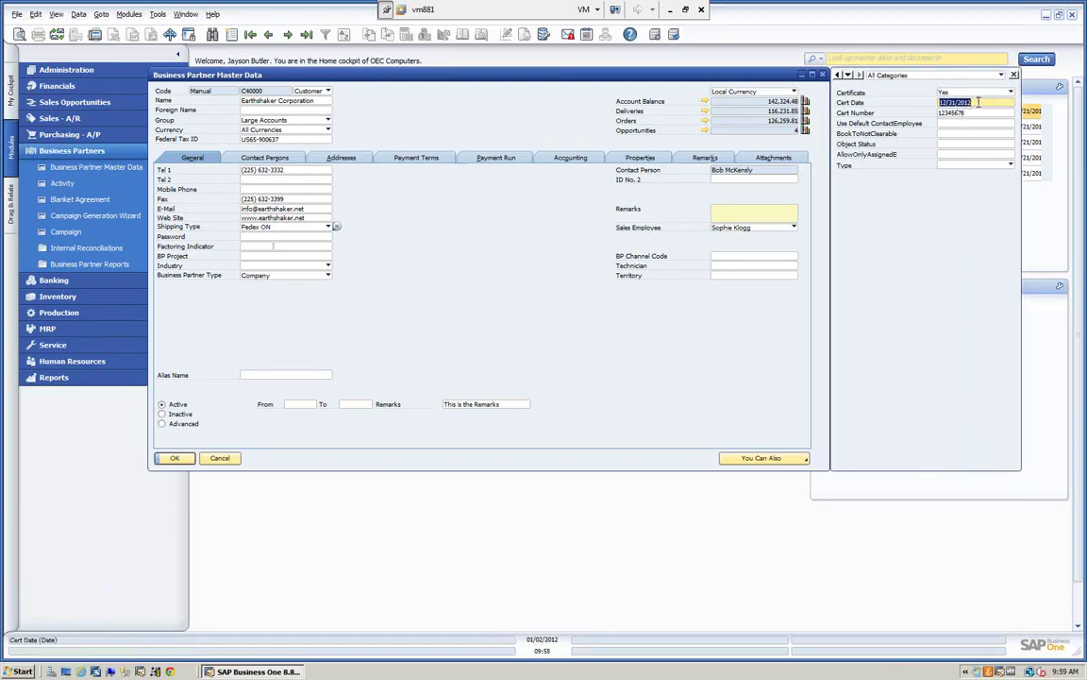
key("Tab")
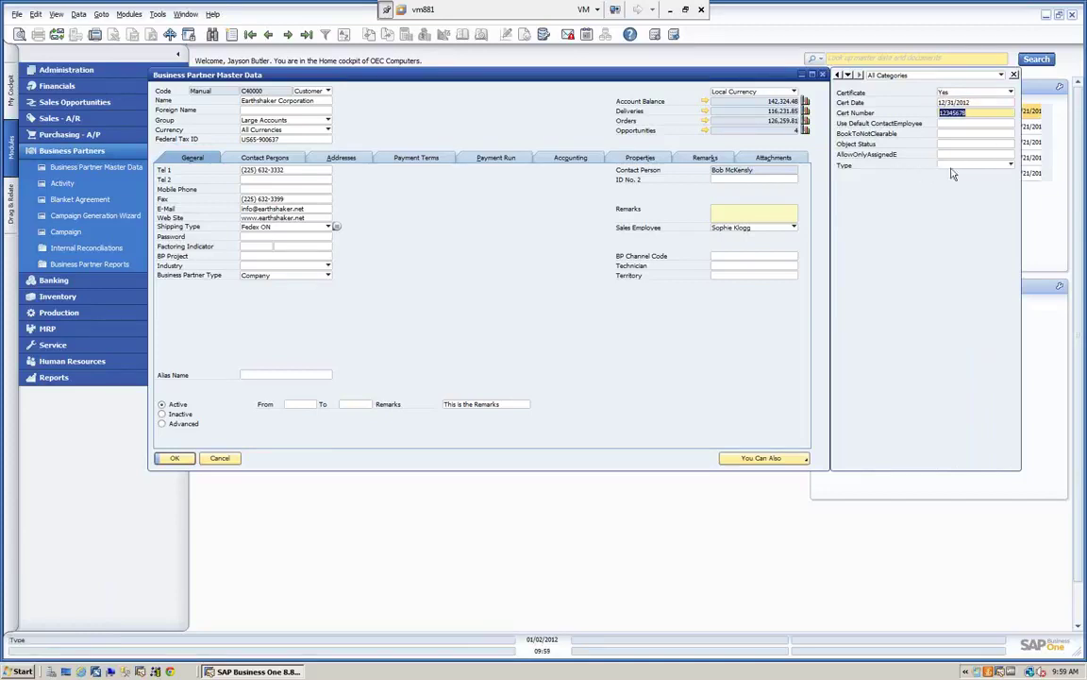
- View the value table behind the user-defined Type field through Define New and close it without adding an entry
left_click(1011, 167)
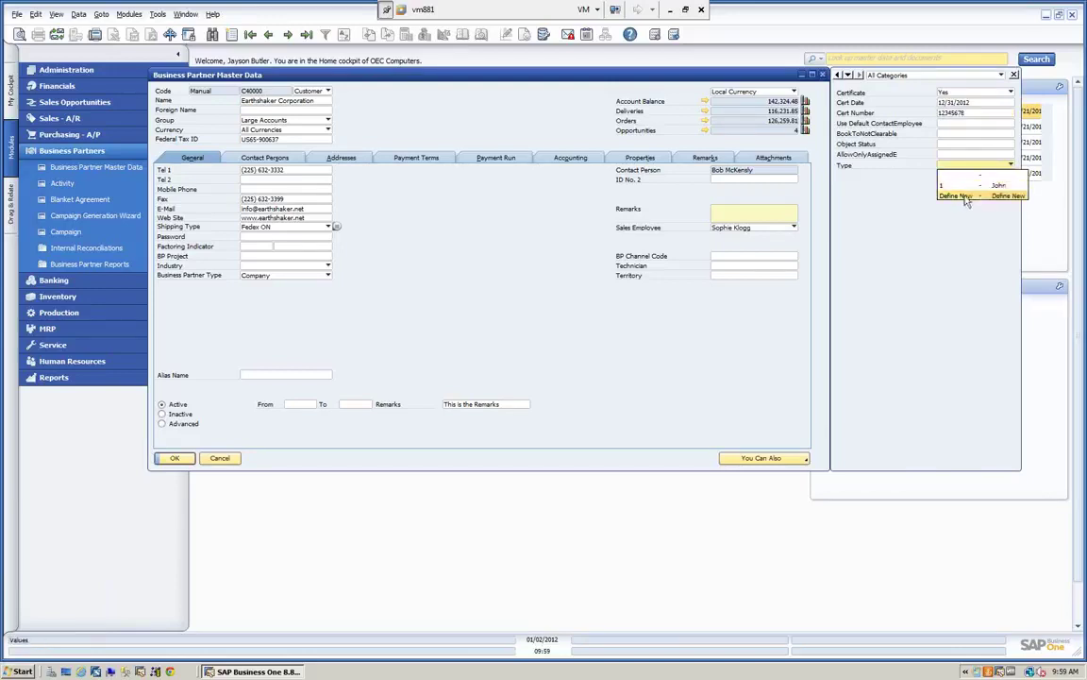
left_click(999, 195)
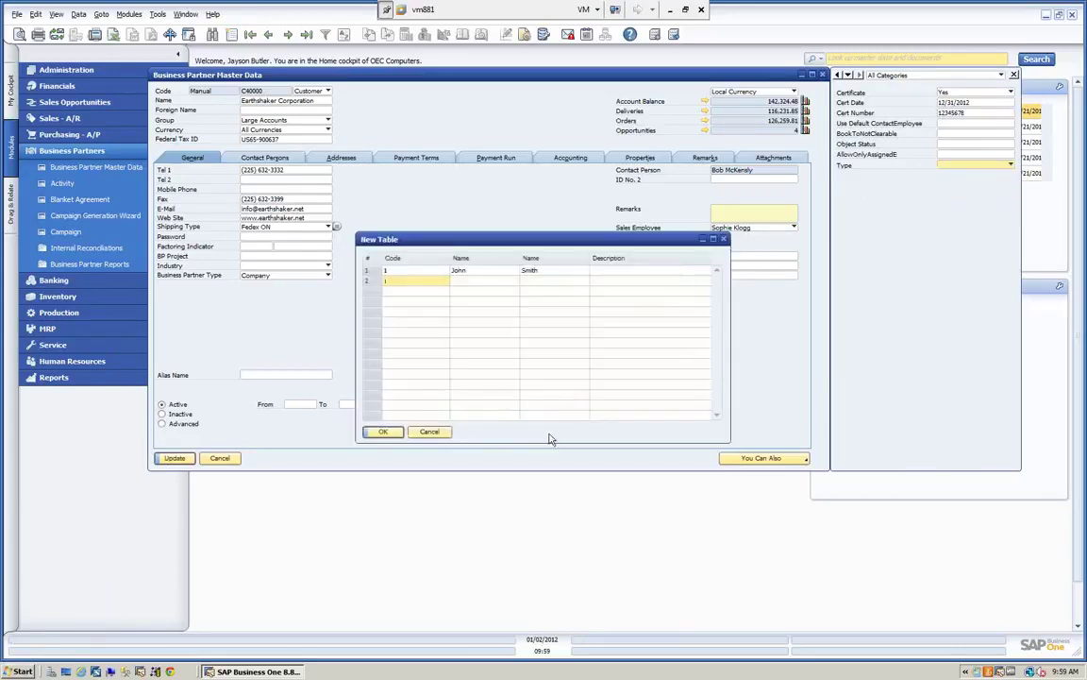
left_click(429, 433)
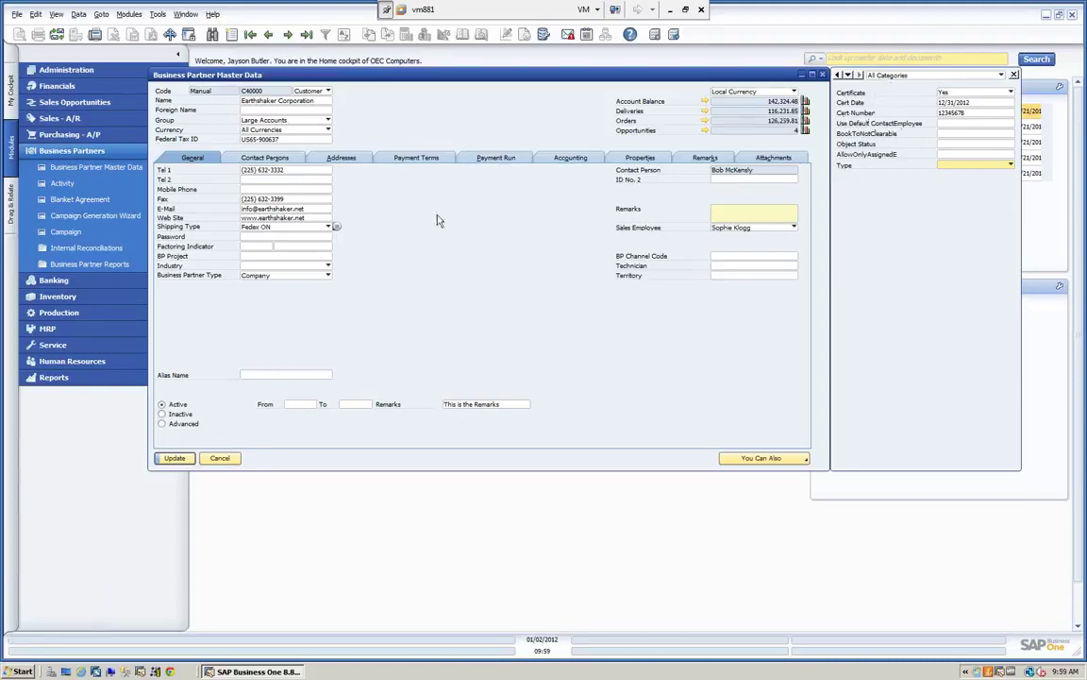
- Compare the Ship To and Bill To addresses for the Dock Number field, and close the business partner record without updating it
left_click(345, 161)
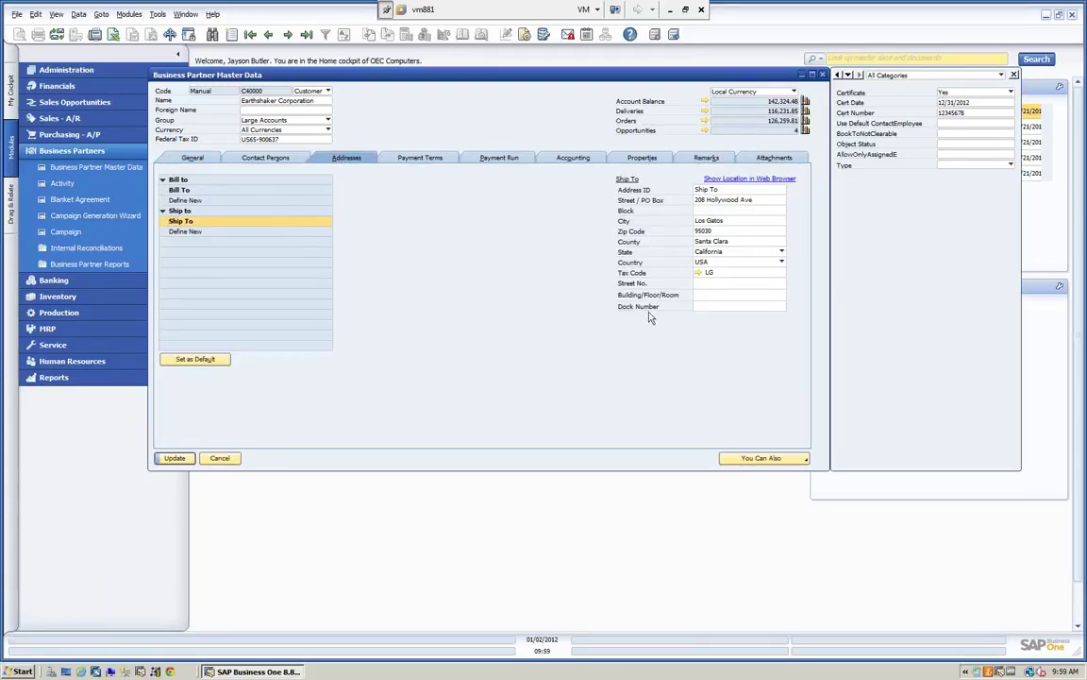
left_click(714, 306)
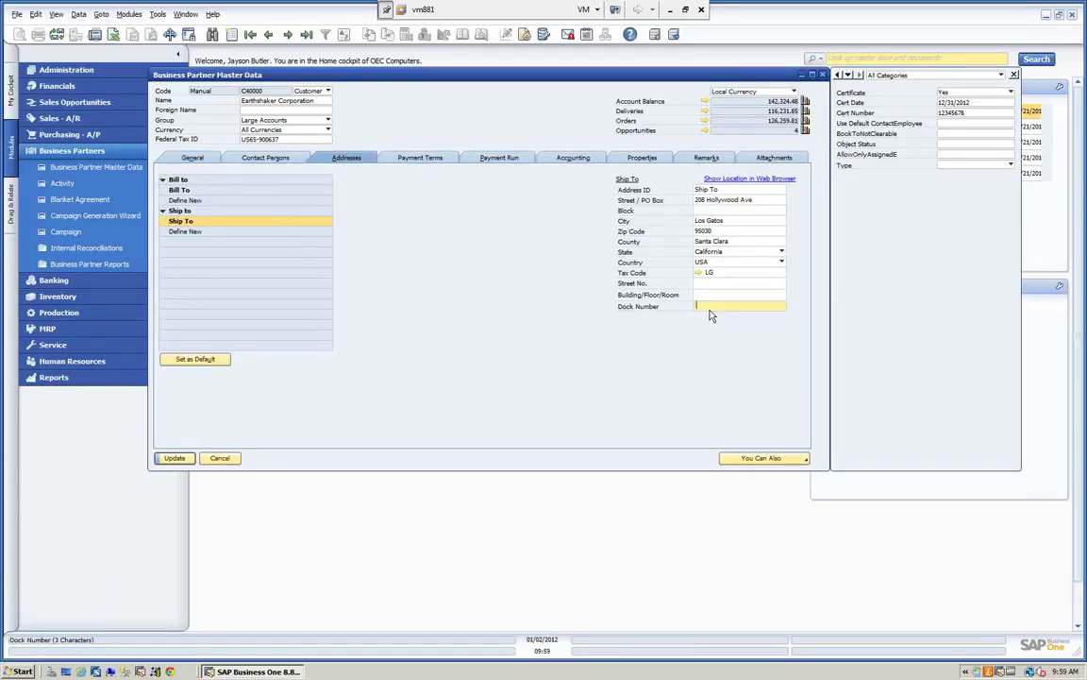
left_click(177, 189)
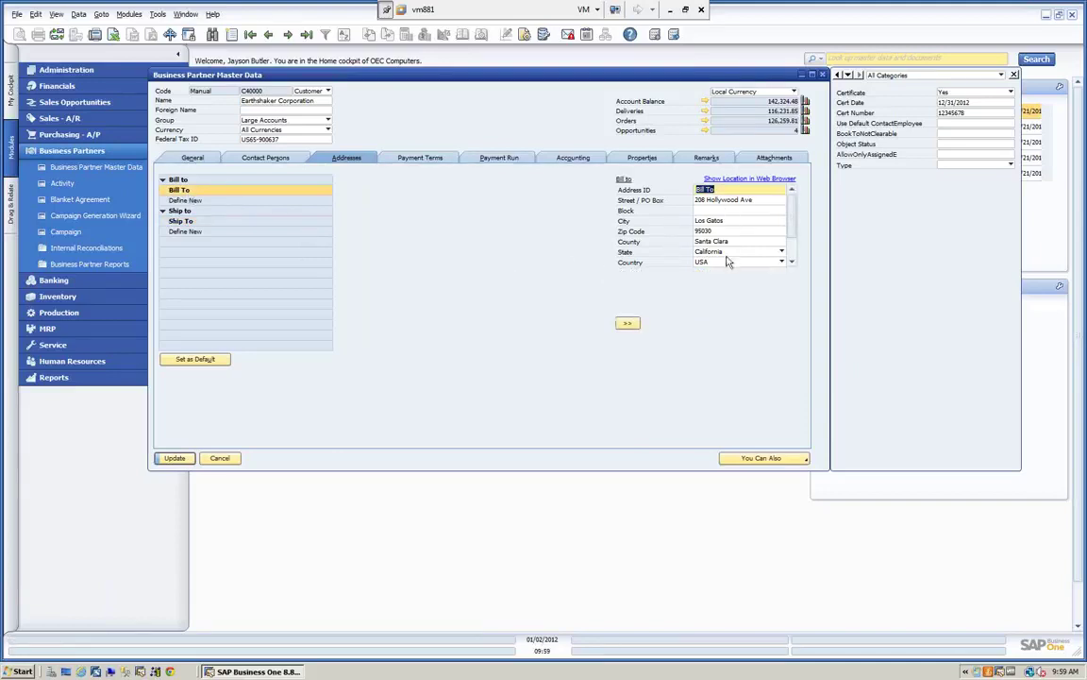
left_click(185, 220)
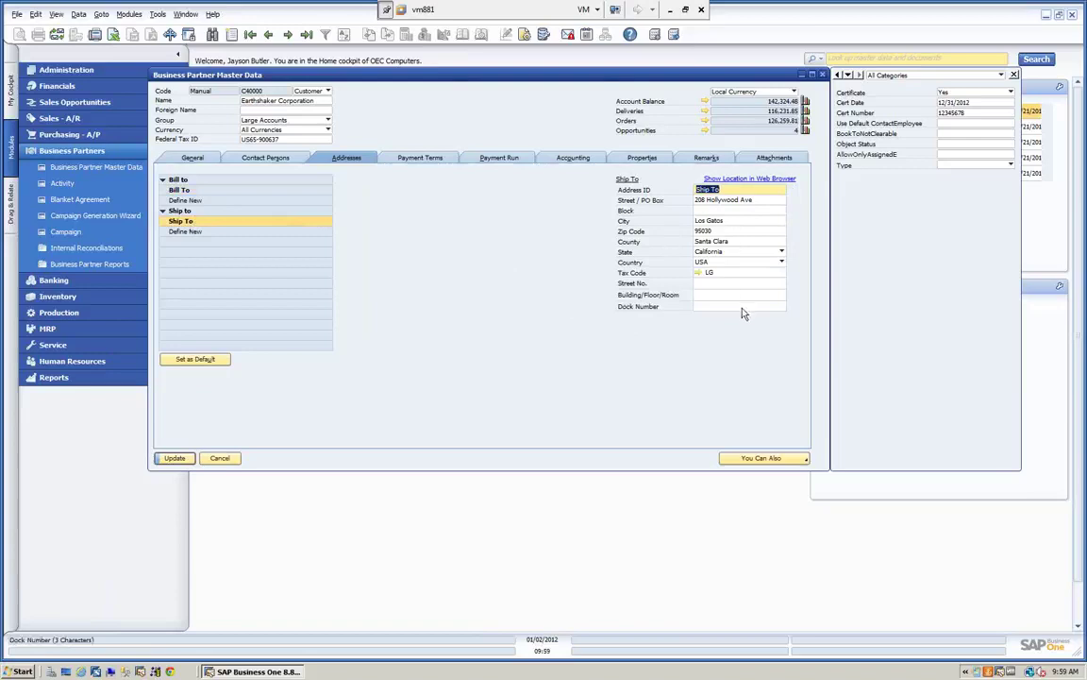
left_click(220, 458)
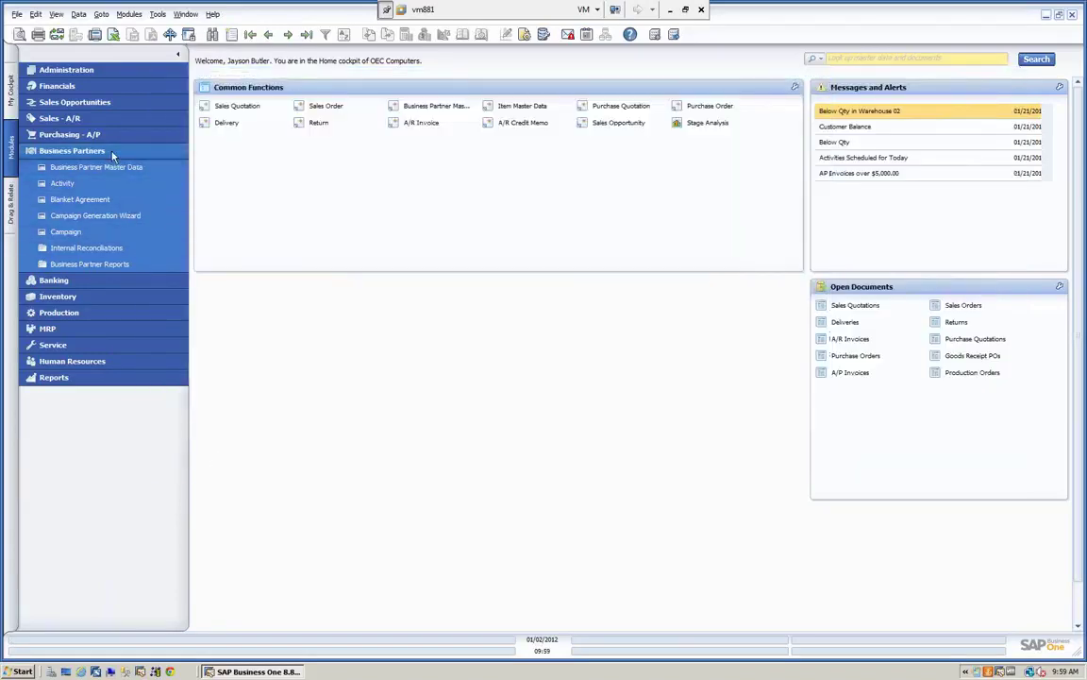
- Open the Warehouses setup from the inventory setup in Administration
left_click(111, 153)
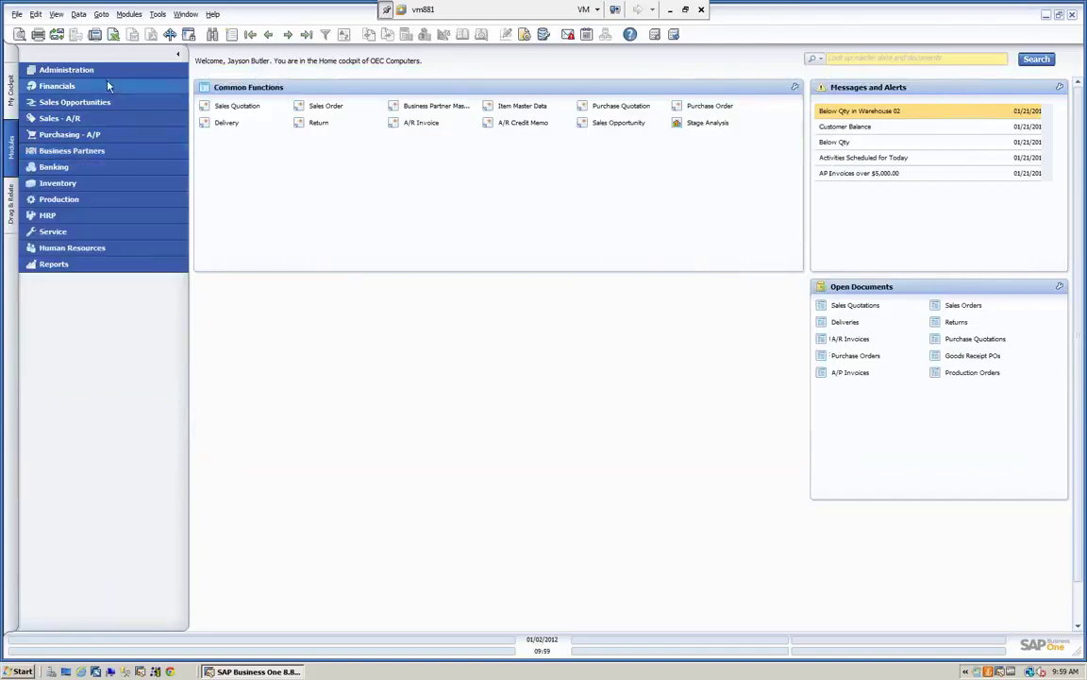
left_click(66, 70)
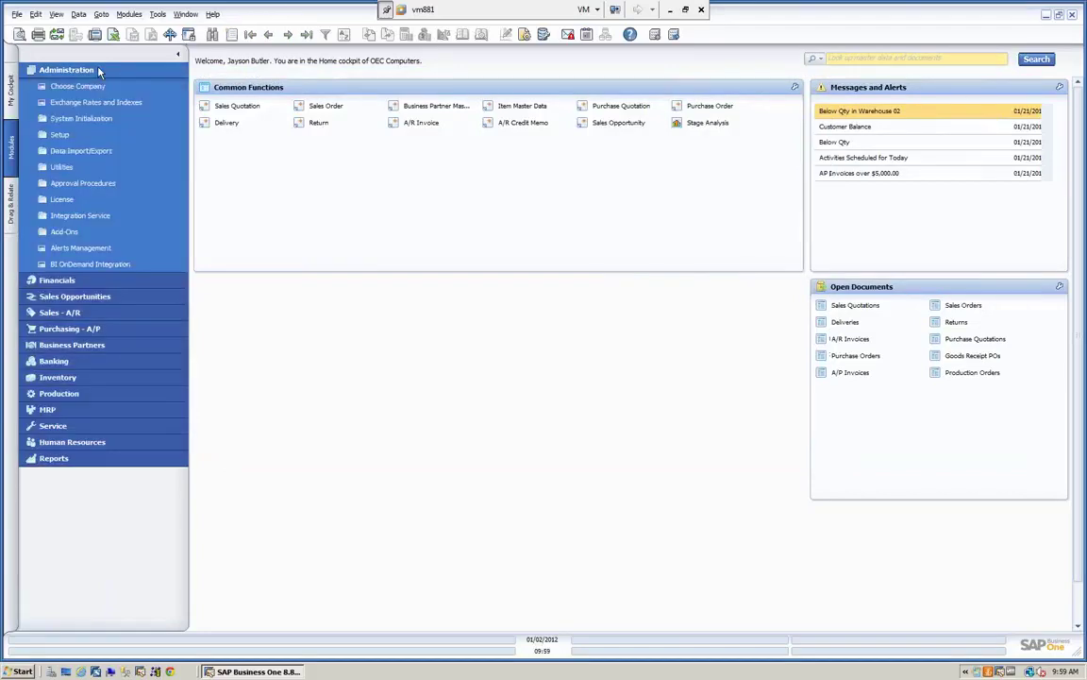
left_click(61, 135)
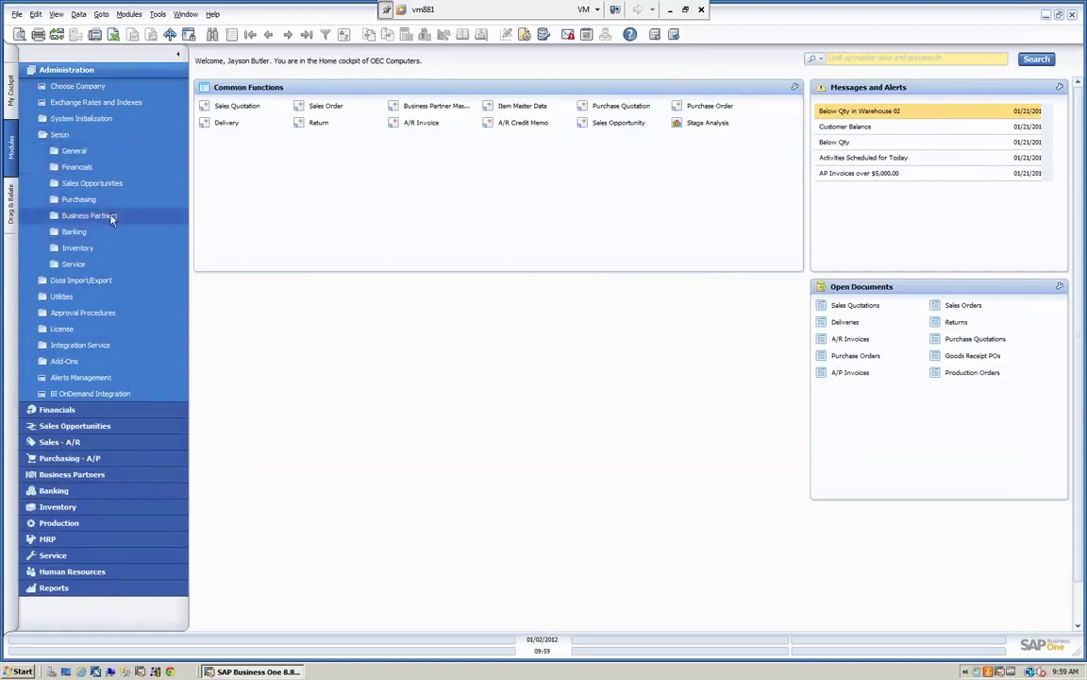
left_click(78, 247)
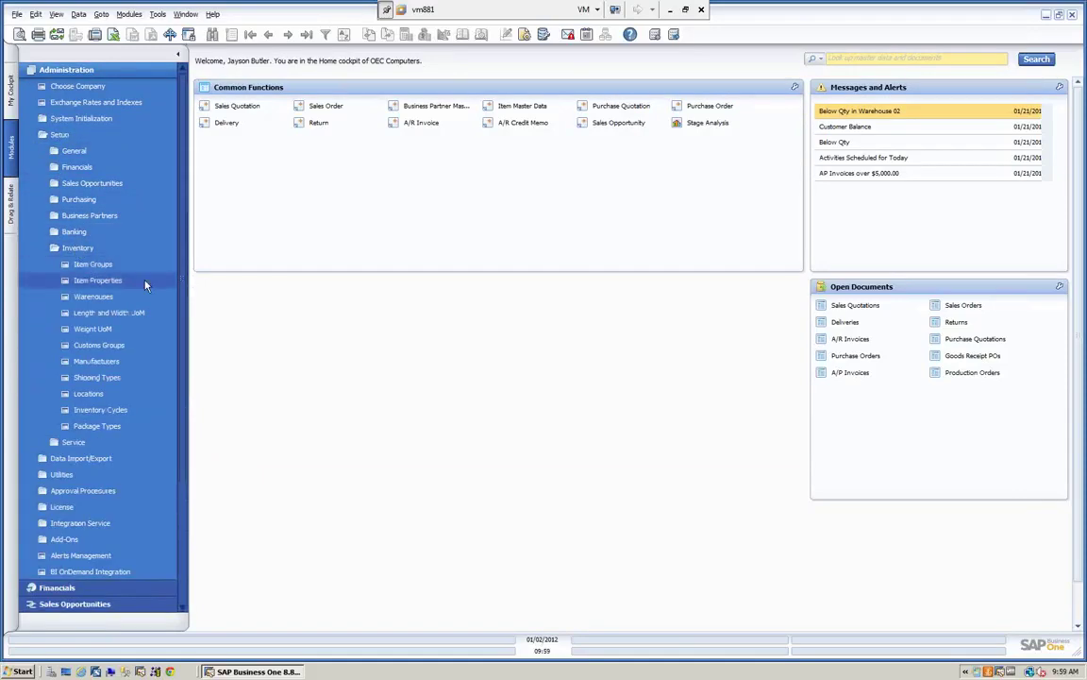
left_click(95, 298)
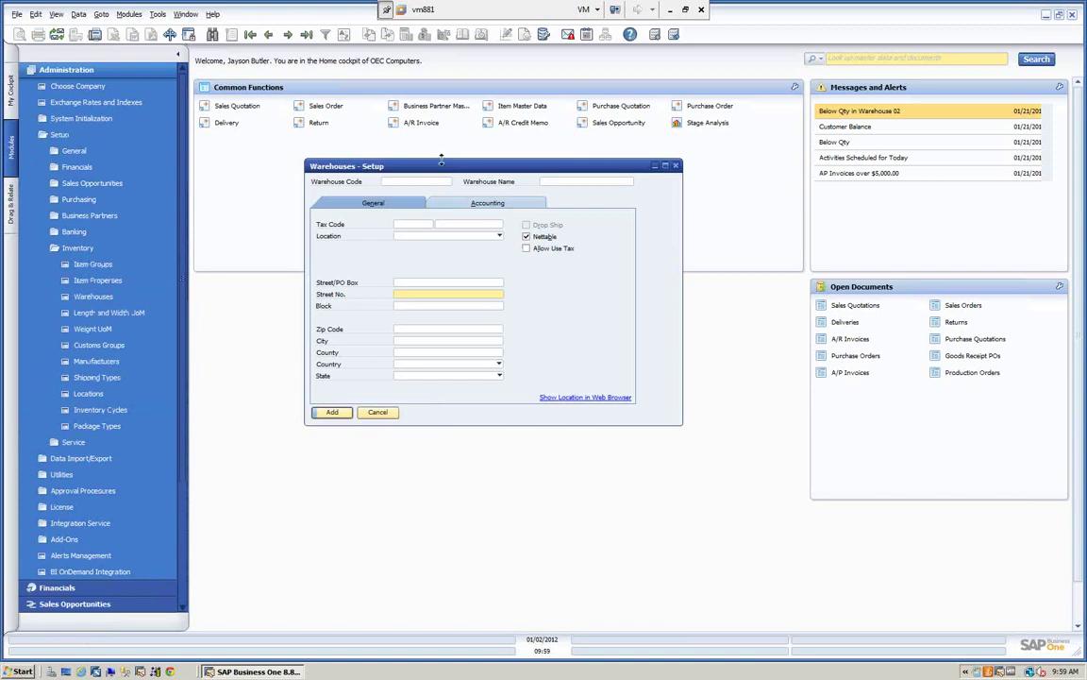
left_click_drag(437, 170, 423, 170)
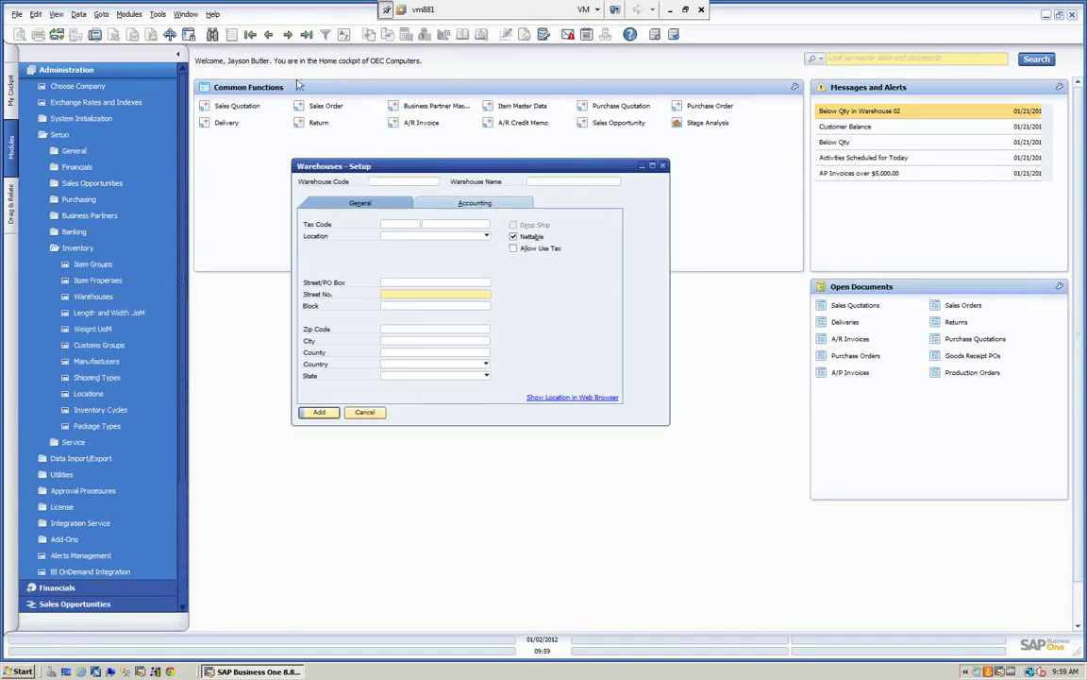
- Show, hide and redisplay the user-defined fields on the warehouse setup, try adding the blank warehouse, and cancel the form
left_click(57, 15)
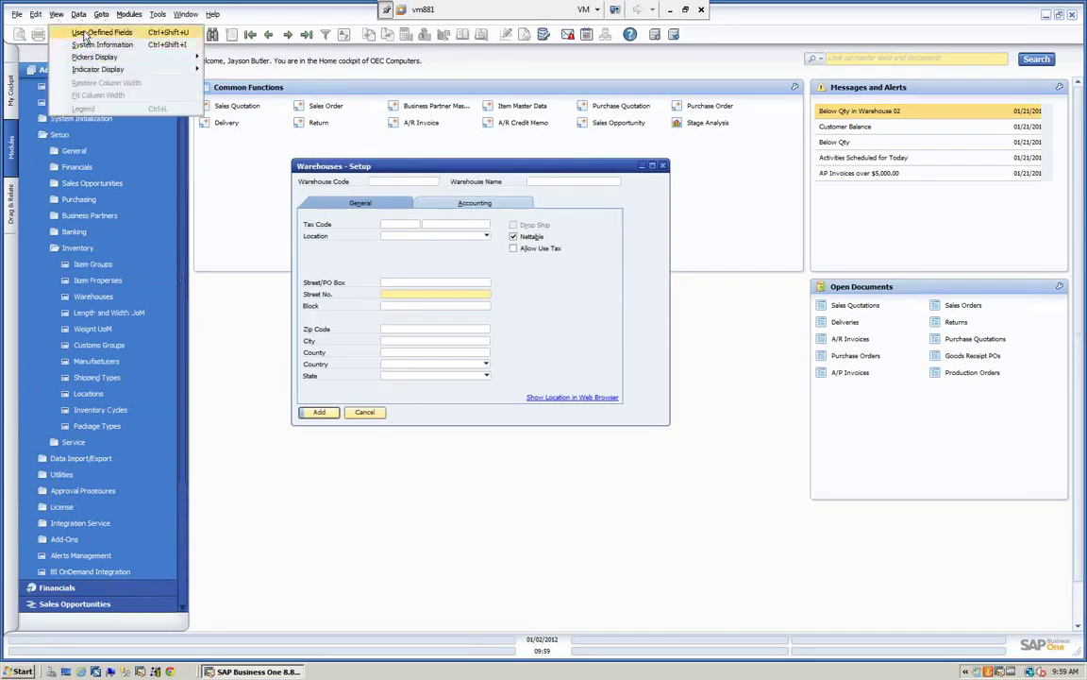
left_click(85, 26)
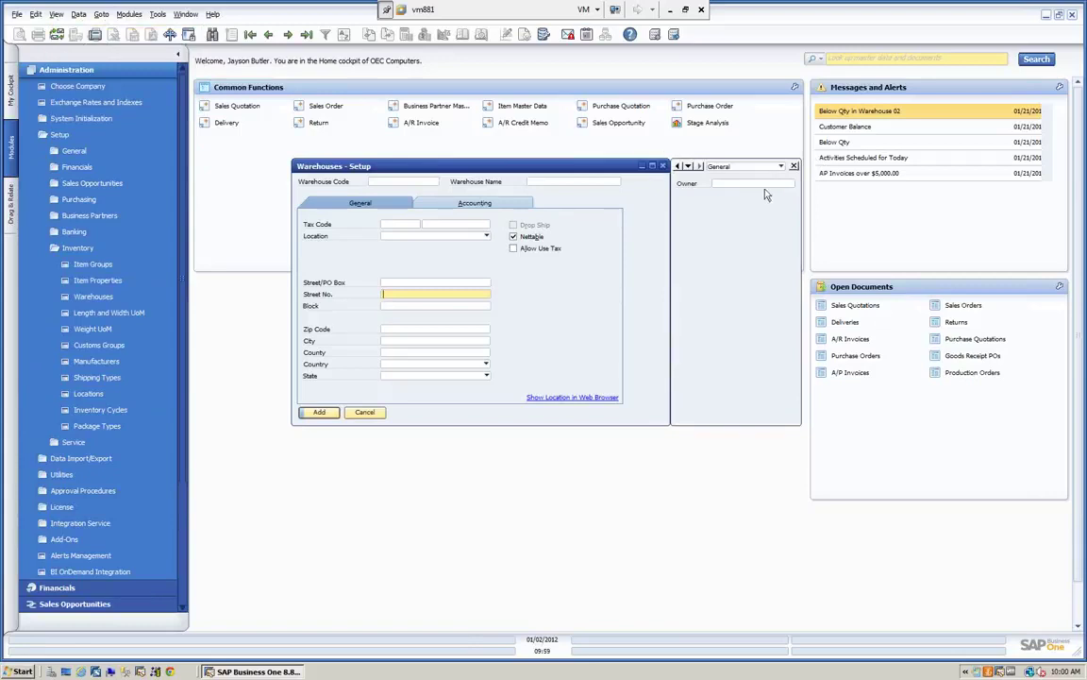
left_click(735, 279)
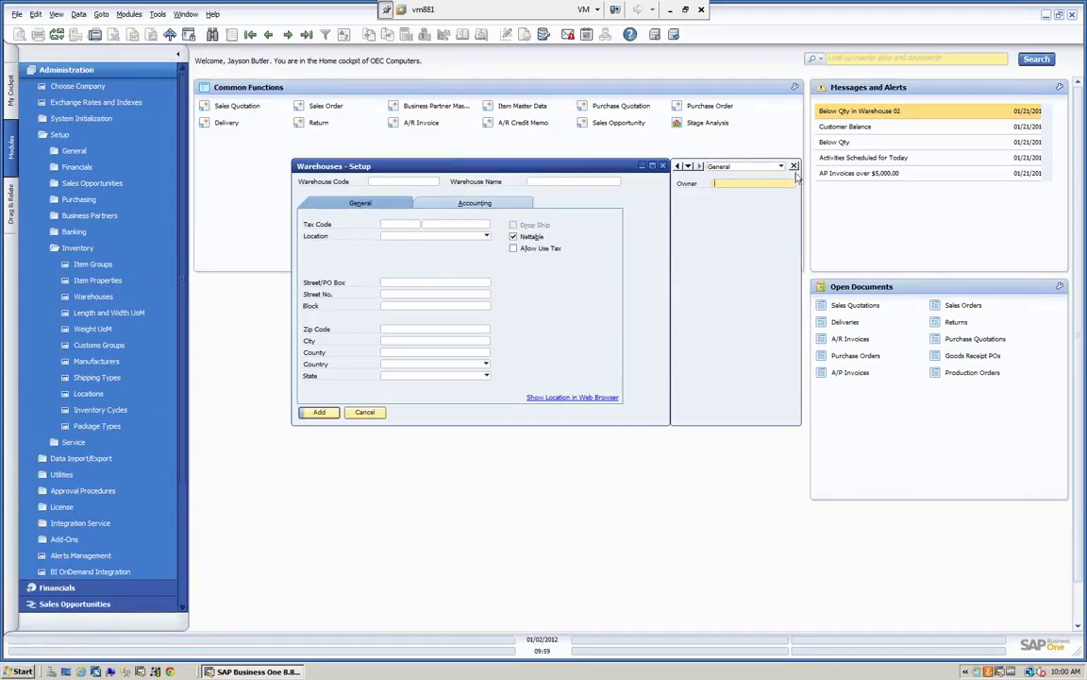
left_click(794, 166)
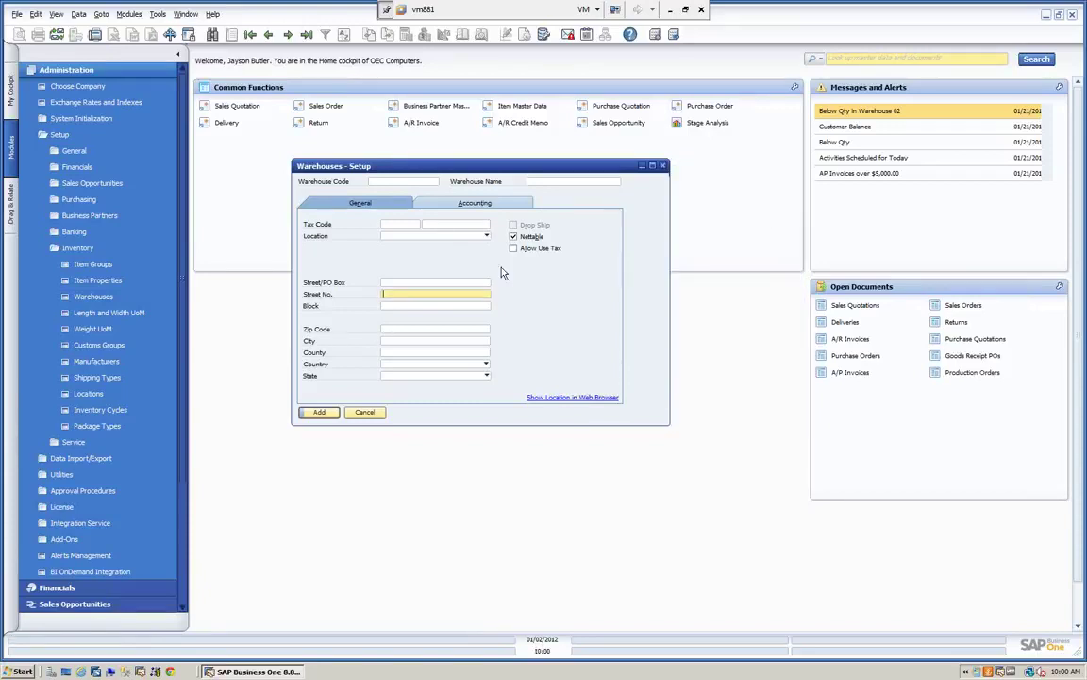
left_click(57, 14)
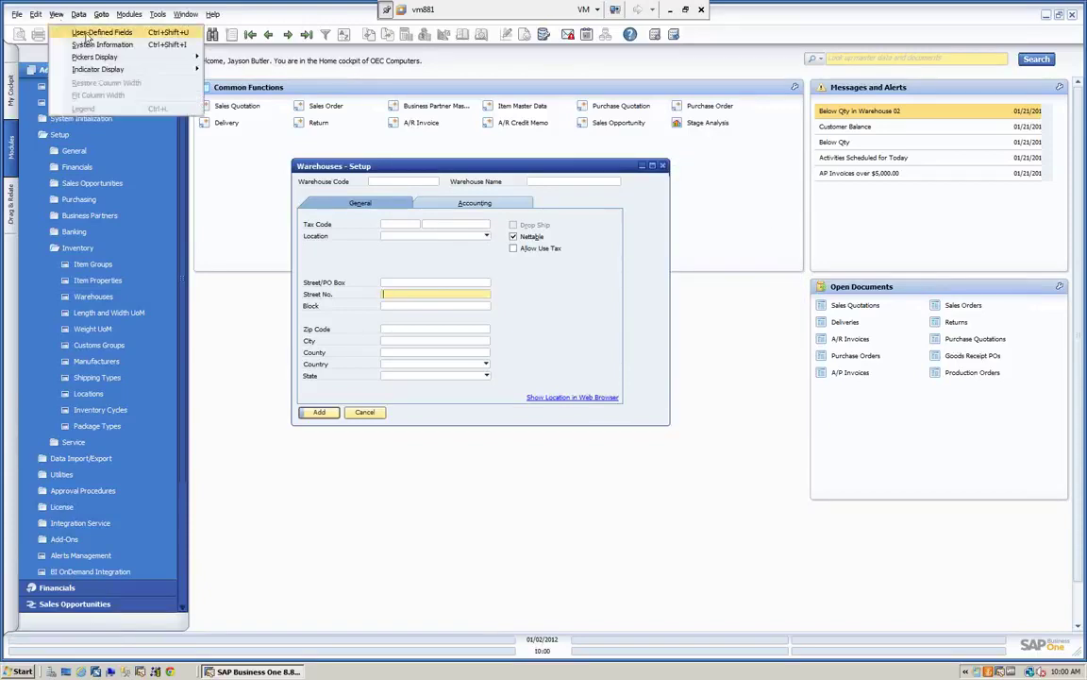
left_click(86, 32)
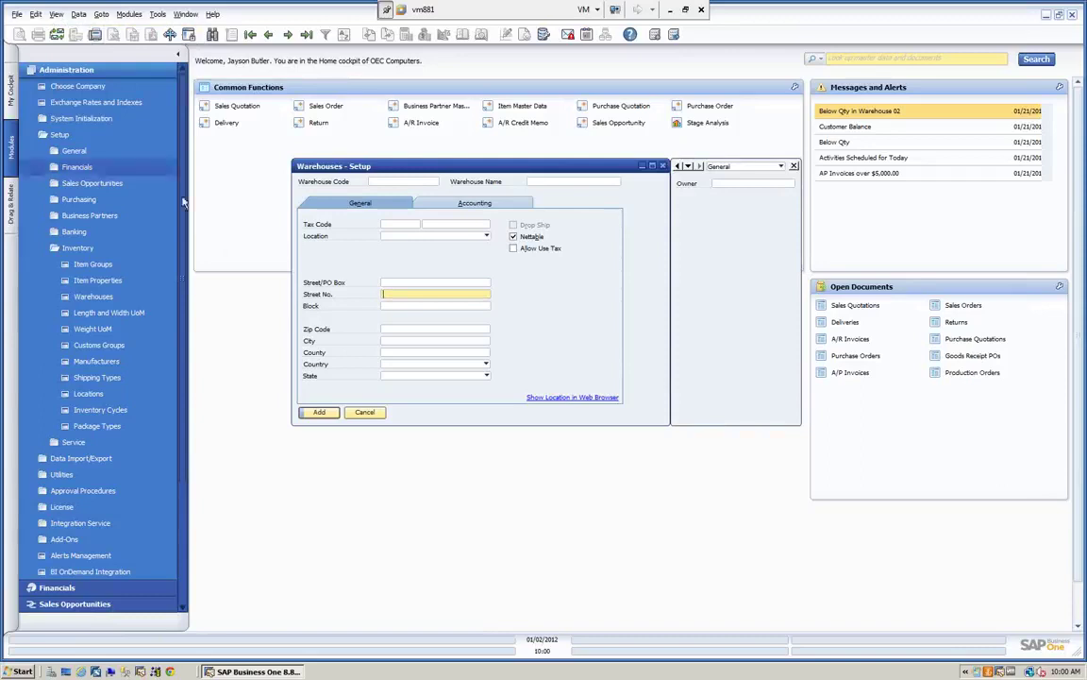
left_click(320, 413)
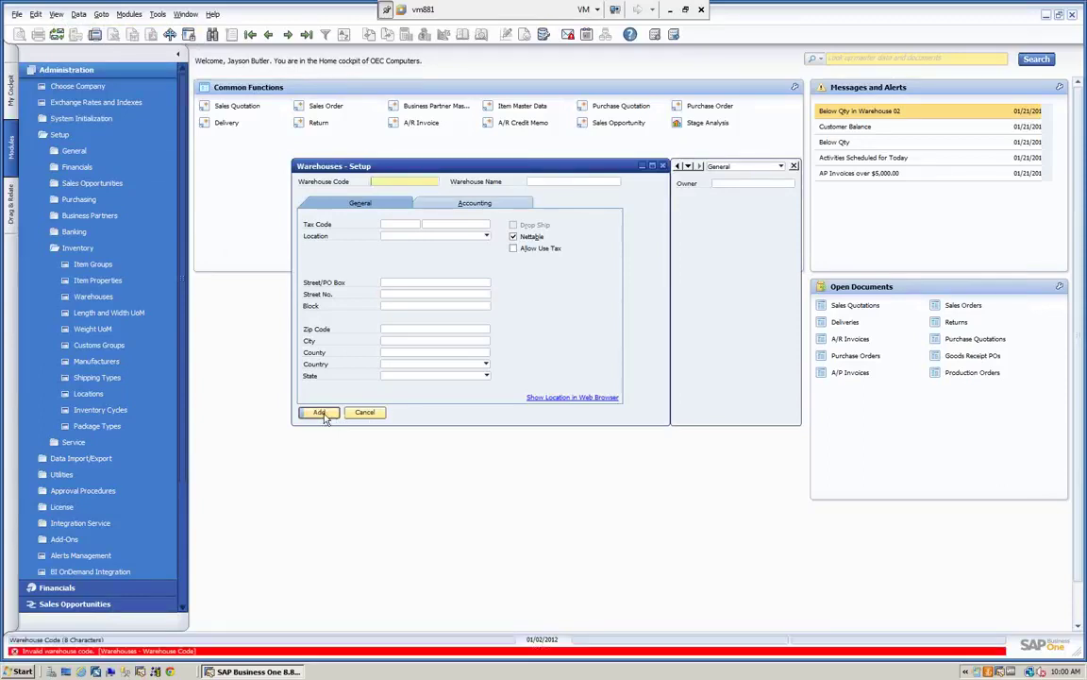
left_click(365, 412)
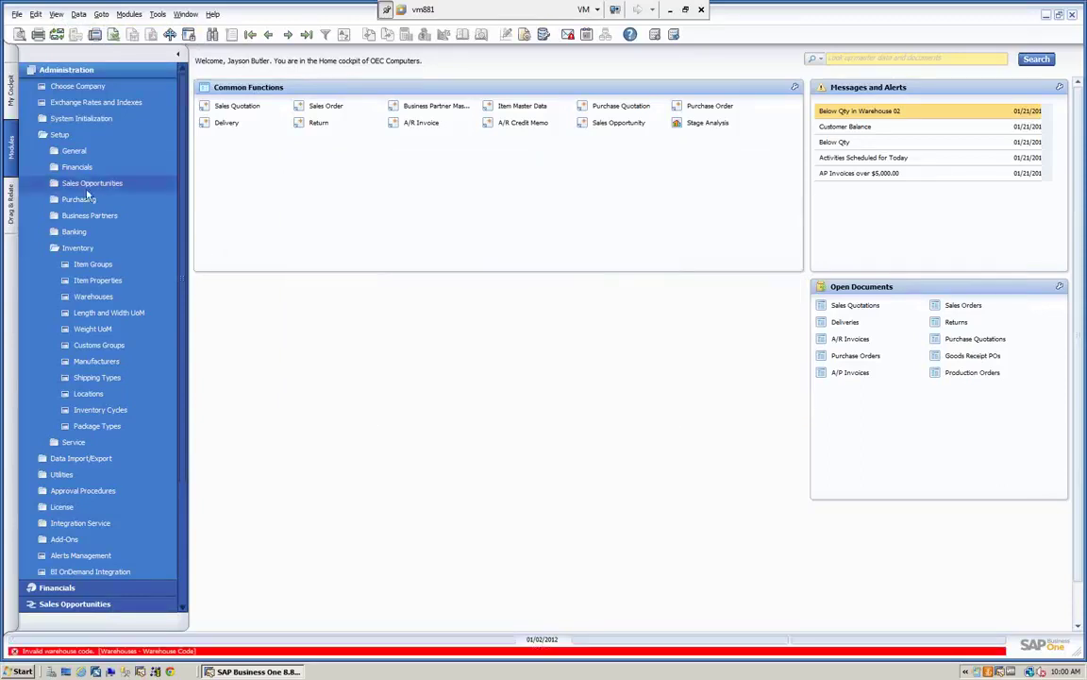
- Open the business partner master data to review its user-defined fields and close it without searching for a record
left_click(58, 71)
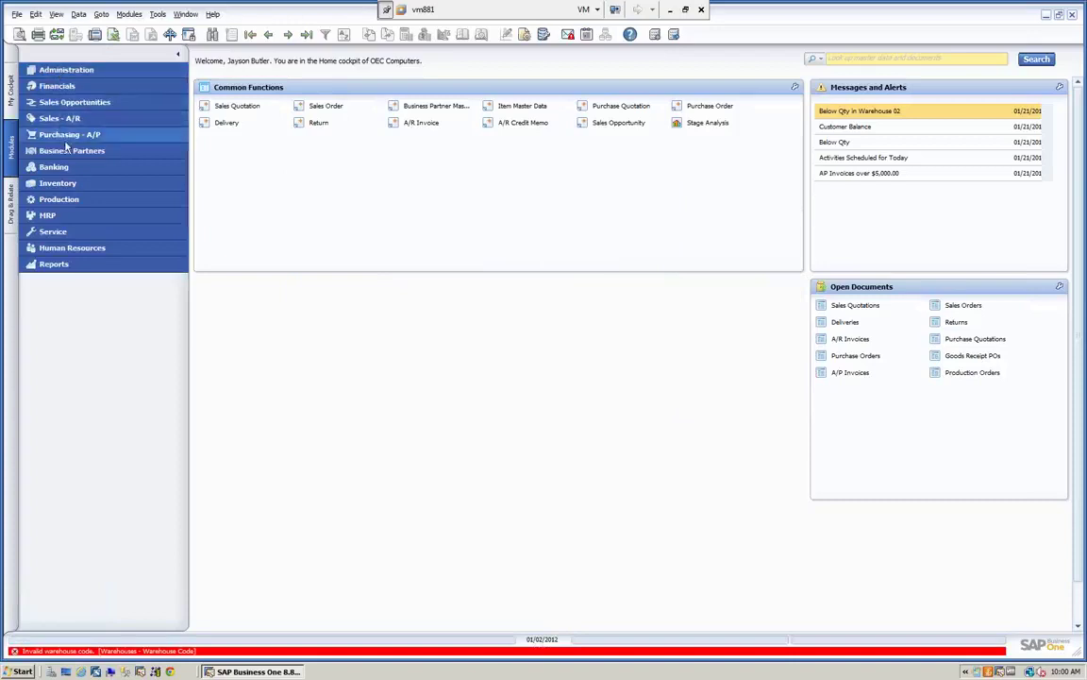
left_click(68, 151)
left_click(86, 167)
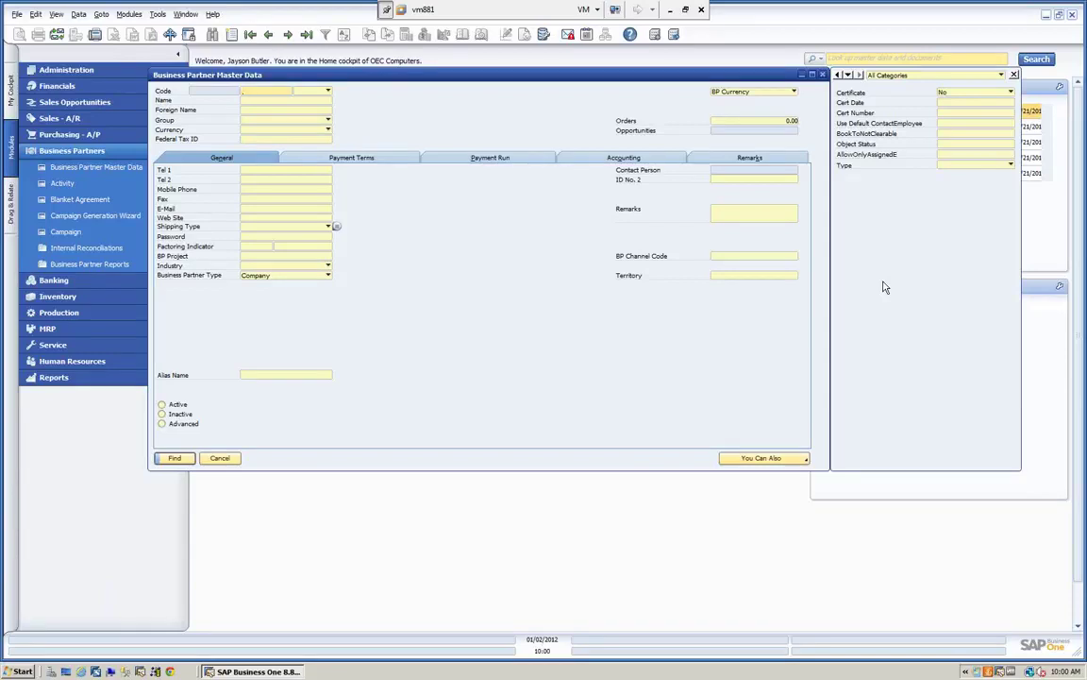
left_click(220, 459)
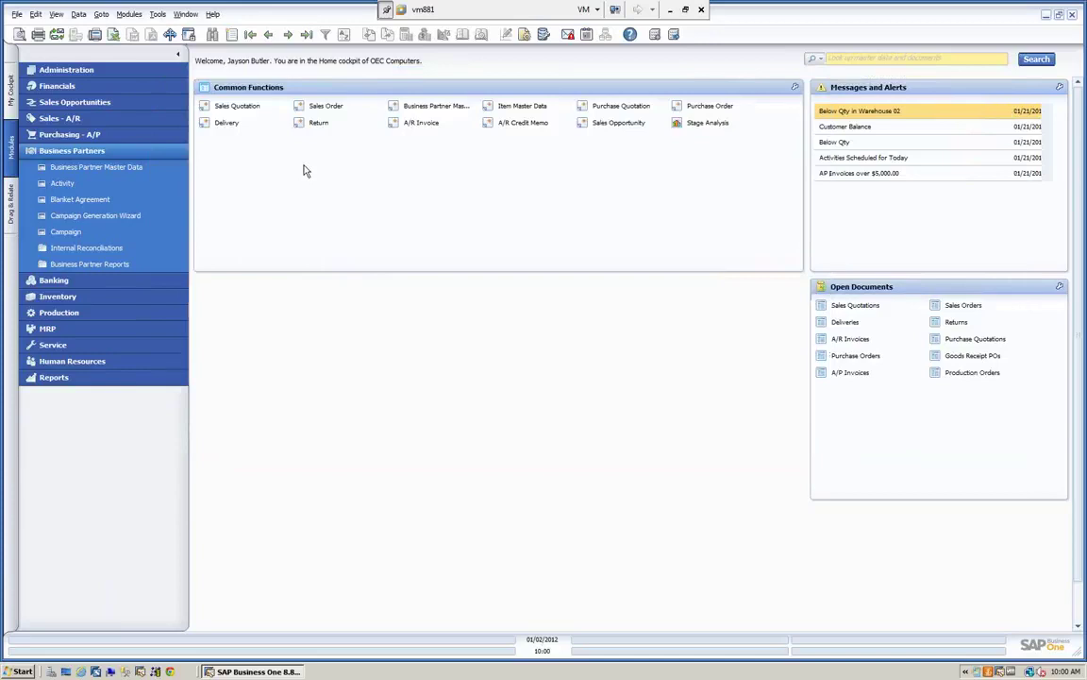
- Open the User-Defined Tables setup, browse the existing tables, and enlarge the window to show more rows
left_click(157, 15)
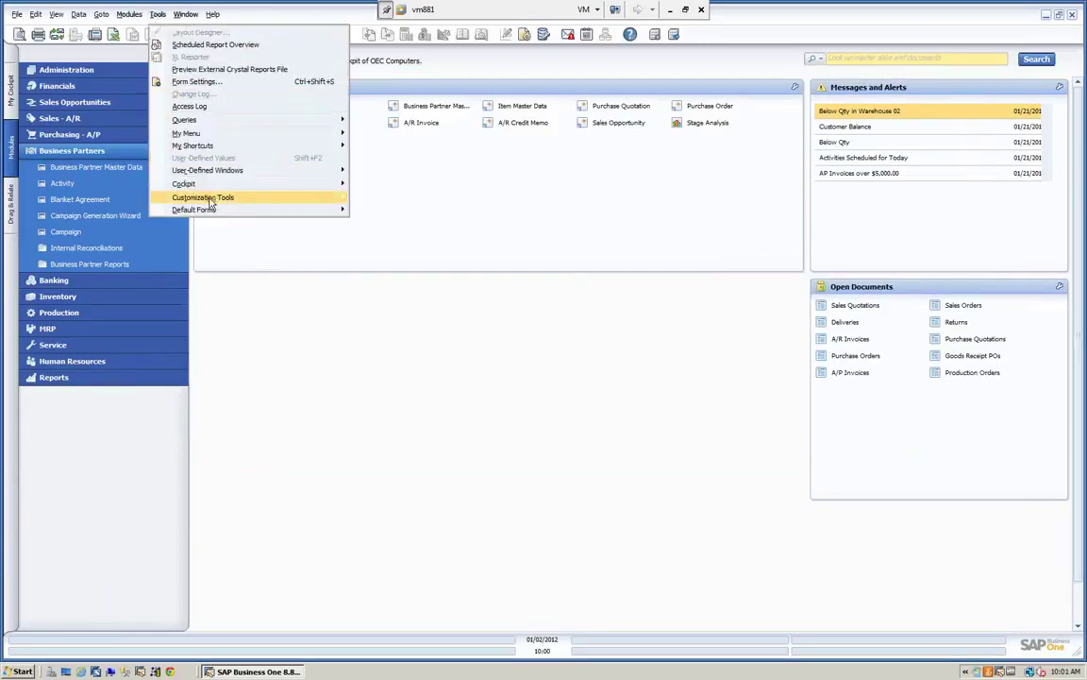
mouse_move(210, 201)
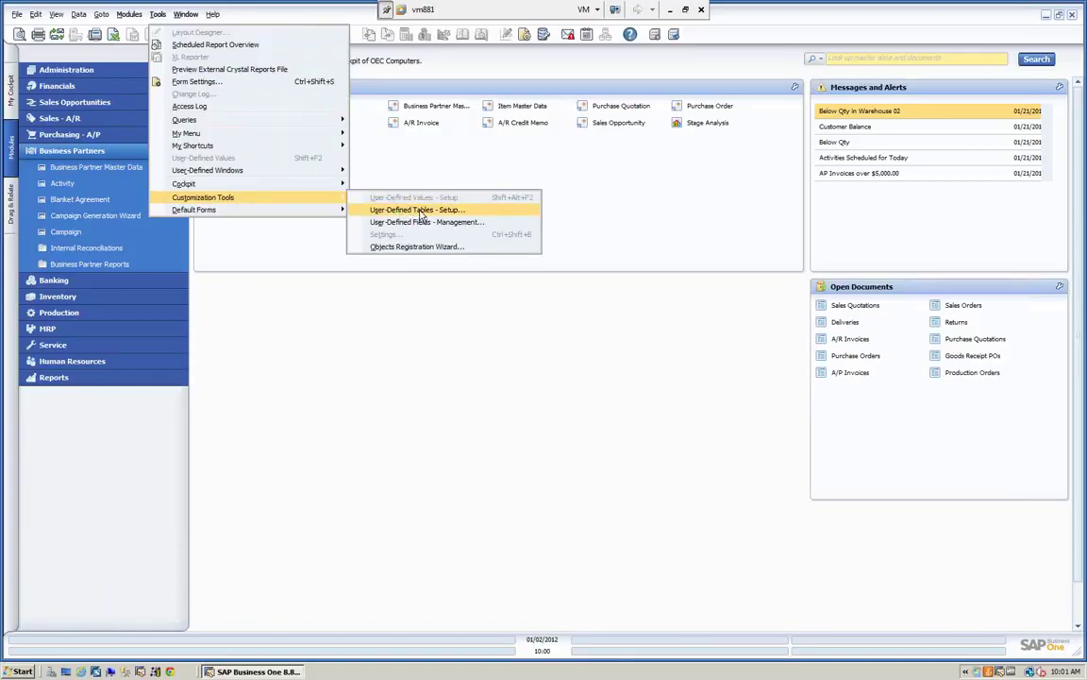
left_click(421, 211)
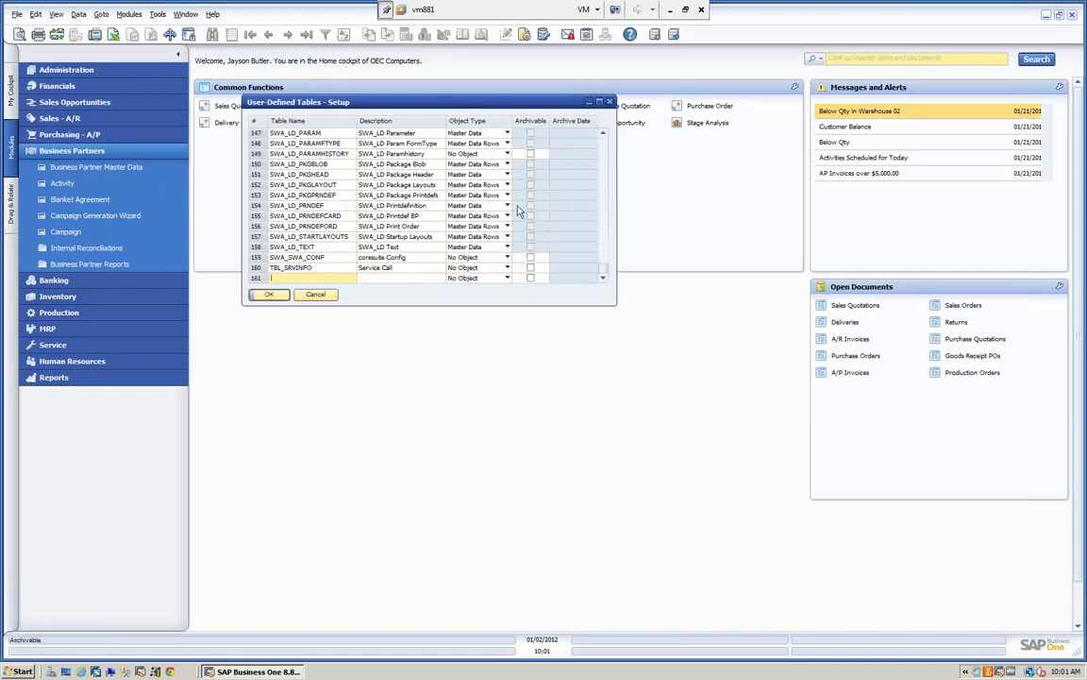
left_click_drag(606, 272, 605, 205)
scroll(604, 205, "down", 2)
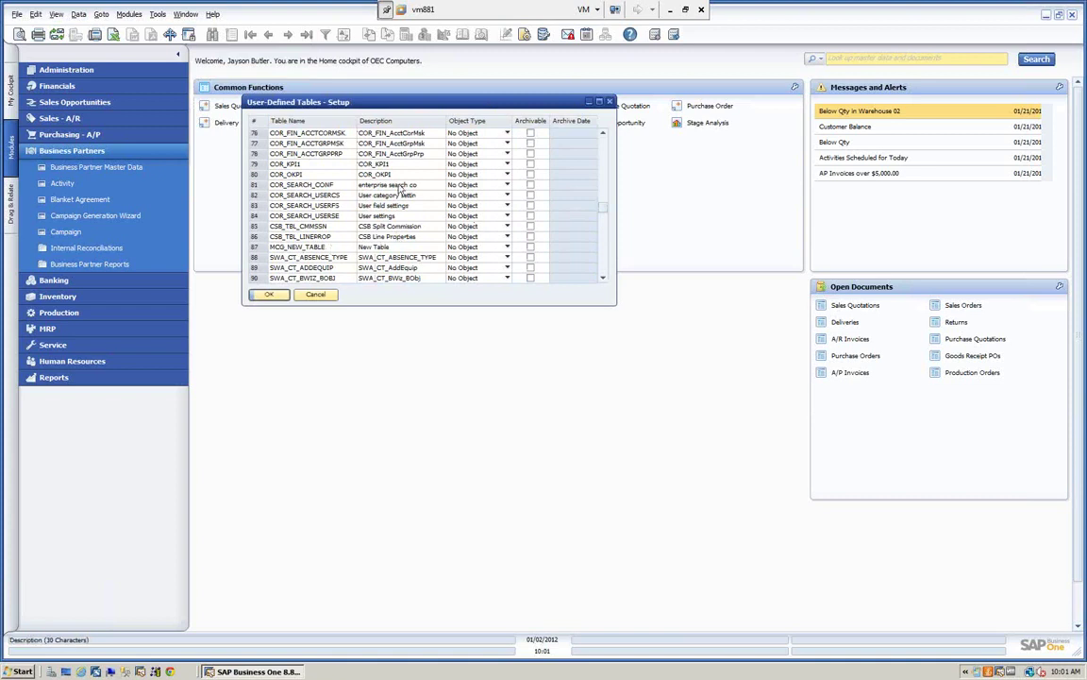
mouse_move(372, 101)
left_mouse_down()
mouse_move(433, 100)
mouse_move(368, 82)
left_mouse_up()
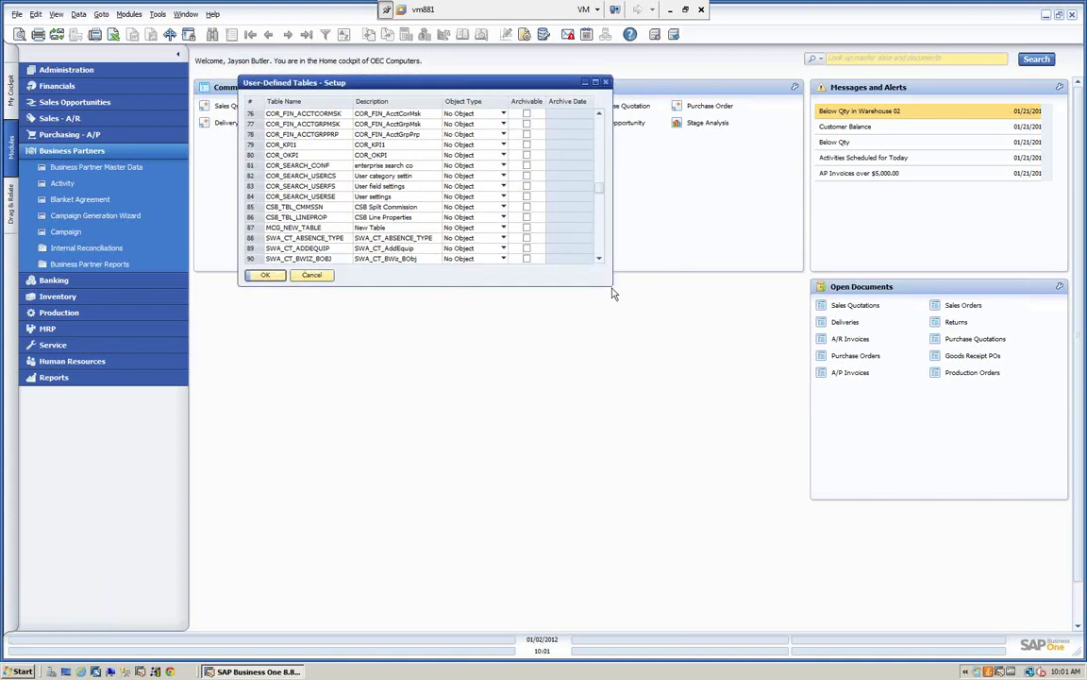
left_click_drag(610, 282, 804, 569)
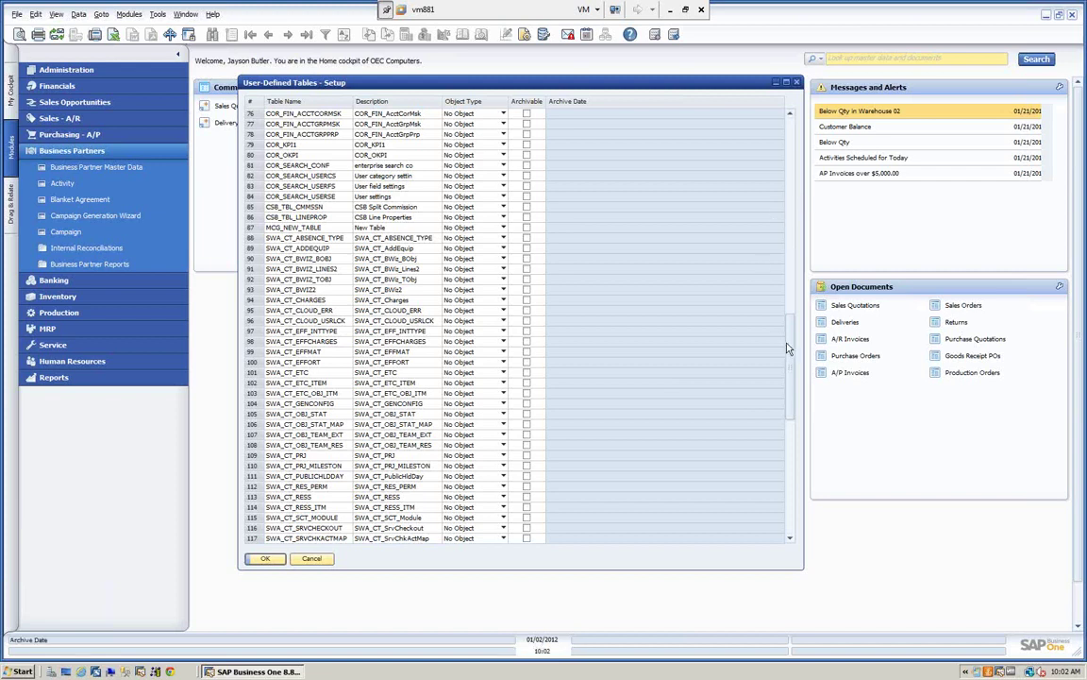
- Enter a new user-defined table named MCG_DEMO_TABLE with the description Demo Table in the empty last row
scroll(798, 446, "down", 8)
scroll(798, 446, "down", 7)
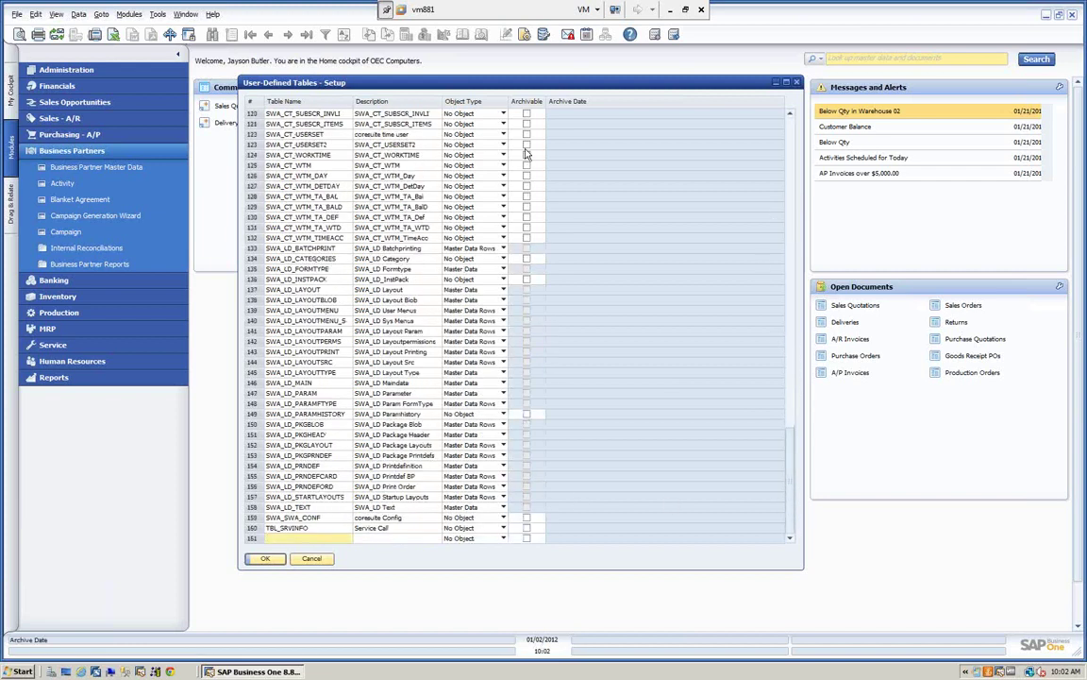
left_click_drag(513, 82, 506, 58)
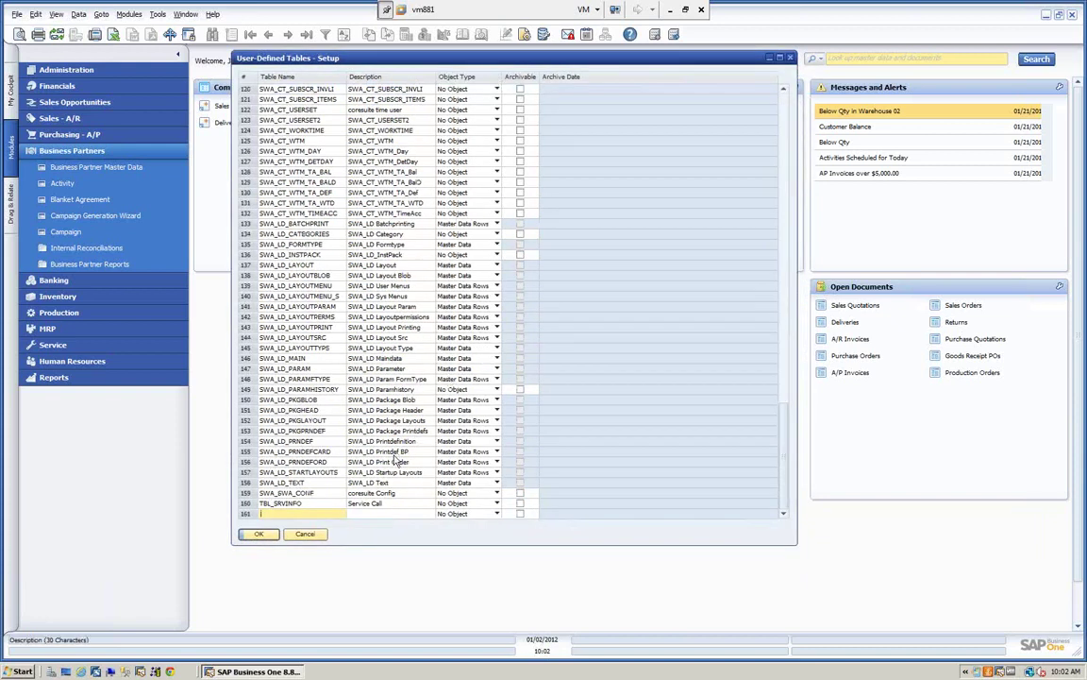
type("MCG_D")
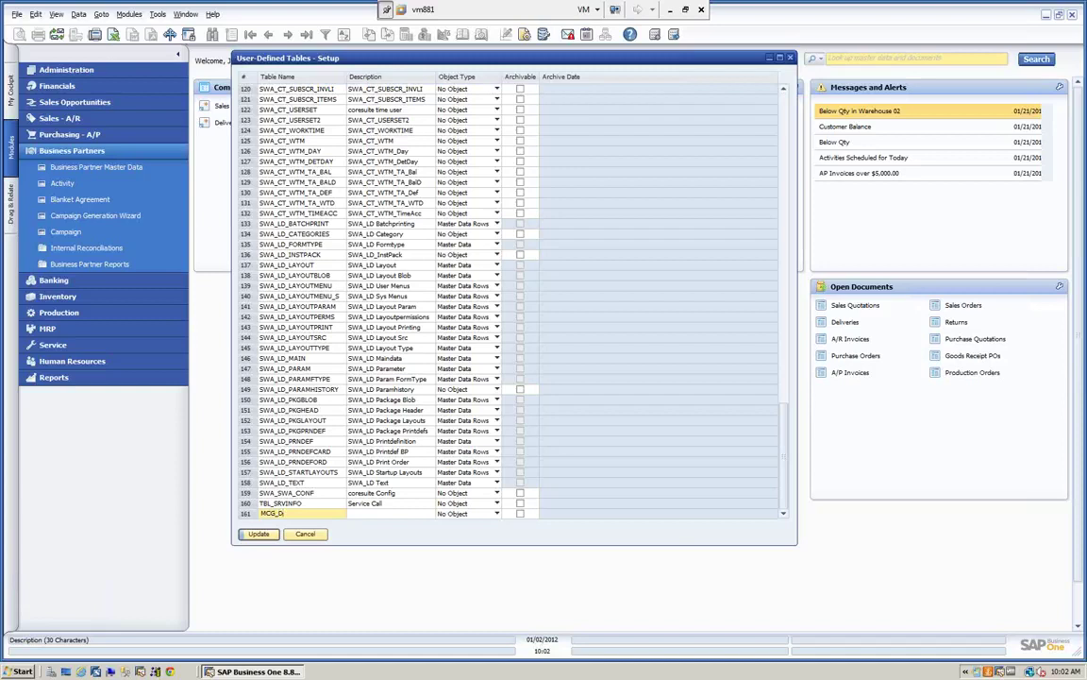
type("EMO_TABLE")
key("Tab")
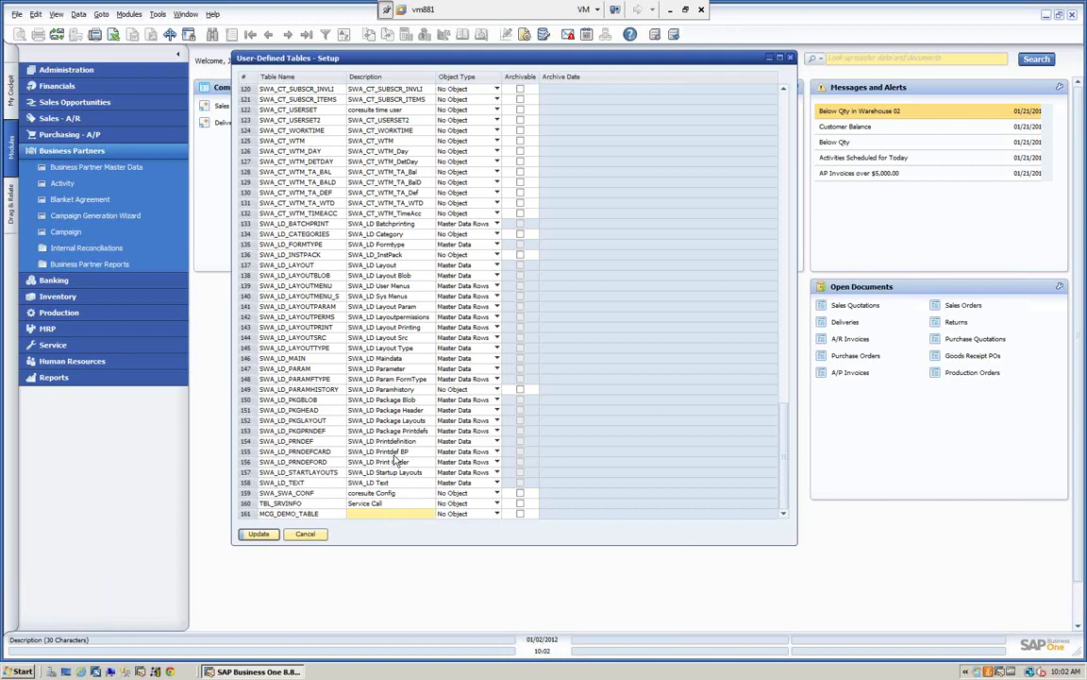
type("Demo Table")
key("Tab")
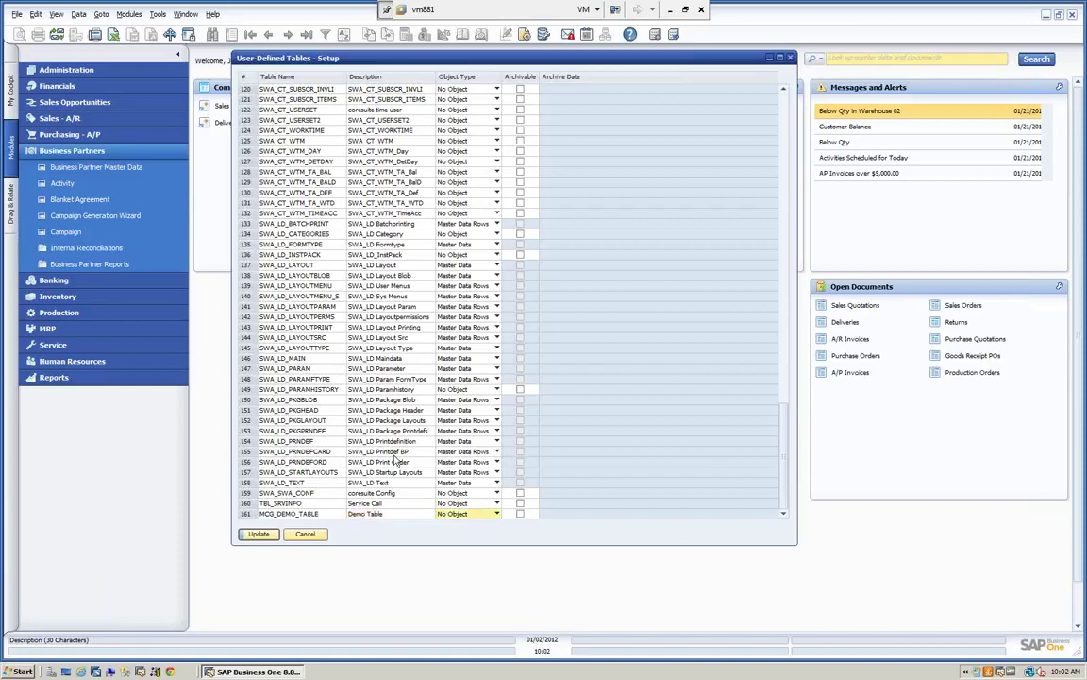
- Save the demo table with object type No Object, ignoring the connected workstations, and check its entry in the table list before closing
left_click(497, 514)
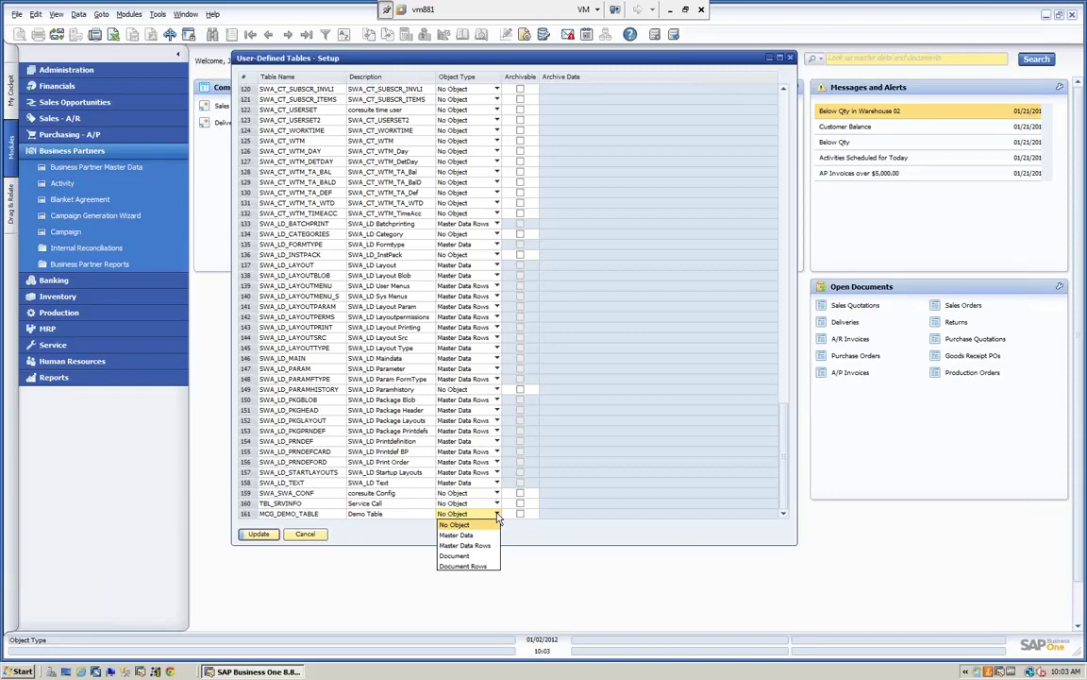
left_click(455, 524)
left_click(260, 535)
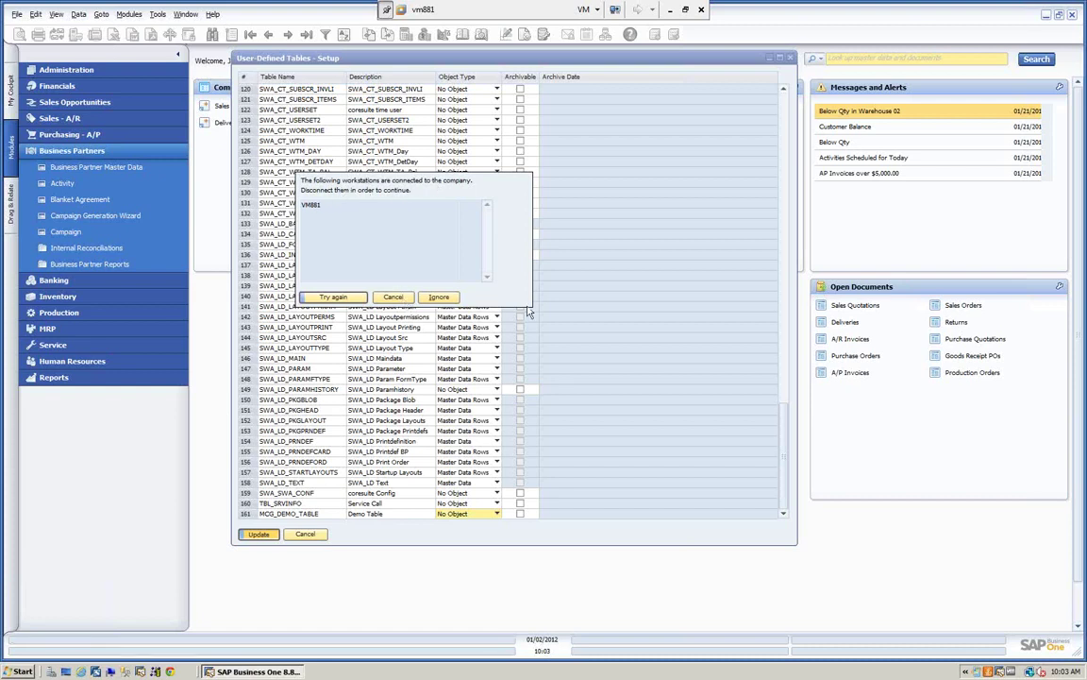
left_click(439, 296)
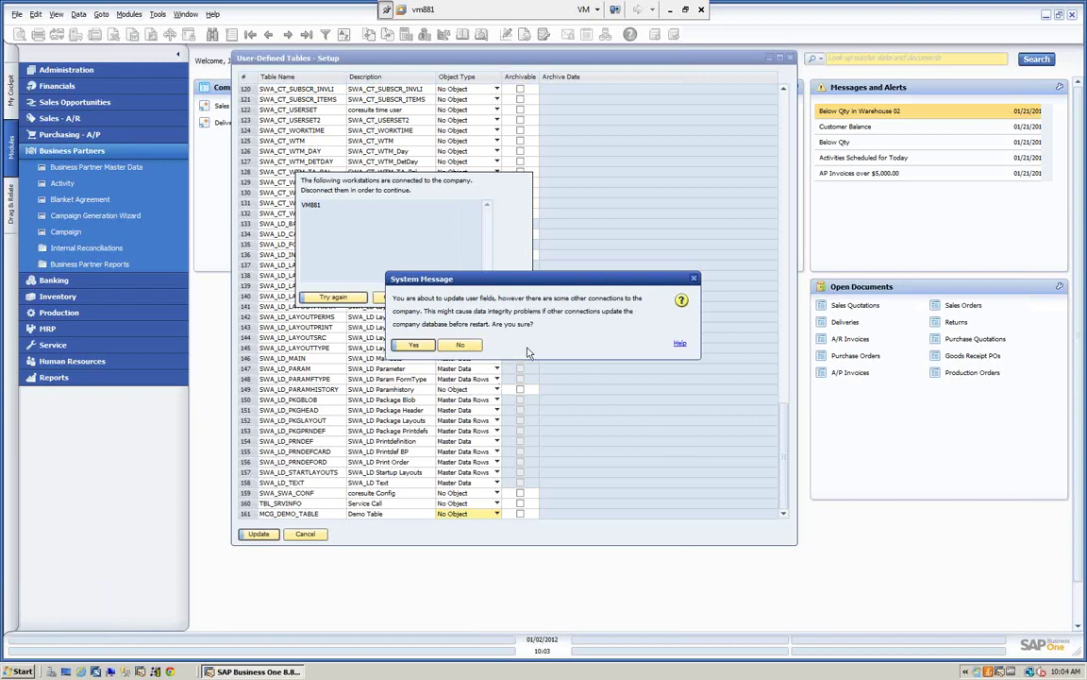
left_click(414, 345)
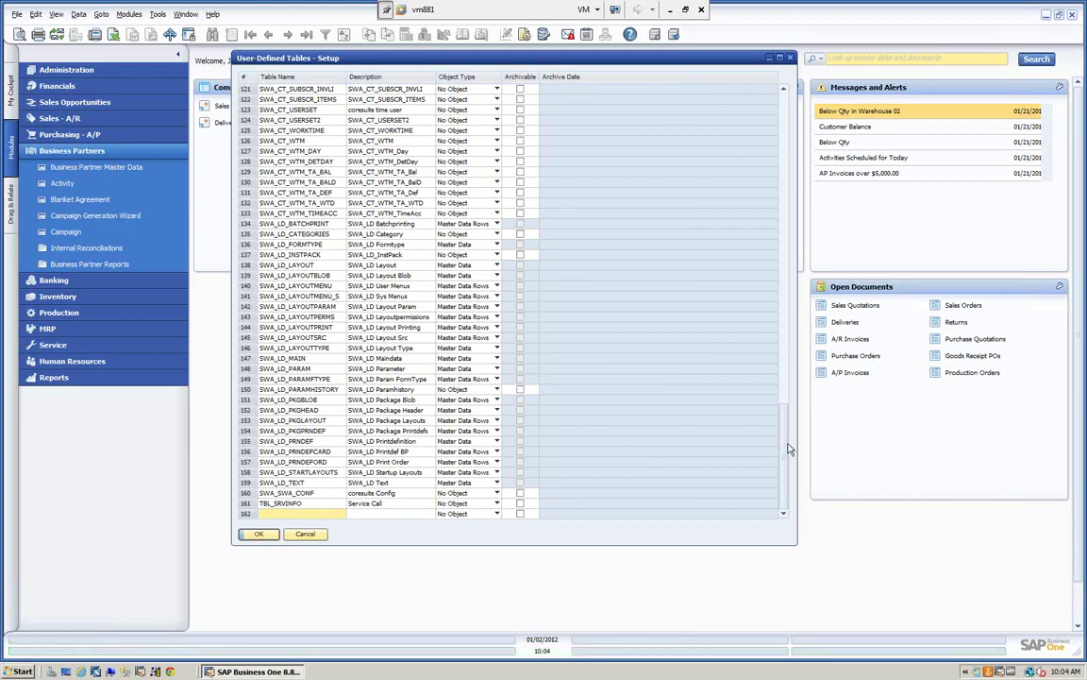
left_click_drag(790, 450, 783, 303)
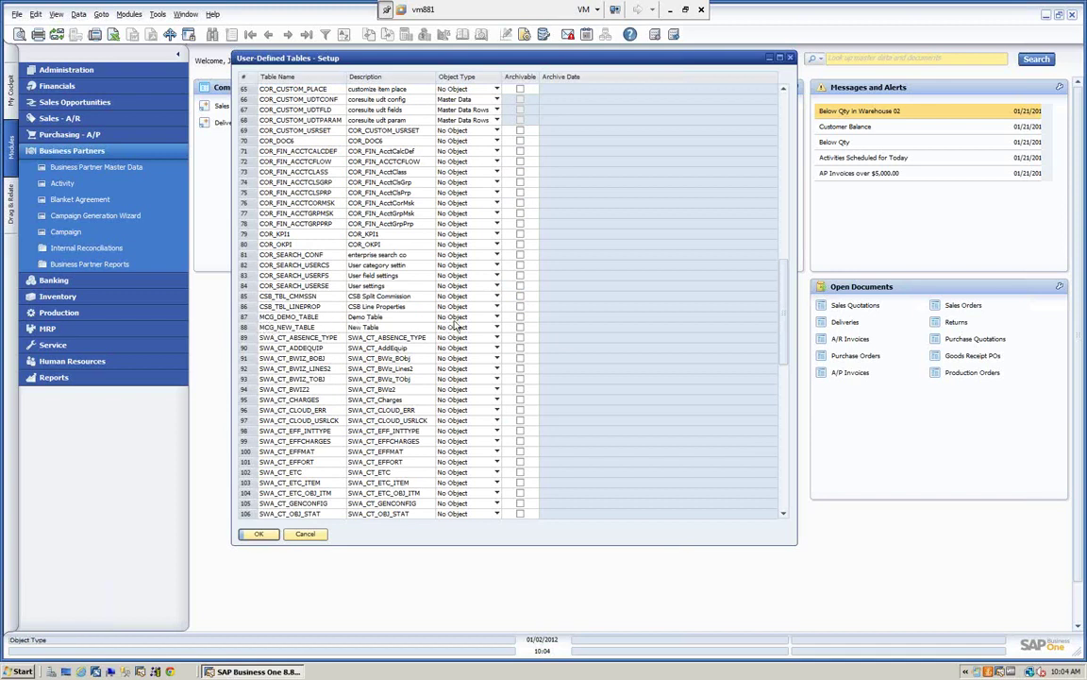
left_click(259, 534)
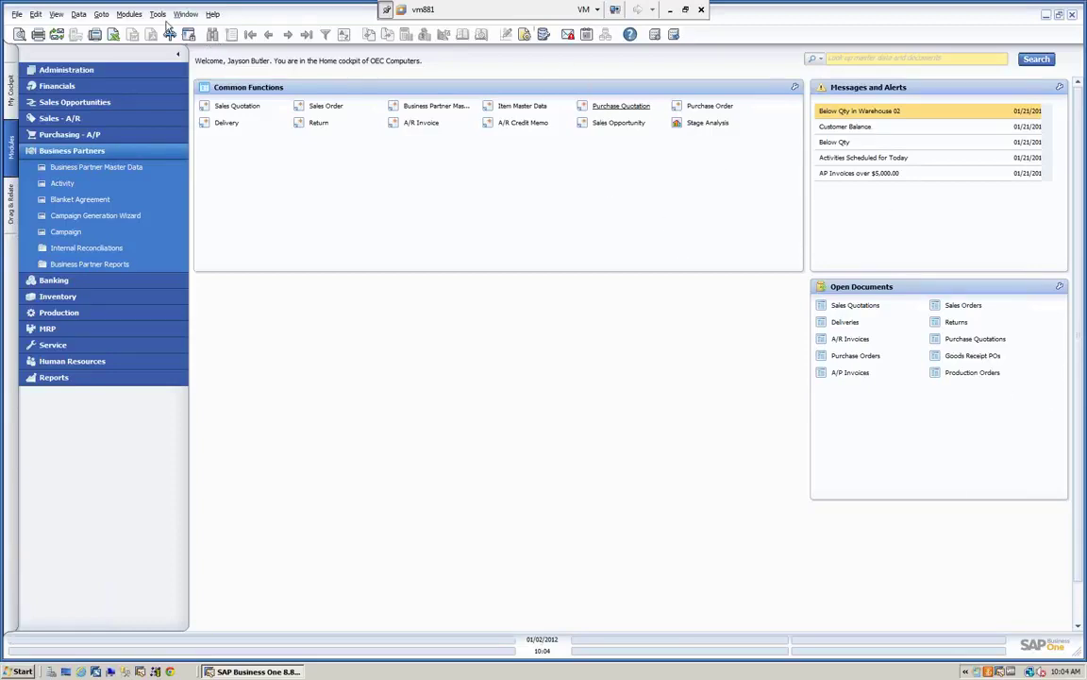
- Open the User-Defined Fields management window and reposition it clear of the module list
left_click(158, 14)
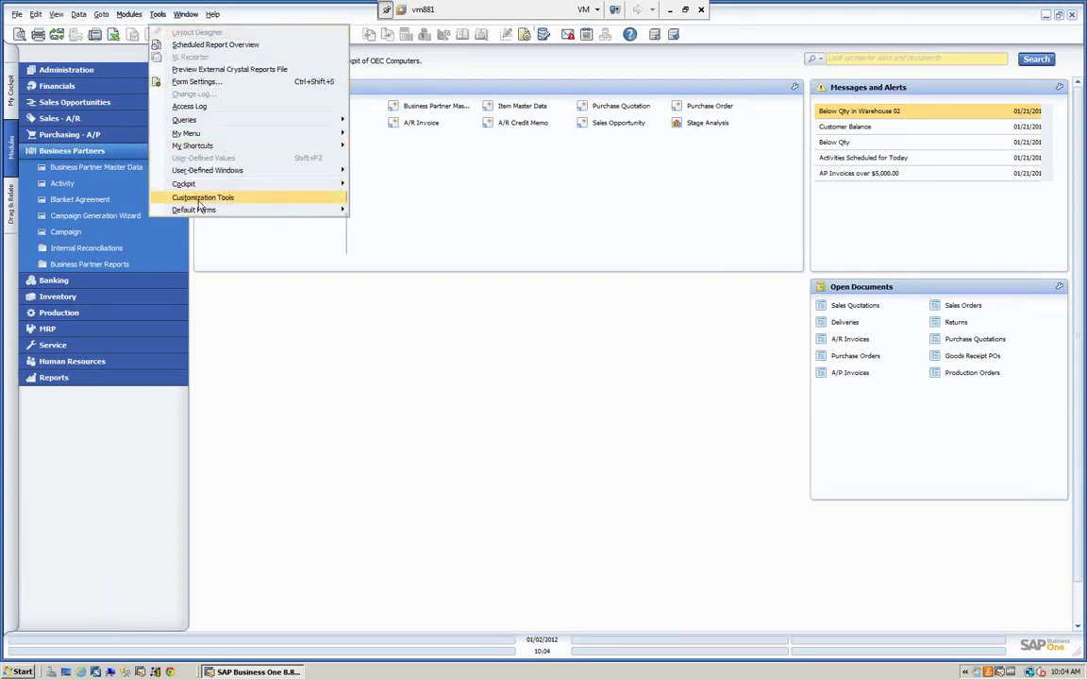
mouse_move(200, 199)
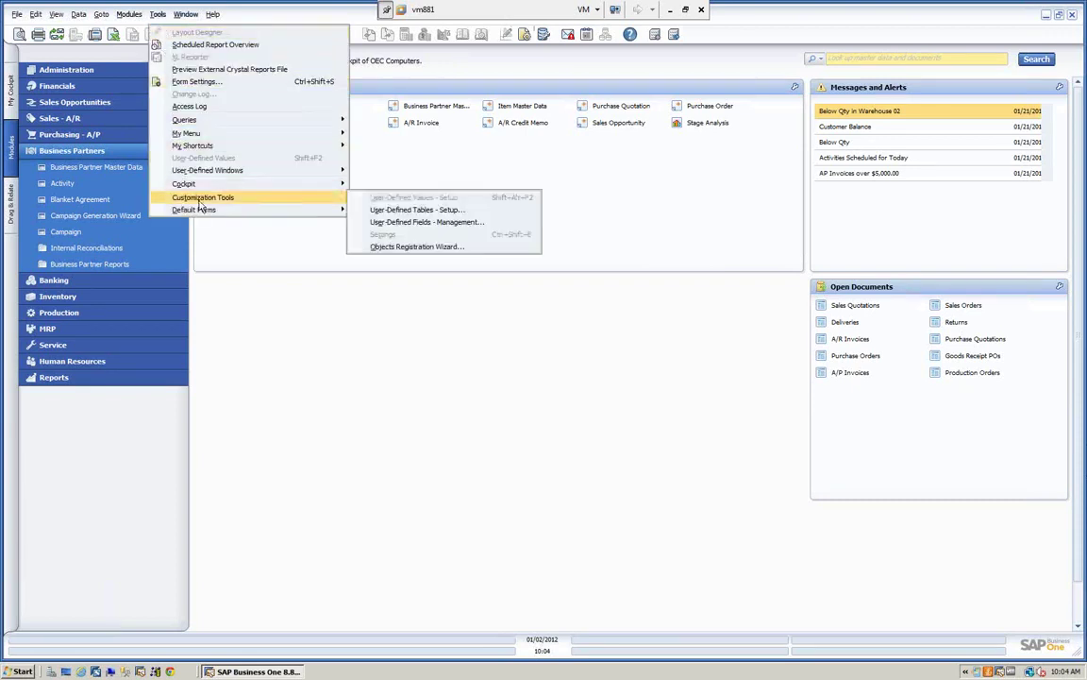
left_click(416, 223)
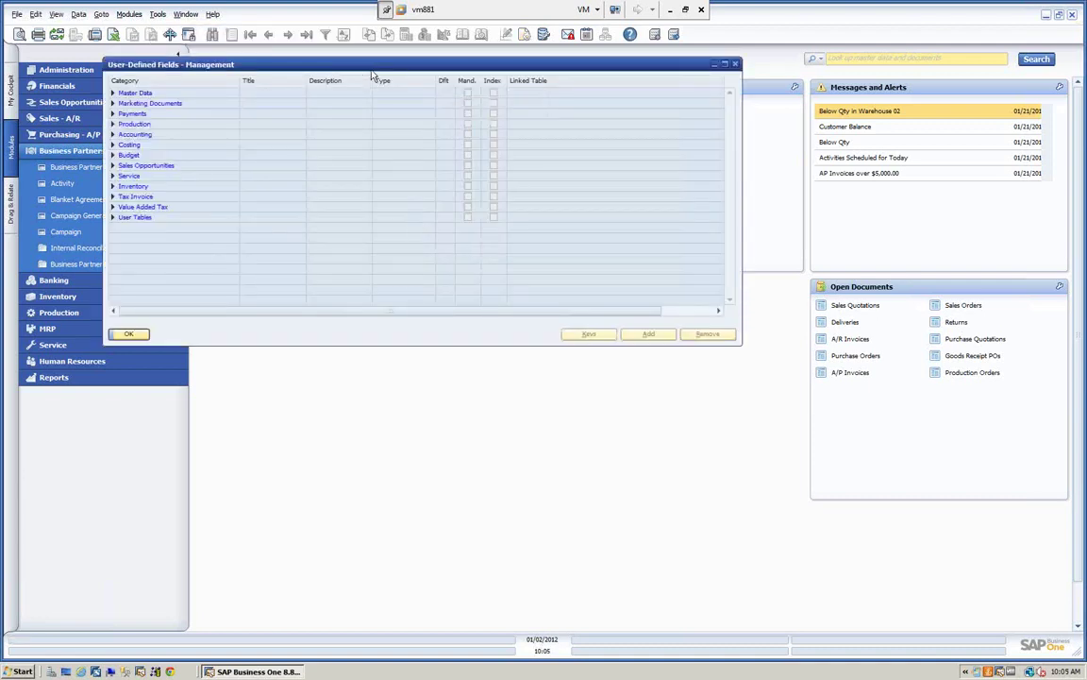
left_click_drag(377, 71, 480, 120)
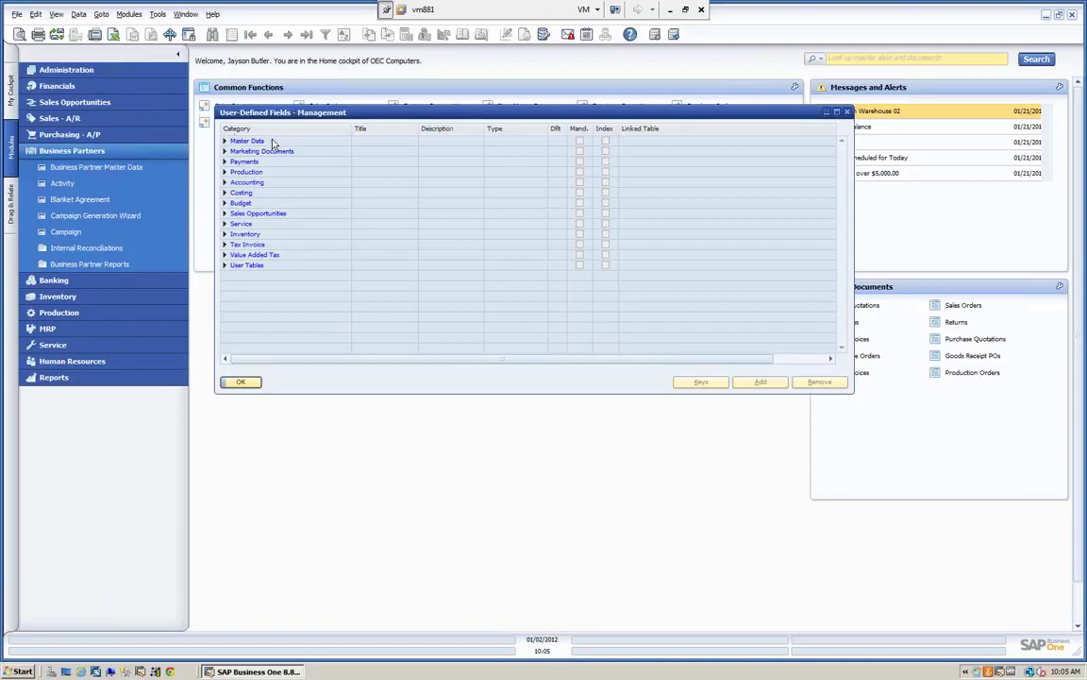
- Examine the user-defined fields for Business Partner and Business Partners - Addresses under Master Data, then collapse the category
left_click(225, 141)
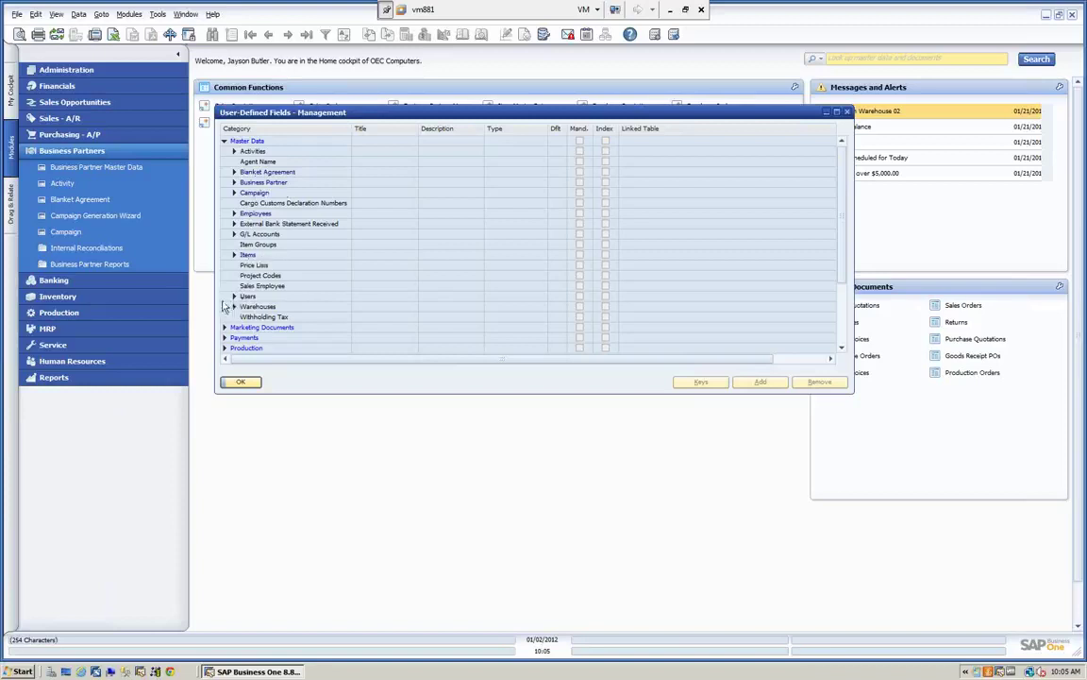
left_click(234, 182)
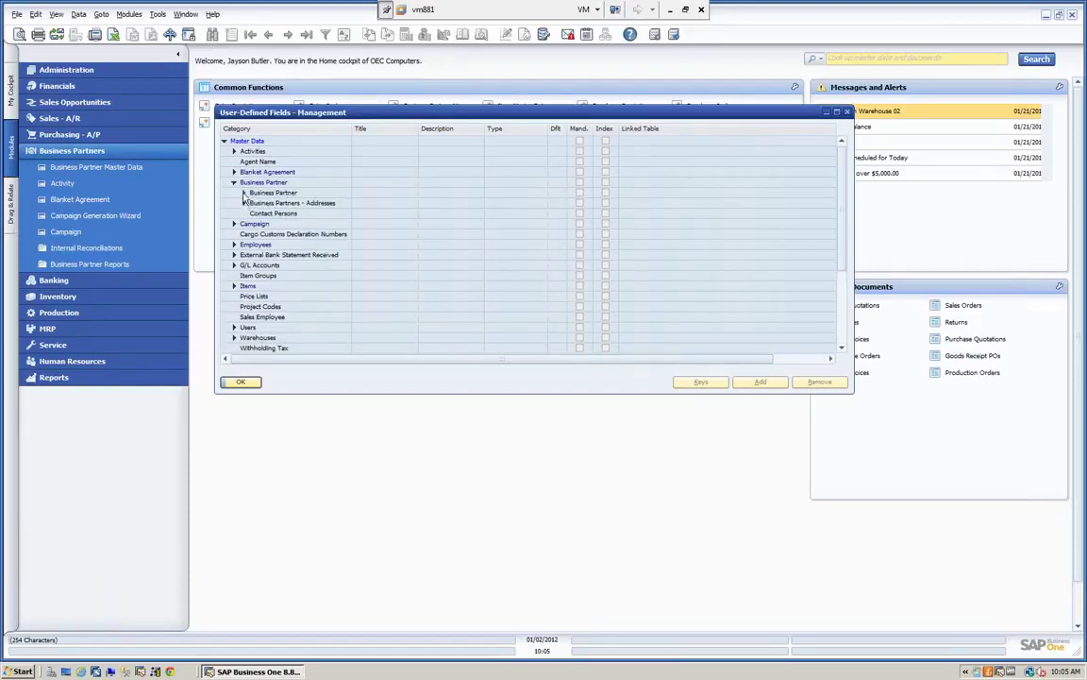
left_click(244, 192)
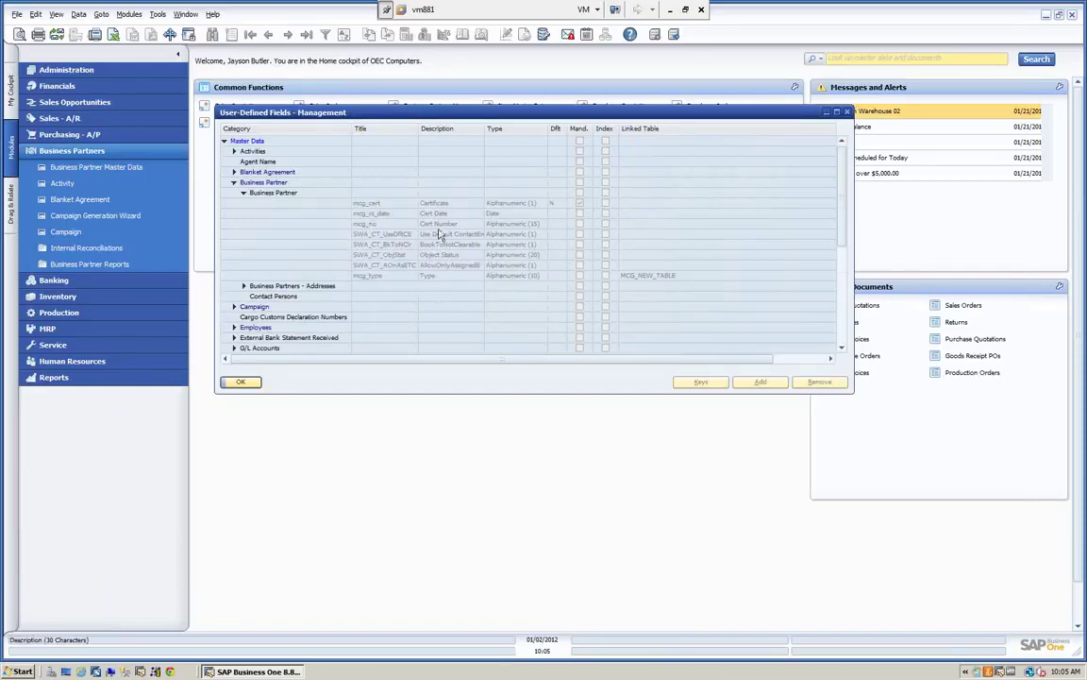
left_click(244, 286)
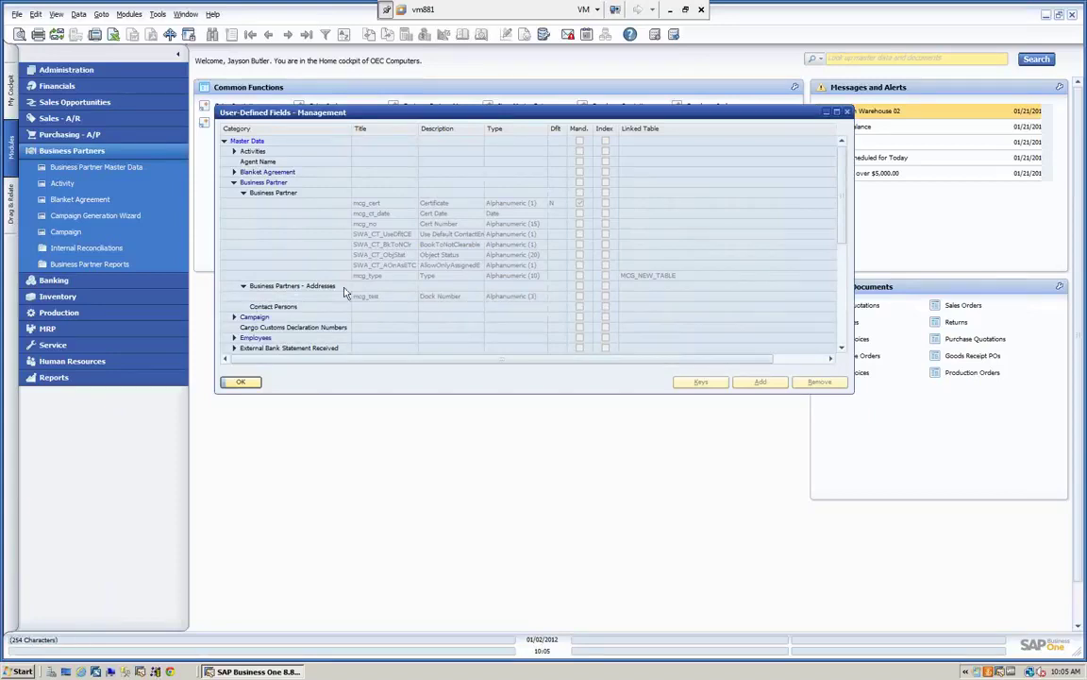
left_click(225, 141)
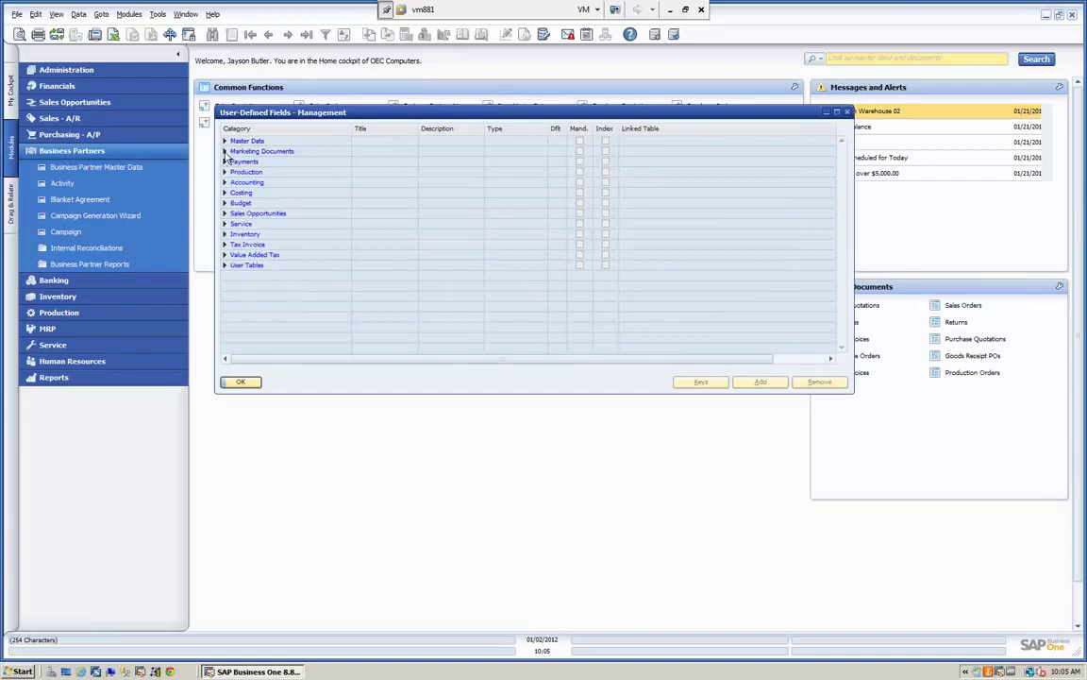
- Examine the Title and Rows fields under Marketing Documents and list the Sales - A/R documents they relate to
left_click(225, 151)
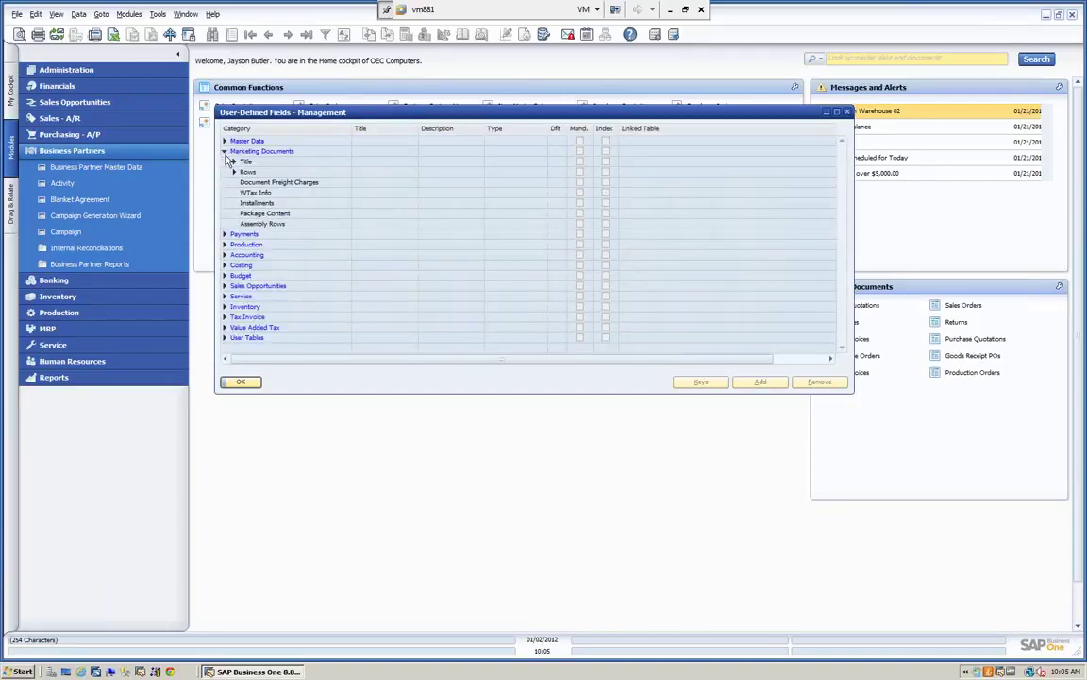
left_click(235, 162)
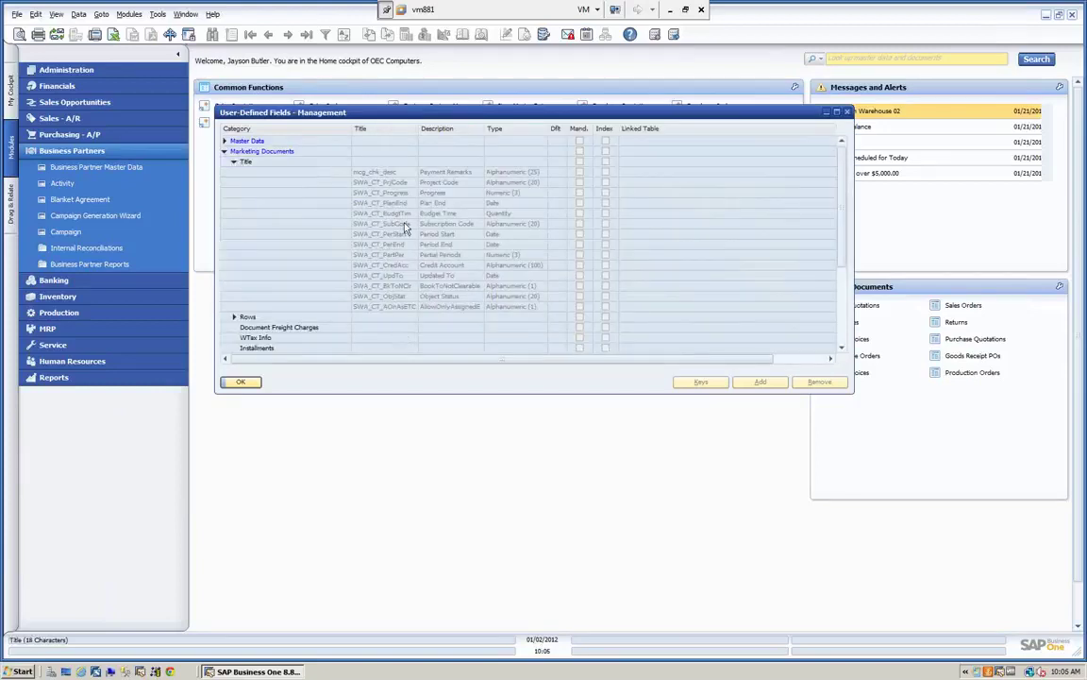
left_click(235, 164)
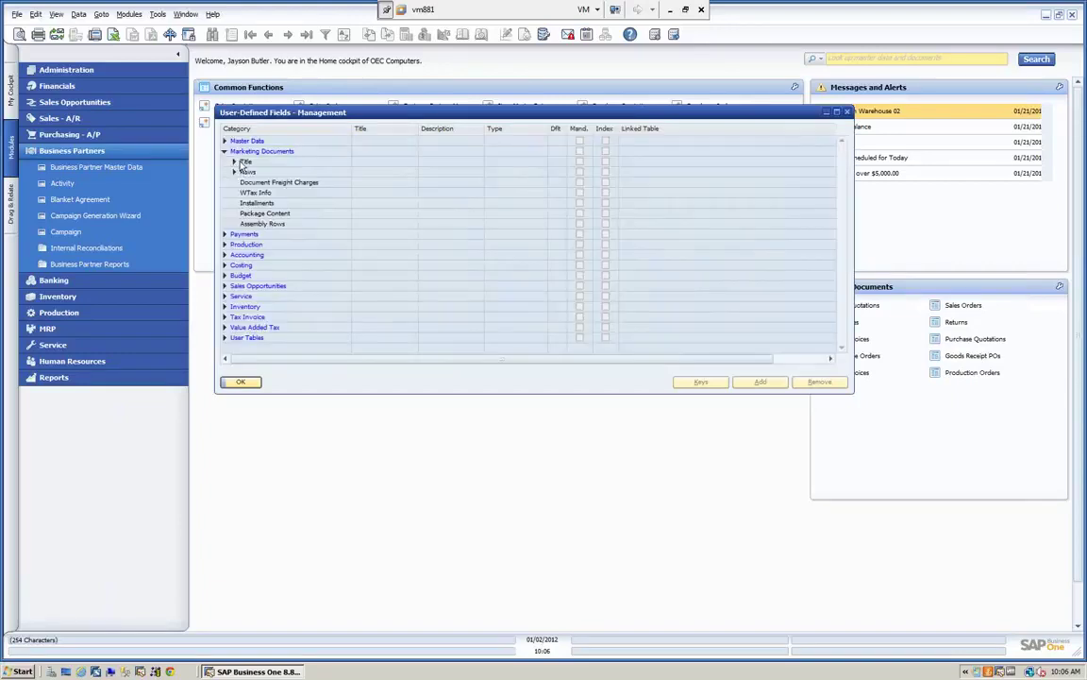
left_click(234, 172)
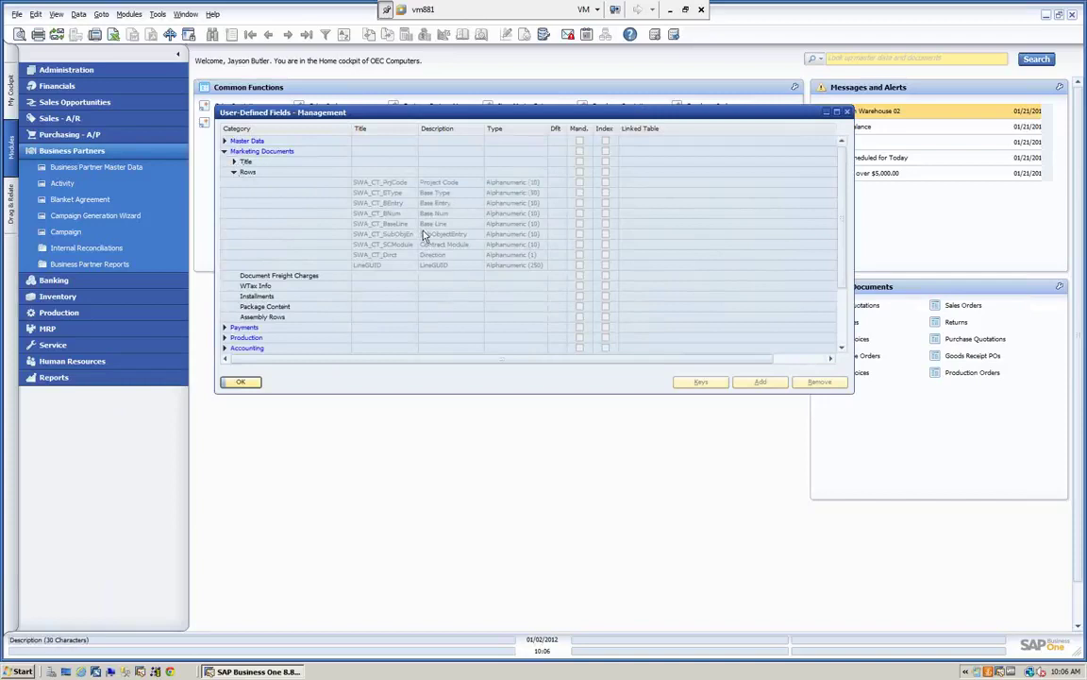
left_click(64, 117)
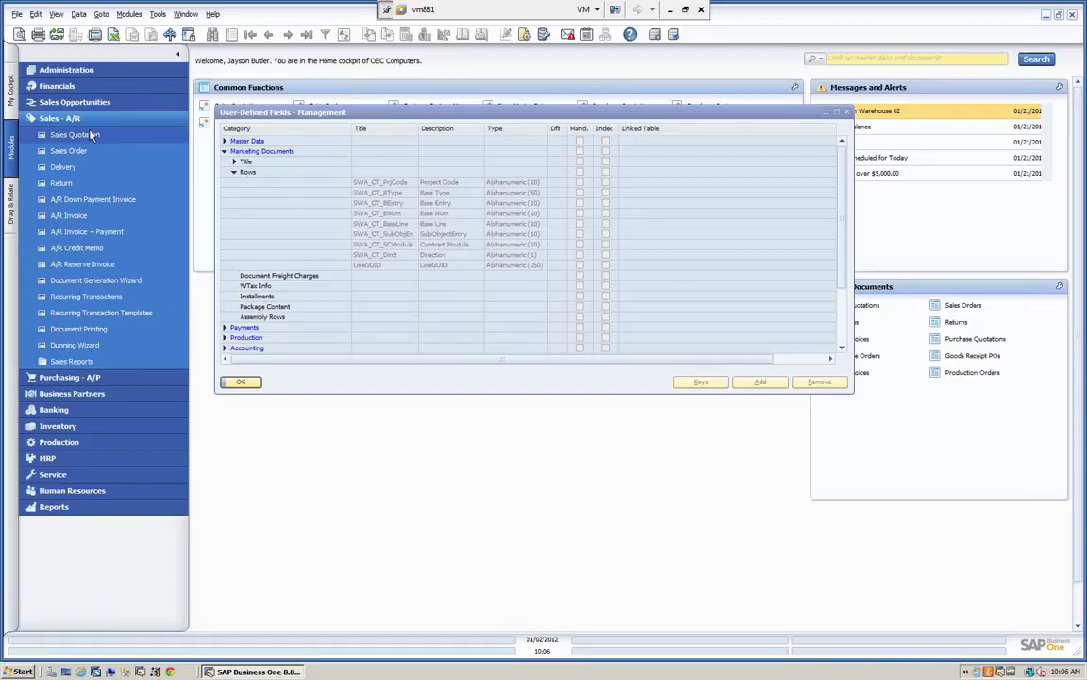
- Collapse Marketing Documents and examine which journal transaction levels the Accounting category offers for user-defined fields
left_click(224, 151)
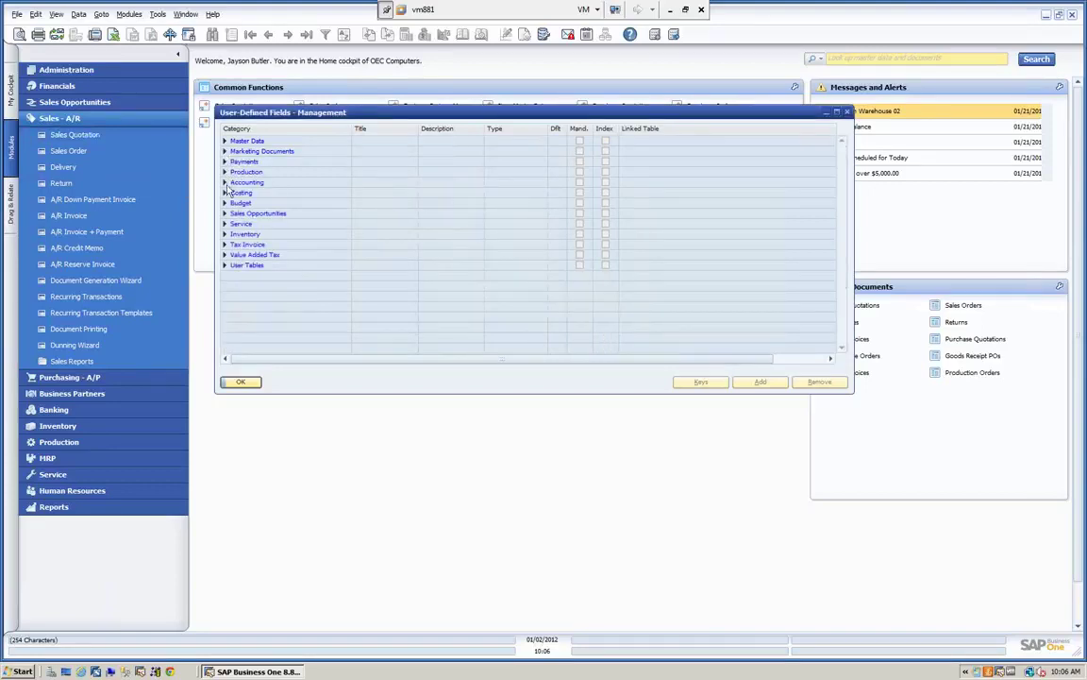
left_click(224, 182)
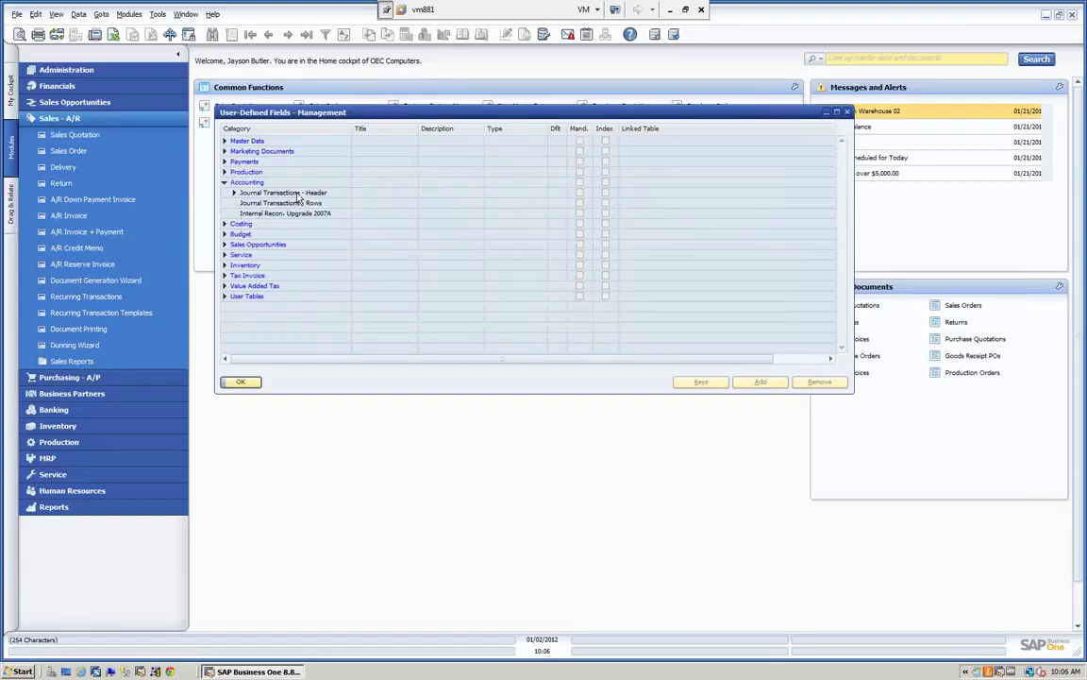
left_click(225, 182)
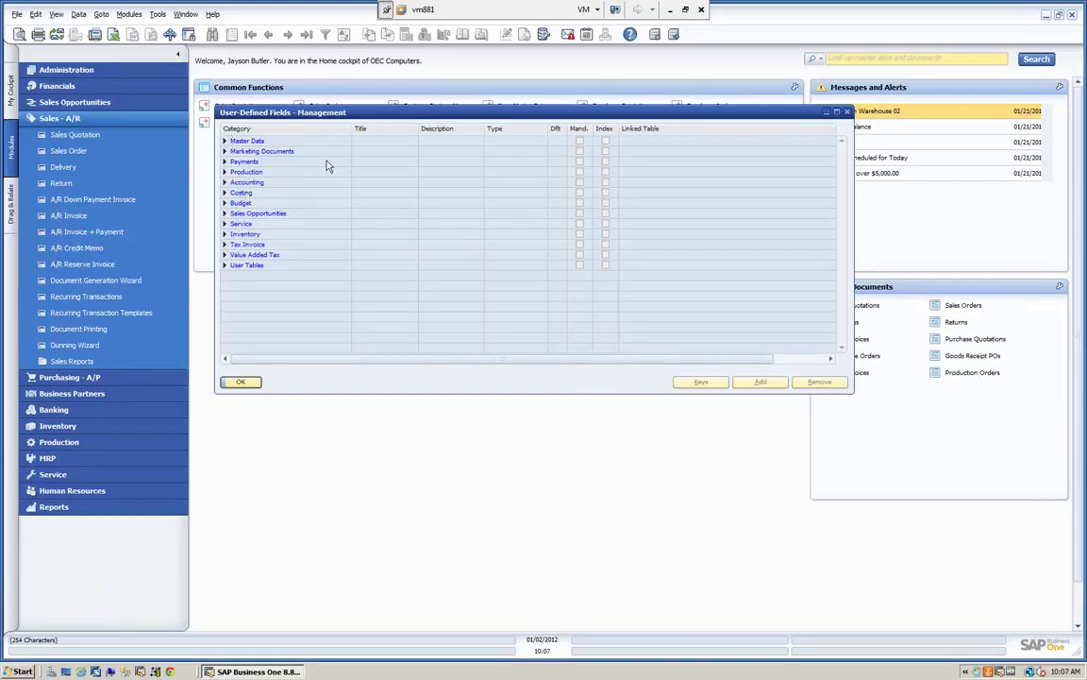
- Expand the User Tables category and locate Demo Table in its list
left_click(226, 267)
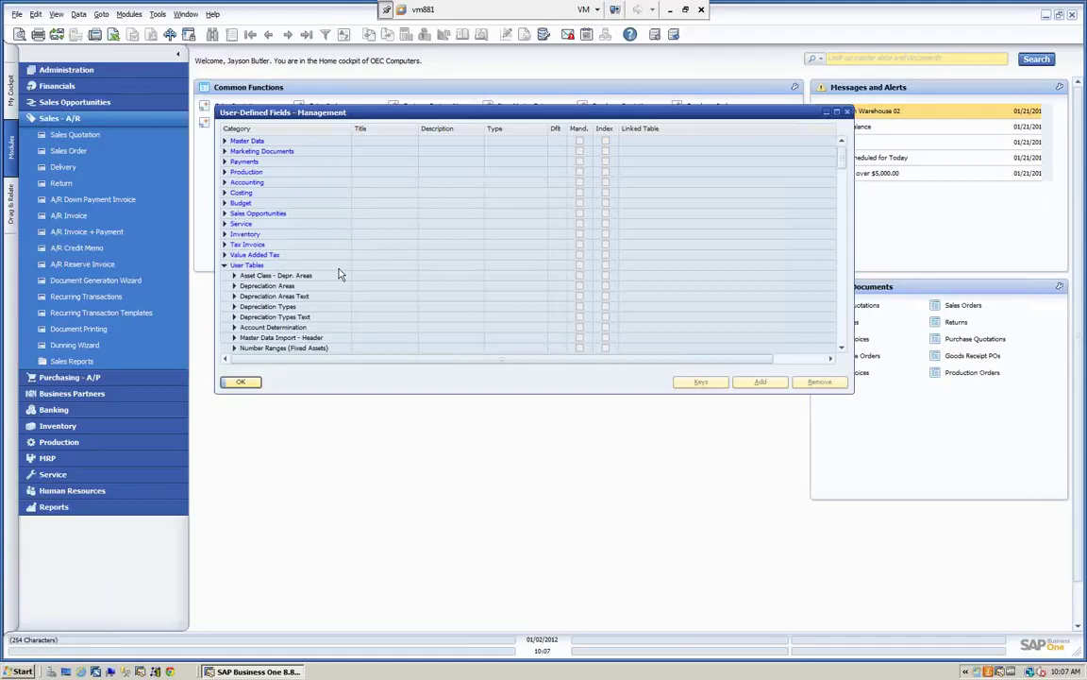
scroll(340, 283, "down", 2)
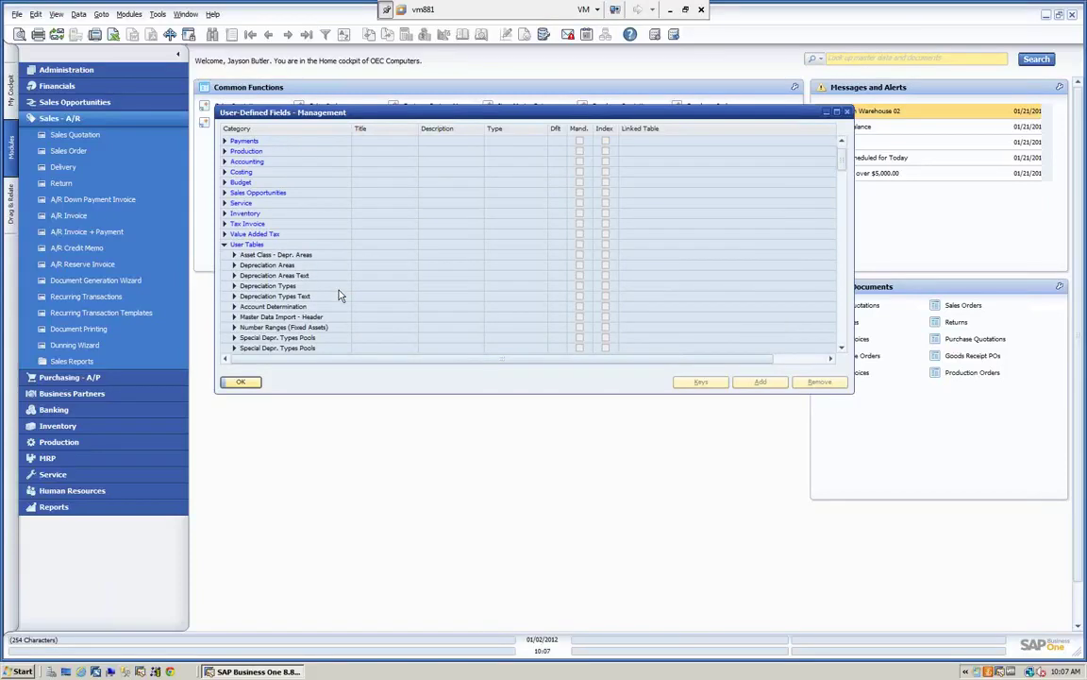
scroll(340, 295, "down", 6)
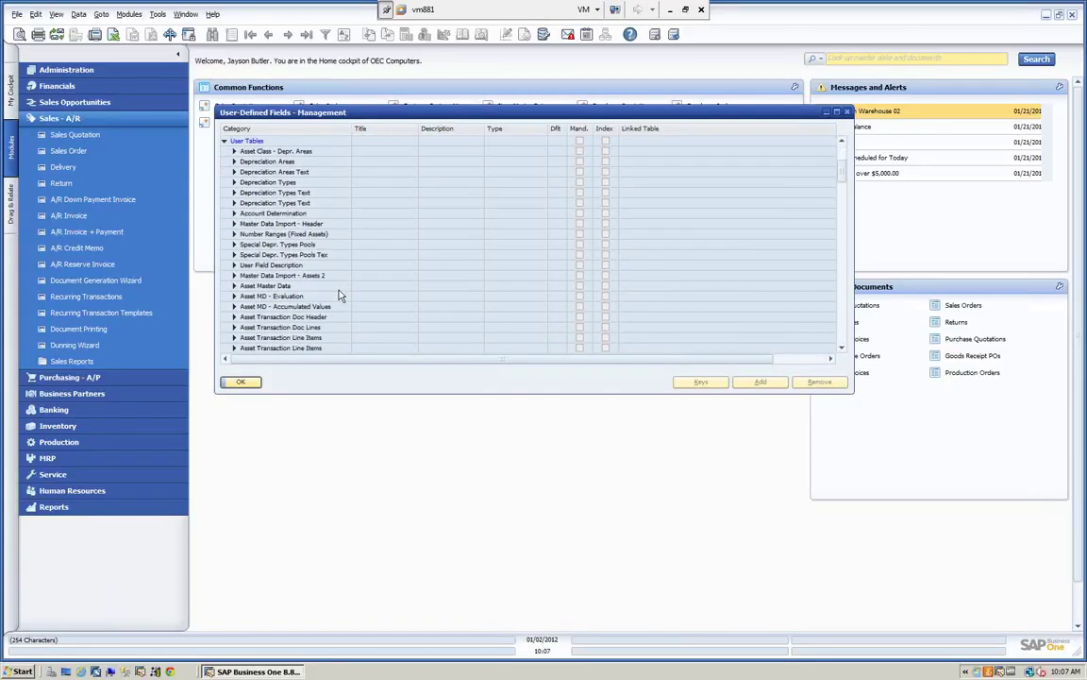
scroll(340, 295, "down", 8)
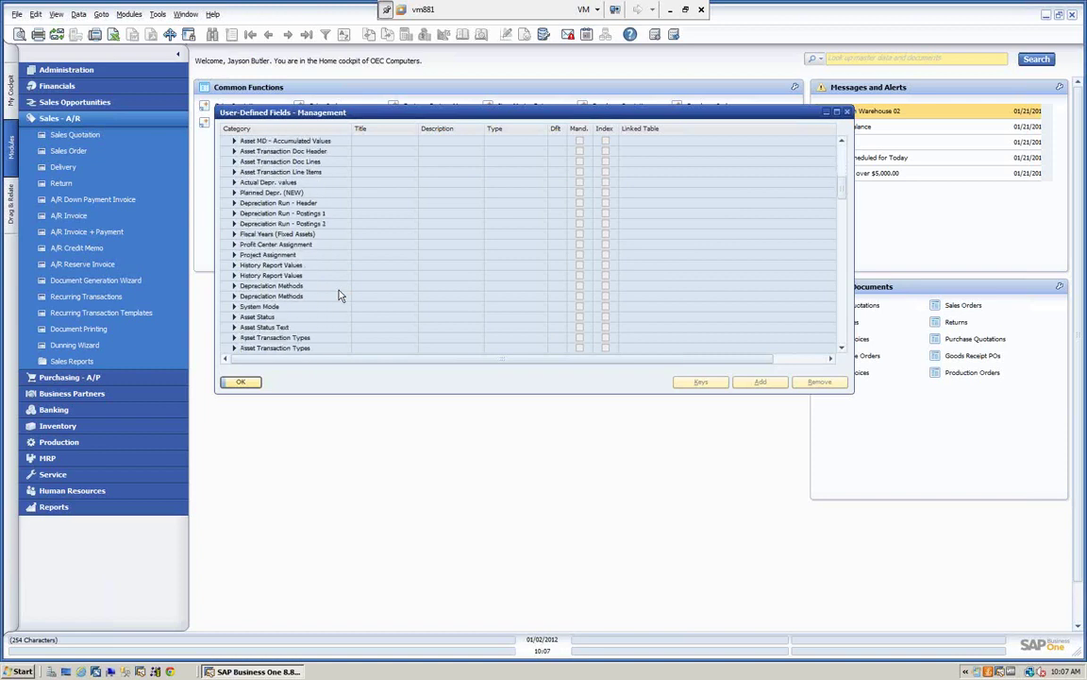
scroll(340, 295, "down", 8)
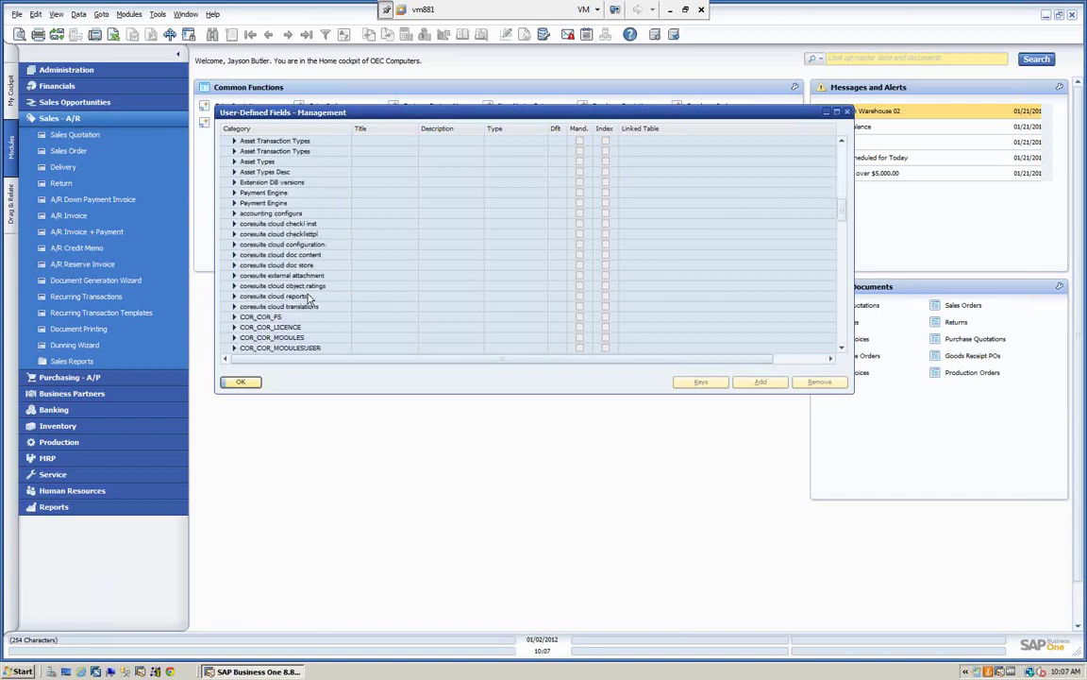
scroll(310, 298, "down", 10)
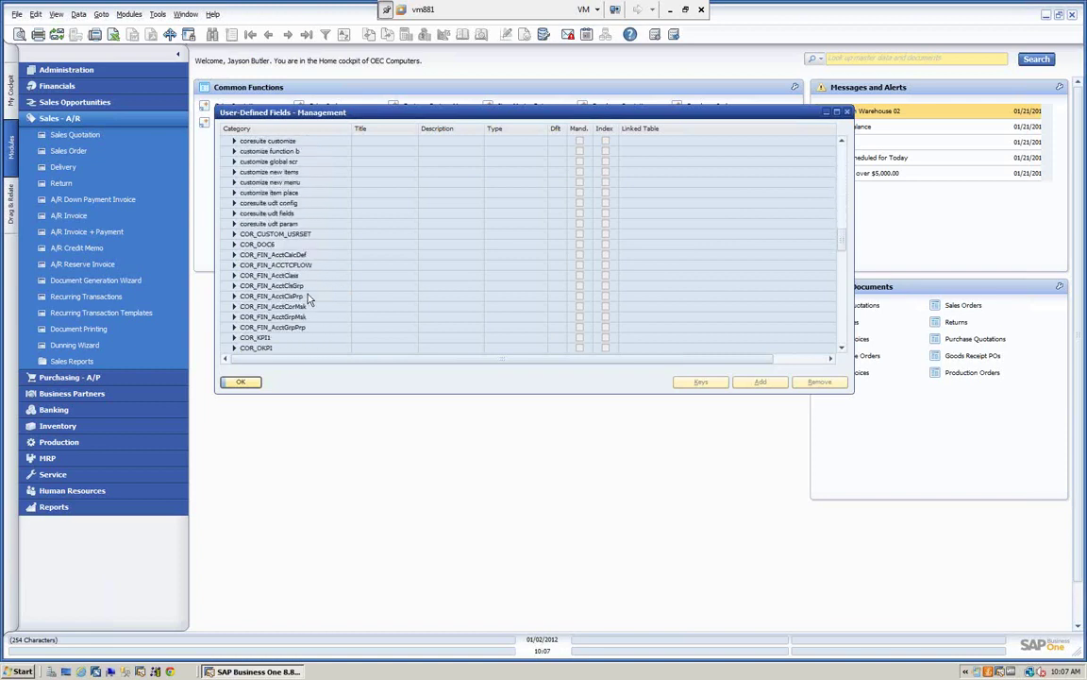
scroll(308, 298, "down", 2)
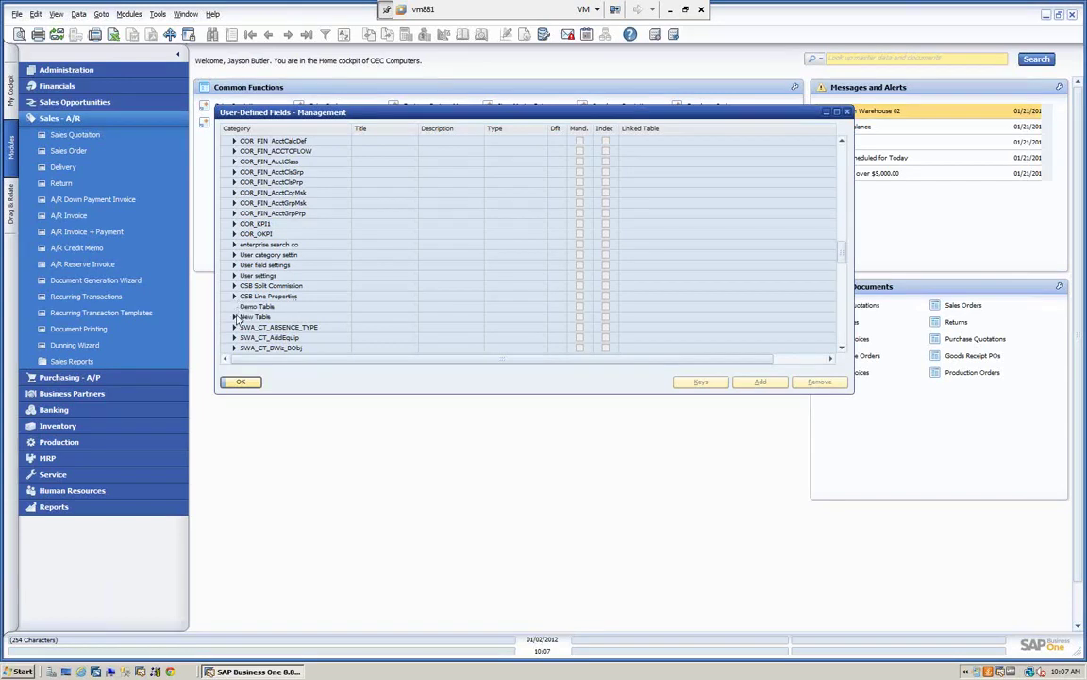
- Examine the fields defined in the neighbouring New Table and CSB Line Properties tables
left_click(234, 317)
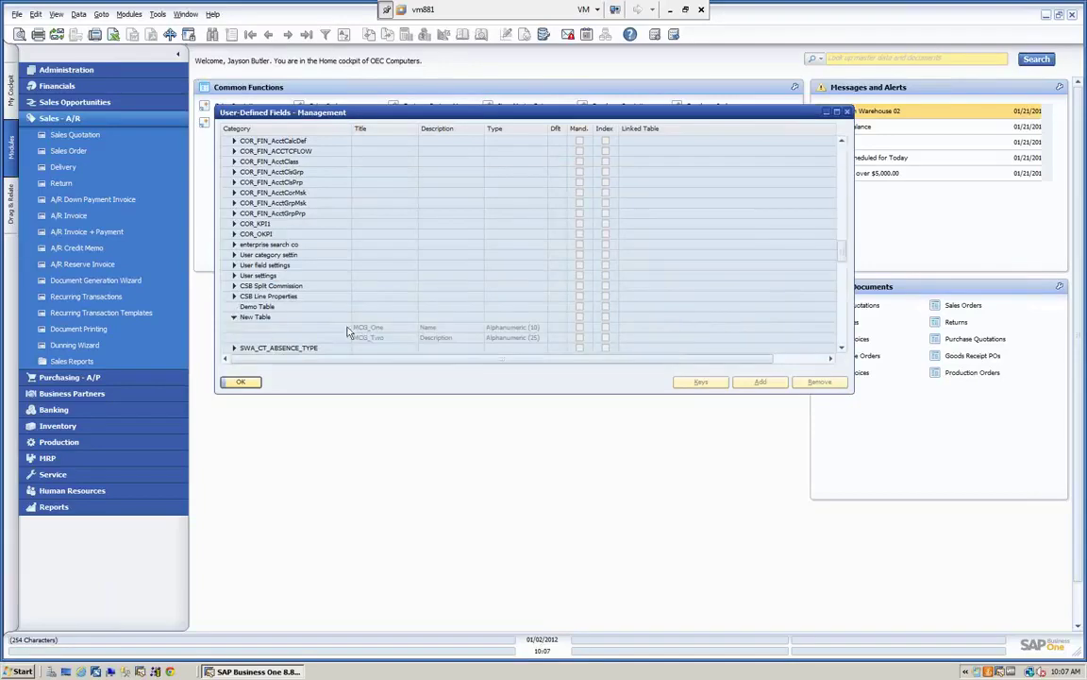
left_click(235, 297)
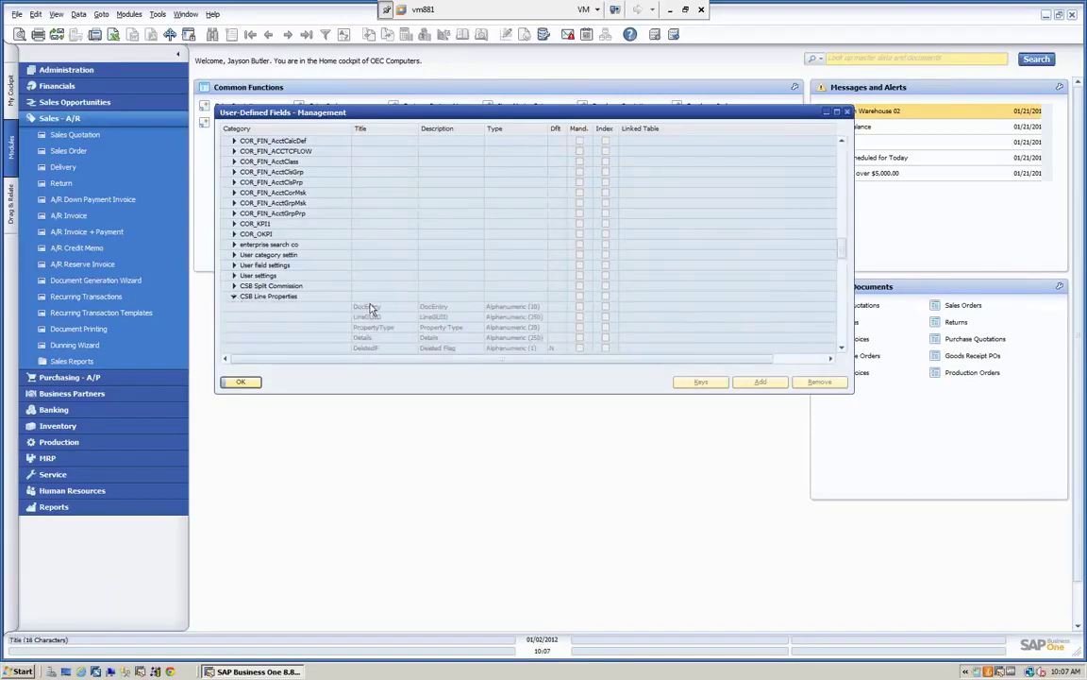
left_click(235, 297)
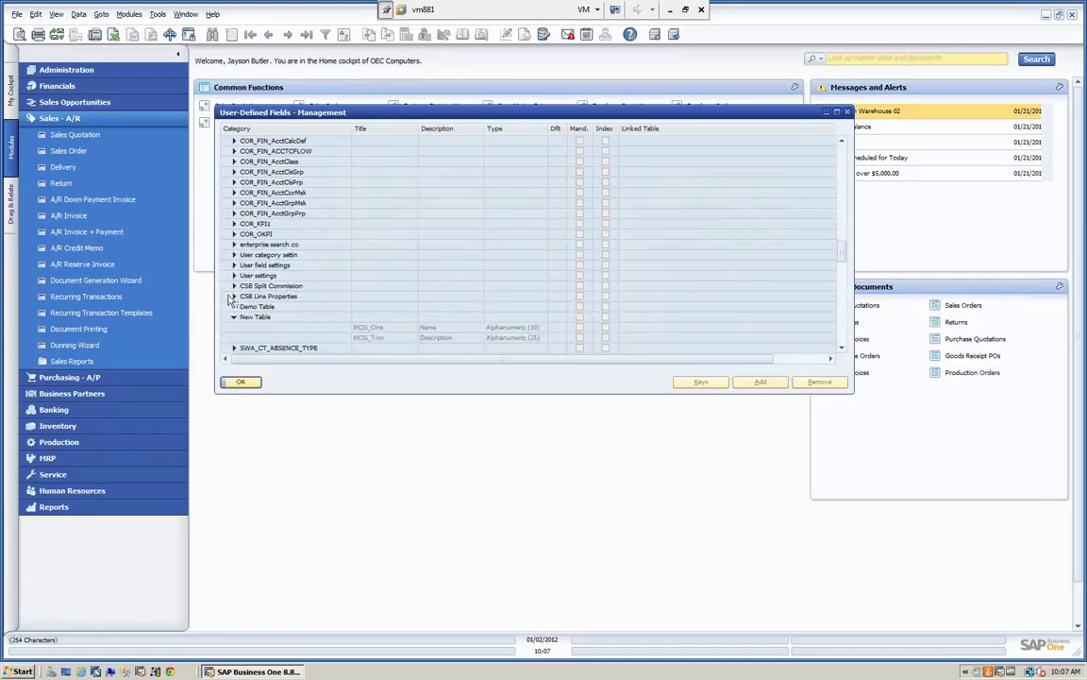
- Start a new field for Demo Table with the title MCG_TYPE and the description Description
left_click(257, 308)
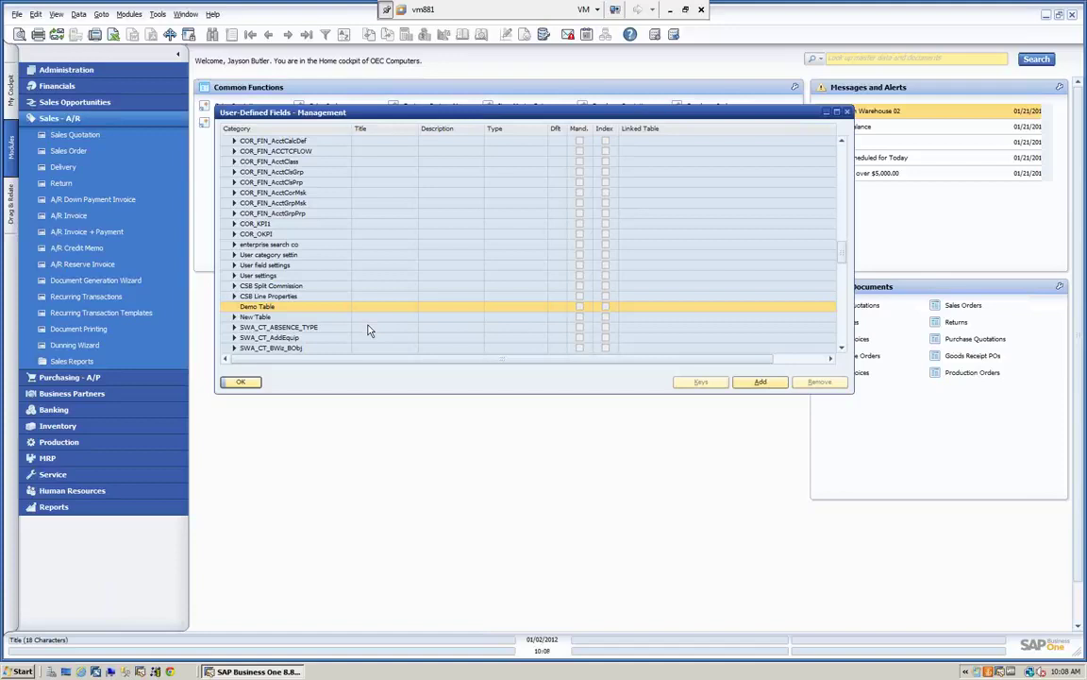
left_click(761, 382)
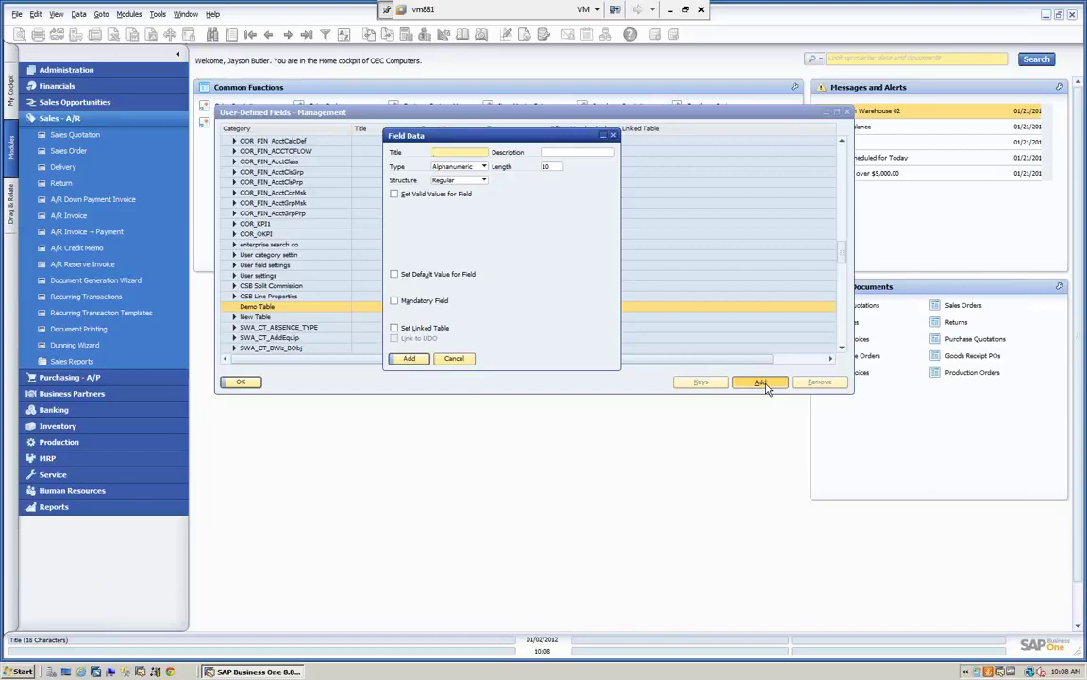
type("MCG_")
type("TYPEE")
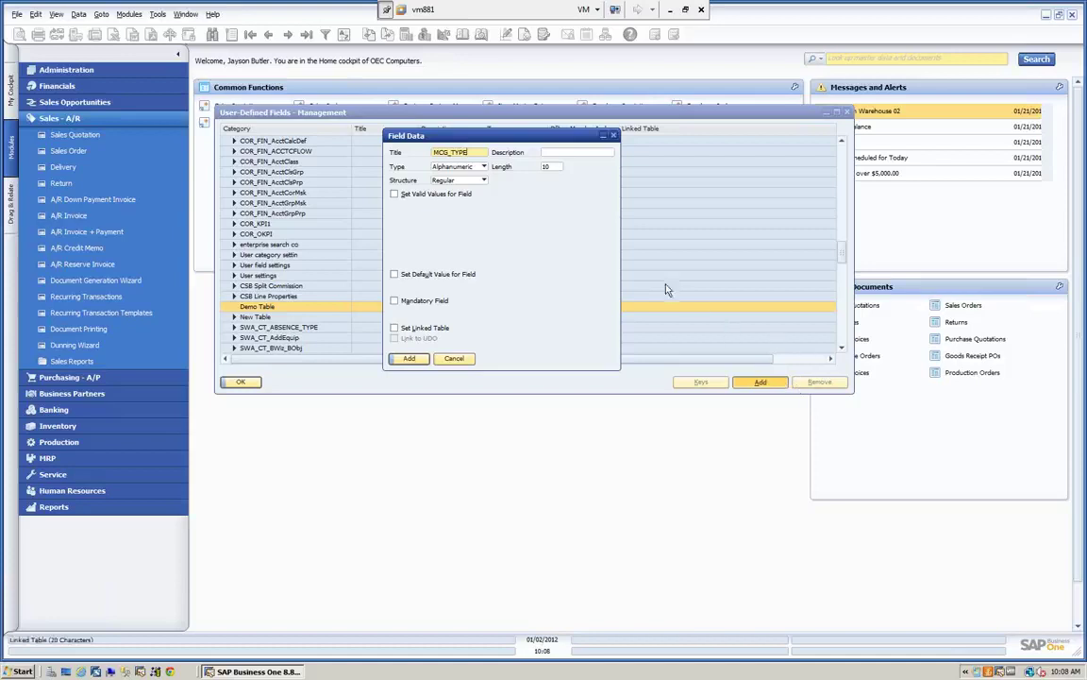
left_click(554, 153)
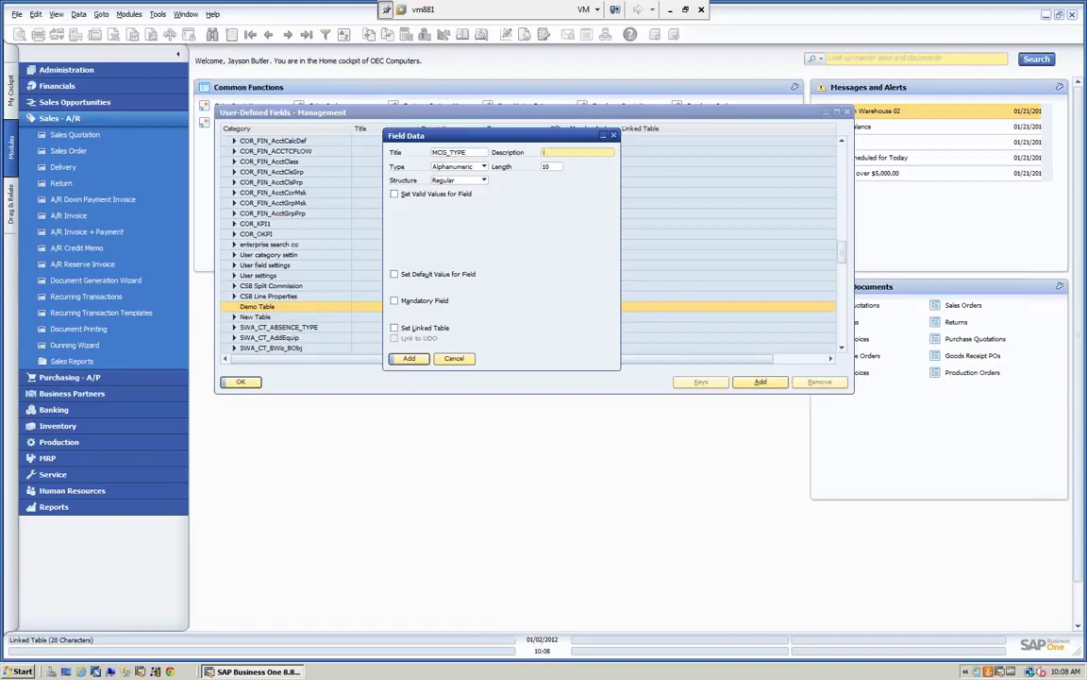
type("Description")
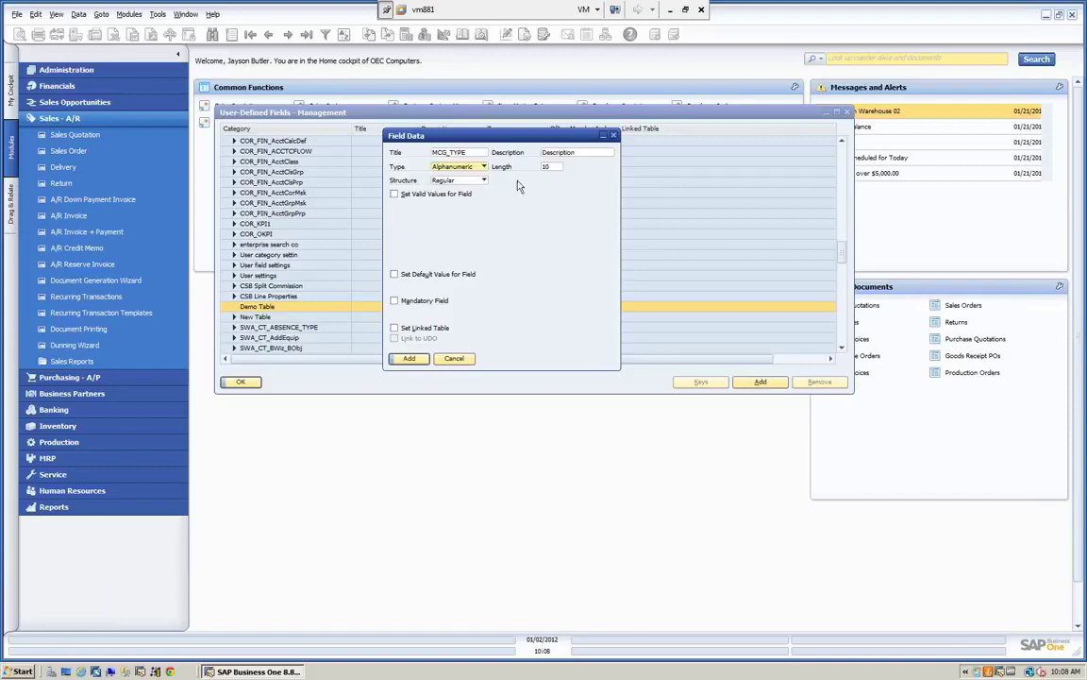
- Set the new field's type to Date/Time and its structure to Date
left_click(466, 166)
left_click(484, 168)
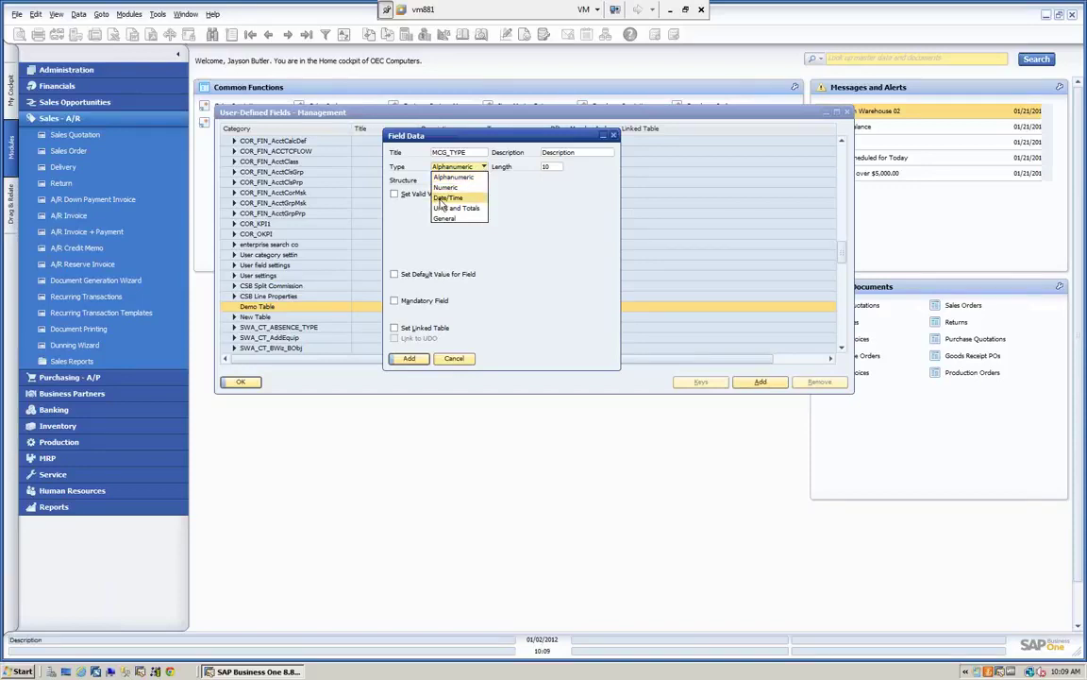
left_click(442, 200)
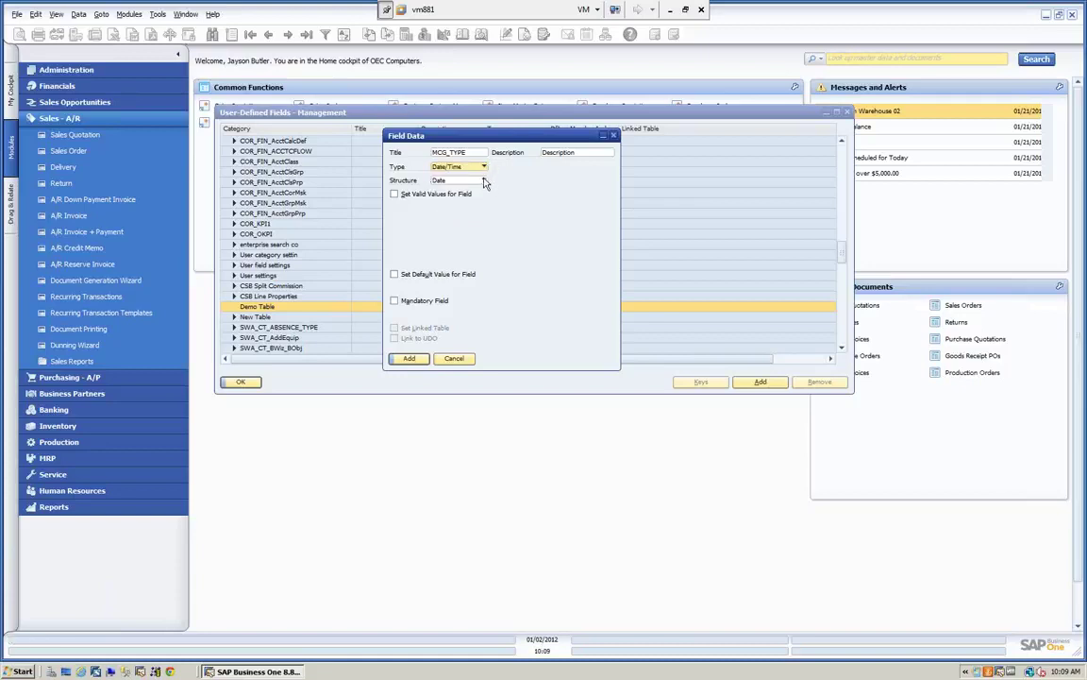
left_click(484, 180)
left_click(440, 190)
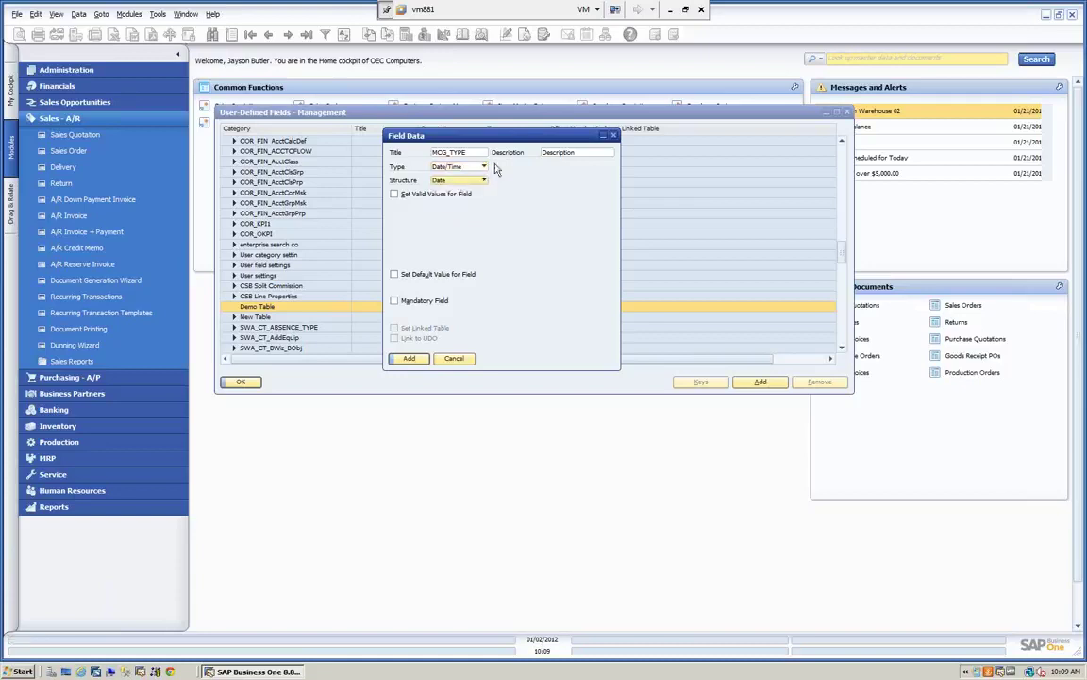
- Try Units and Totals as the type of the MCG_TYPE field and review its structure options
left_click(484, 167)
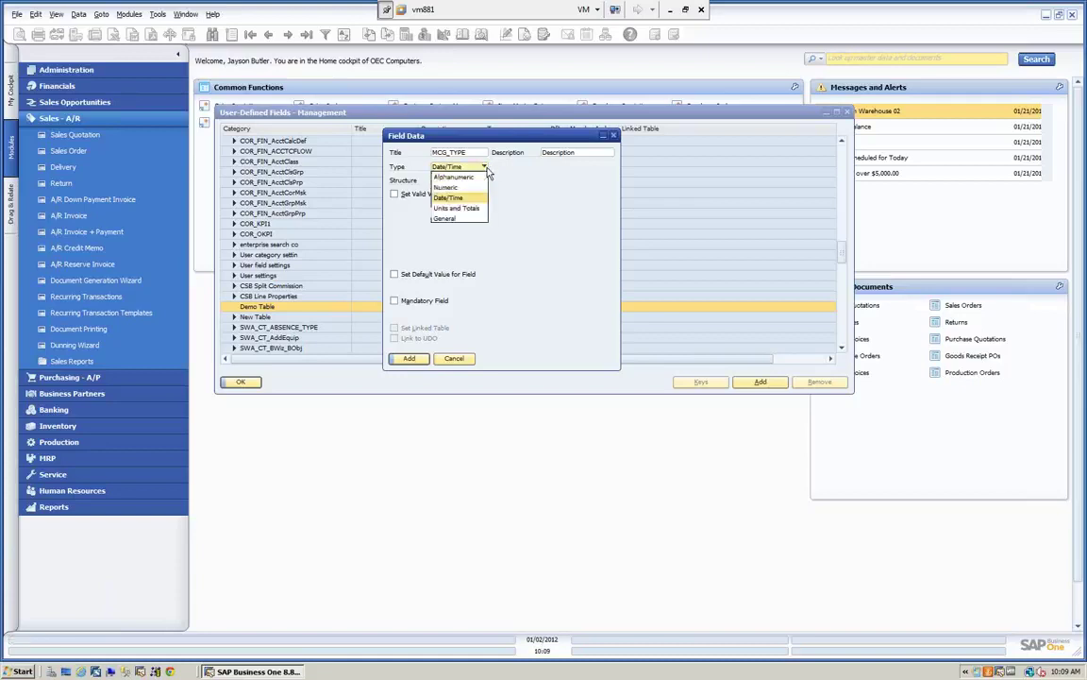
left_click(456, 208)
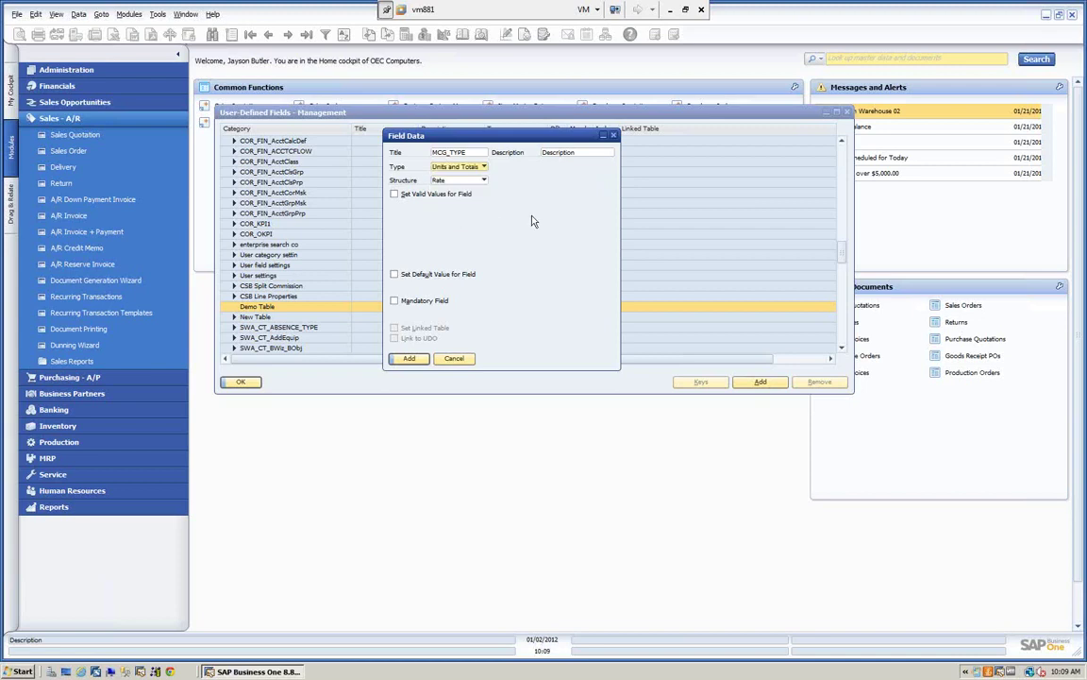
left_click(484, 181)
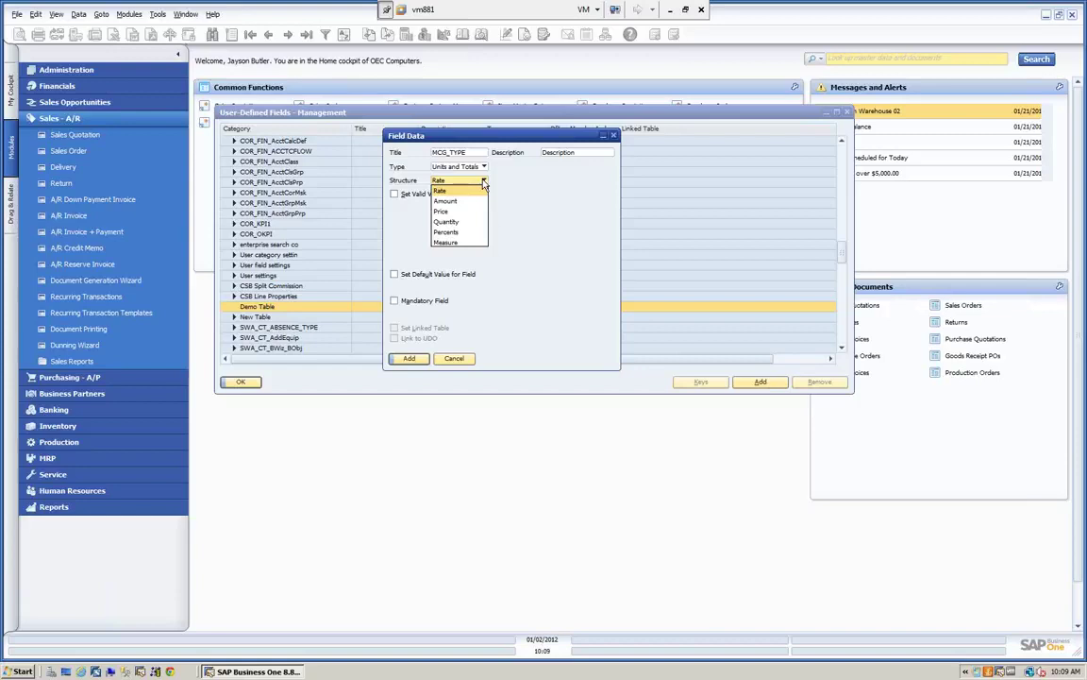
left_click(484, 167)
- Set the MCG_TYPE field's type to Alphanumeric with a length of 10
left_click(484, 167)
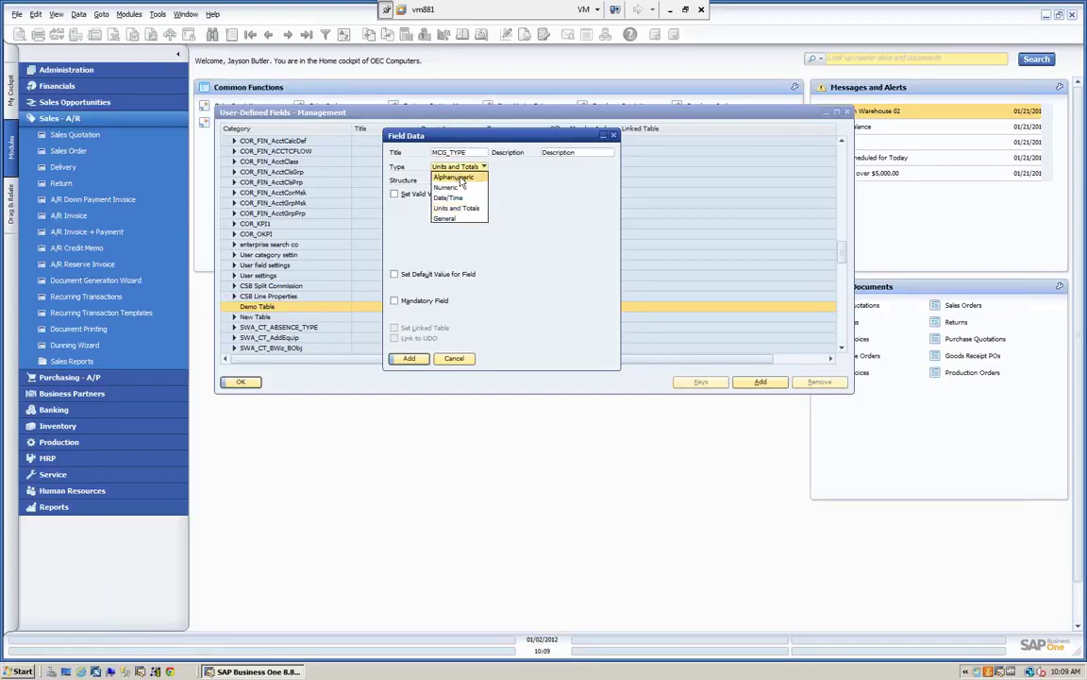
left_click(461, 177)
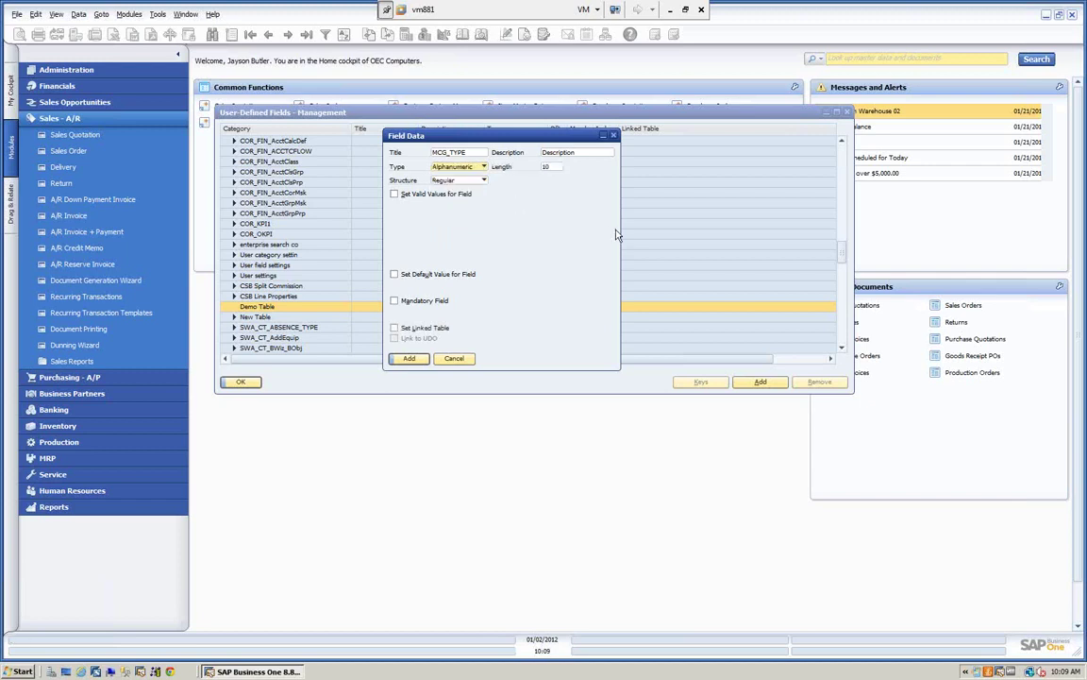
left_click(555, 167)
type("1")
key("Tab")
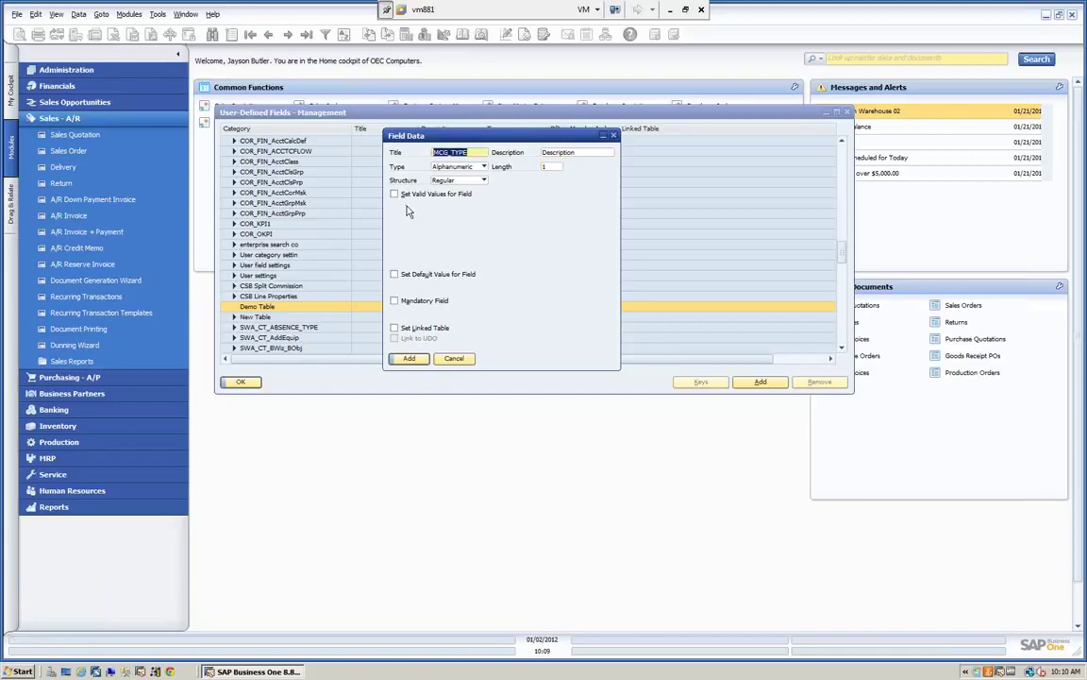
key("shift+Tab")
type("10")
key("Tab")
- Add the MCG_TYPE field to Demo Table without a linked table, accepting the database change and ignoring the connected workstations
left_click(394, 328)
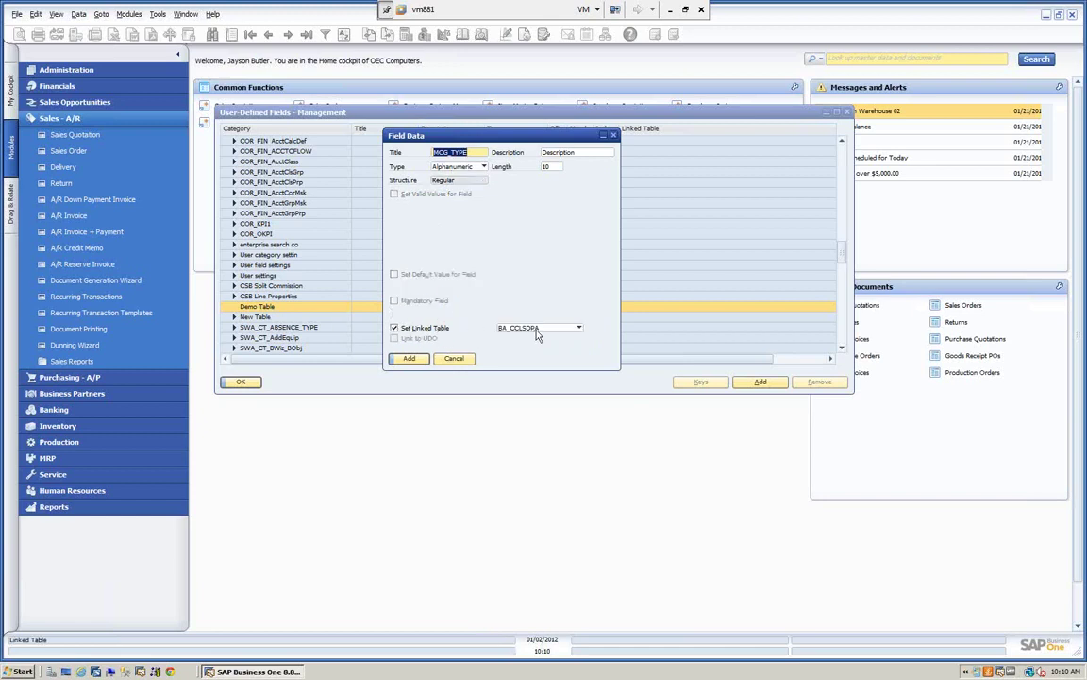
left_click(395, 328)
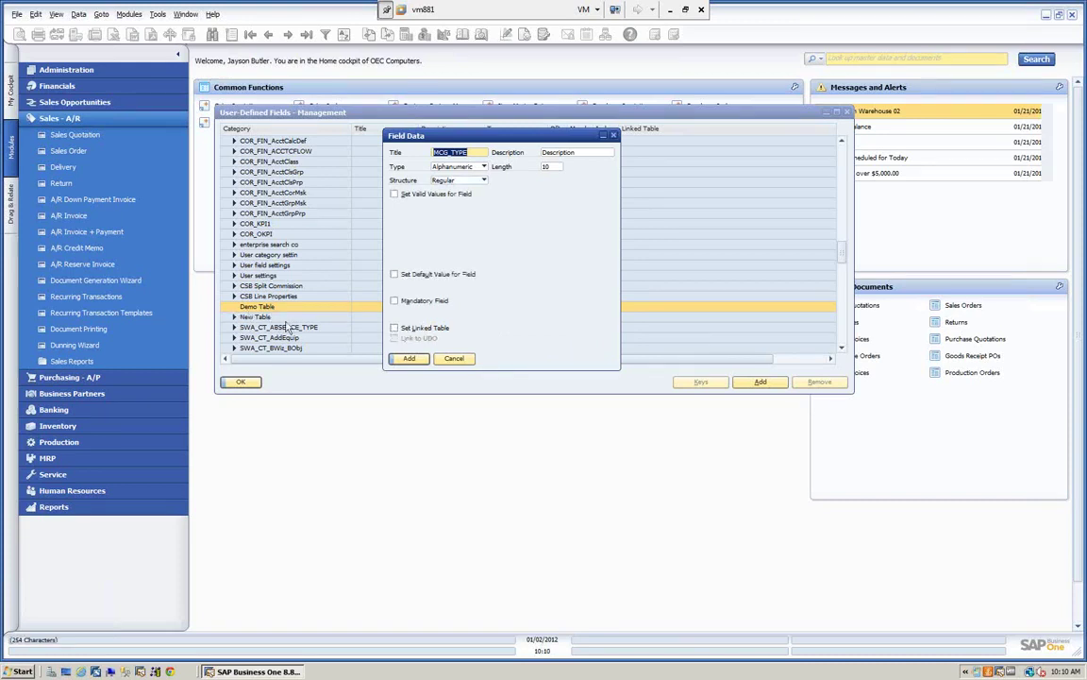
left_click(410, 358)
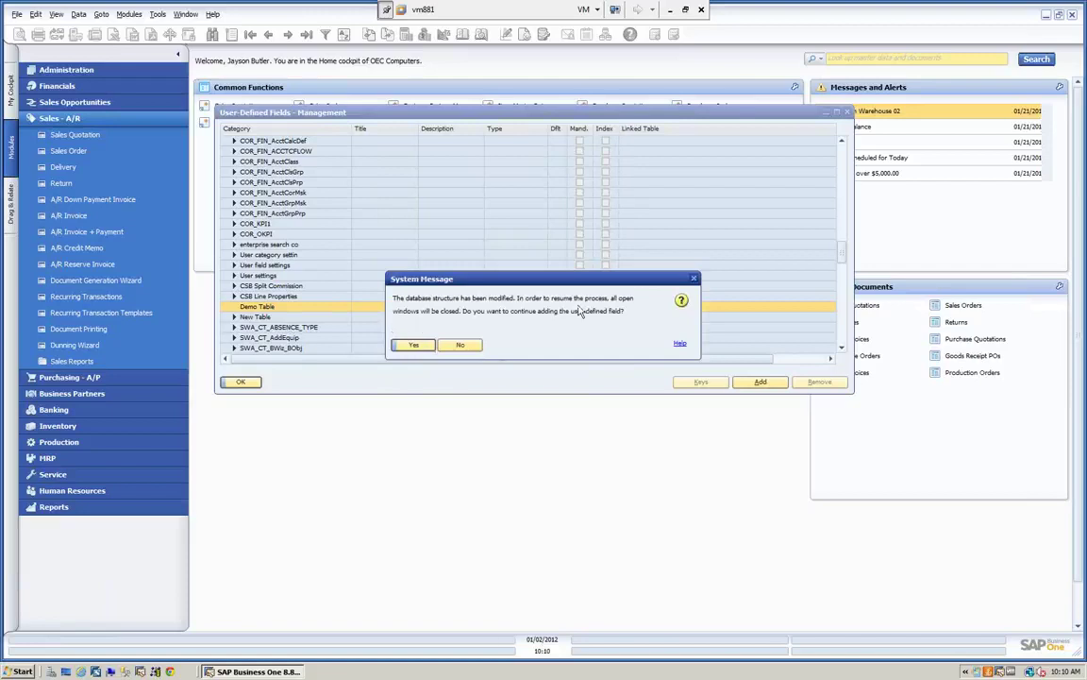
left_click(414, 346)
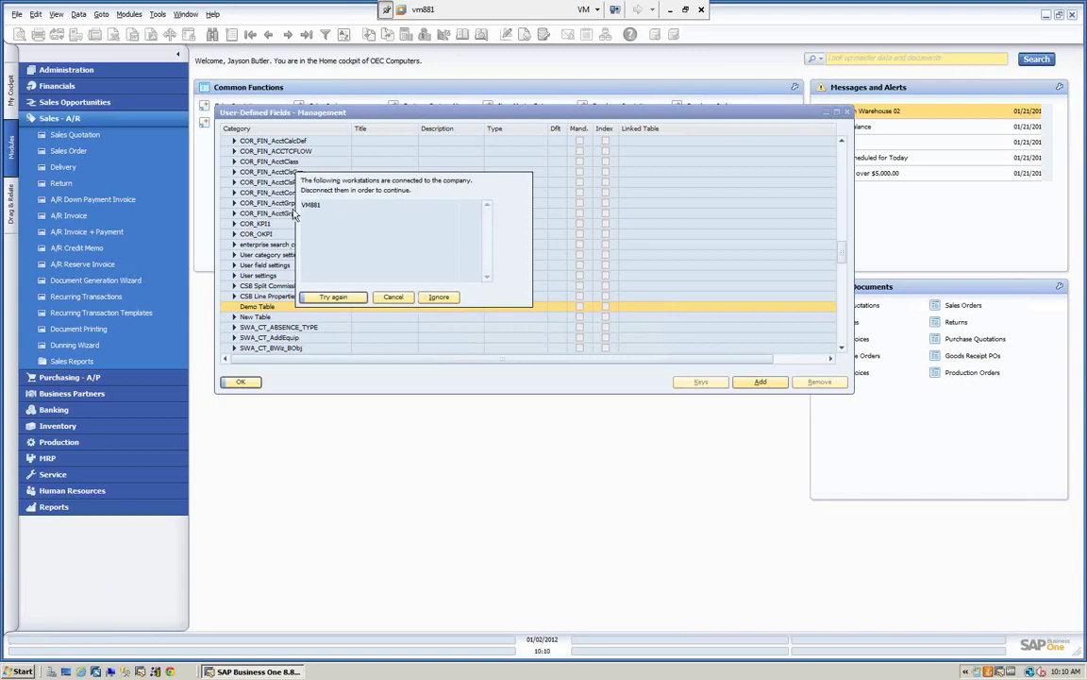
left_click(440, 298)
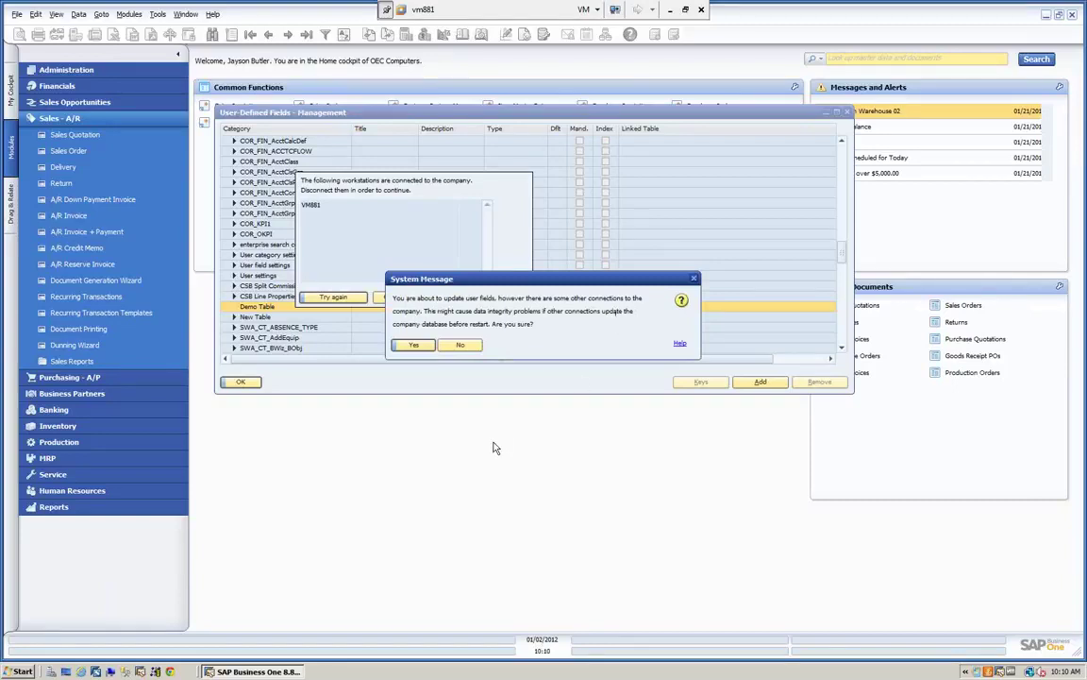
left_click(413, 344)
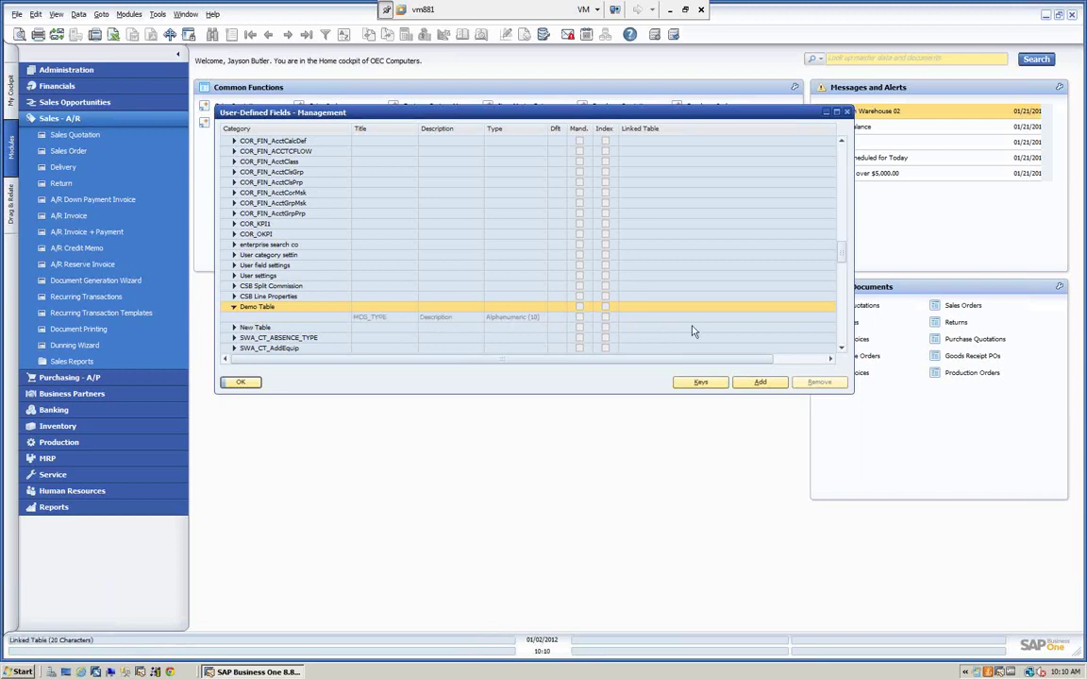
- Collapse User Tables, then expand Master Data and Business Partner and select Business Partners - Addresses
scroll(847, 255, "up", 1)
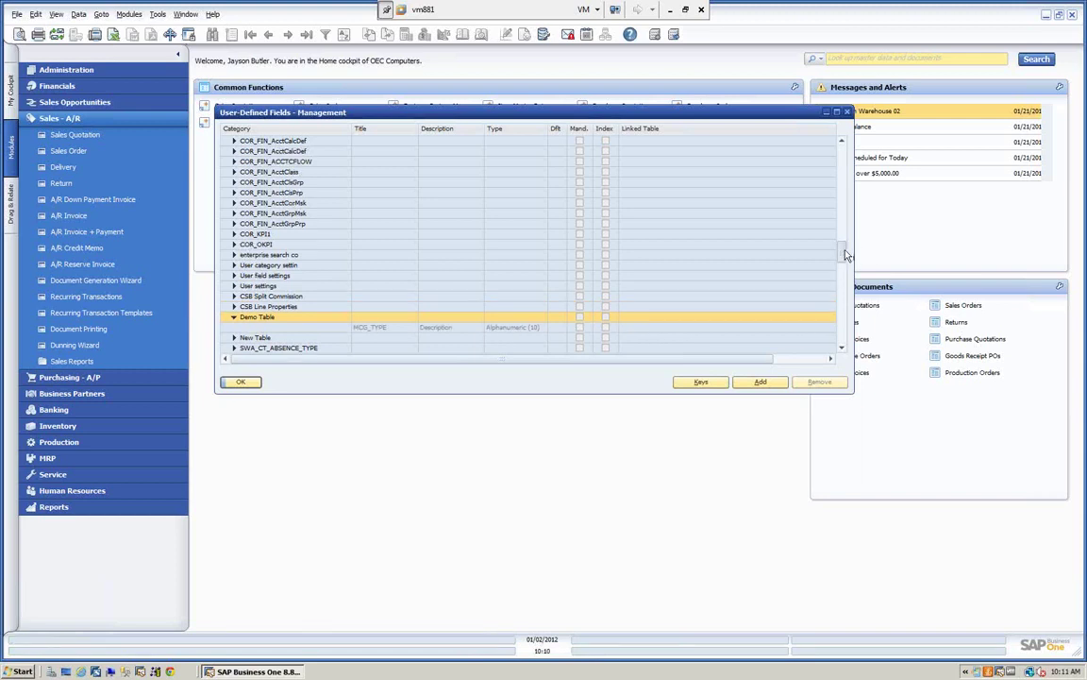
left_click_drag(846, 255, 846, 149)
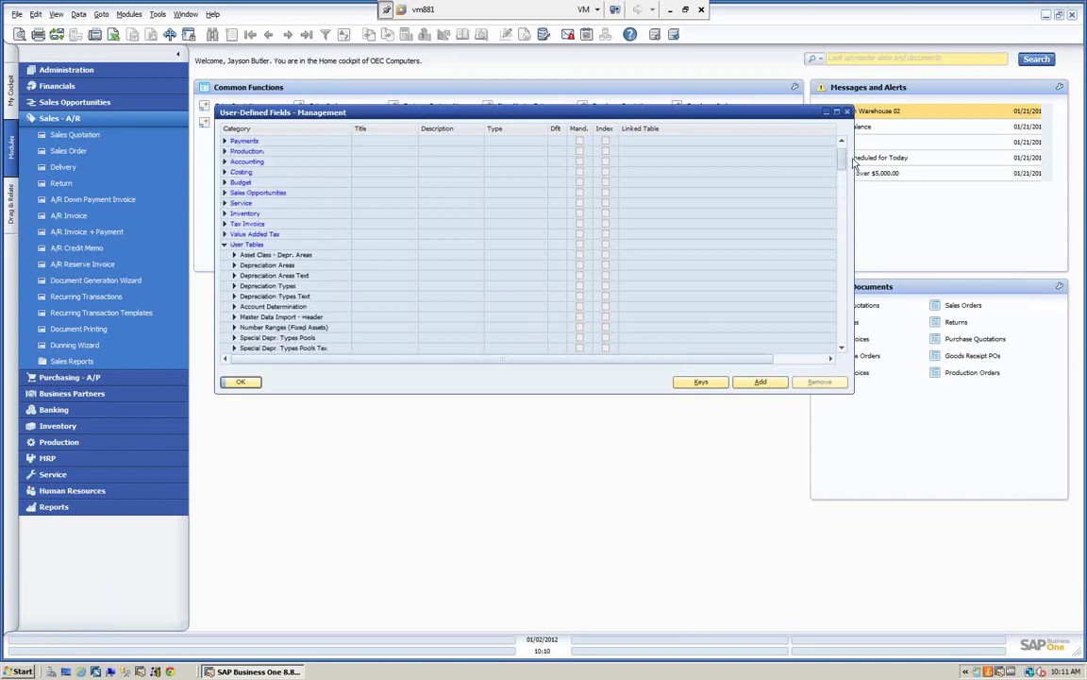
left_click(225, 244)
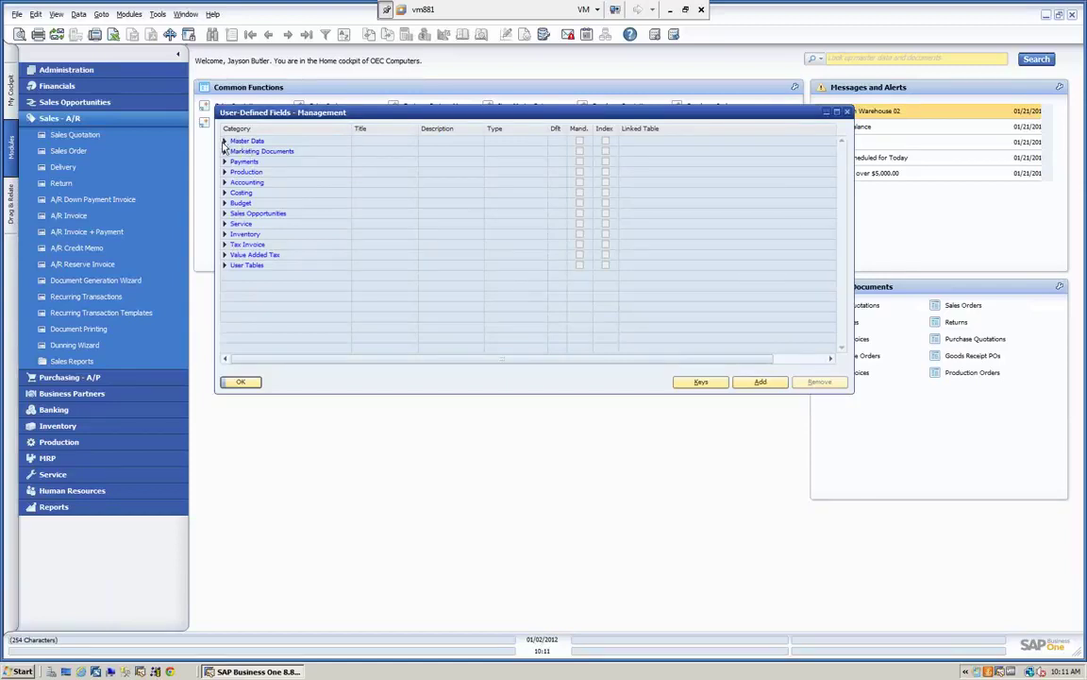
left_click(224, 142)
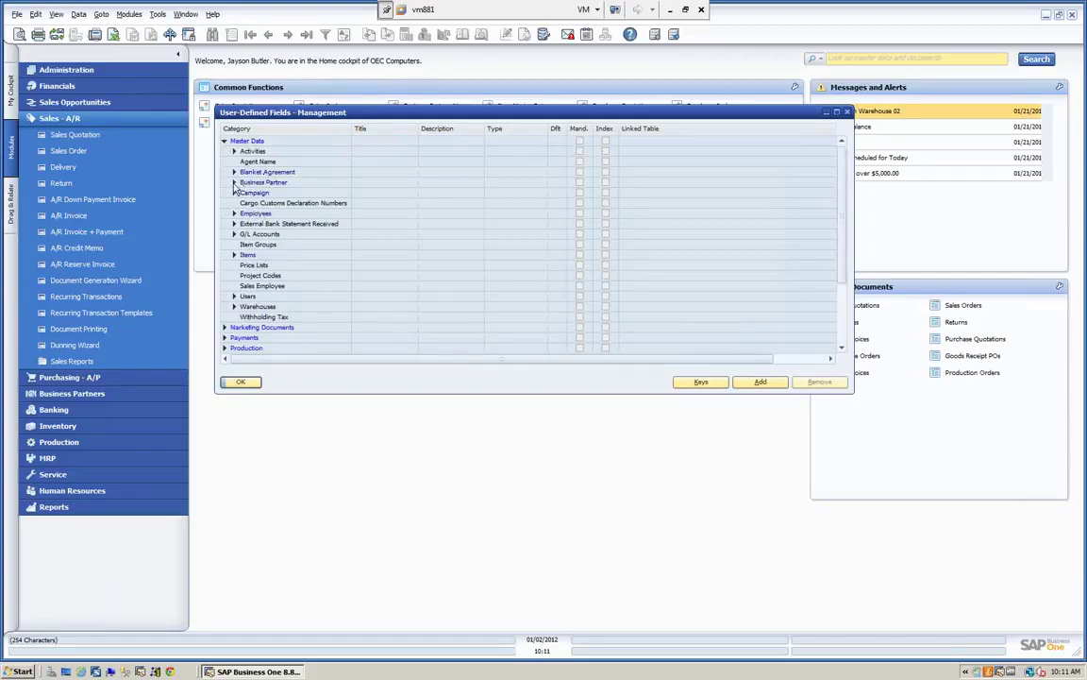
left_click(234, 185)
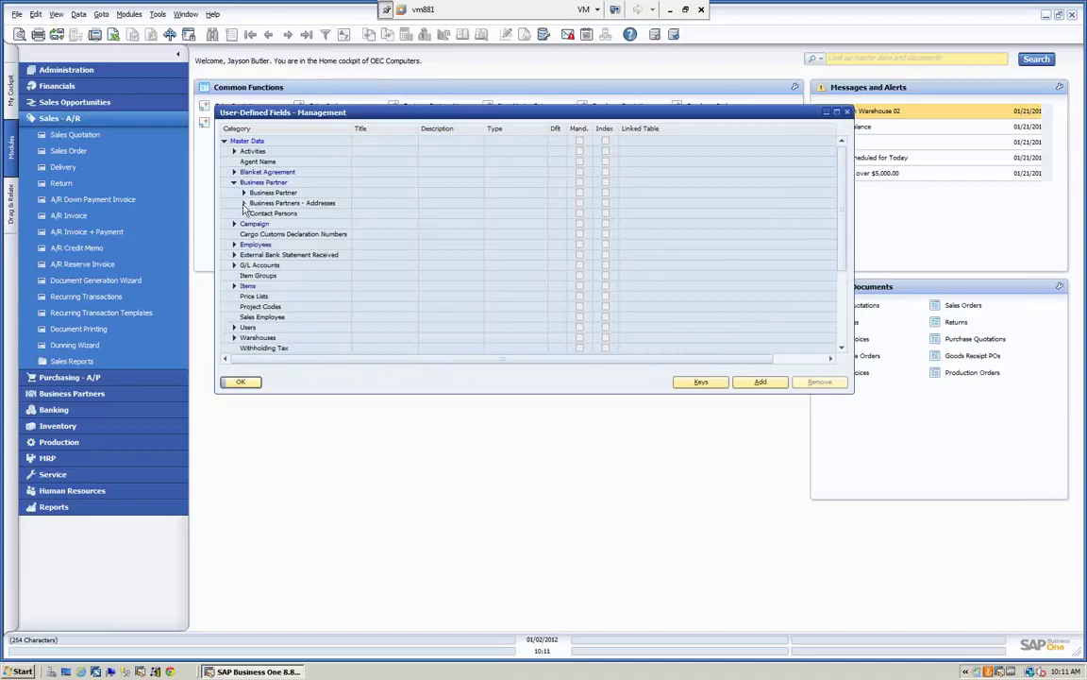
left_click(244, 204)
left_click(278, 206)
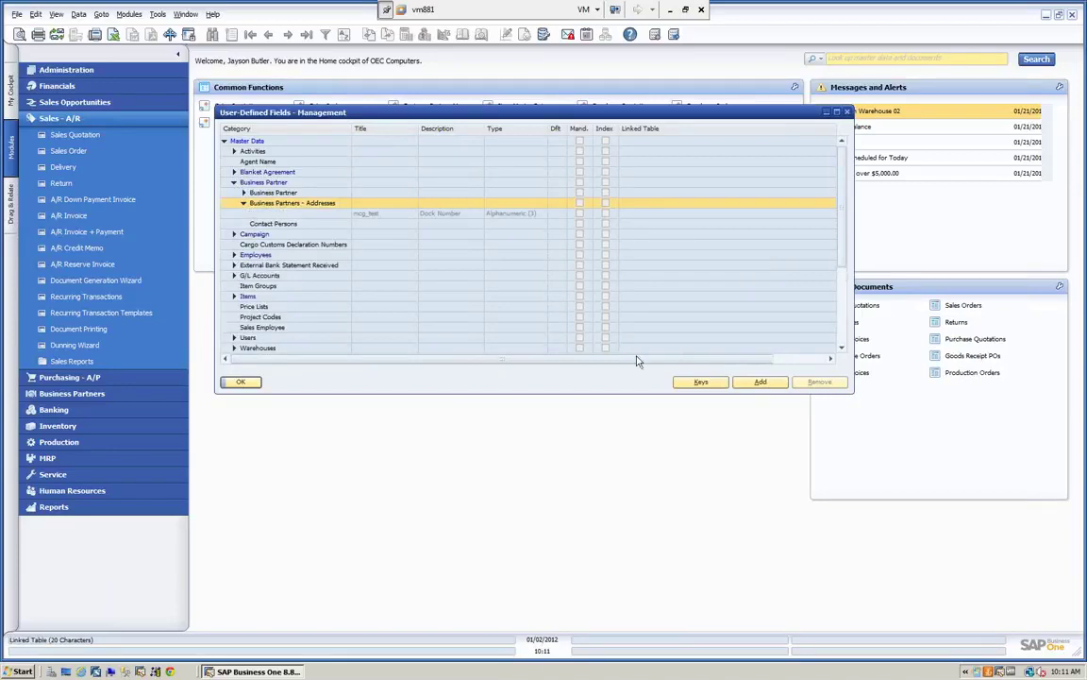
- Start a new field for Business Partners - Addresses with the title MCG_DF and the description New Field
left_click(767, 384)
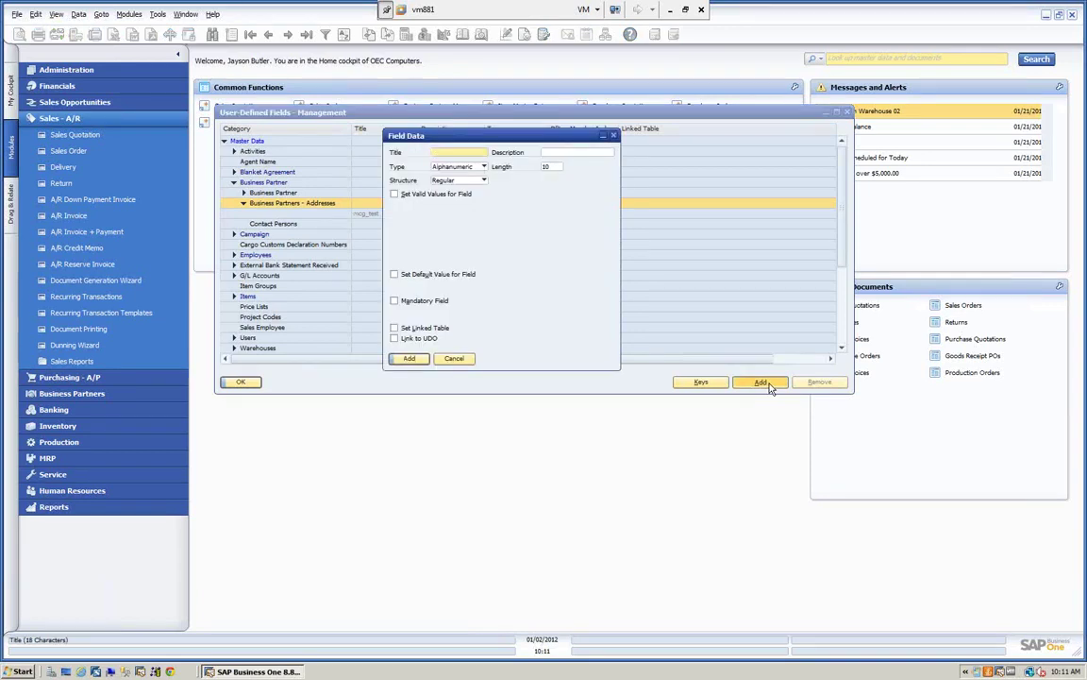
type("MCG_DF")
key("Tab")
type("N")
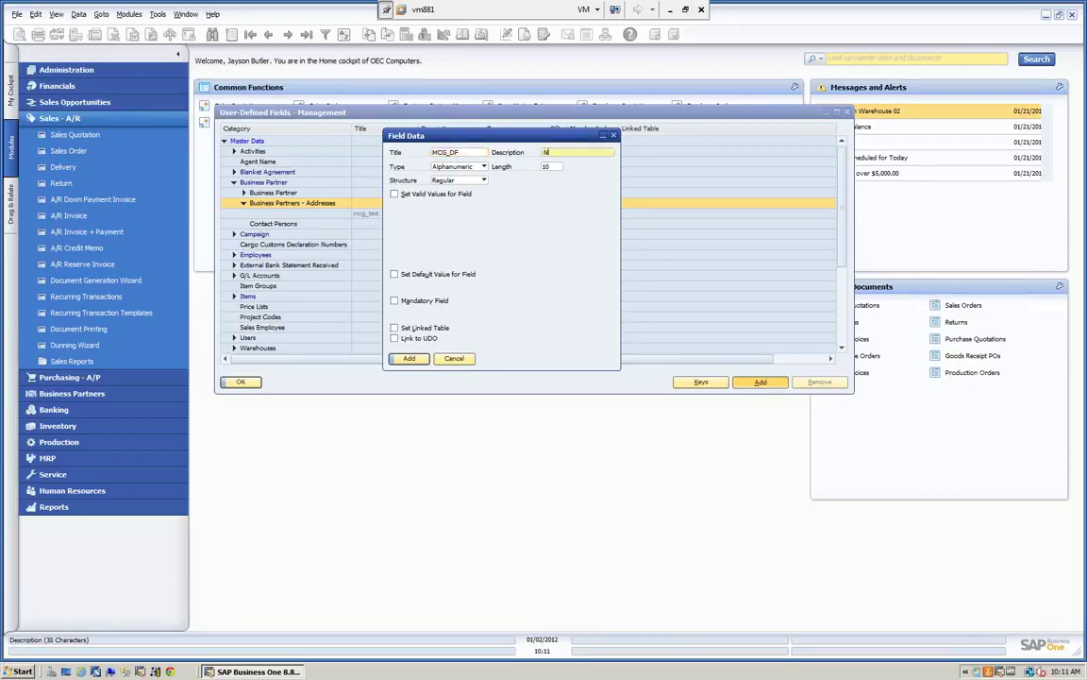
type("ew Field")
- Link the new field to MCG_DEMO_TABLE, add it while accepting the database change, and close the user-defined fields management
left_click(394, 329)
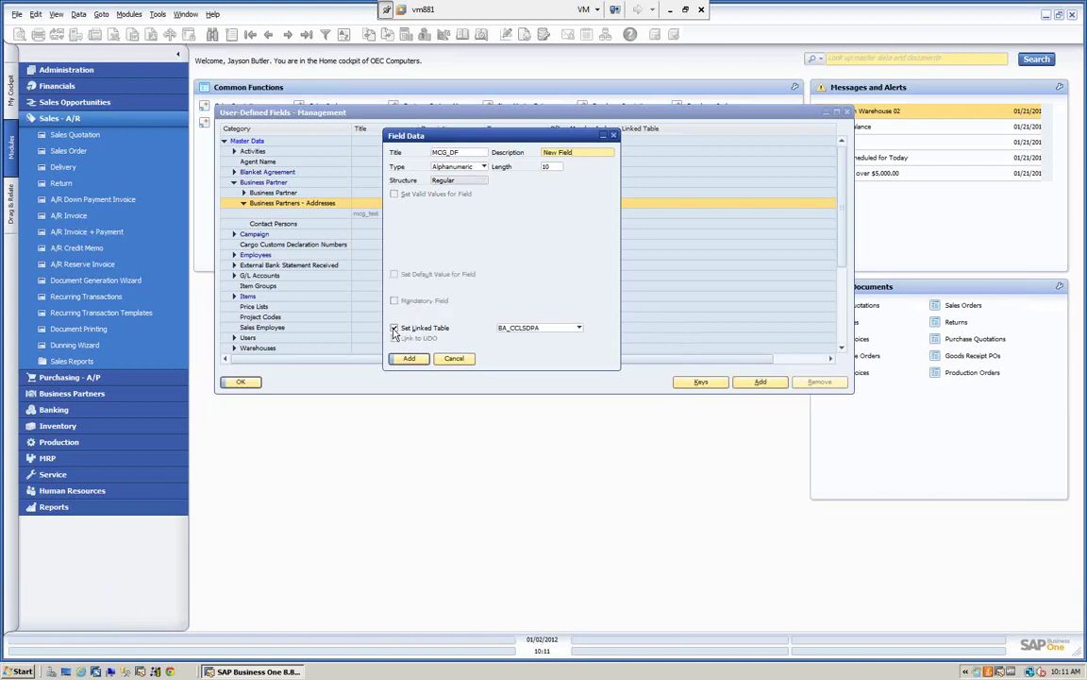
left_click(578, 327)
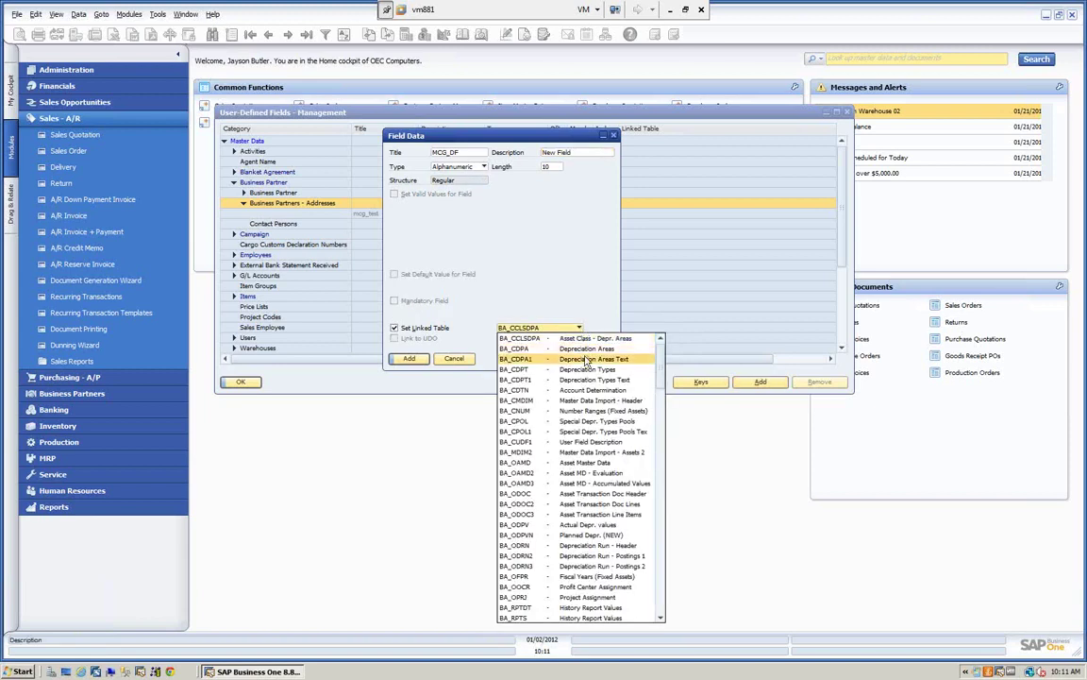
scroll(660, 381, "down", 2)
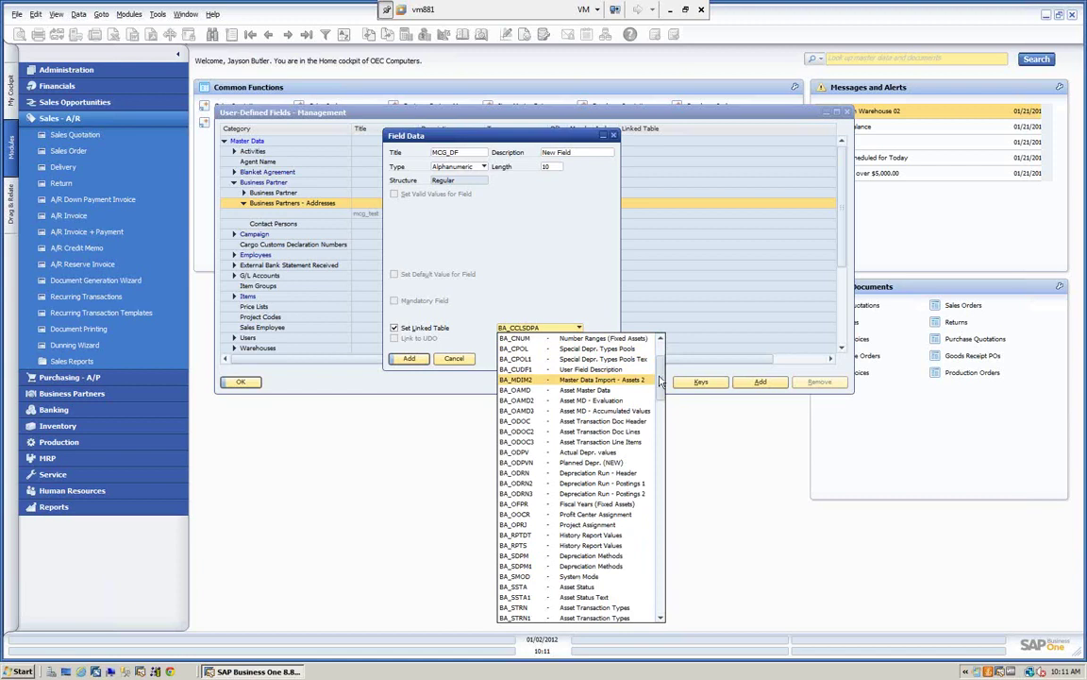
left_click_drag(660, 380, 673, 492)
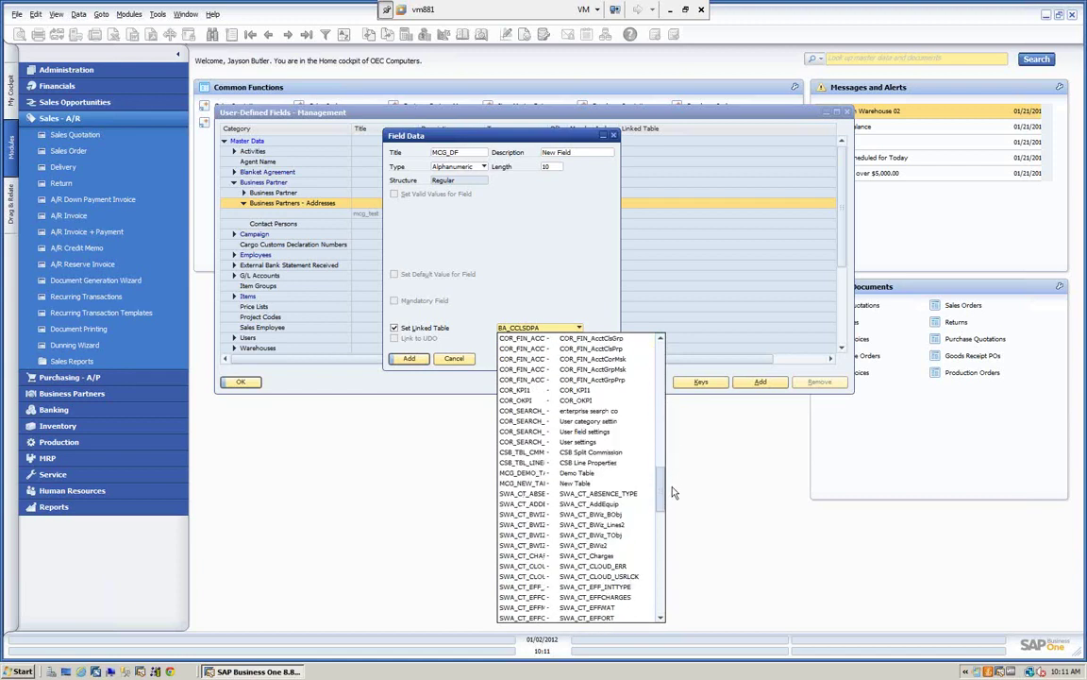
left_click(525, 472)
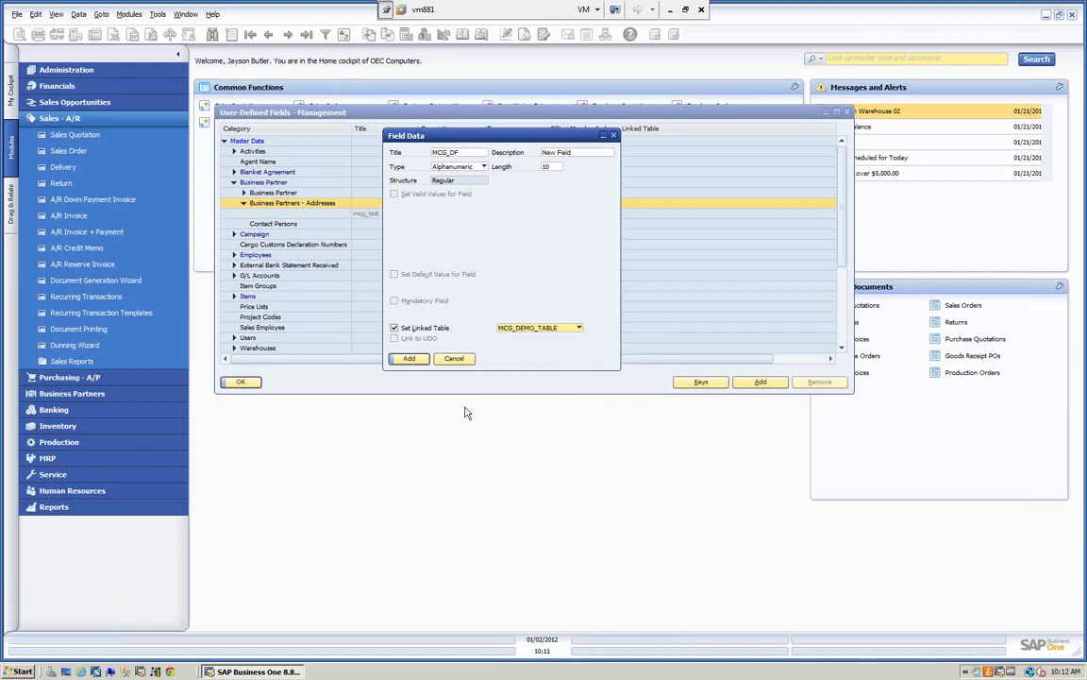
left_click(408, 358)
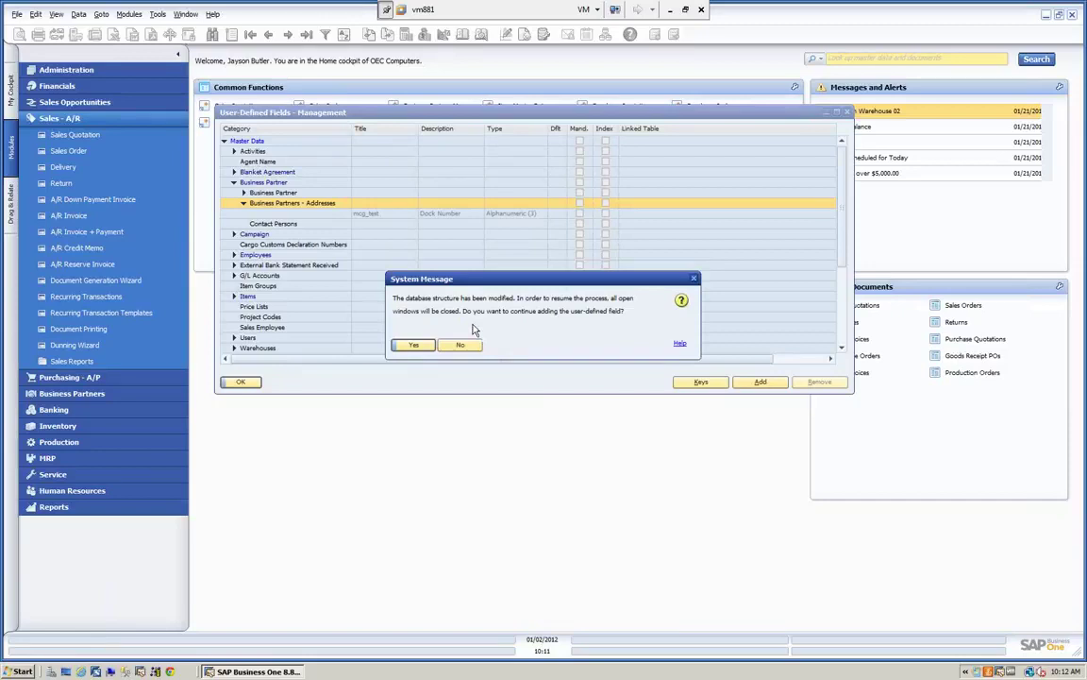
left_click(414, 345)
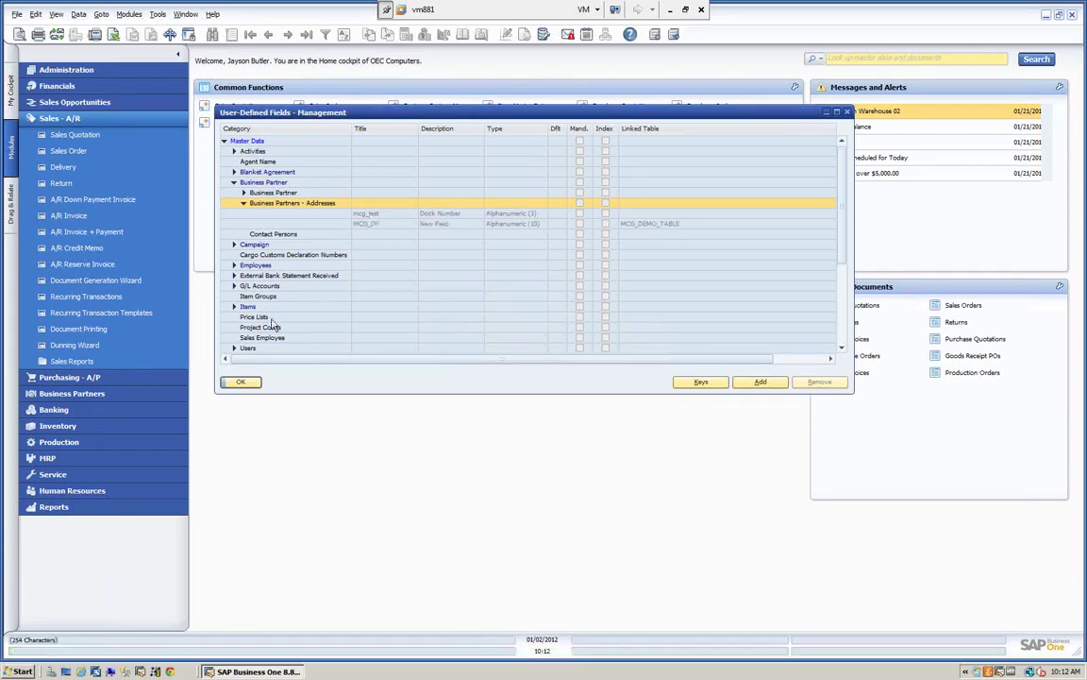
left_click(241, 381)
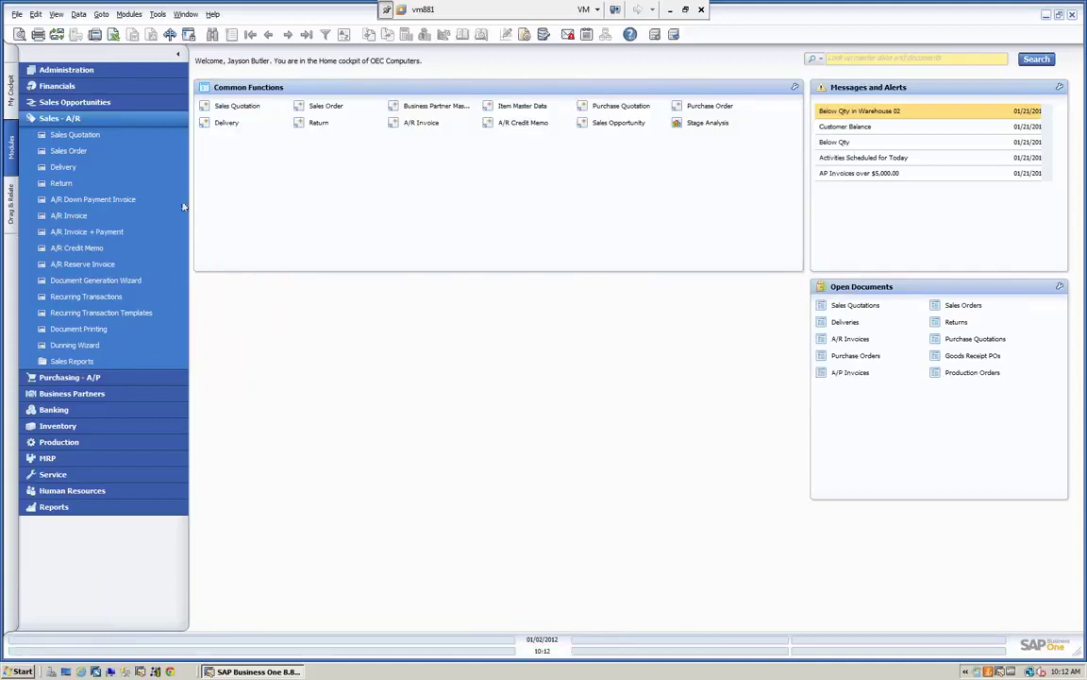
- Open Business Partner Master Data from the Business Partners module
left_click(91, 119)
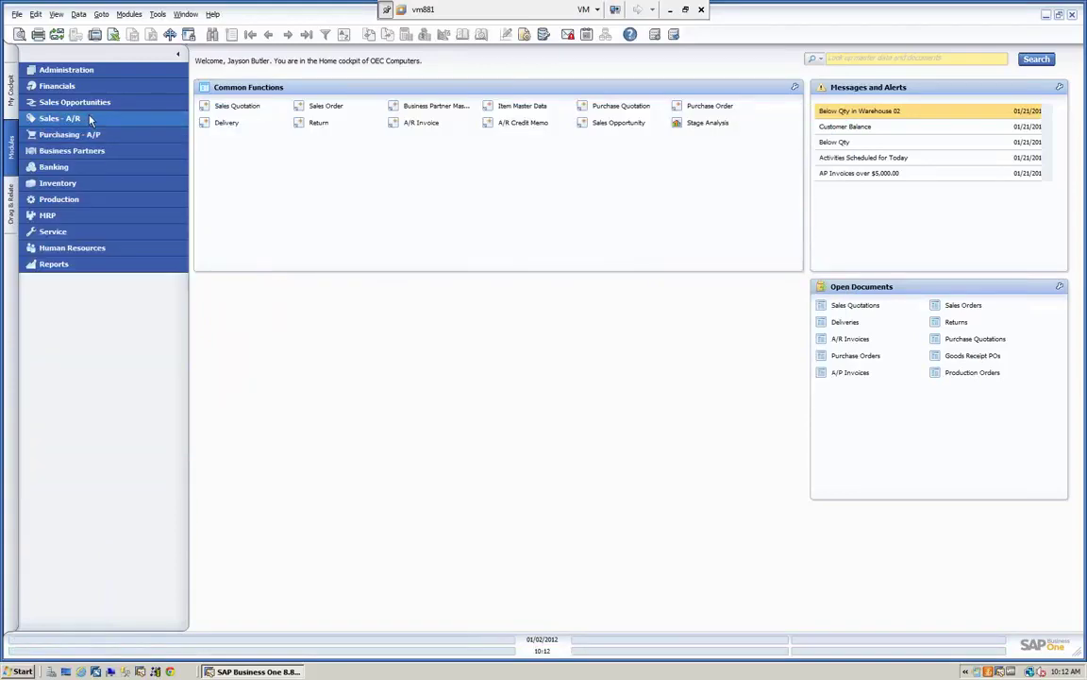
left_click(85, 150)
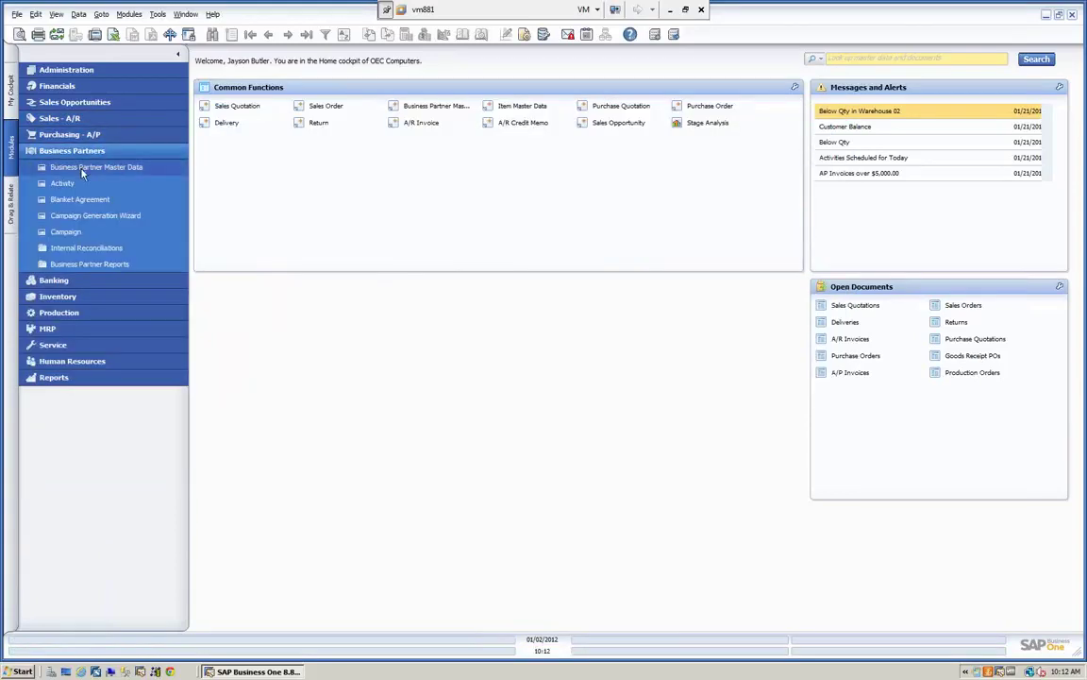
left_click(118, 167)
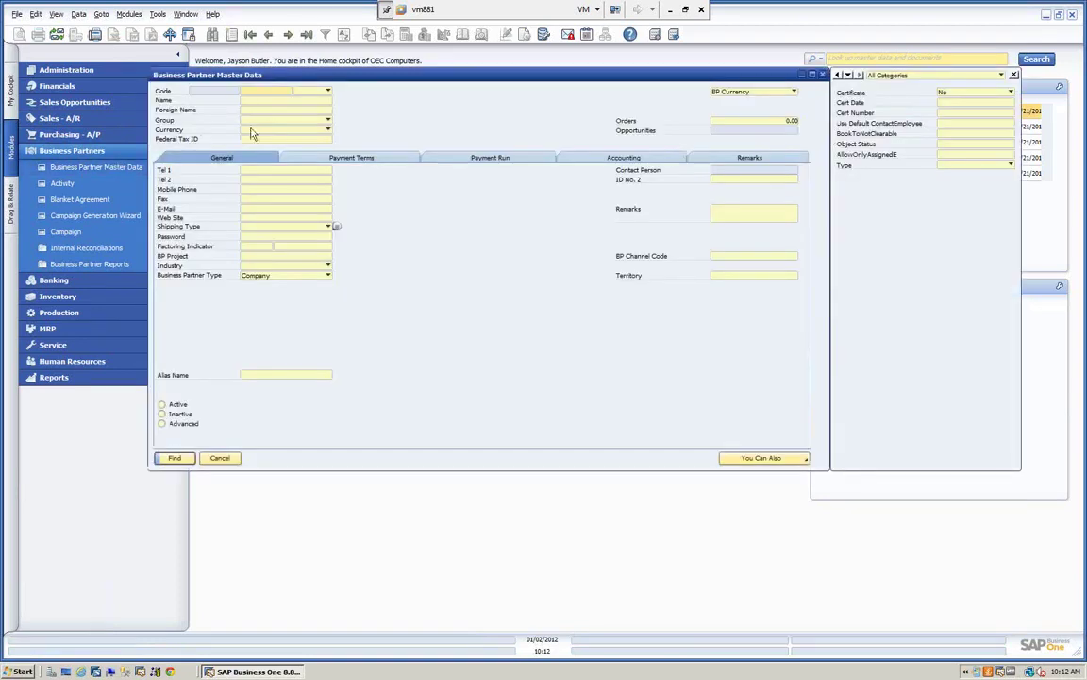
- Find the business partner Earthshaker Corporation by name and bring up New Field in its ship-to address
left_click(253, 100)
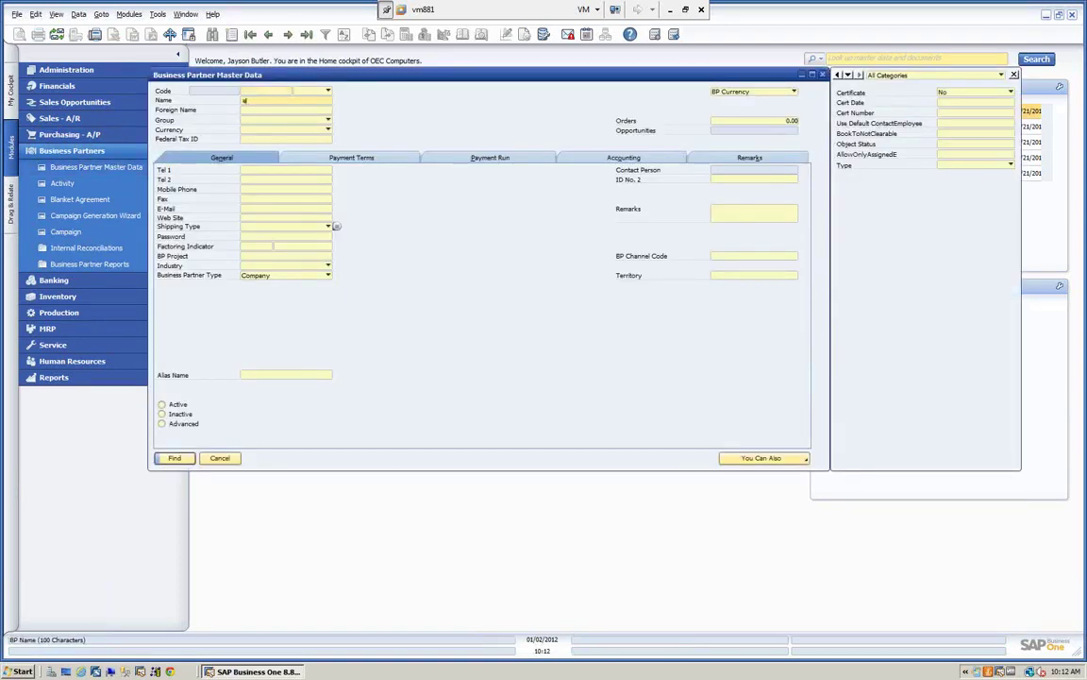
type("E")
key("Tab")
key("Return")
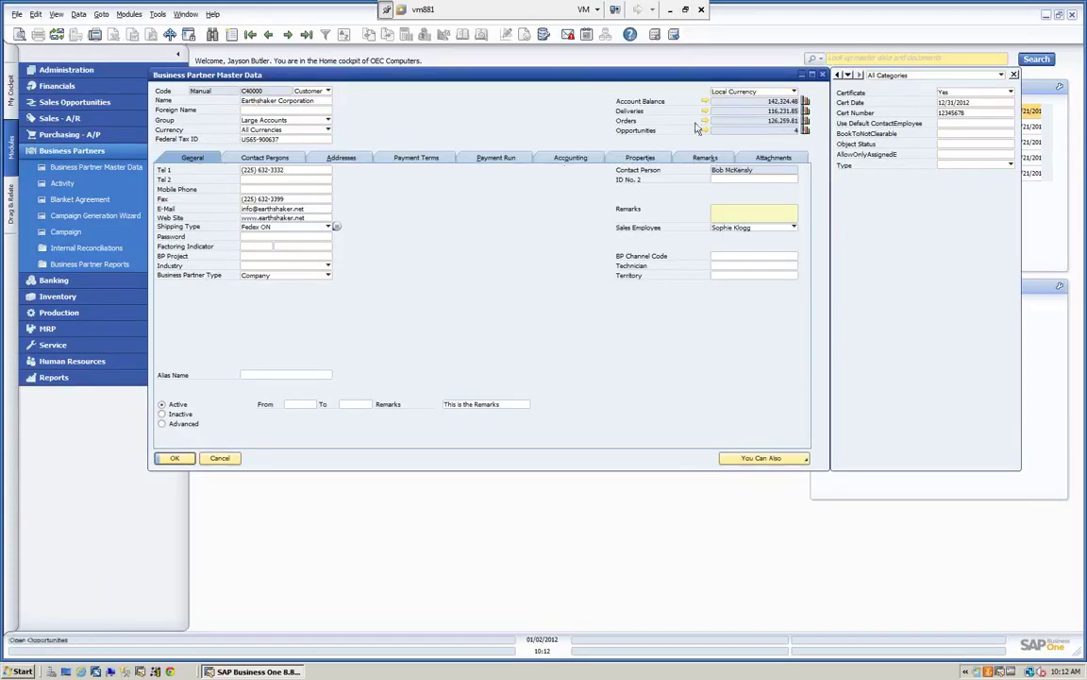
left_click(346, 158)
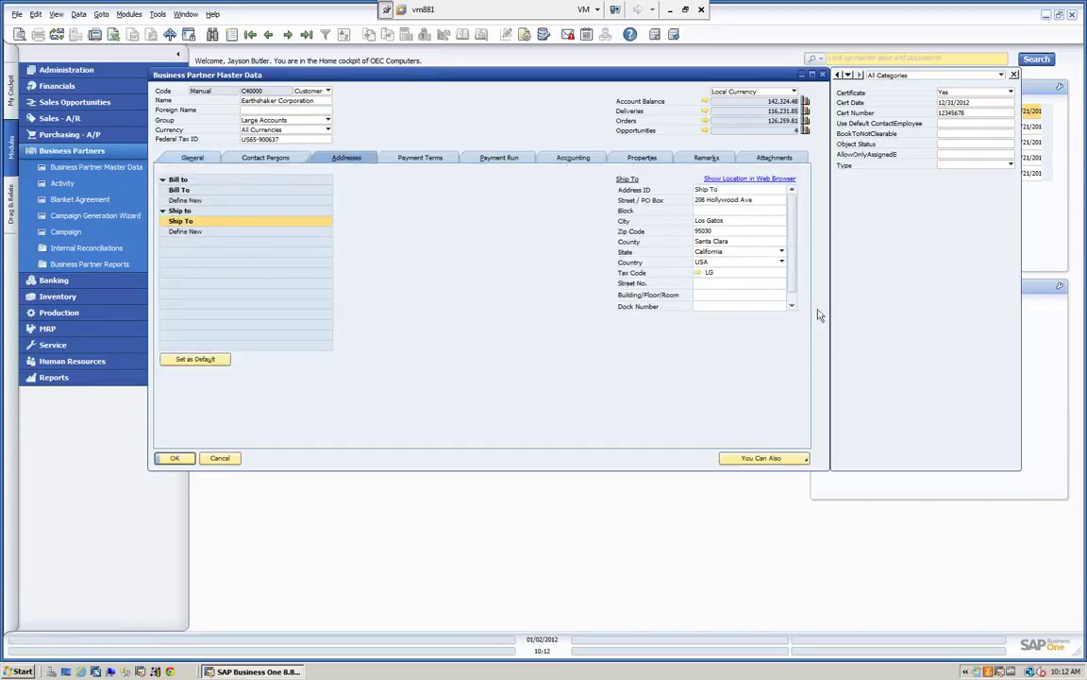
left_click(792, 305)
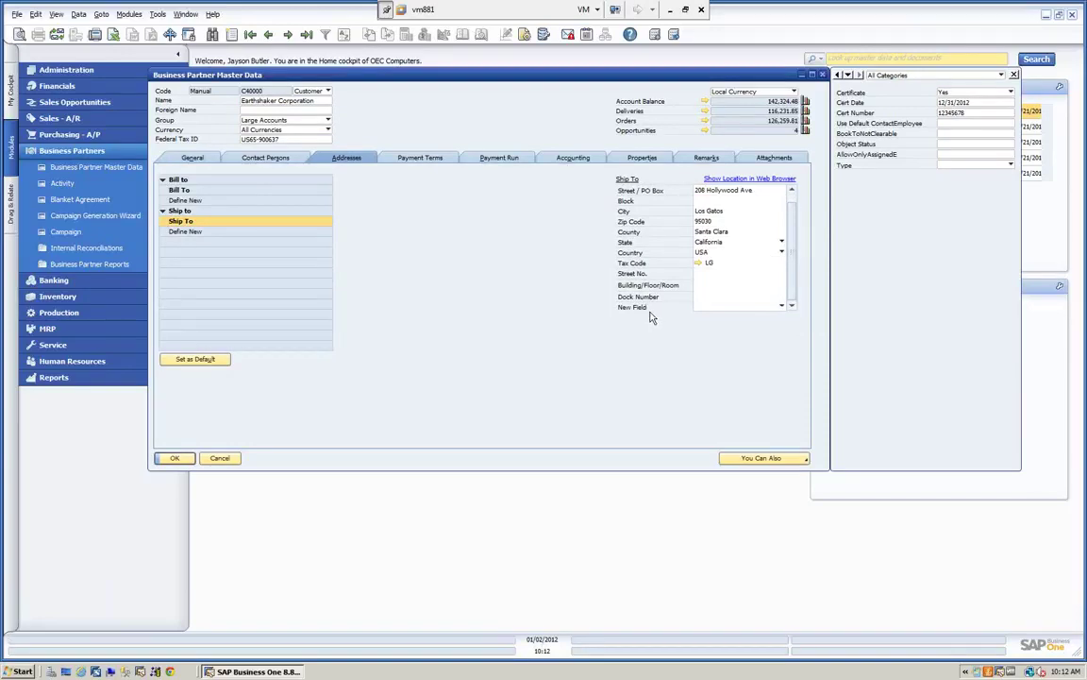
- Define a new value for New Field with code 001, name Demo and description Demo Test, and save the Demo Table
left_click(782, 307)
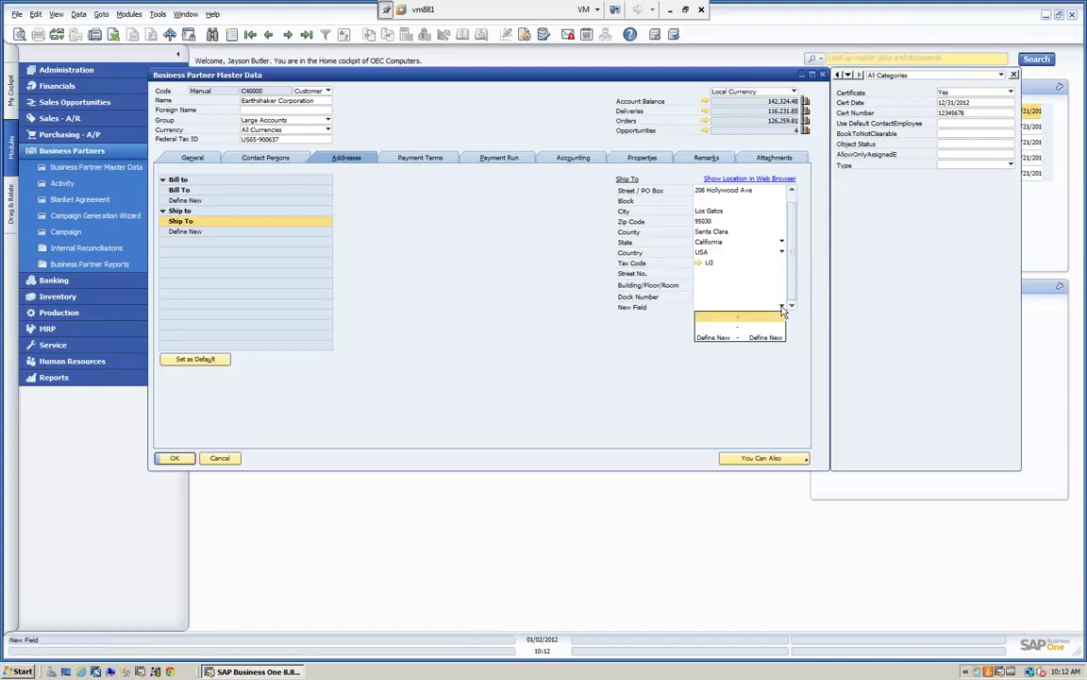
left_click(760, 337)
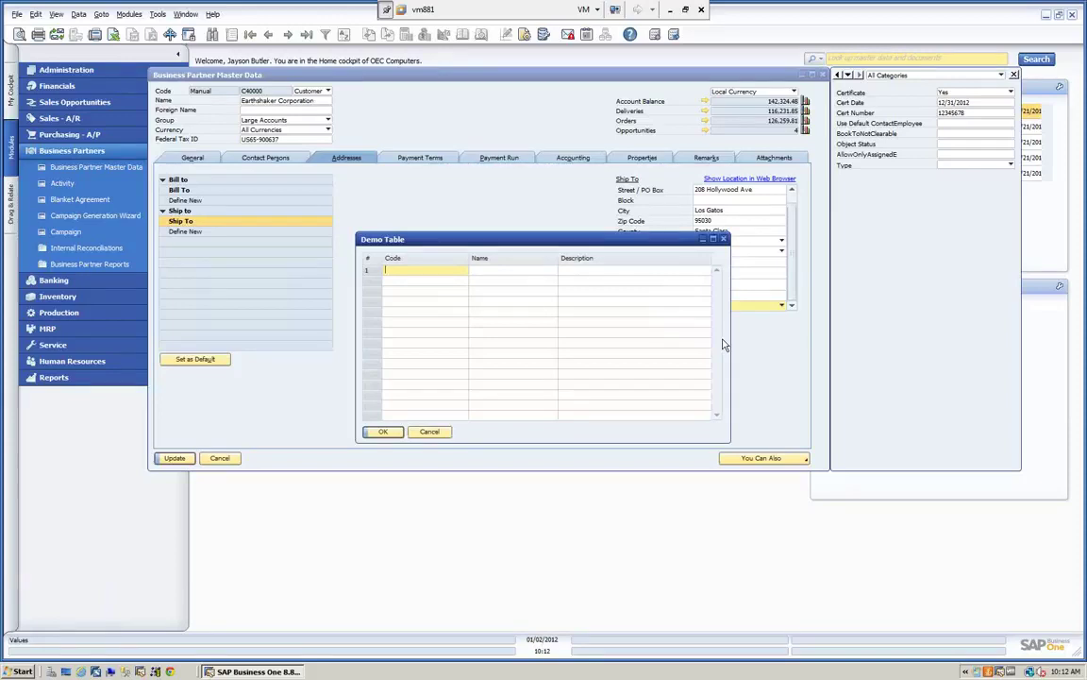
type("001")
key("Tab")
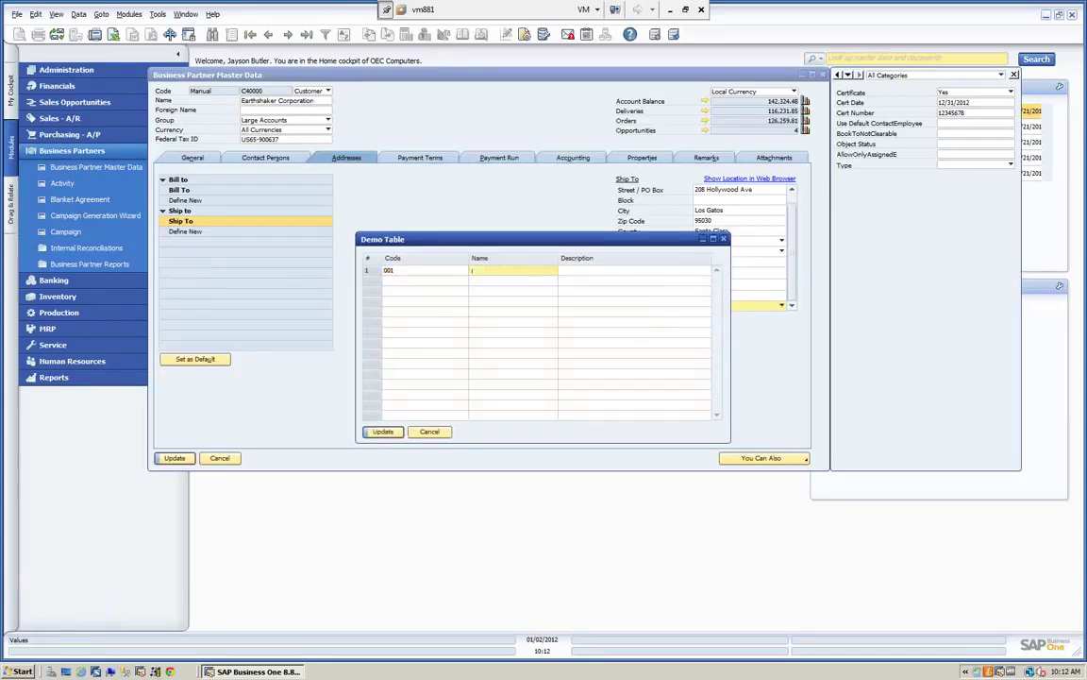
type("Demo")
key("Tab")
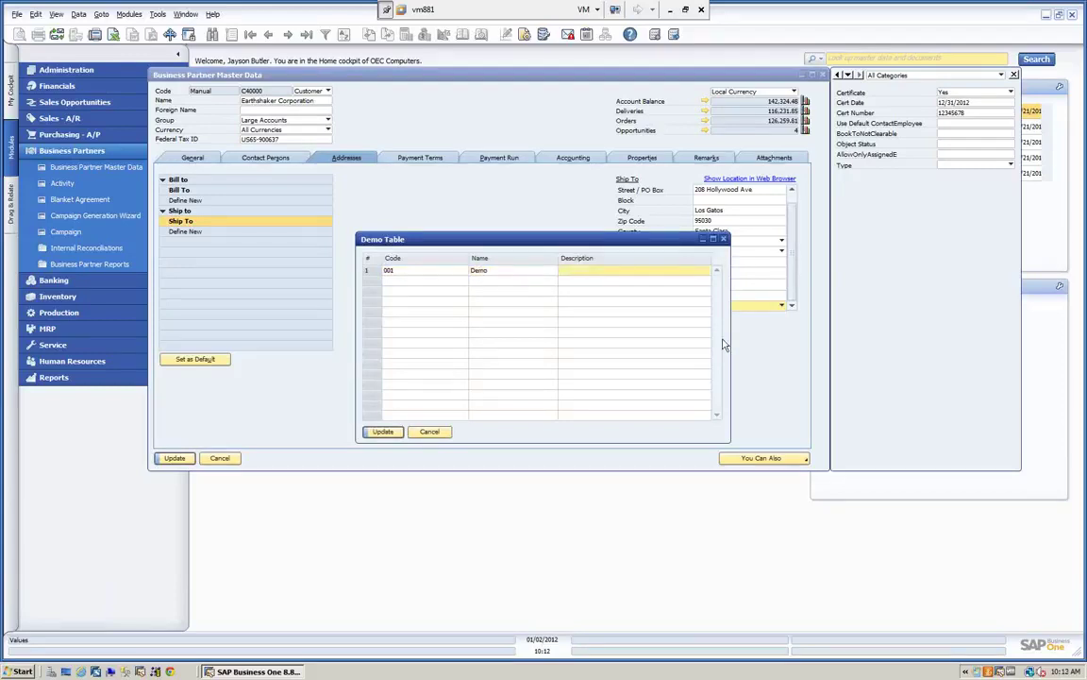
type("Demo Test")
left_click(377, 433)
left_click(378, 432)
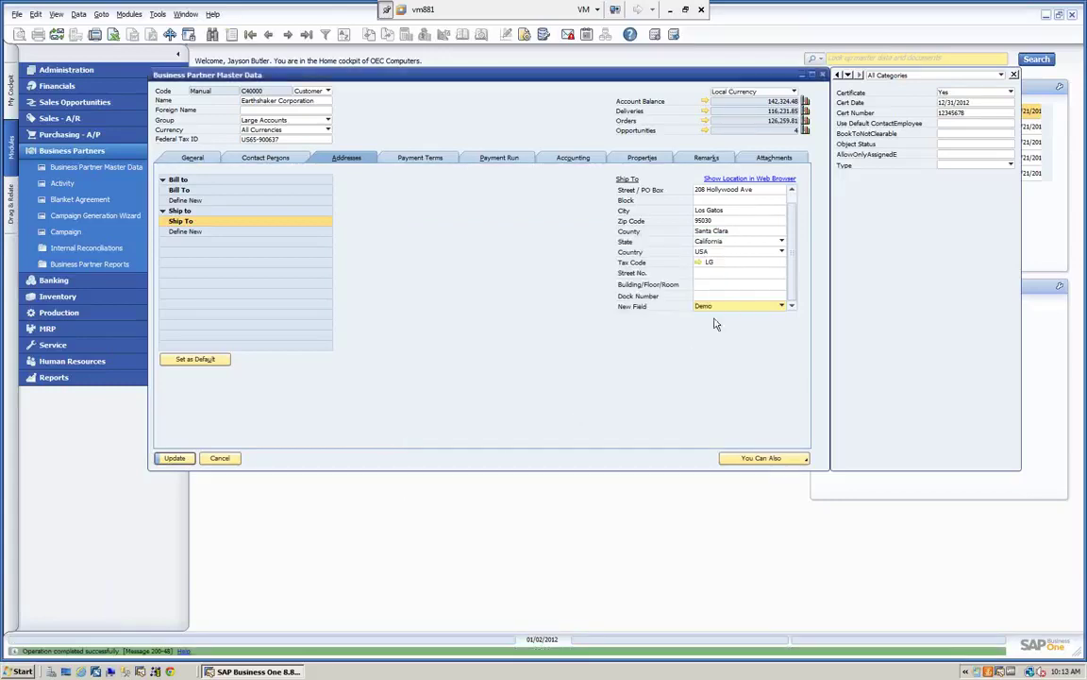
- Review the choices offered by New Field and by the user-defined Certificate field, and examine the Cert Date field
left_click(782, 306)
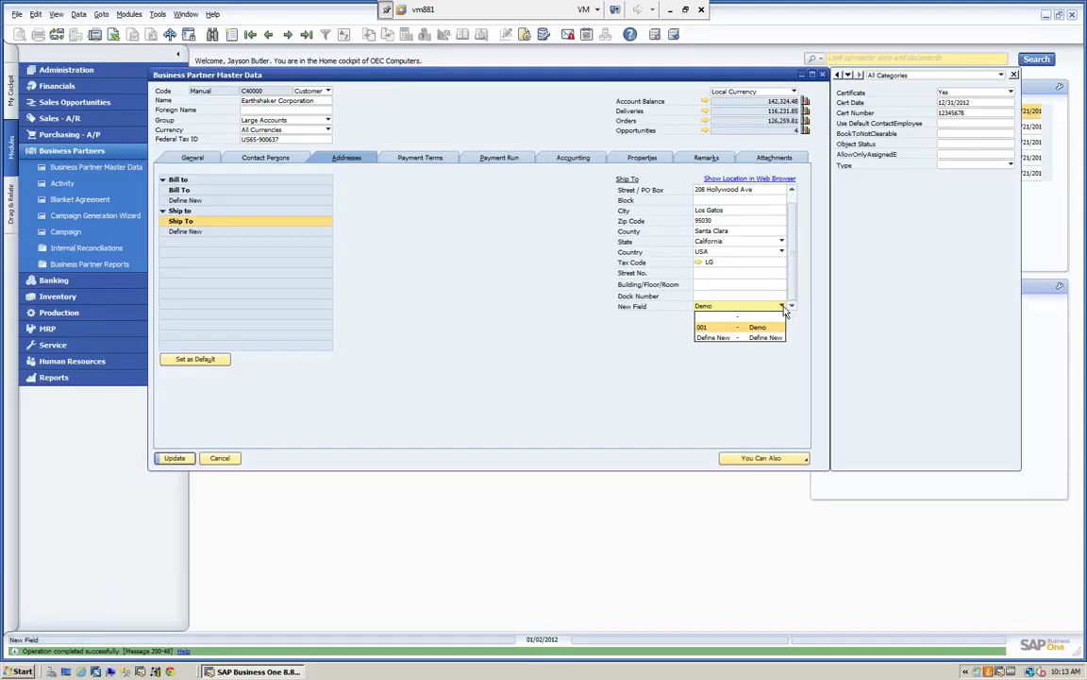
left_click(701, 356)
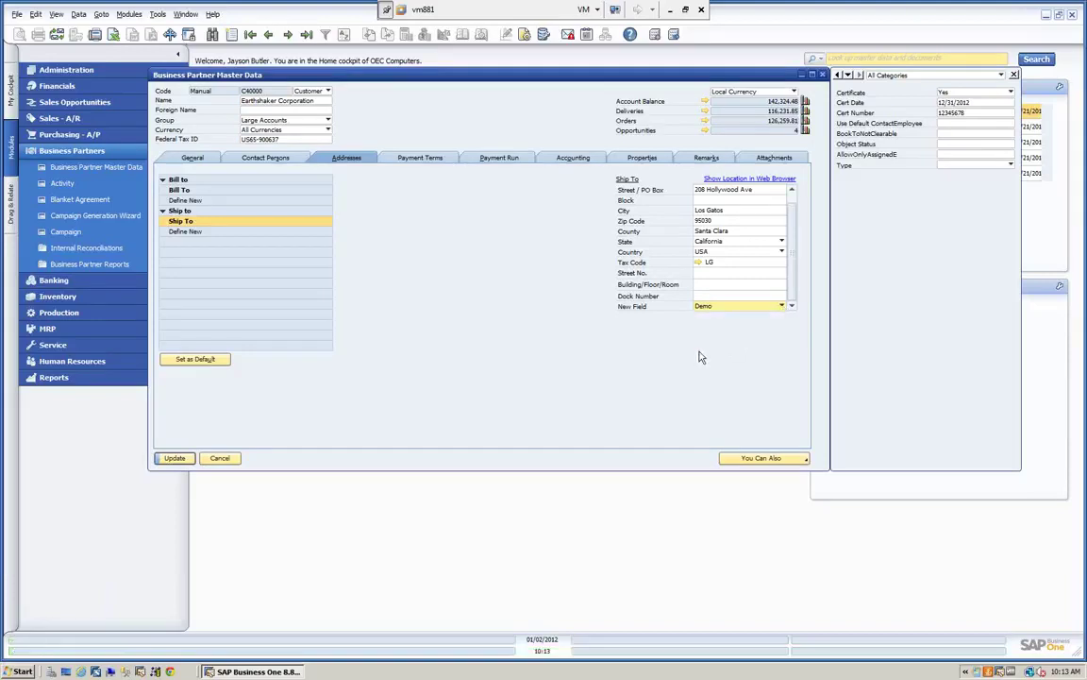
left_click(1006, 92)
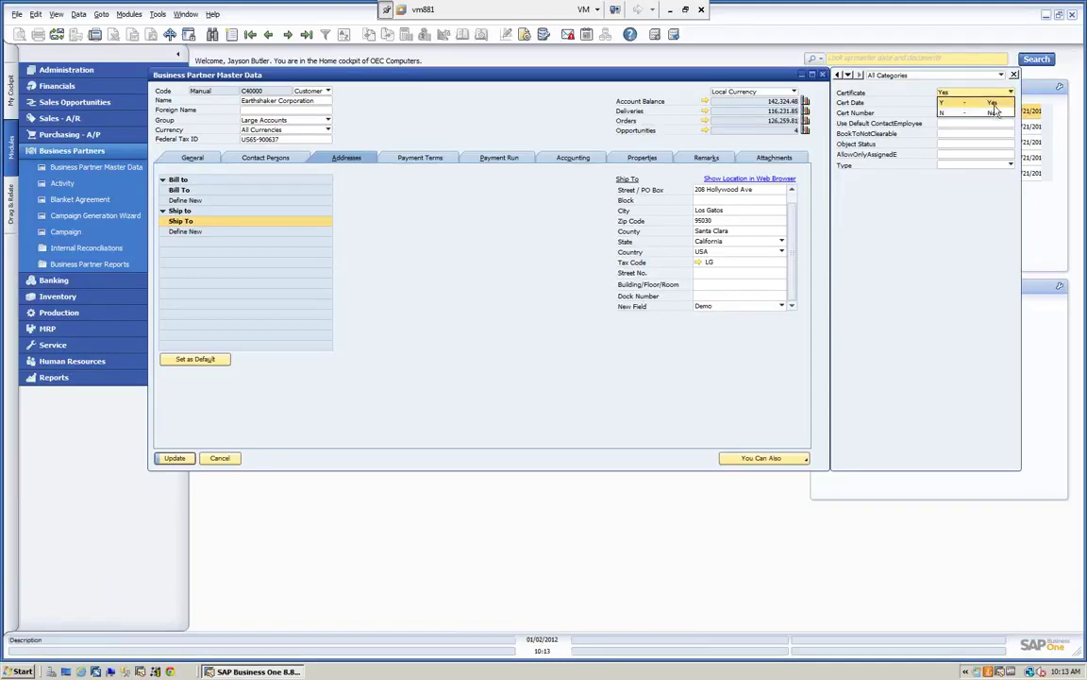
left_click(992, 102)
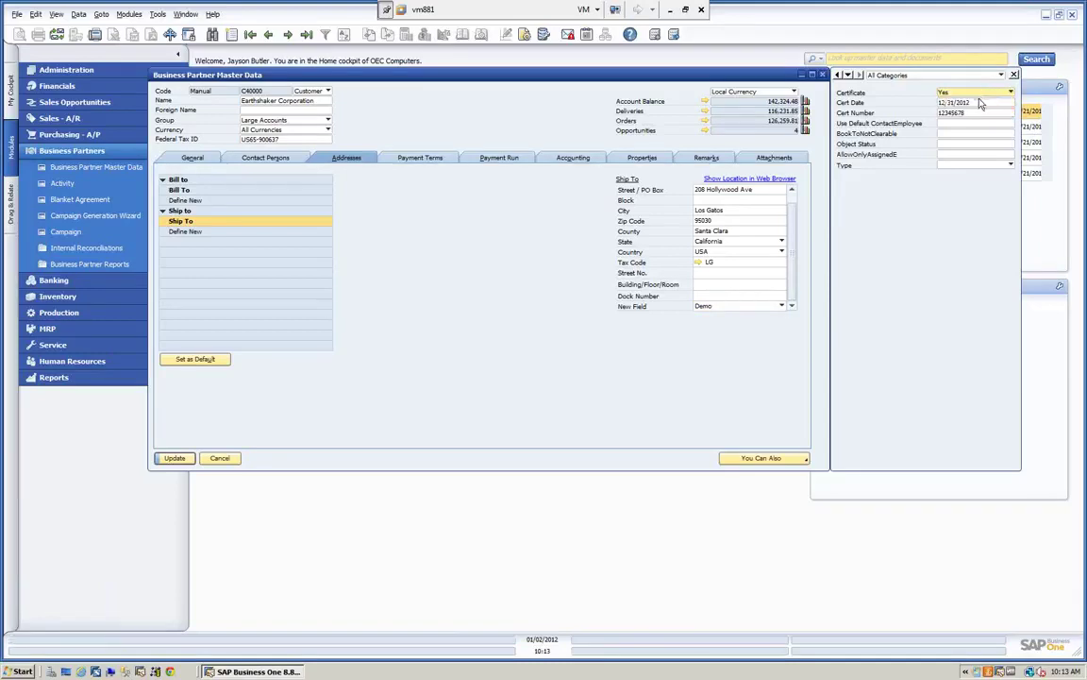
left_click(1005, 103)
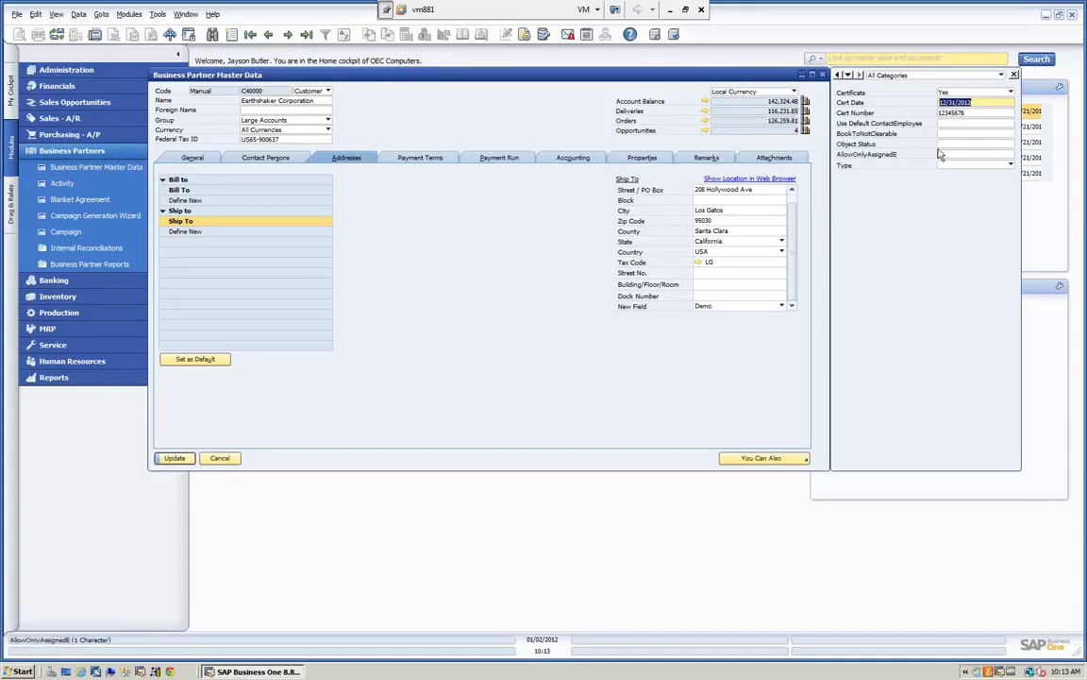
- Save the business partner, check New Field in the ship-to address again, and close the master data
left_click(176, 458)
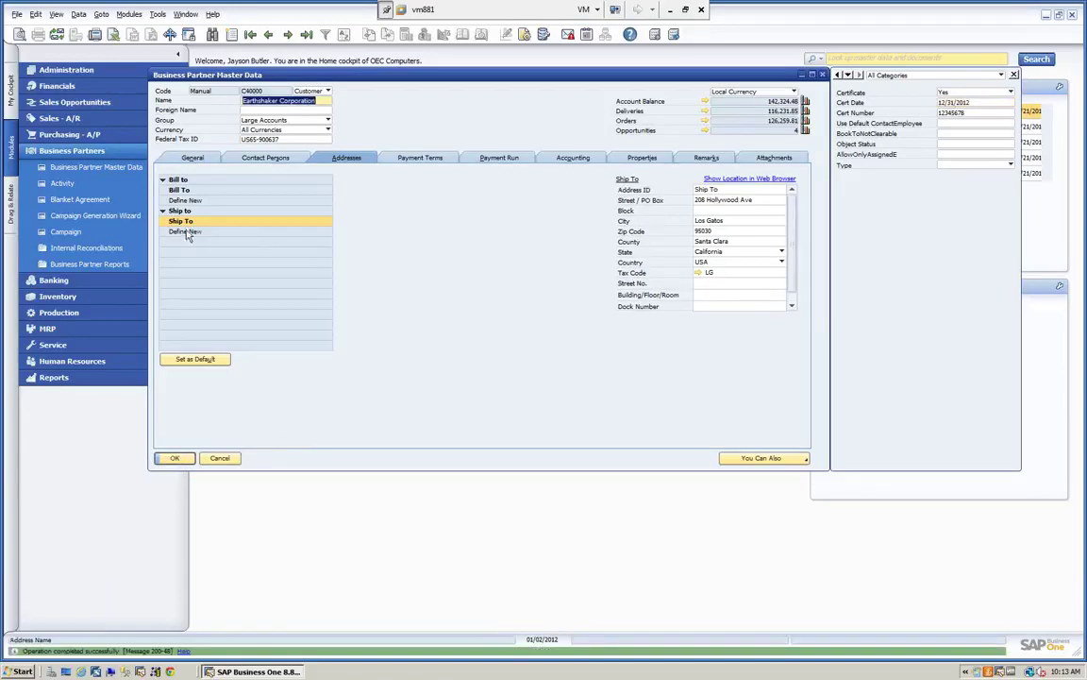
left_click(718, 190)
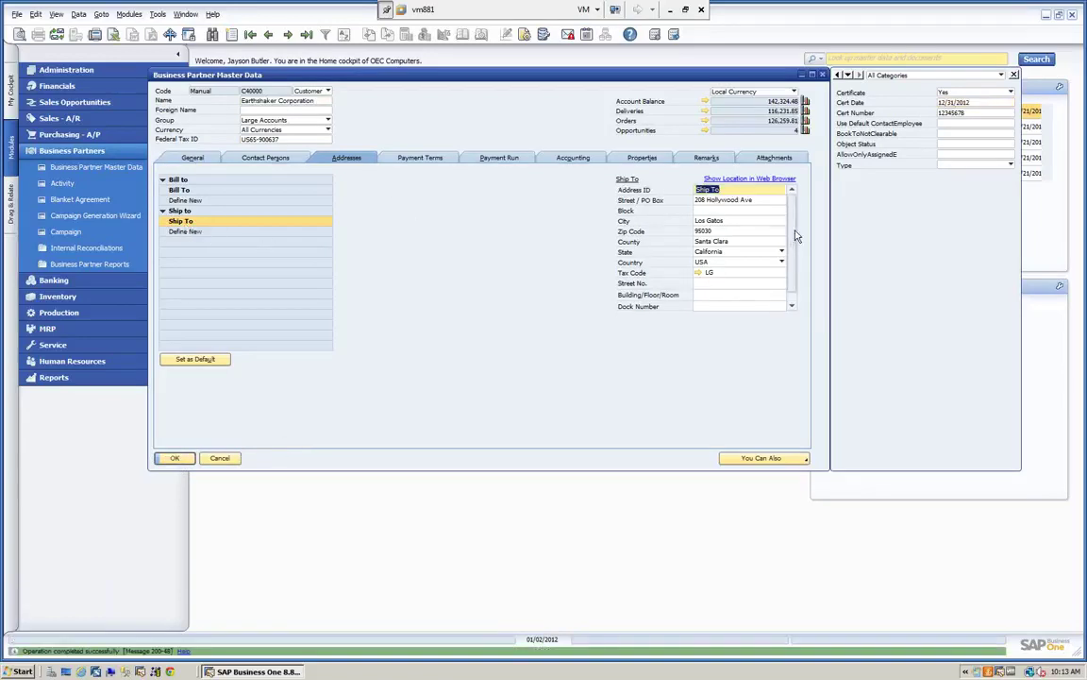
scroll(795, 236, "down", 1)
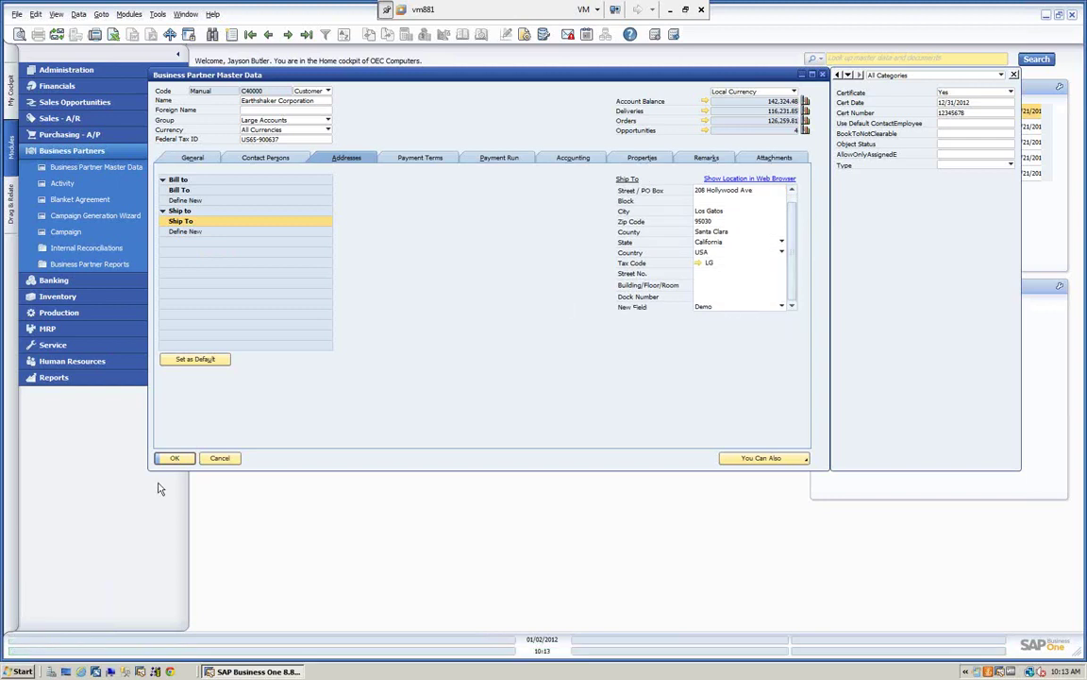
left_click(173, 458)
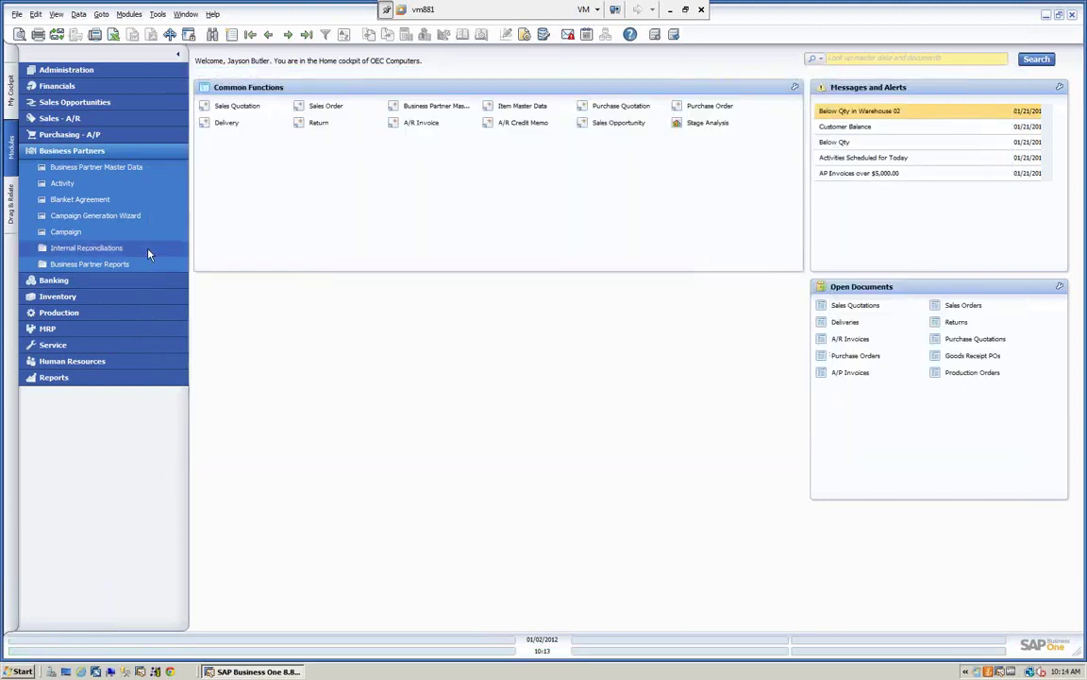
- Open the user-defined fields management and expand the Business Partner fields under Master Data
left_click(154, 14)
mouse_move(191, 200)
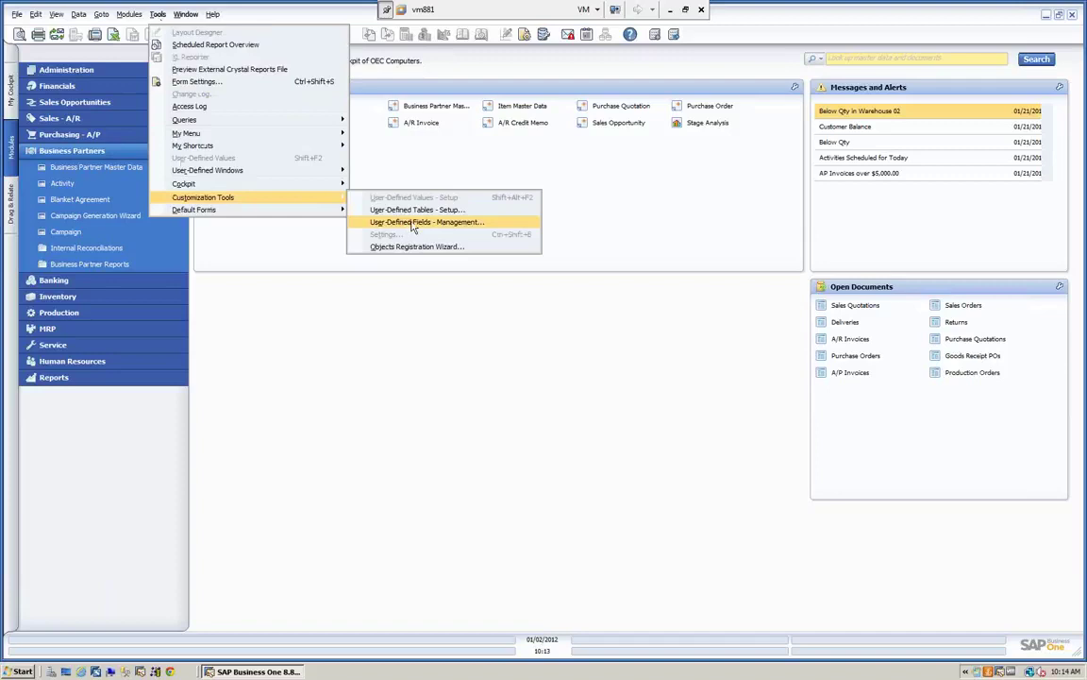
left_click(412, 225)
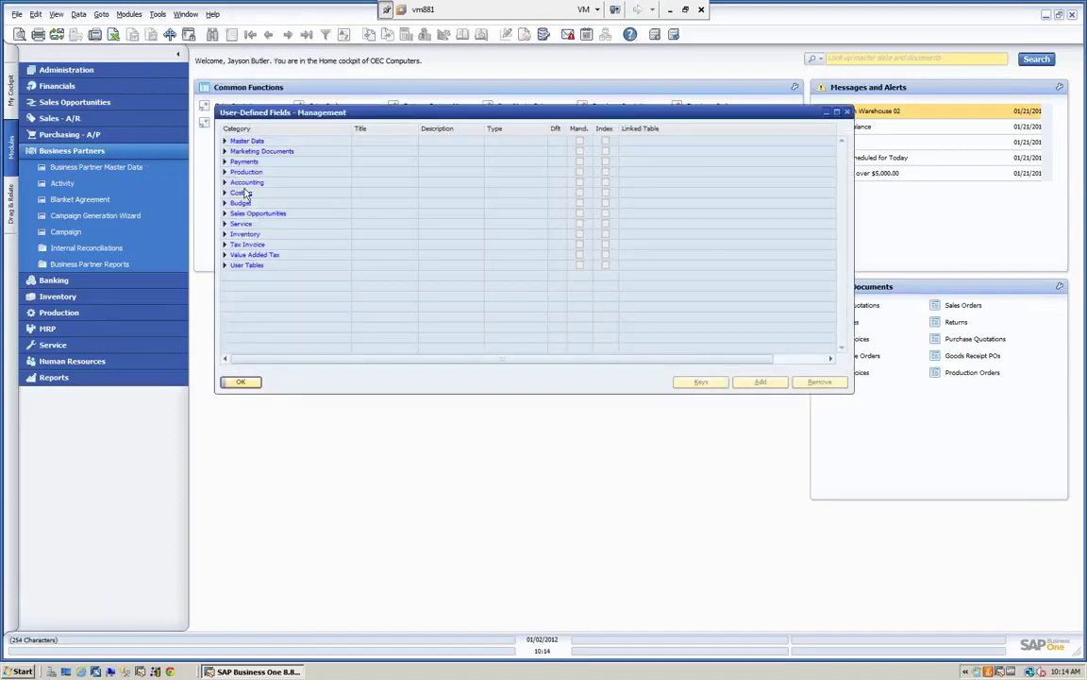
left_click(225, 142)
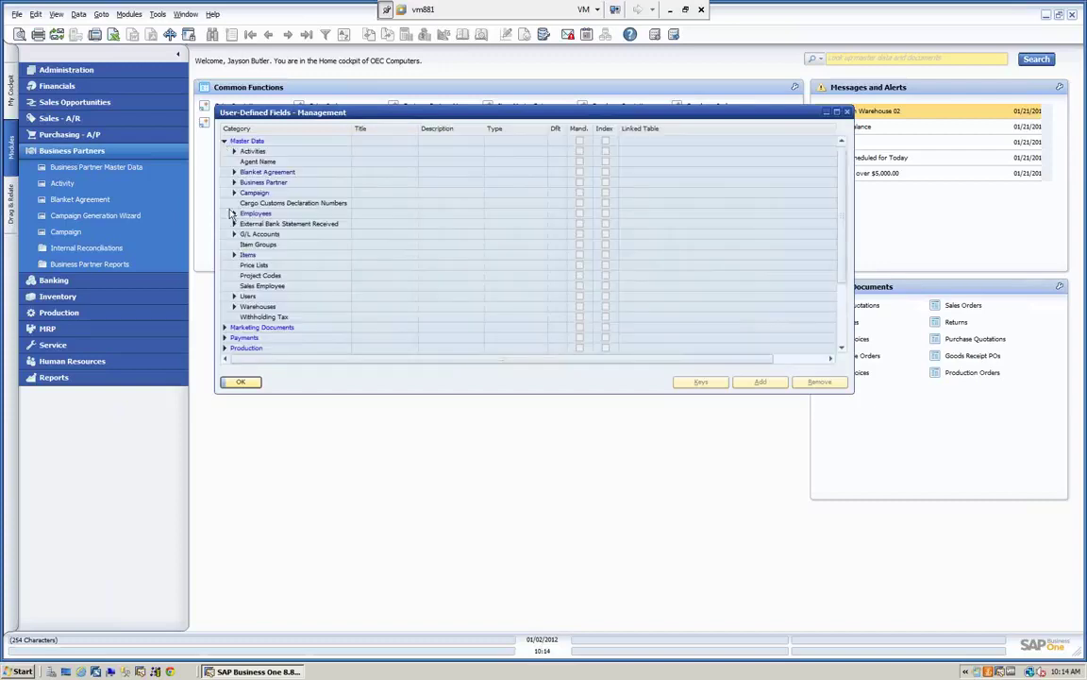
left_click(235, 183)
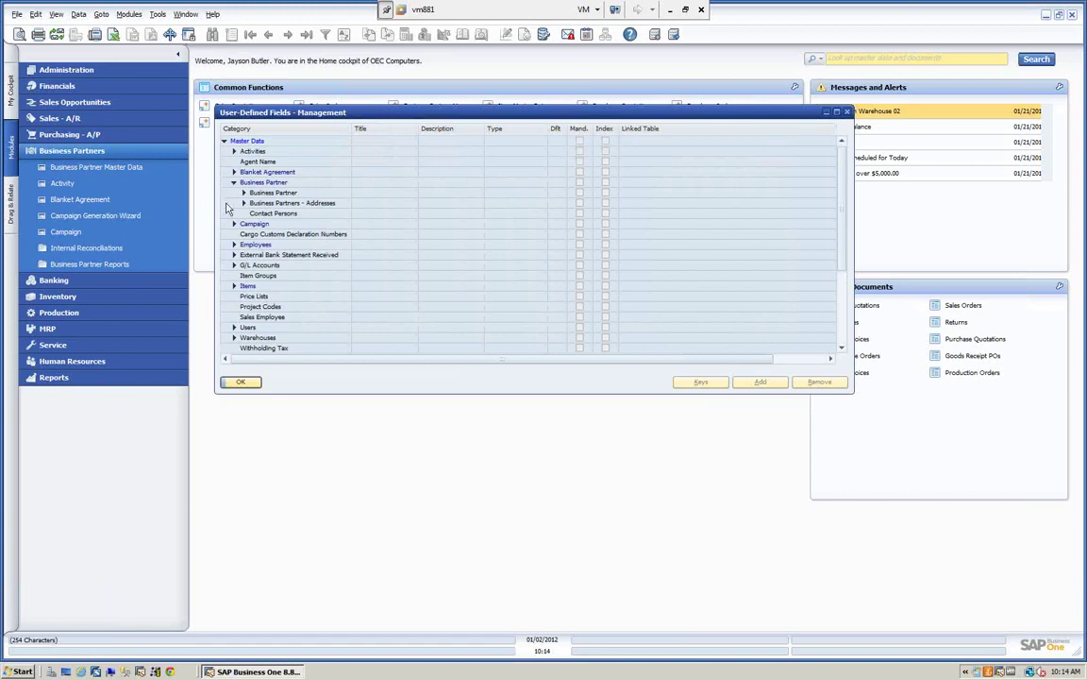
left_click(243, 193)
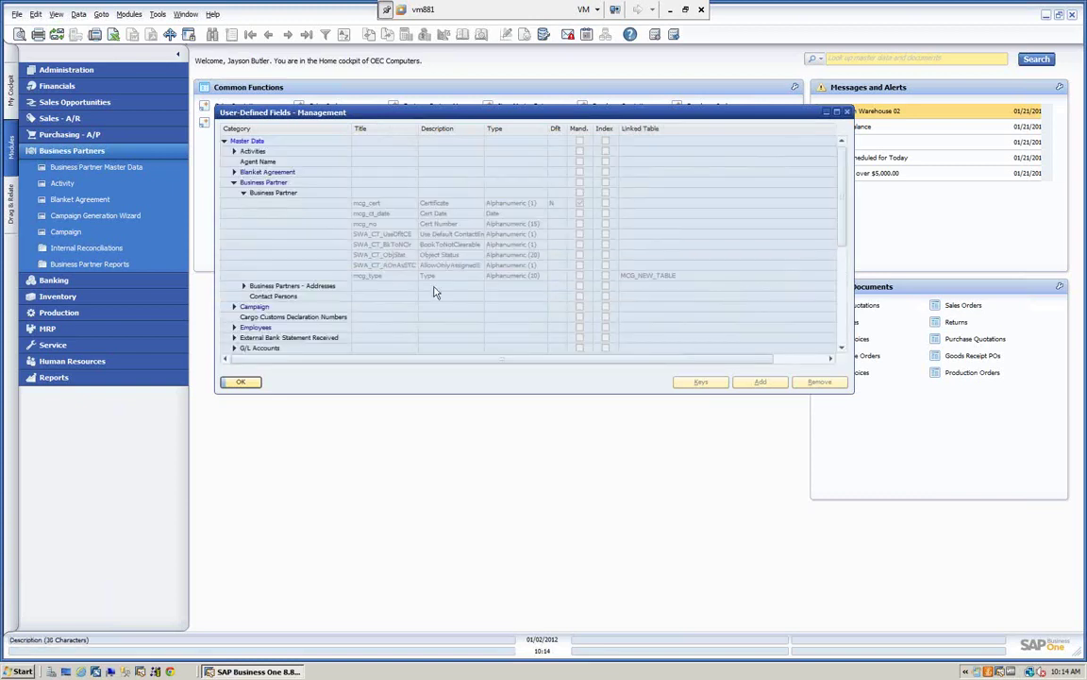
left_click_drag(360, 112, 344, 82)
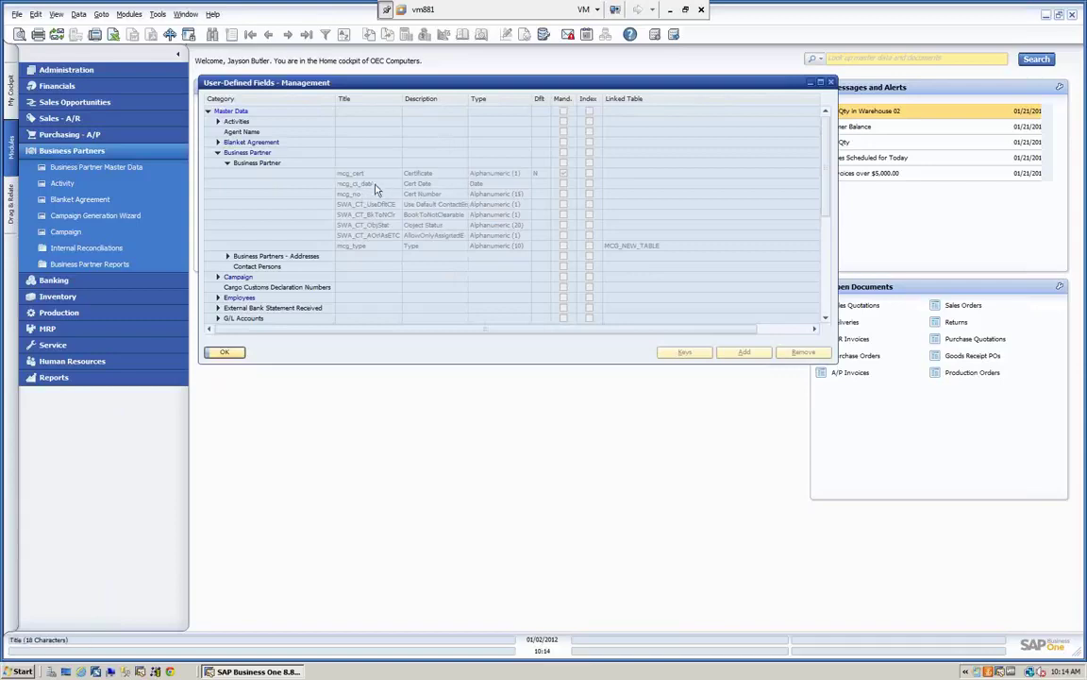
- Inspect the field definitions of mcg_cert and mcg_ct_date, leaving each one without changes
left_click(363, 175)
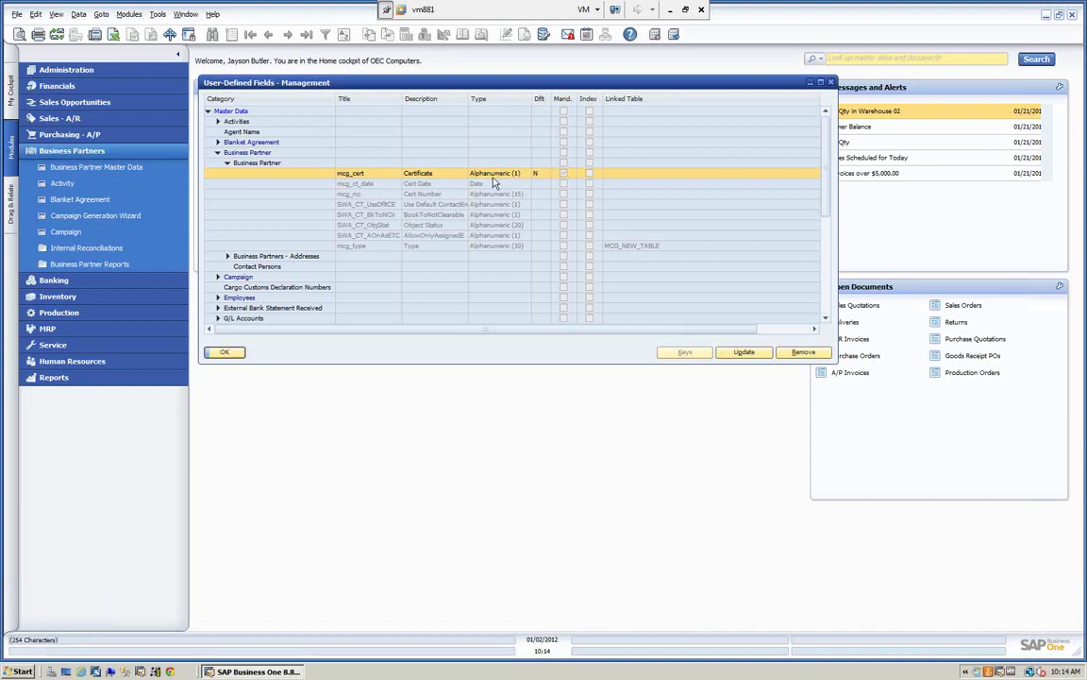
left_click(744, 352)
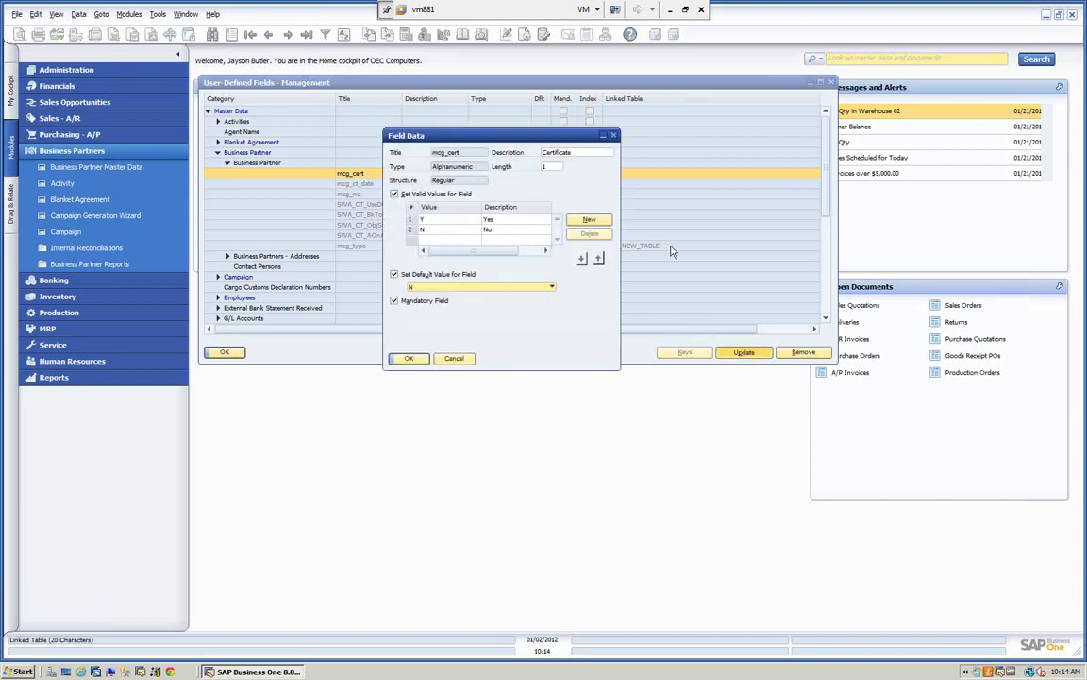
left_click_drag(501, 140, 565, 130)
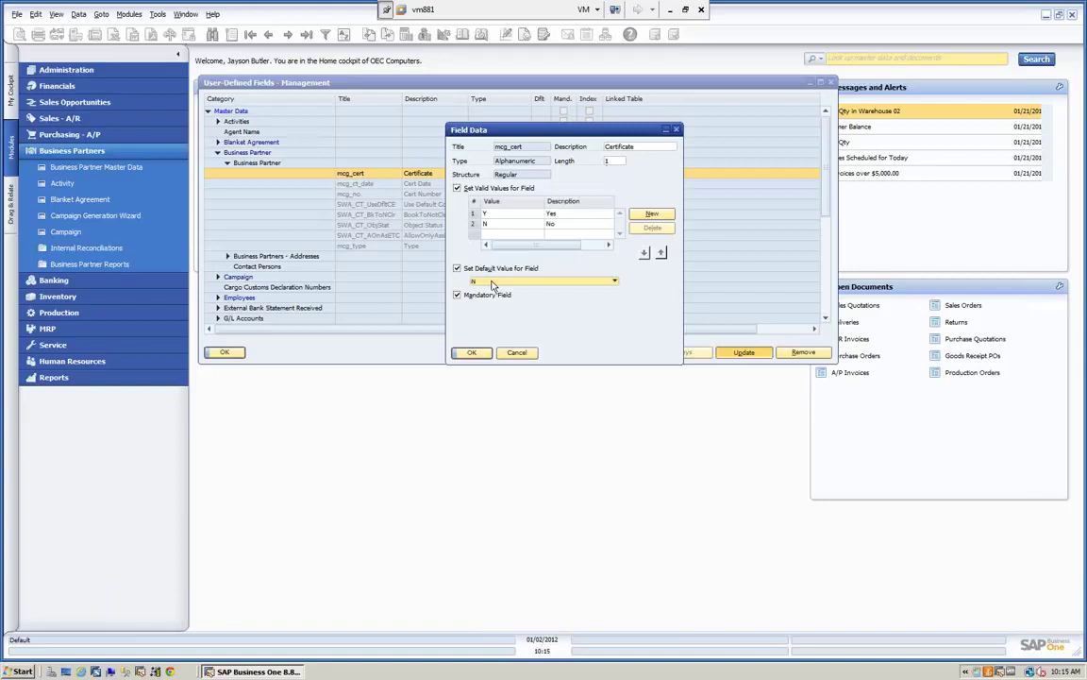
left_click(520, 353)
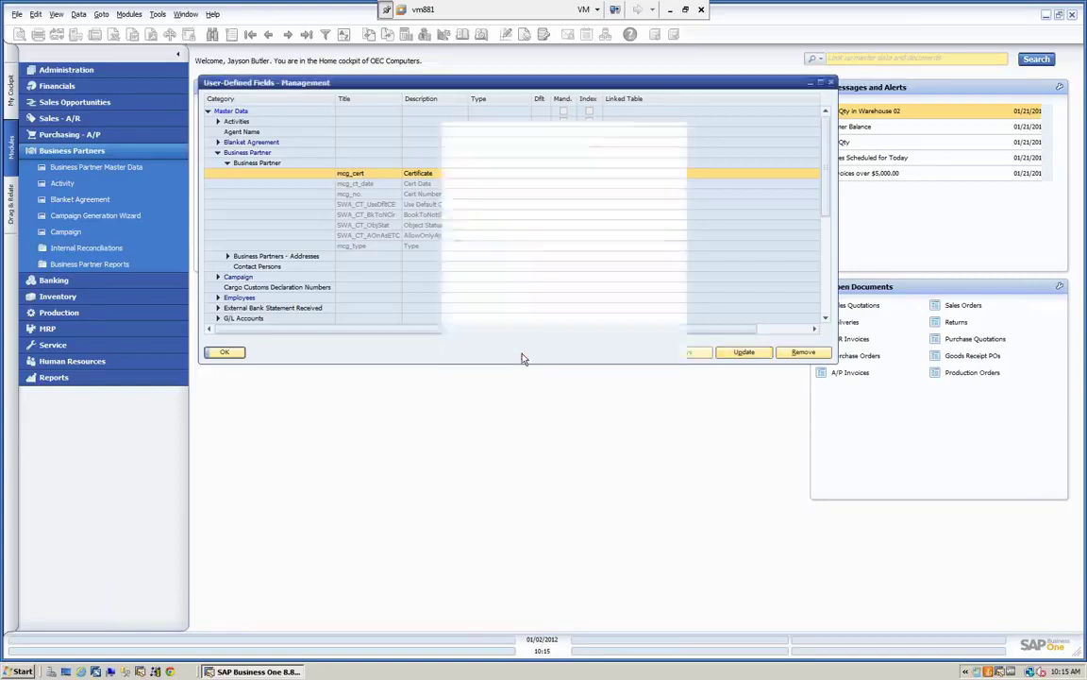
left_click(419, 185)
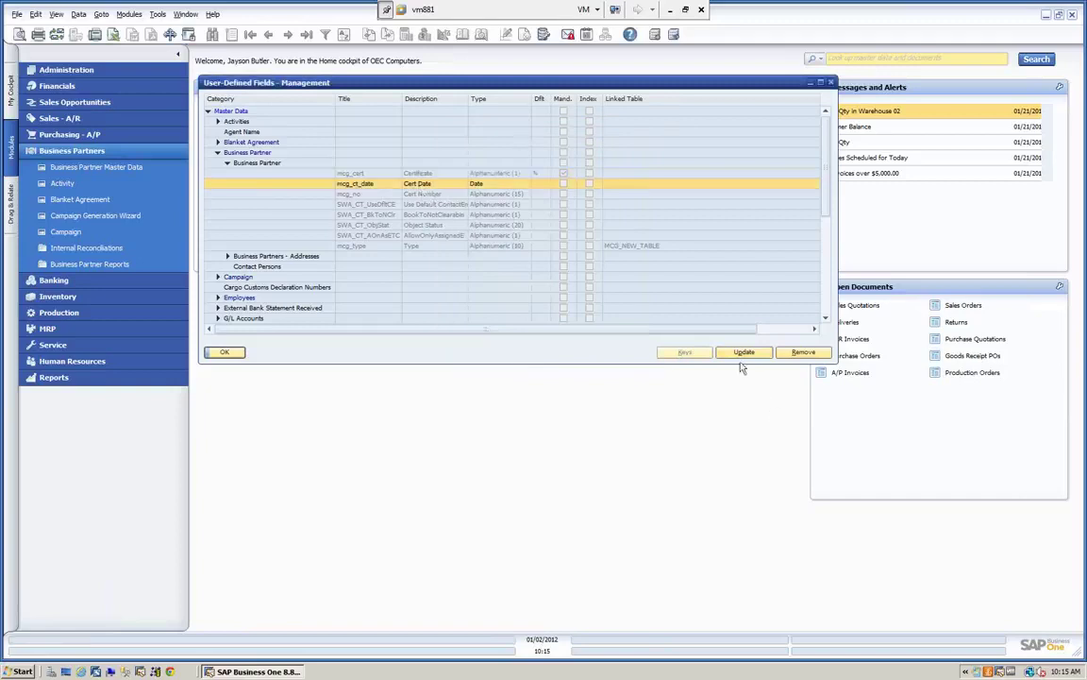
left_click(743, 352)
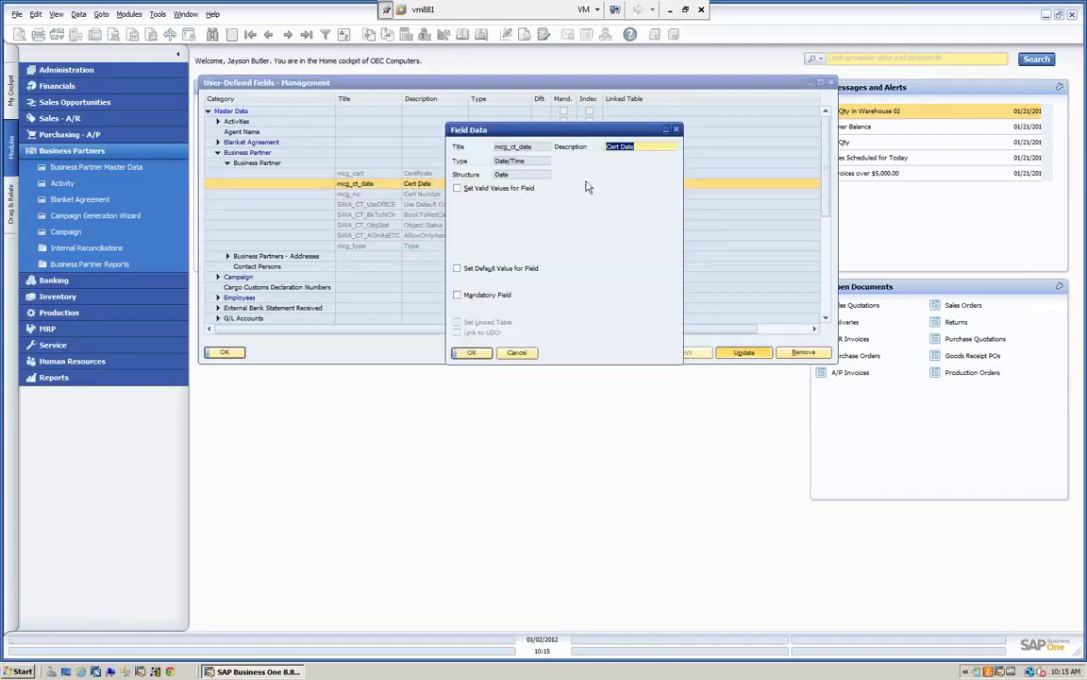
left_click(517, 352)
- Start a new Business Partner field titled mcg_demo with the description New Demo Field and a length of 3
left_click(238, 163)
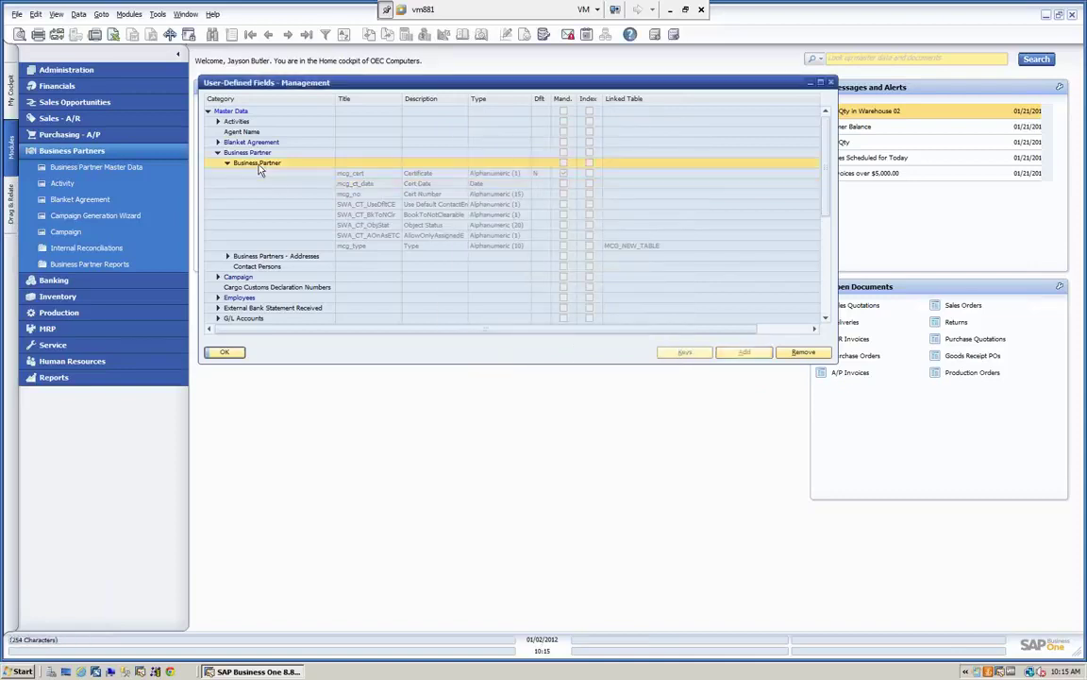
left_click(745, 352)
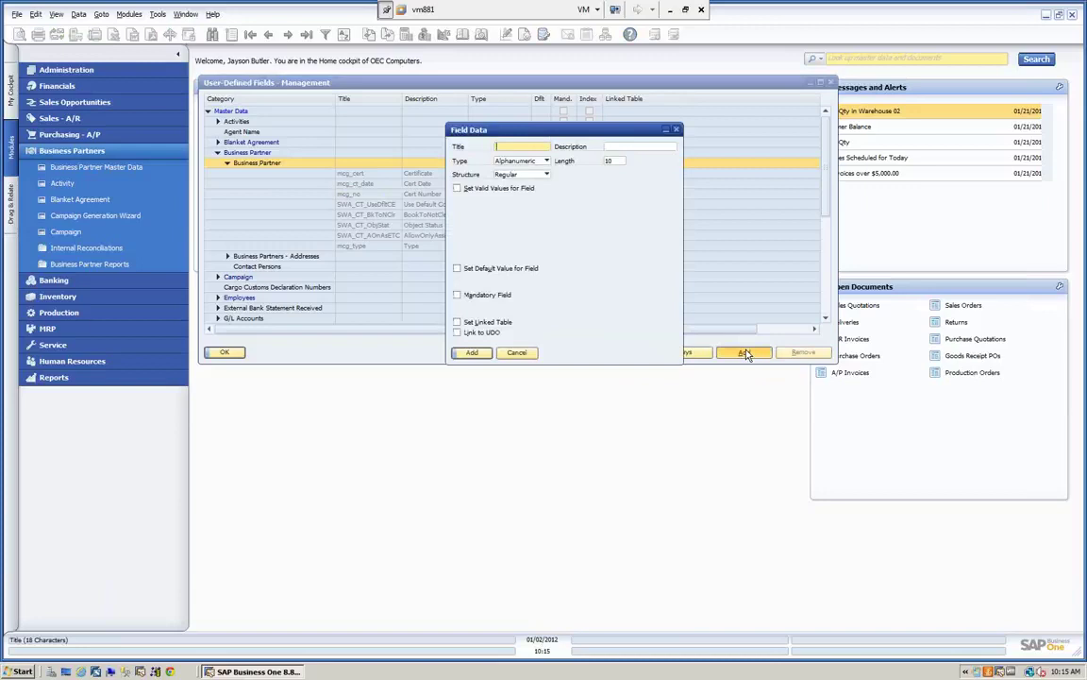
type("mcg_demo")
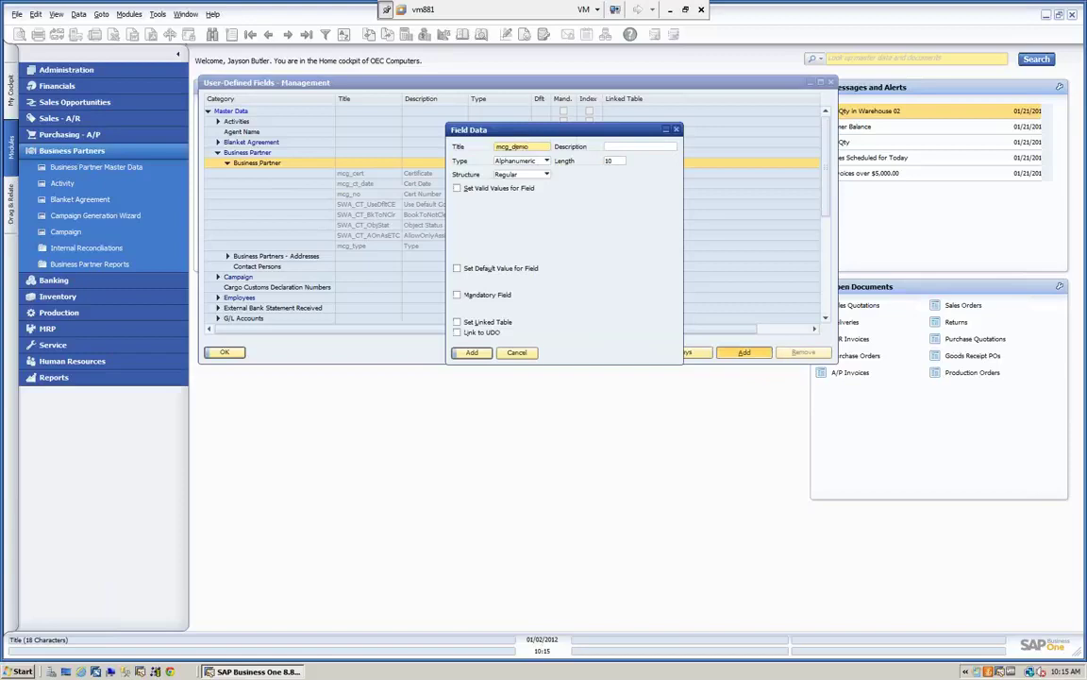
key("Tab")
type("N")
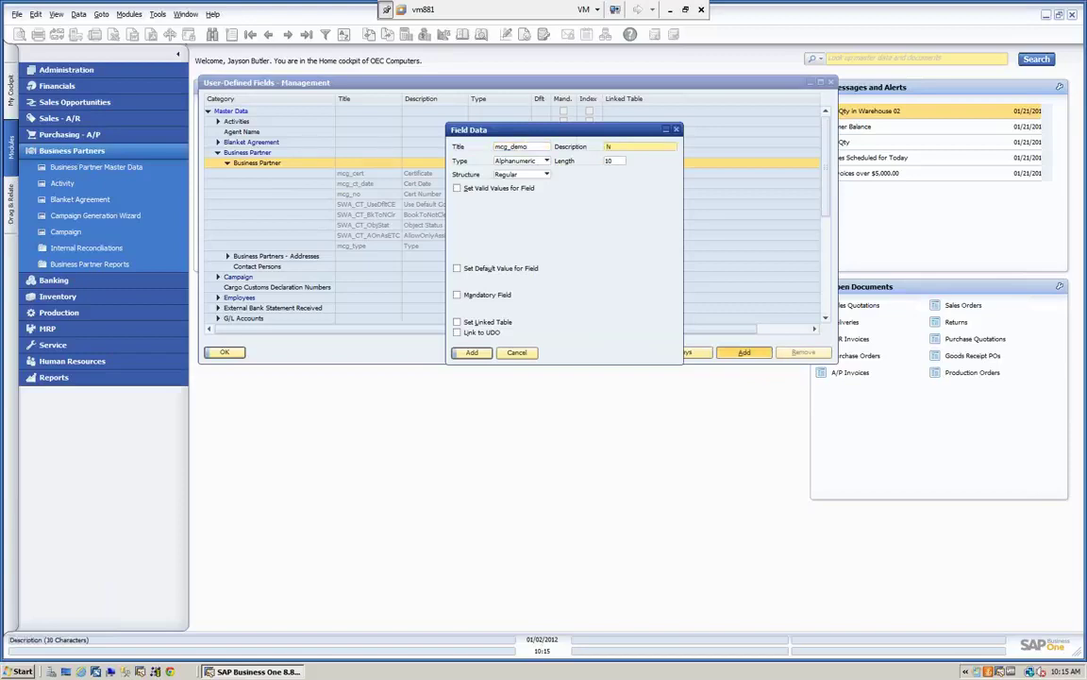
type("ew Demo Field")
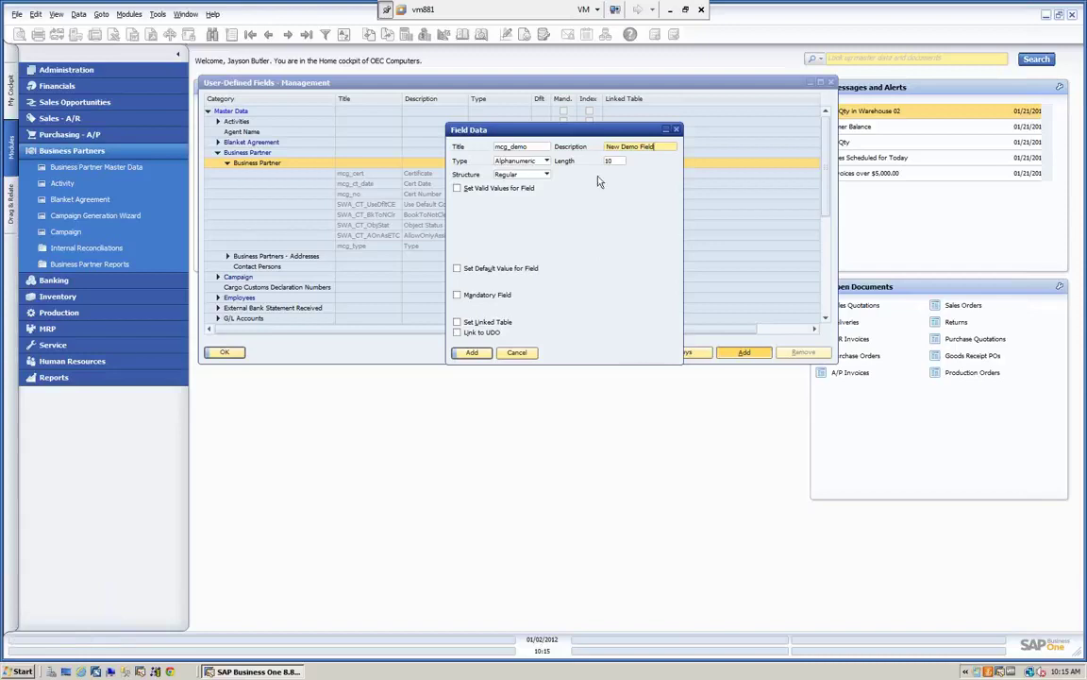
left_click(611, 160)
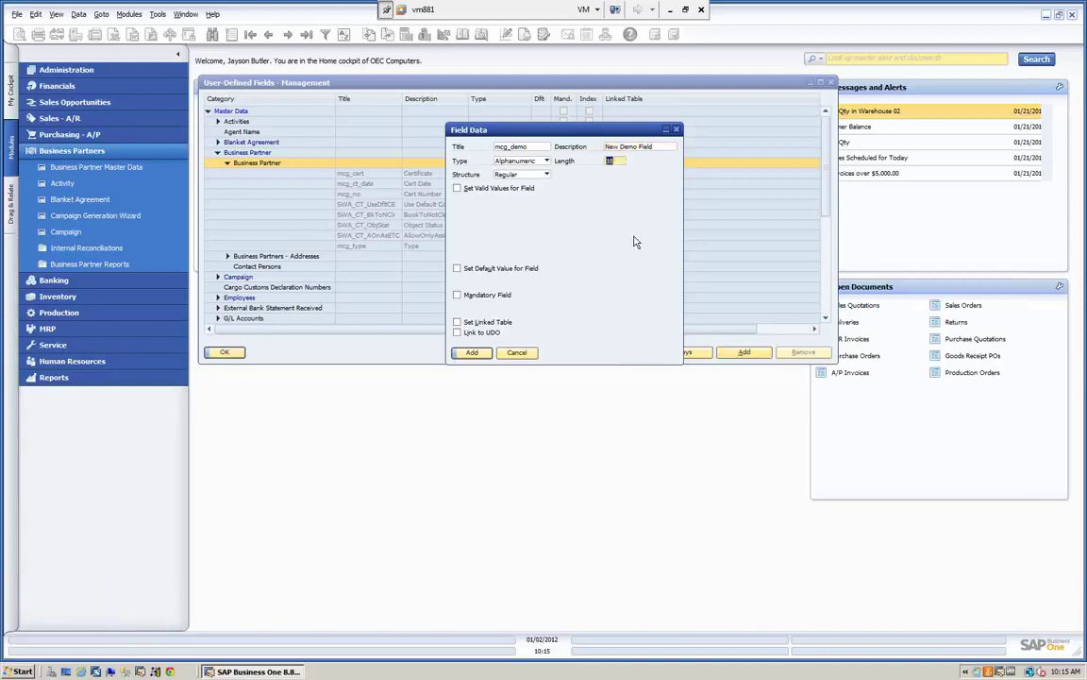
type("3")
- Enable valid values for the mcg_demo field and enter the value ABC with the description Red
left_click(457, 188)
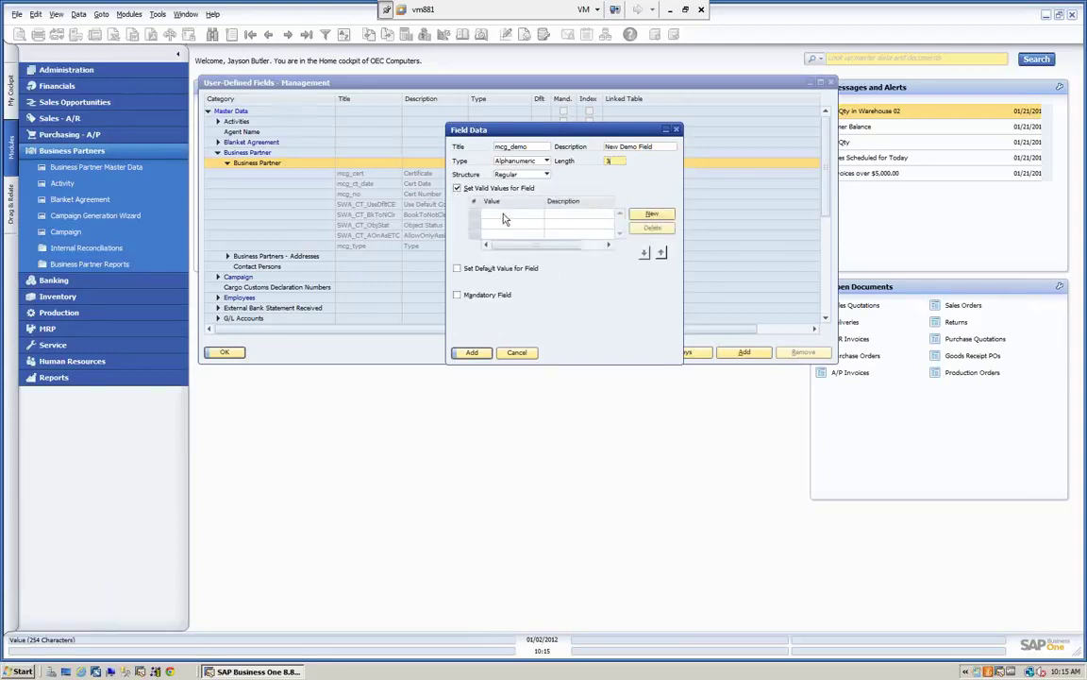
left_click(652, 218)
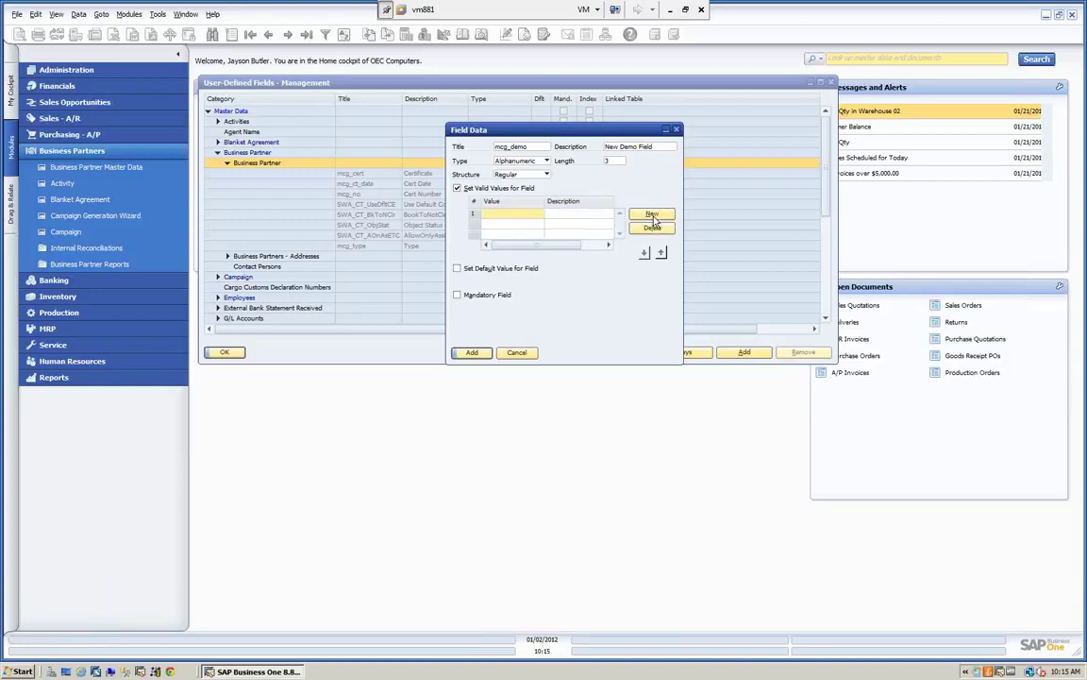
type("ABC")
key("Tab")
type("Red")
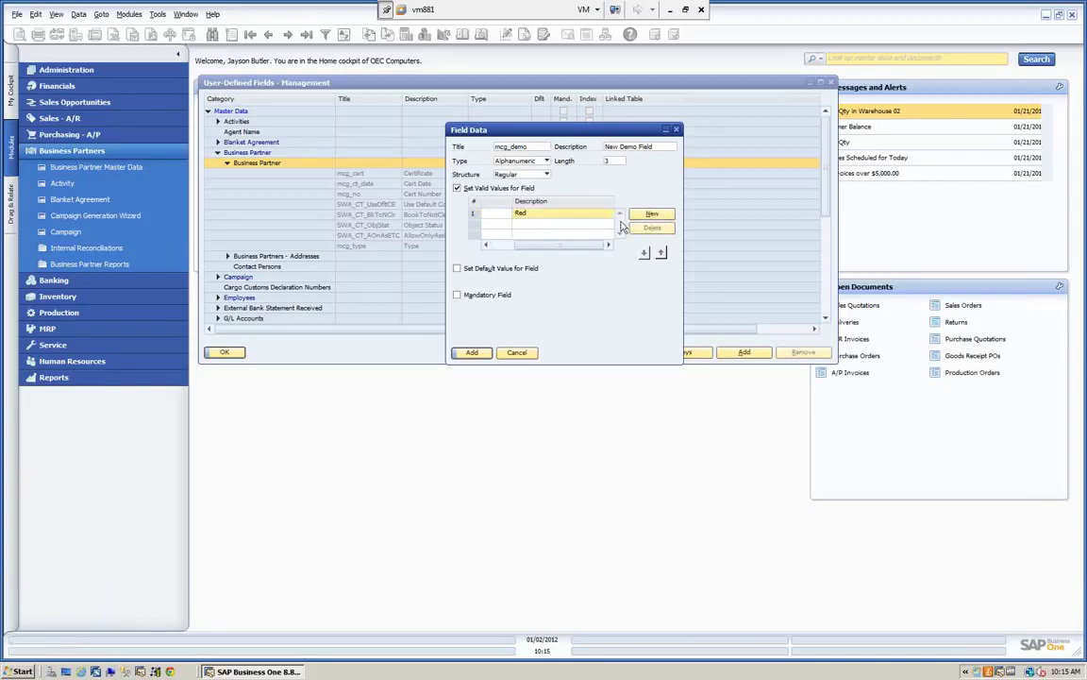
- Add a second valid value Blu with the description Blue to the mcg_demo field
left_click(651, 216)
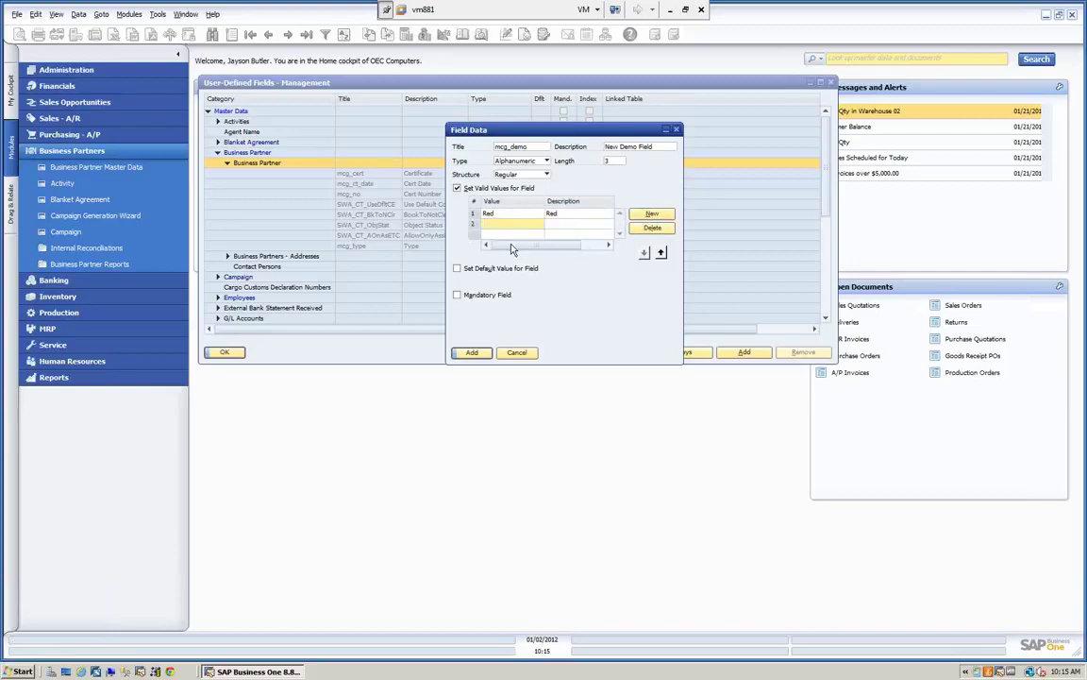
type("BLU")
key("BackSpace")
key("BackSpace")
key("Tab")
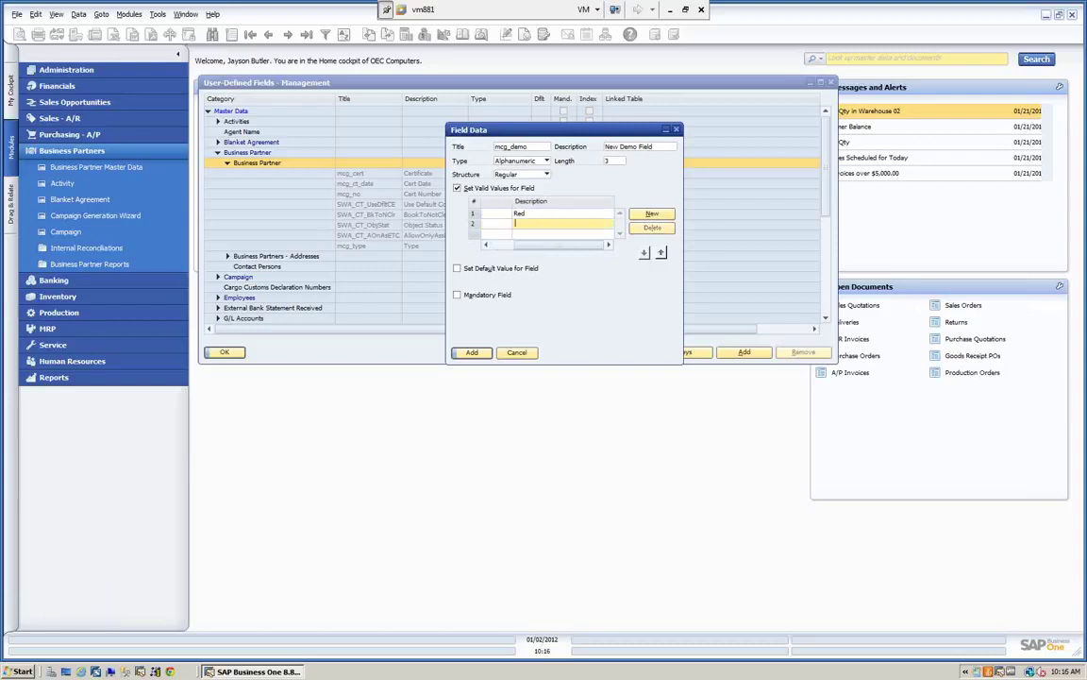
type("Blue")
- Add a third valid value Blk with the description Black to the mcg_demo field
left_click(650, 215)
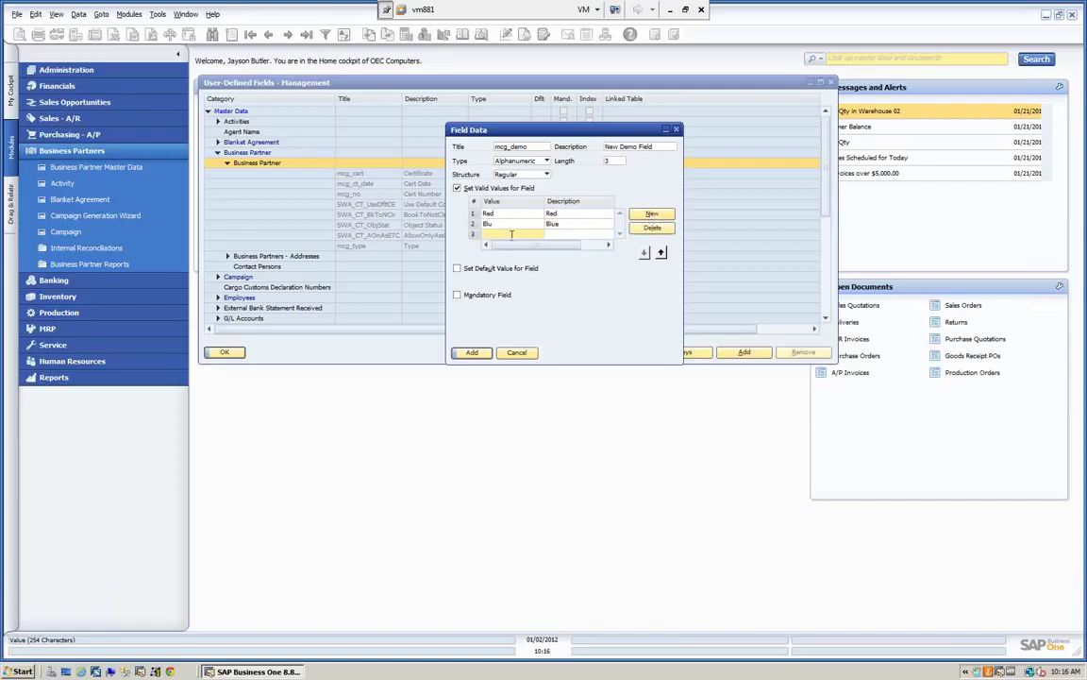
type("Blu")
key("Tab")
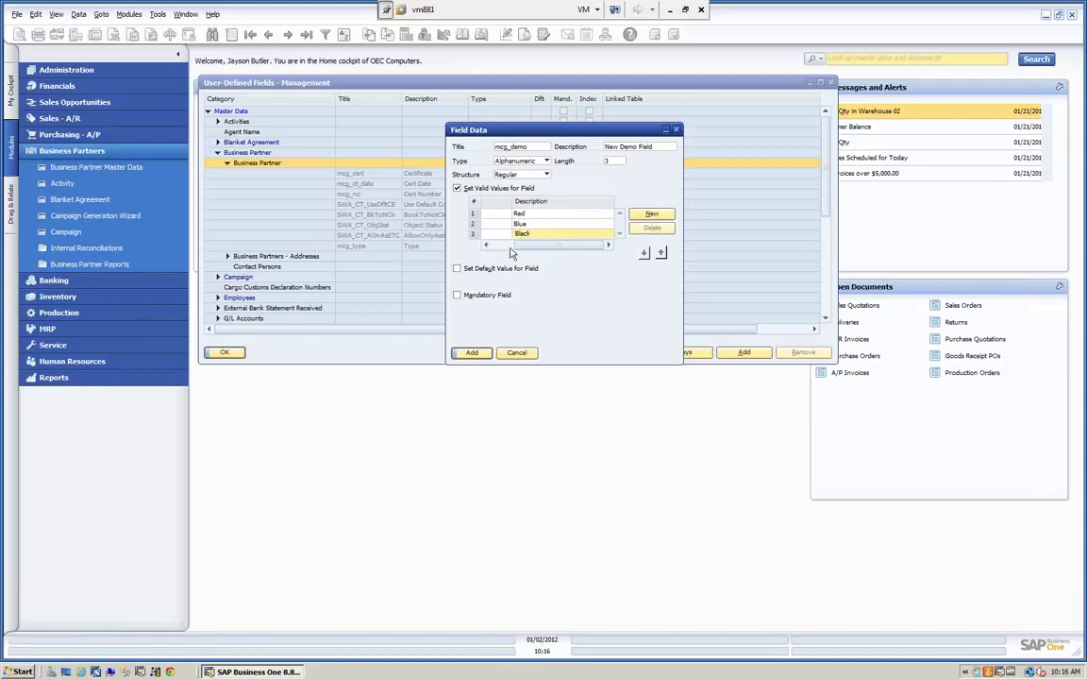
left_click(511, 247)
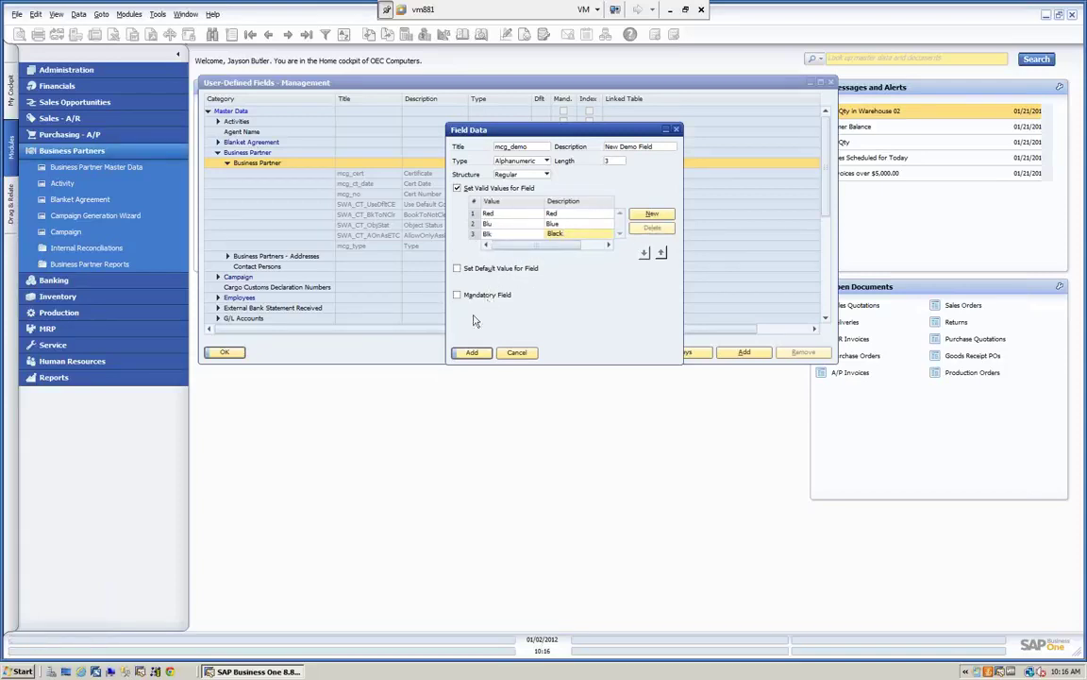
- Add the mcg_demo field to the database, accept the structure change, and close the user-defined fields management
left_click(471, 352)
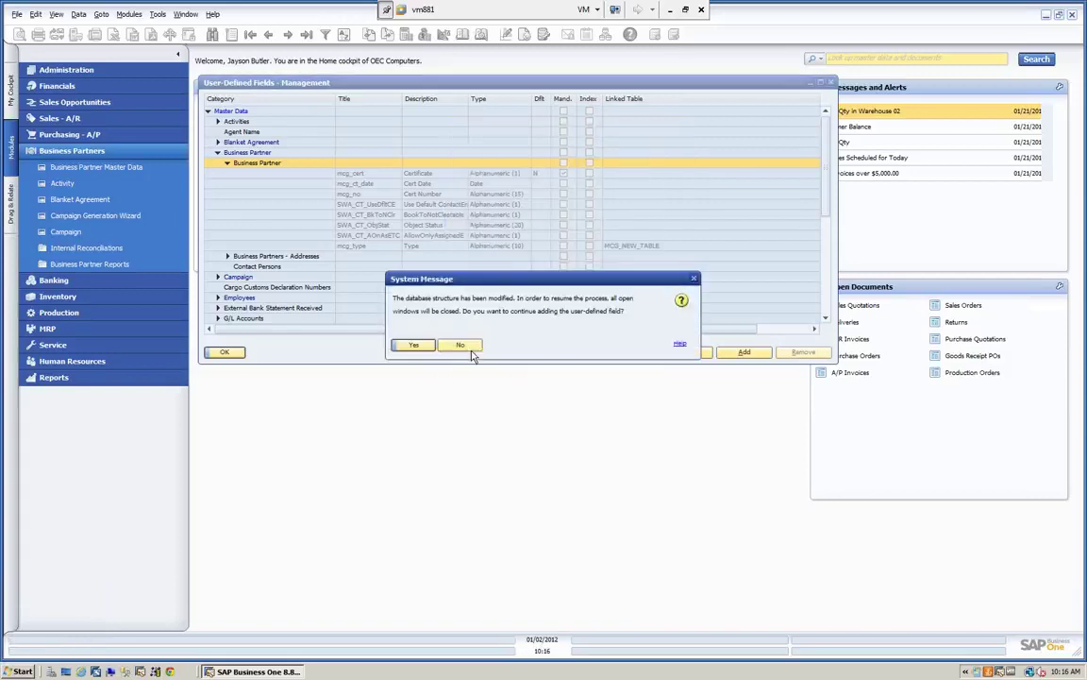
left_click(413, 345)
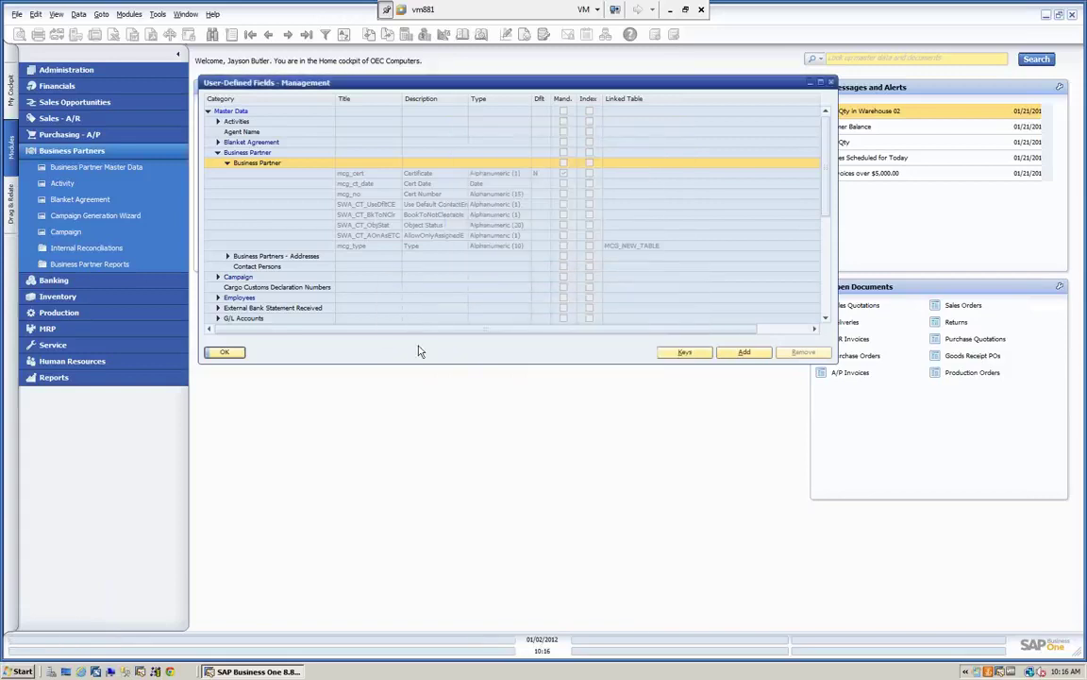
left_click(224, 352)
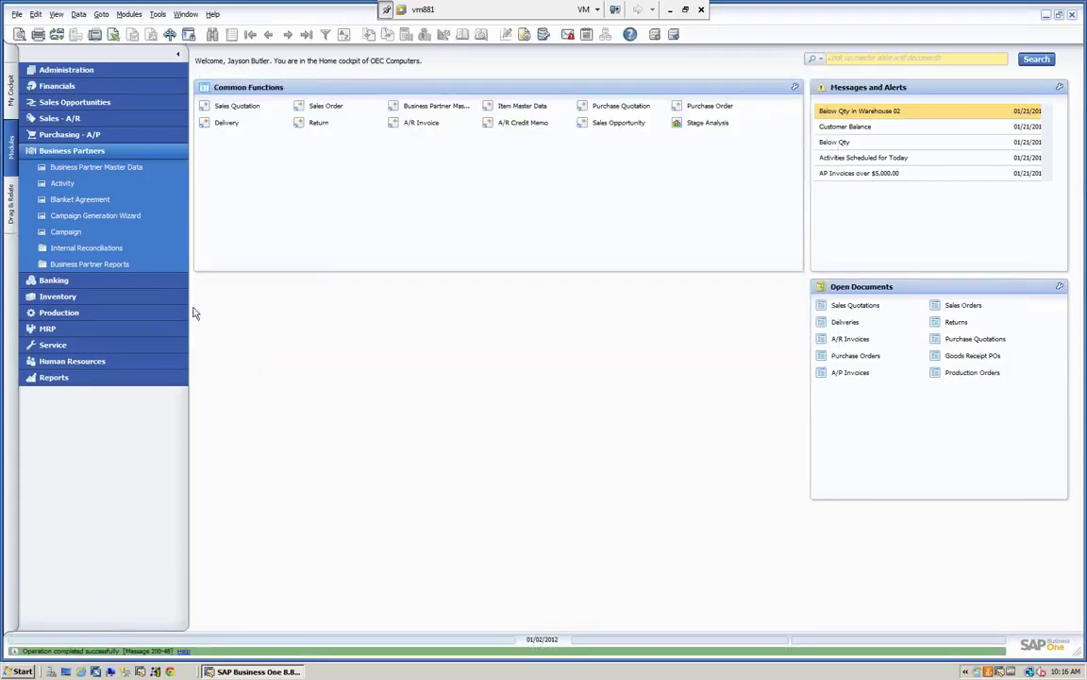
- Try the New Demo Field on the first Business Partner Master Data record by choosing Blue, and discard the change
left_click(124, 170)
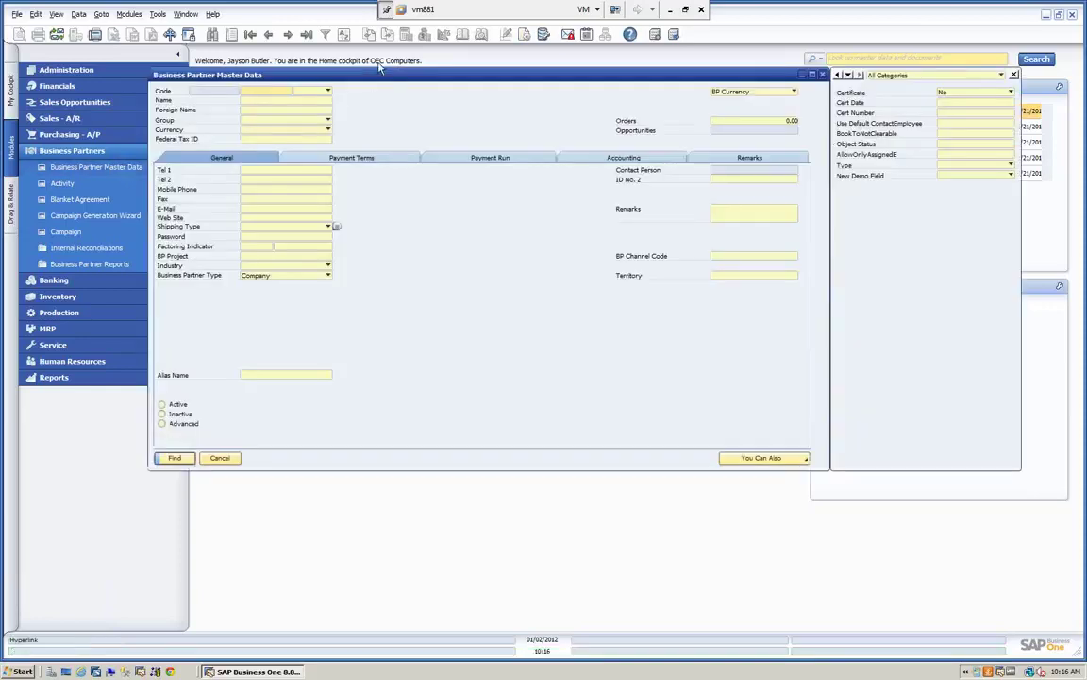
left_click(250, 36)
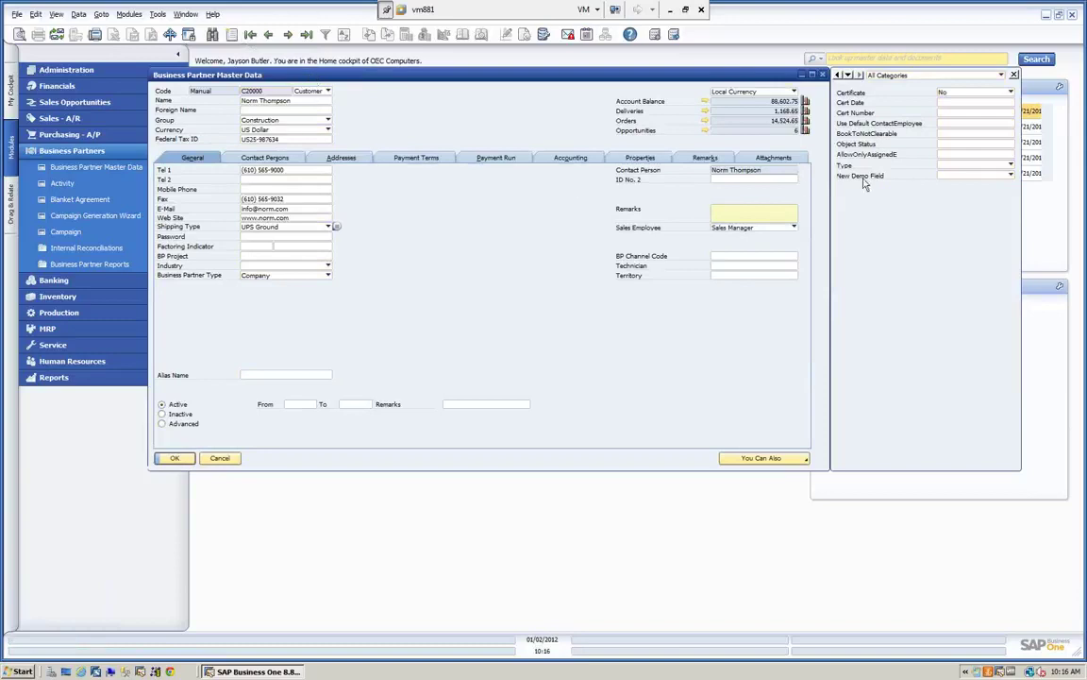
left_click(1011, 175)
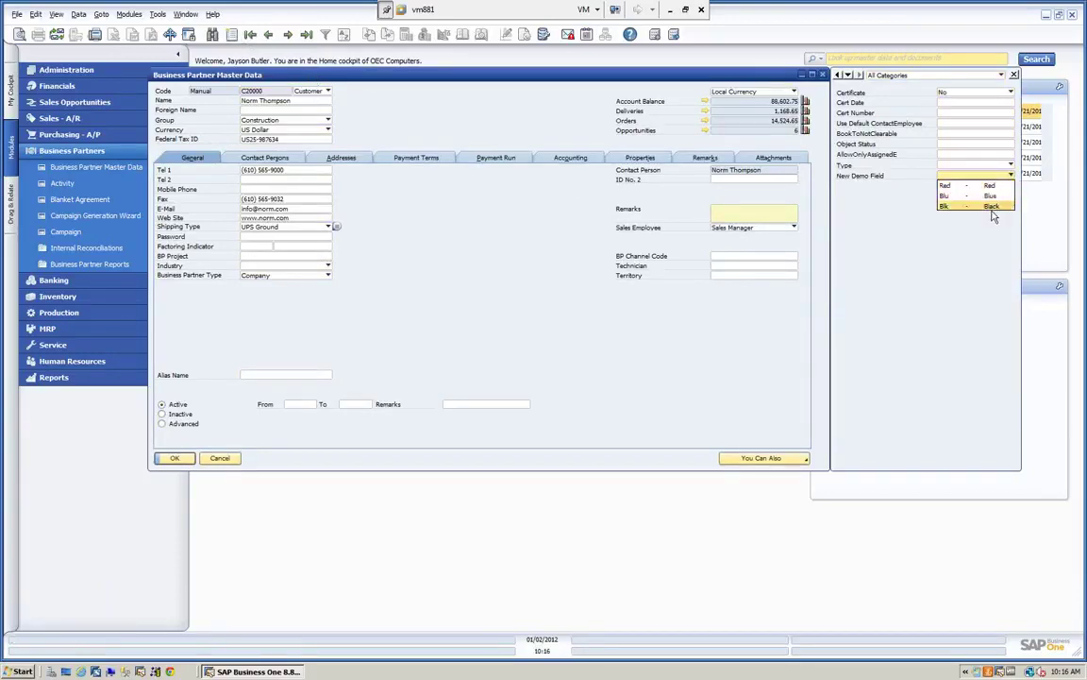
left_click(995, 196)
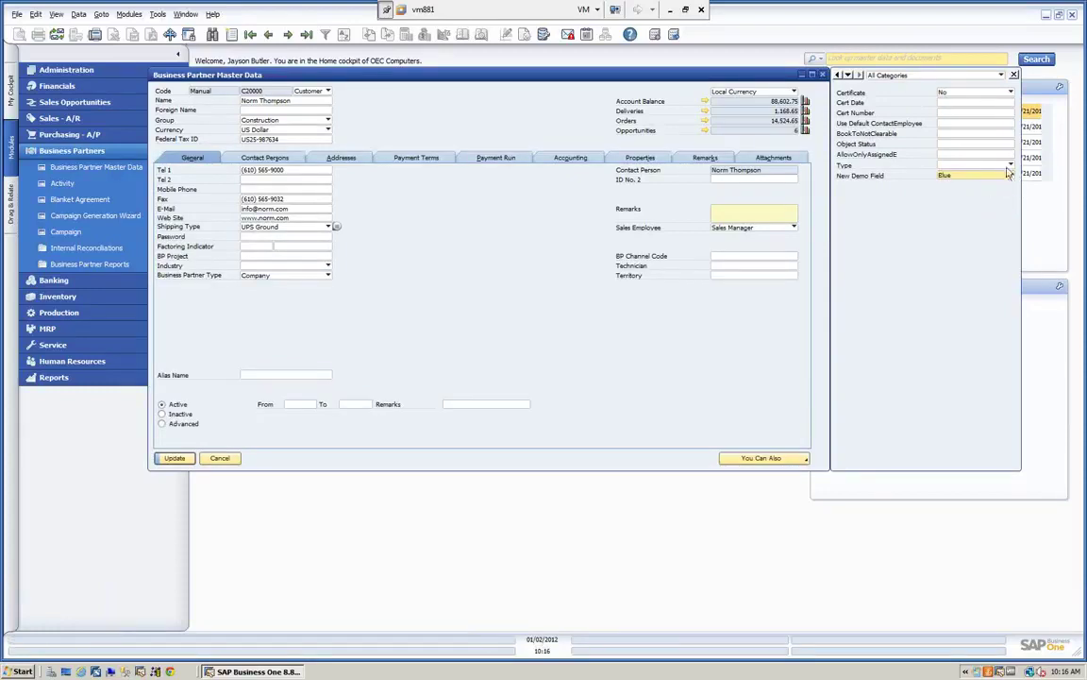
left_click(1008, 175)
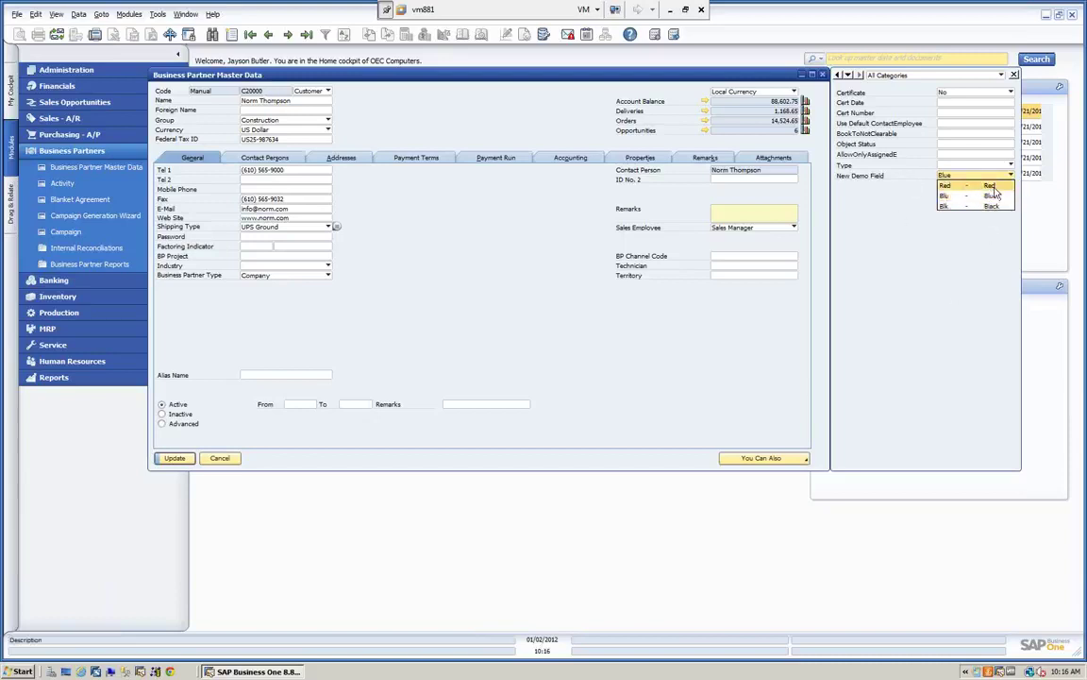
left_click(992, 195)
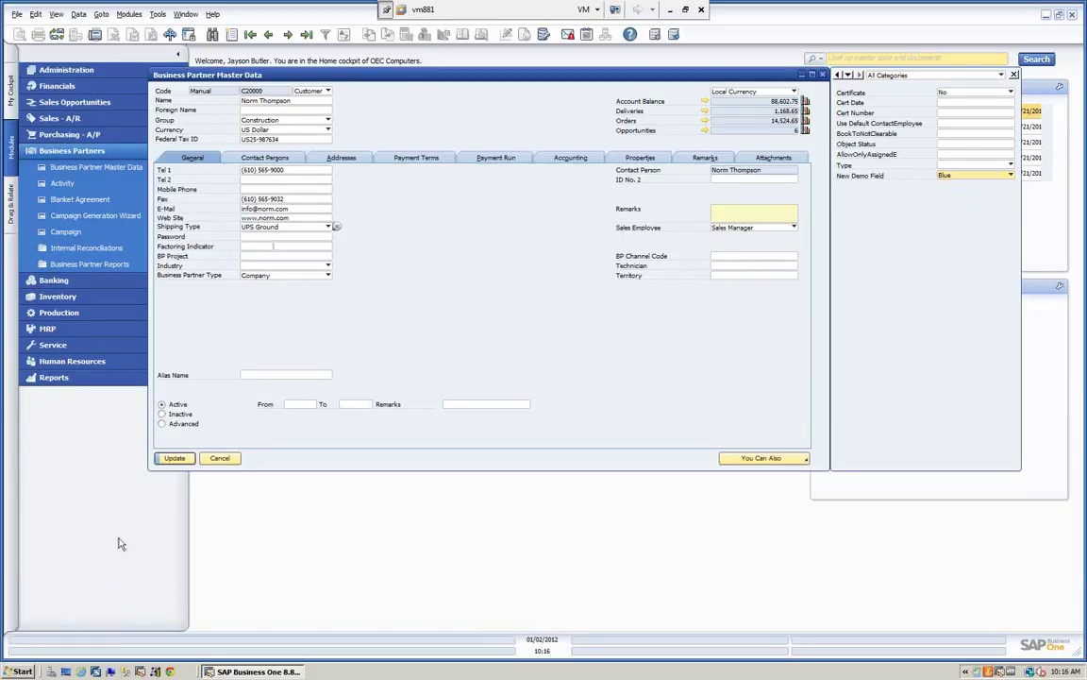
left_click(219, 459)
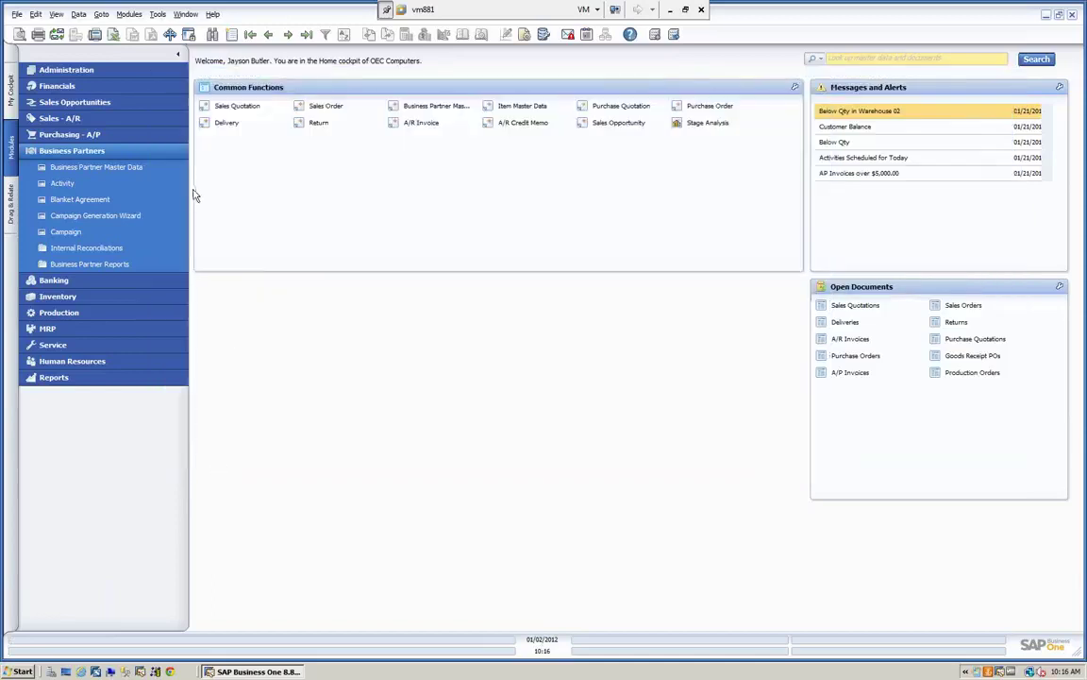
- Open the mcg_demo definition for updating from the Business Partner fields under Master Data in the user-defined fields management
left_click(158, 15)
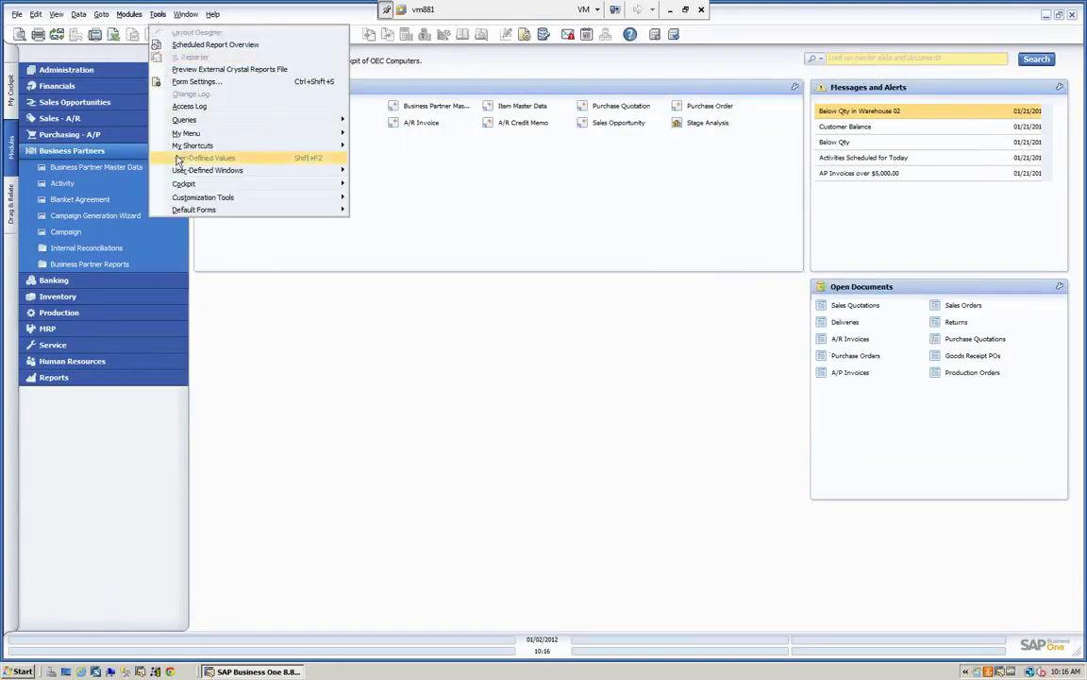
mouse_move(207, 204)
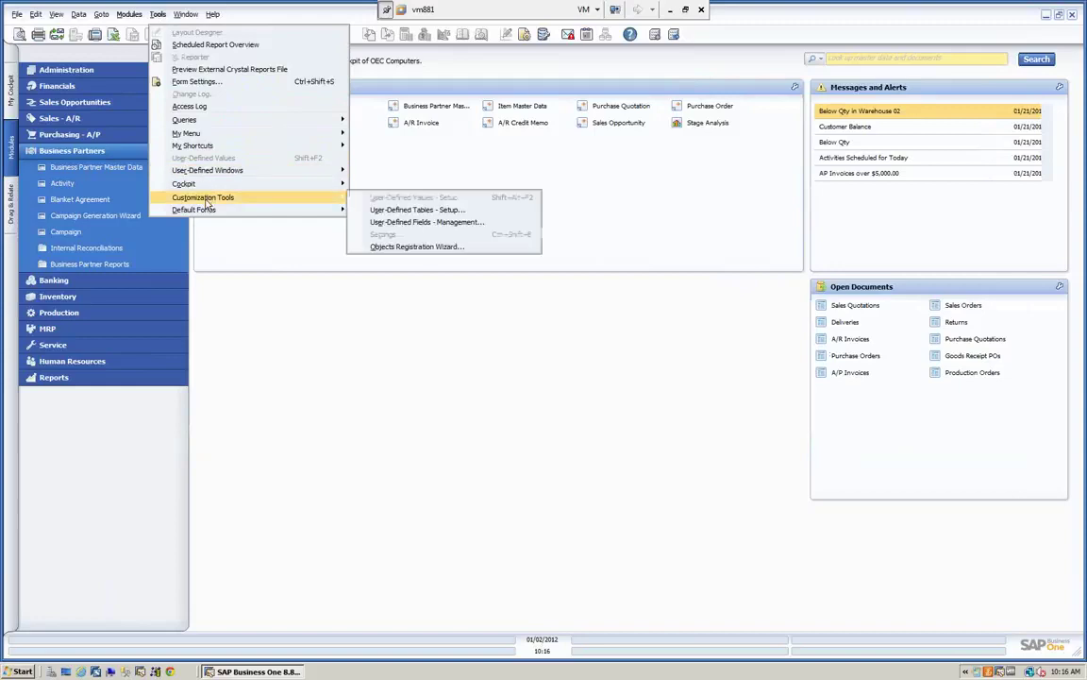
left_click(421, 224)
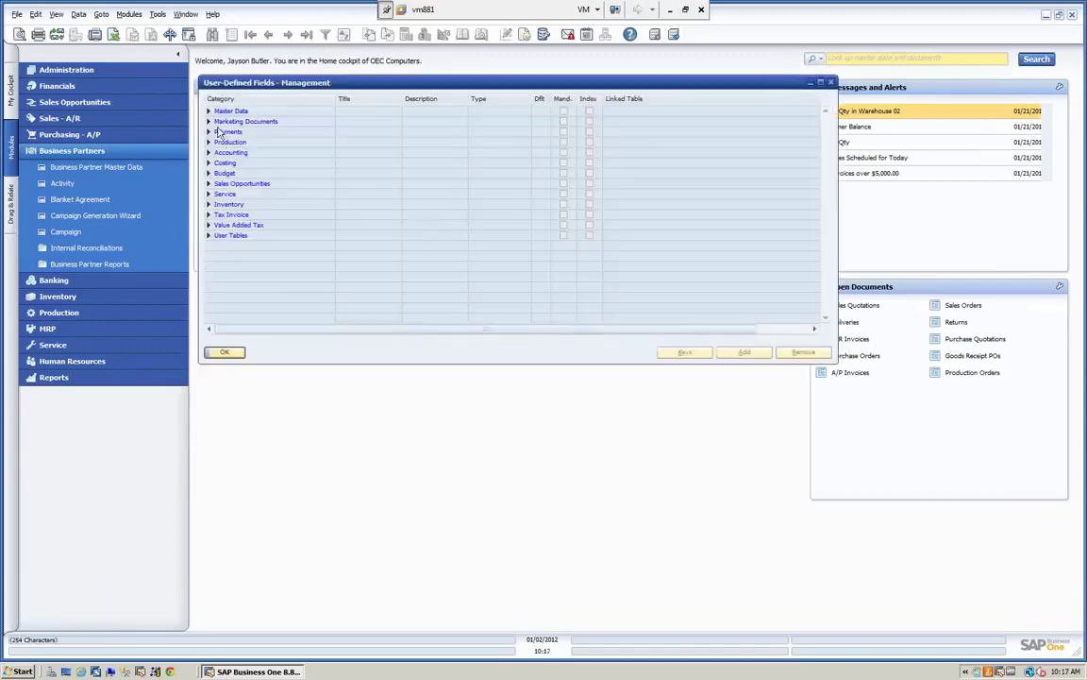
left_click(209, 110)
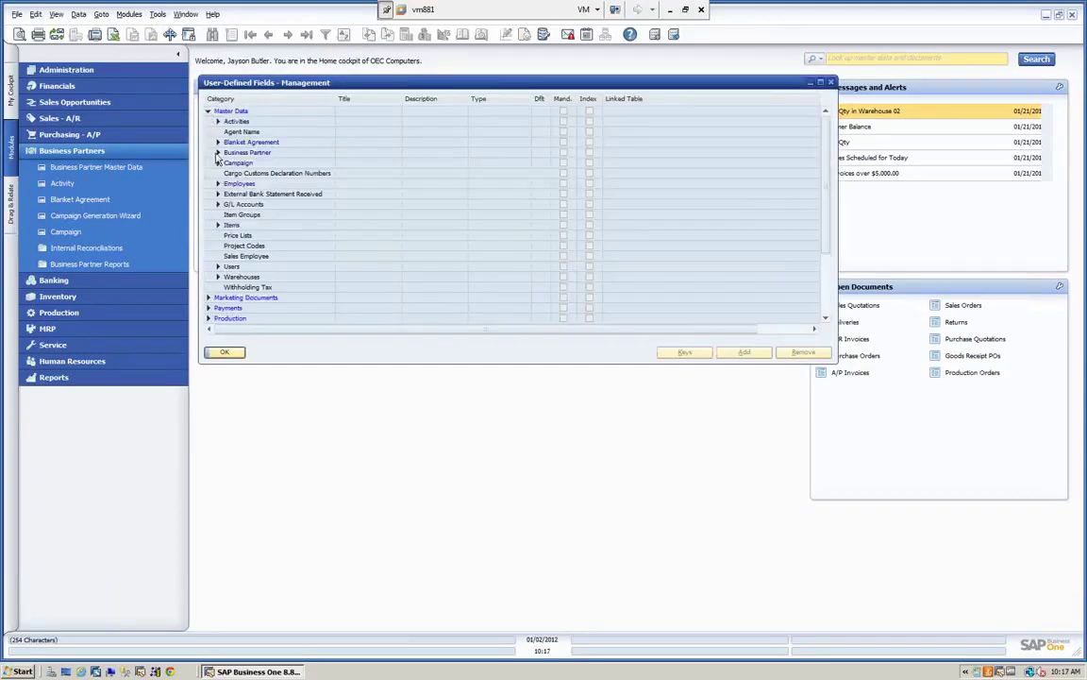
left_click(218, 153)
left_click(228, 164)
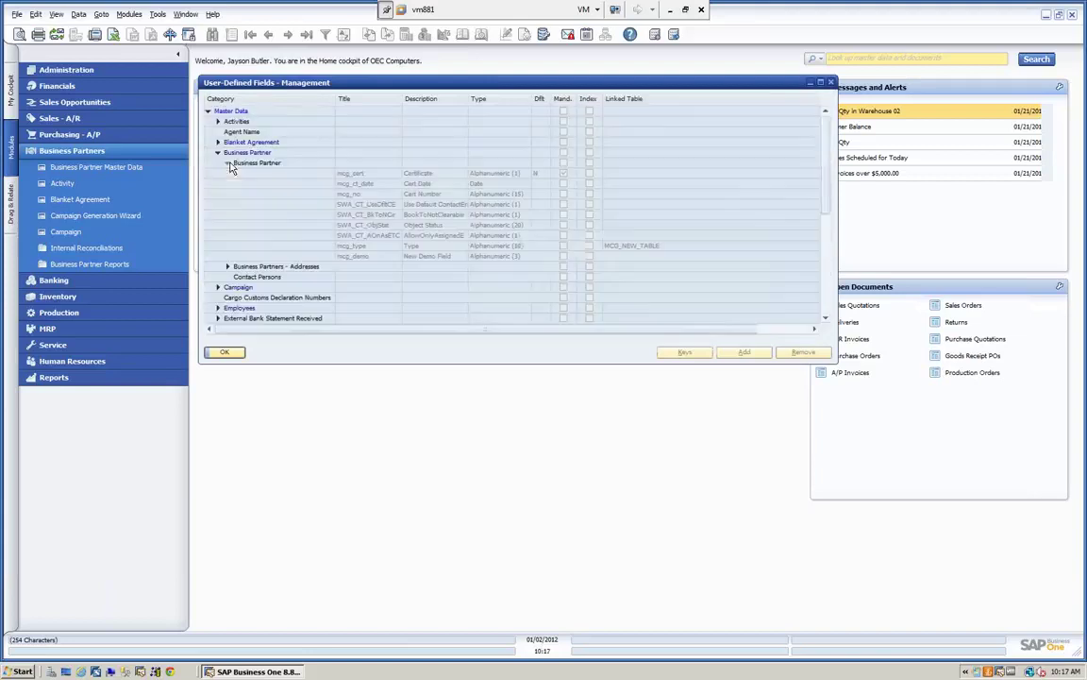
left_click(423, 257)
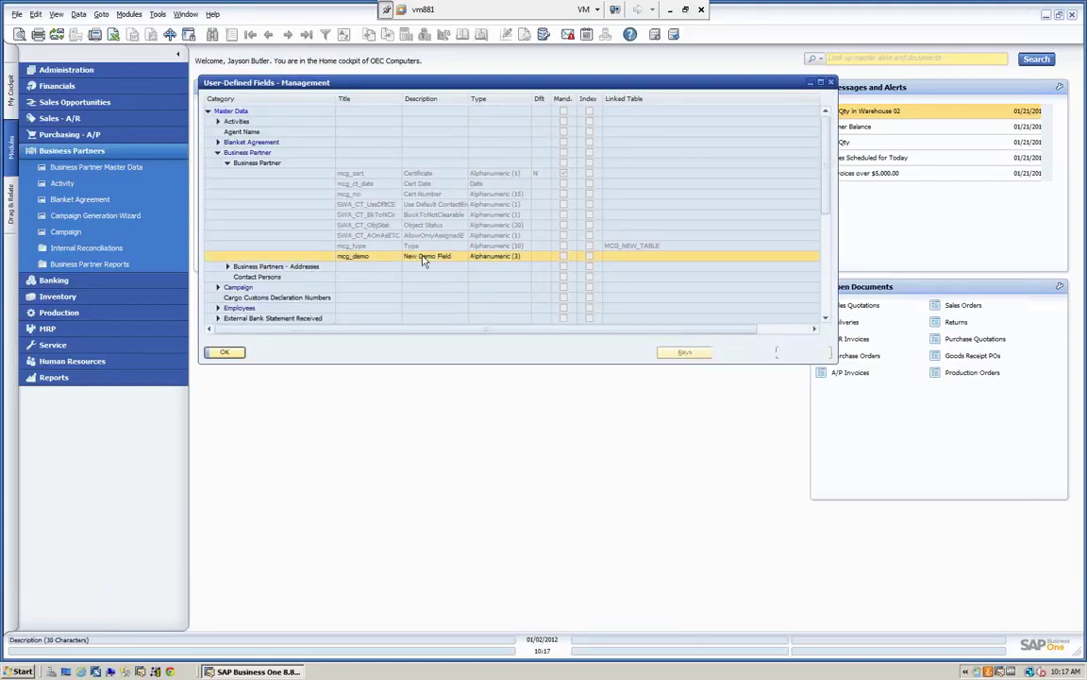
left_click(744, 352)
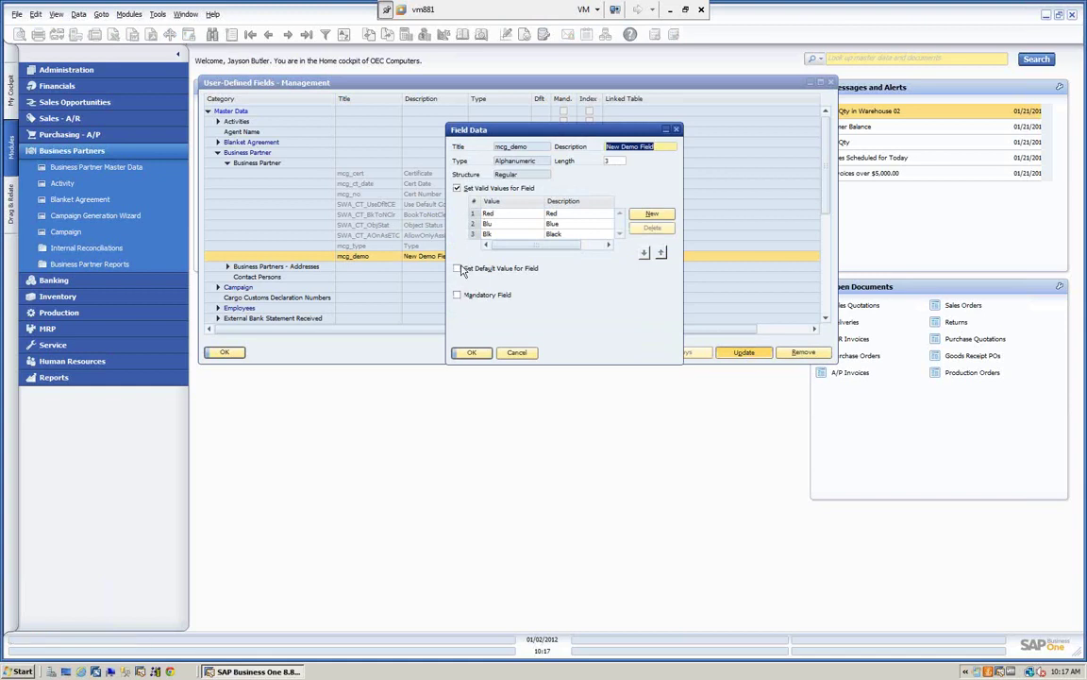
- Set Blu as the default value of the mcg_demo field and make the field mandatory
left_click(457, 269)
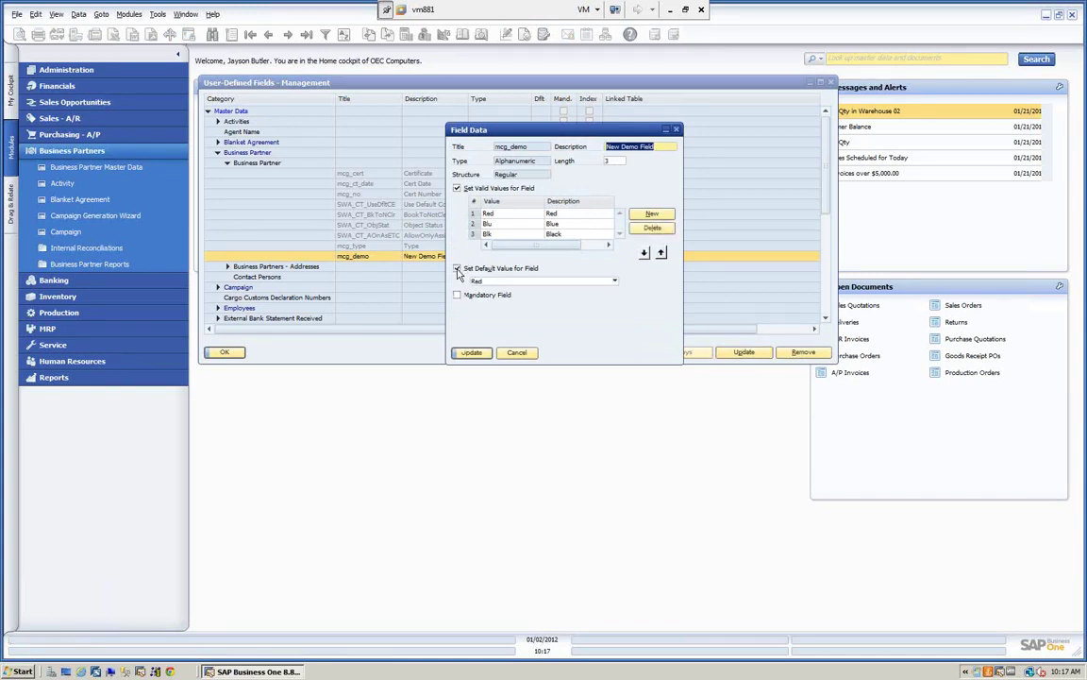
left_click(614, 284)
left_click(498, 301)
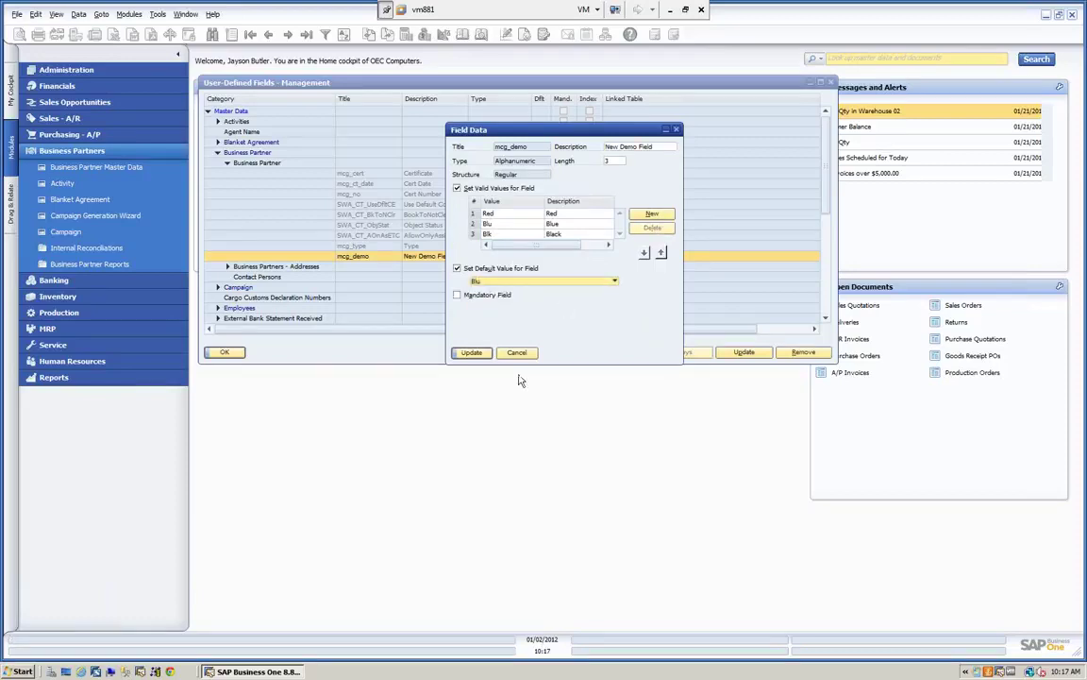
left_click(457, 294)
- Update the mcg_demo field, inserting the new default into all existing instances, accept the structure change, and close the fields management
left_click(464, 352)
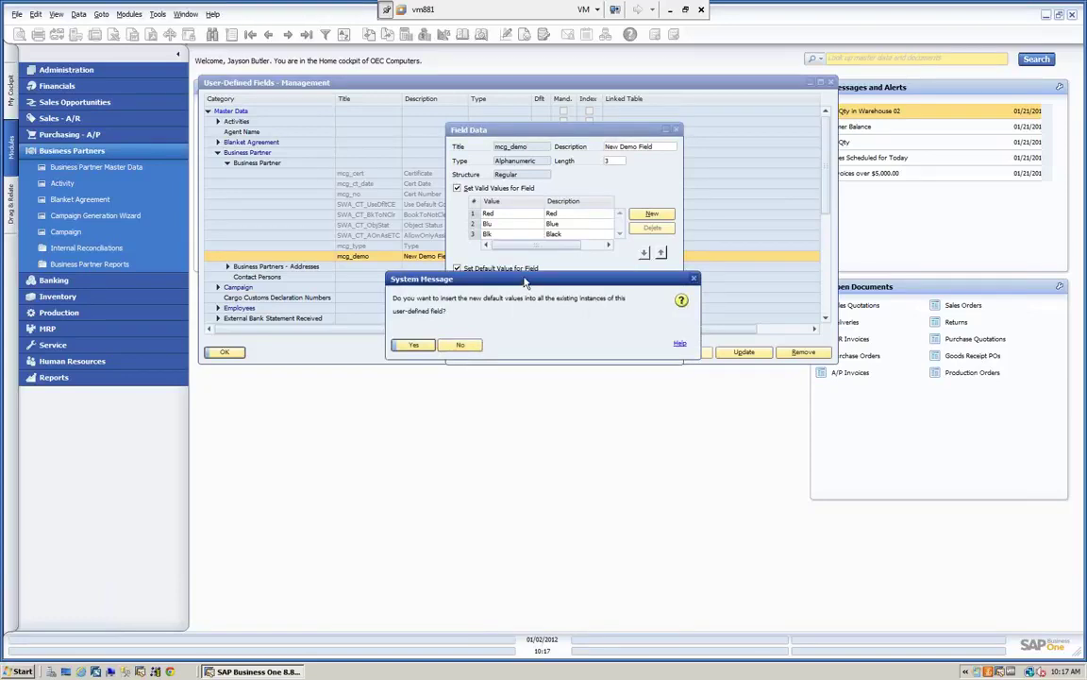
left_click_drag(525, 281, 538, 398)
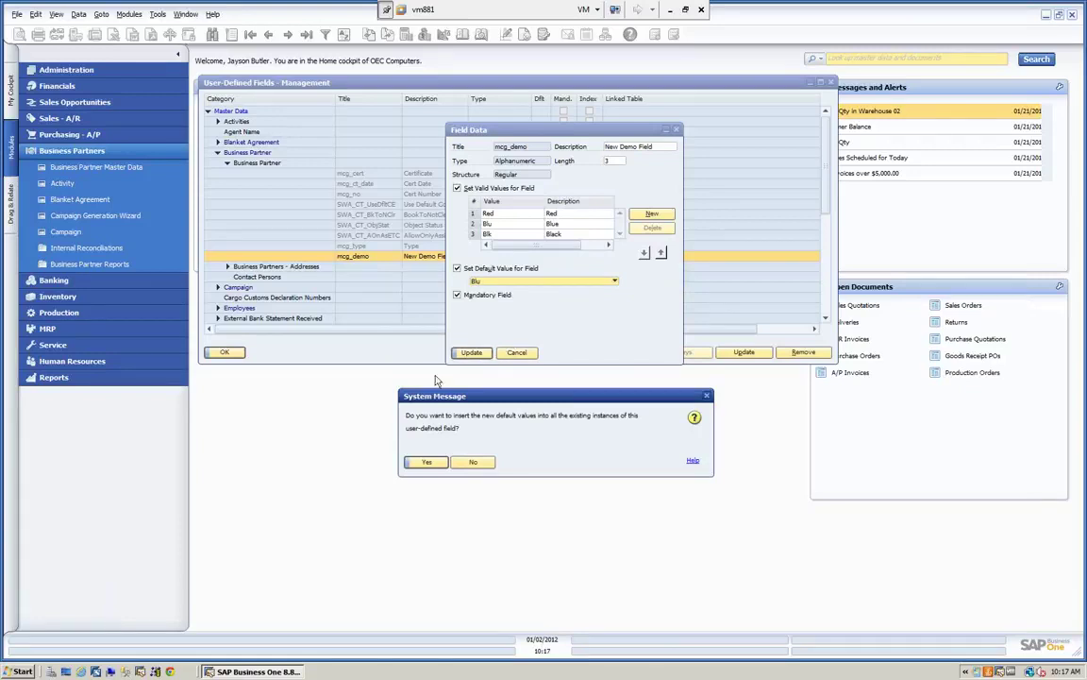
left_click(426, 461)
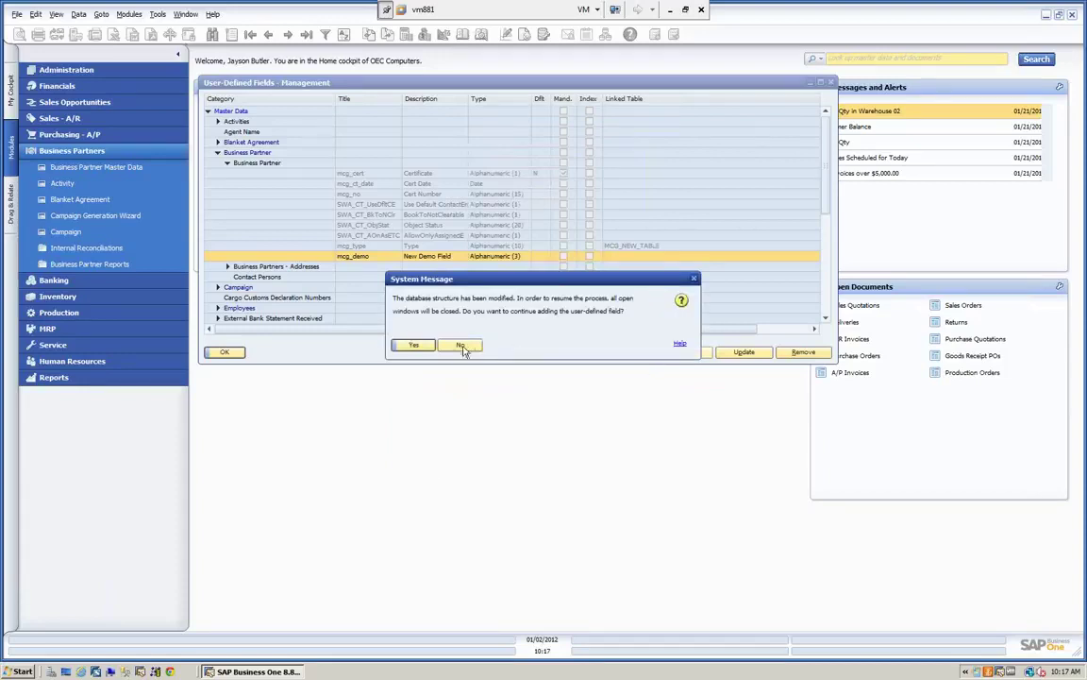
left_click(414, 346)
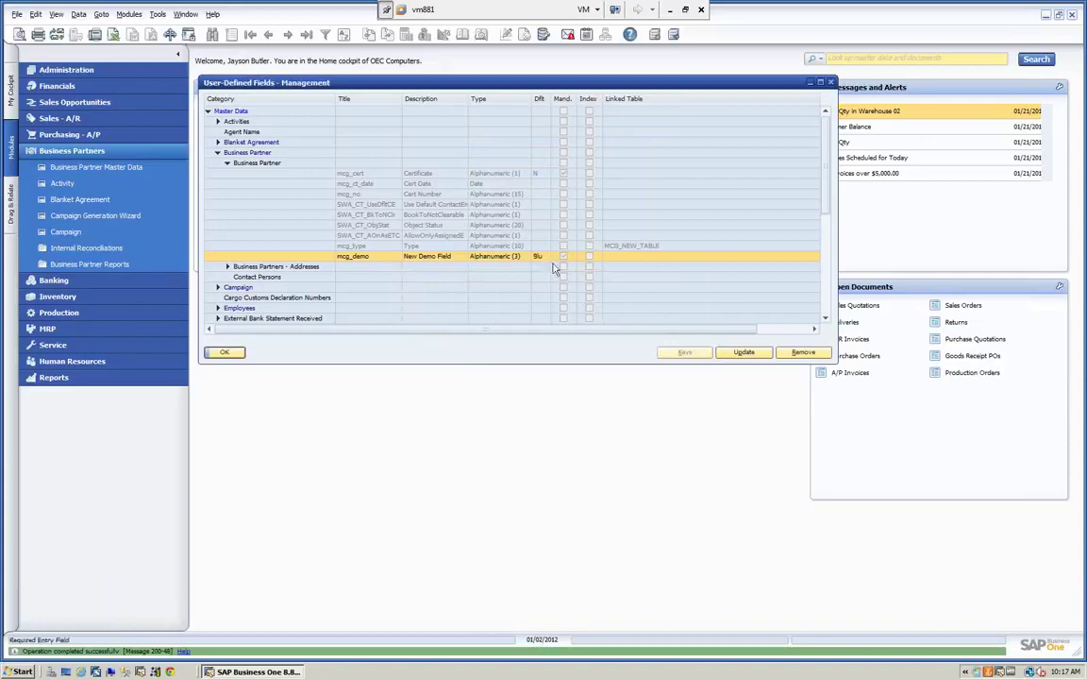
left_click(563, 256)
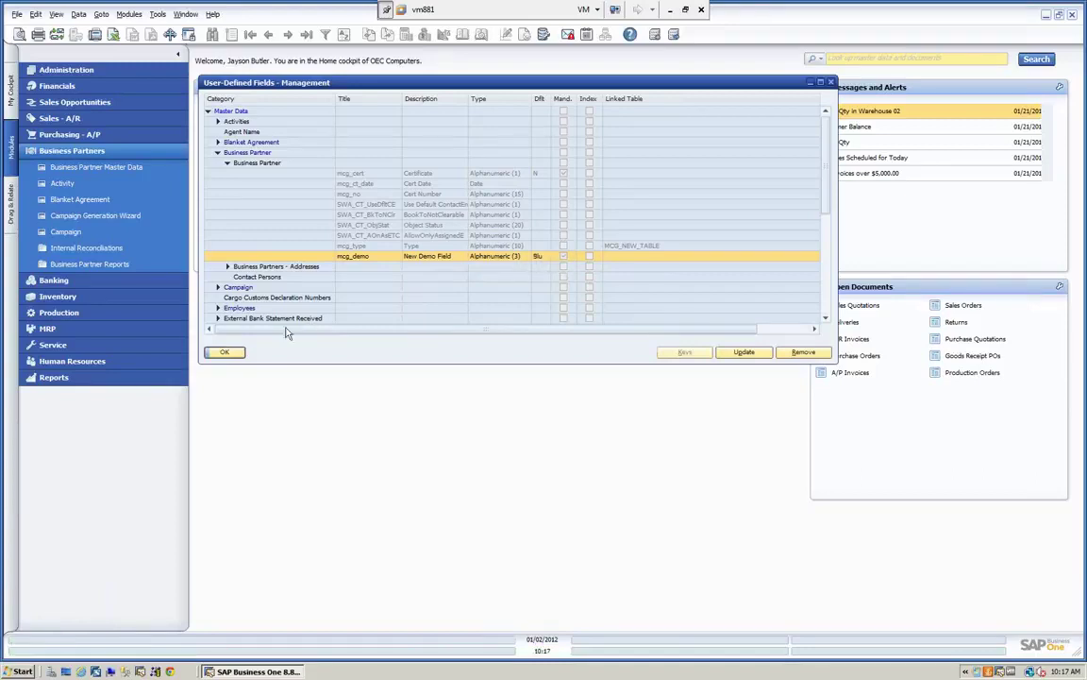
left_click(225, 352)
- Check the New Demo Field value across the Business Partner Master Data records, starting from the first one
left_click(95, 167)
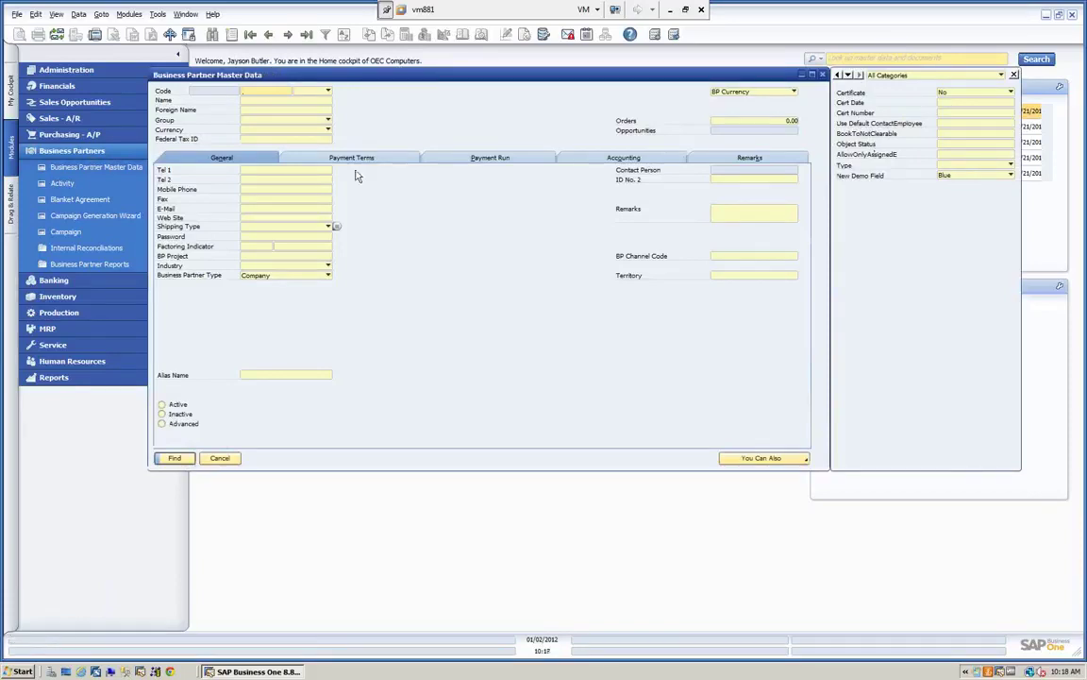
left_click(250, 35)
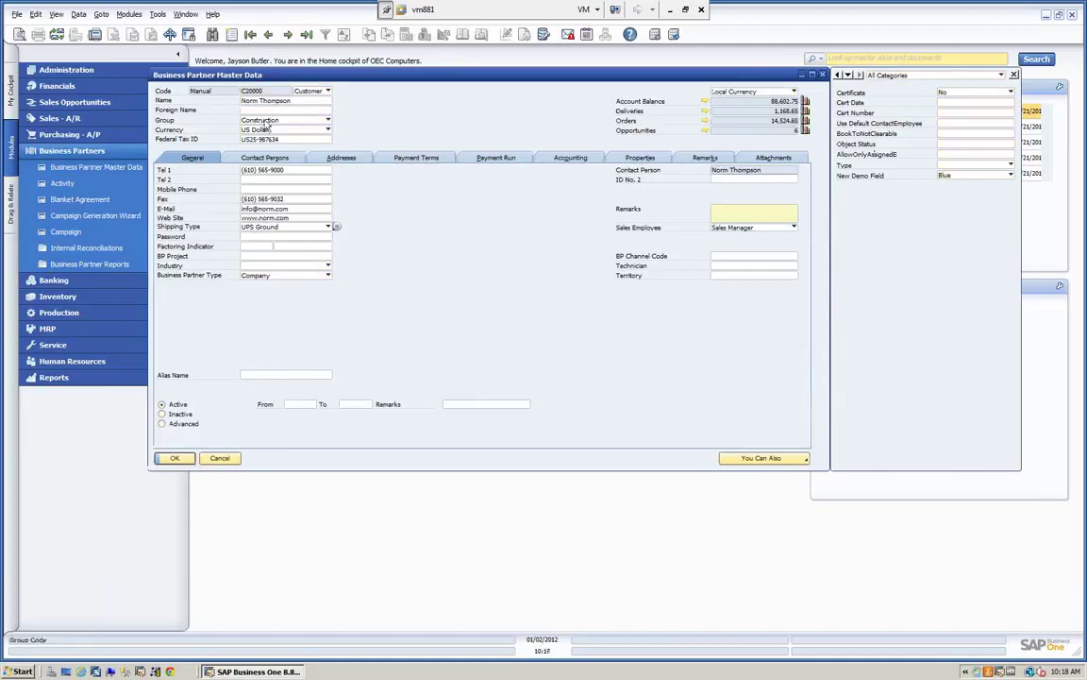
left_click(288, 35)
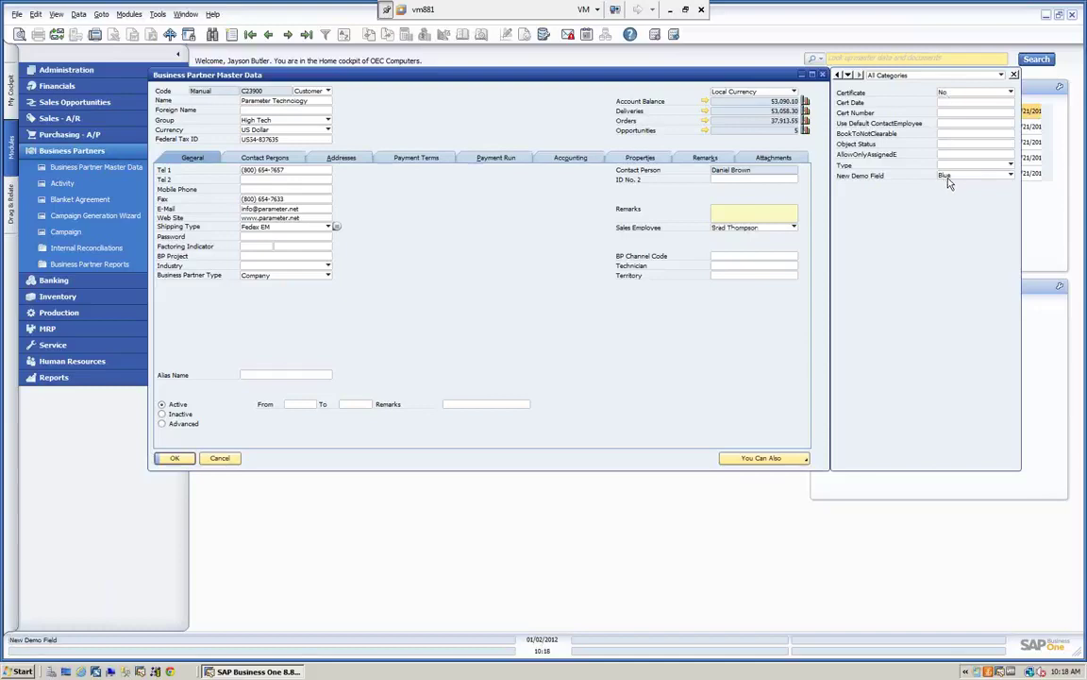
left_click(288, 35)
left_click(288, 35)
left_click(288, 35)
left_click(288, 35)
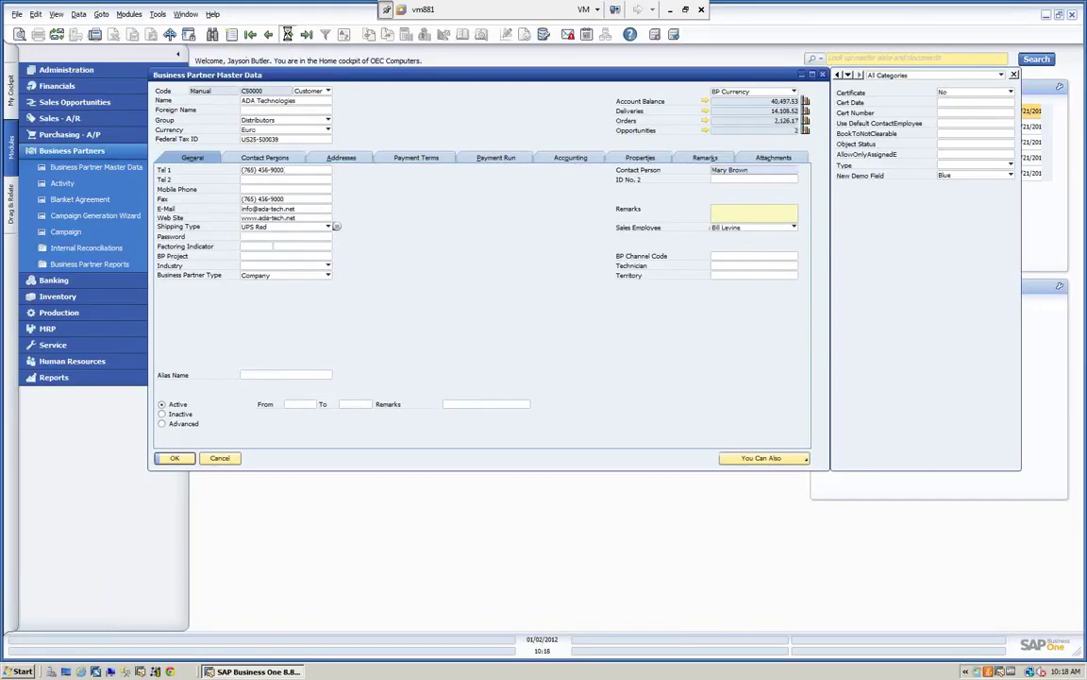
left_click(288, 35)
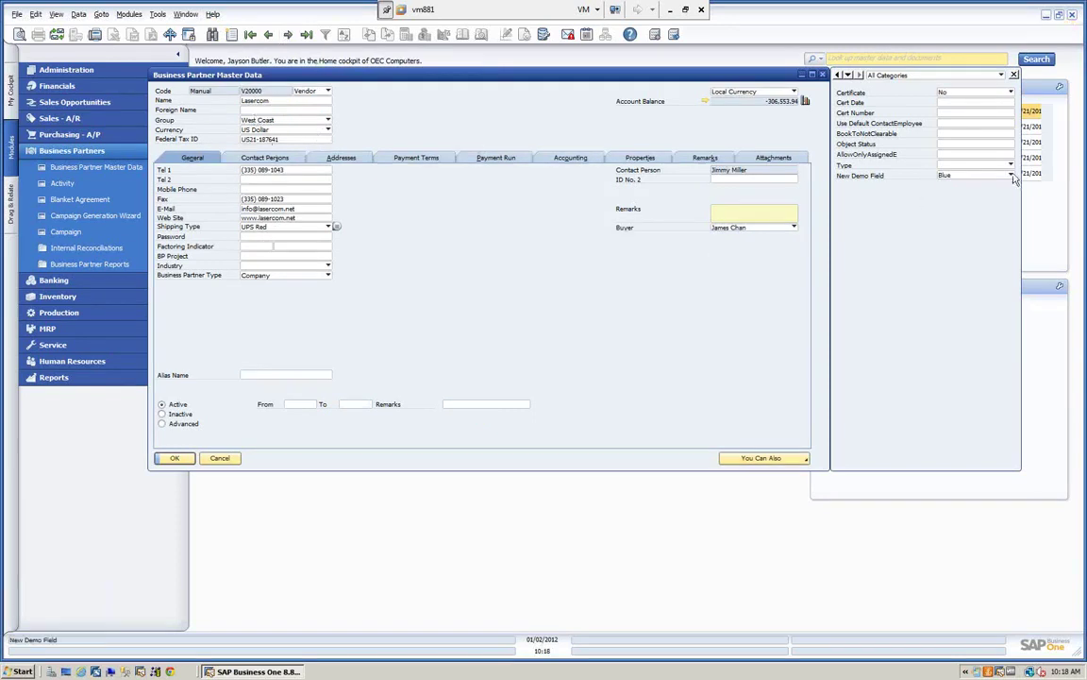
- Set the New Demo Field to Red for the vendor Lasercom, update the record, and close the master data window
left_click(972, 175)
left_click(946, 187)
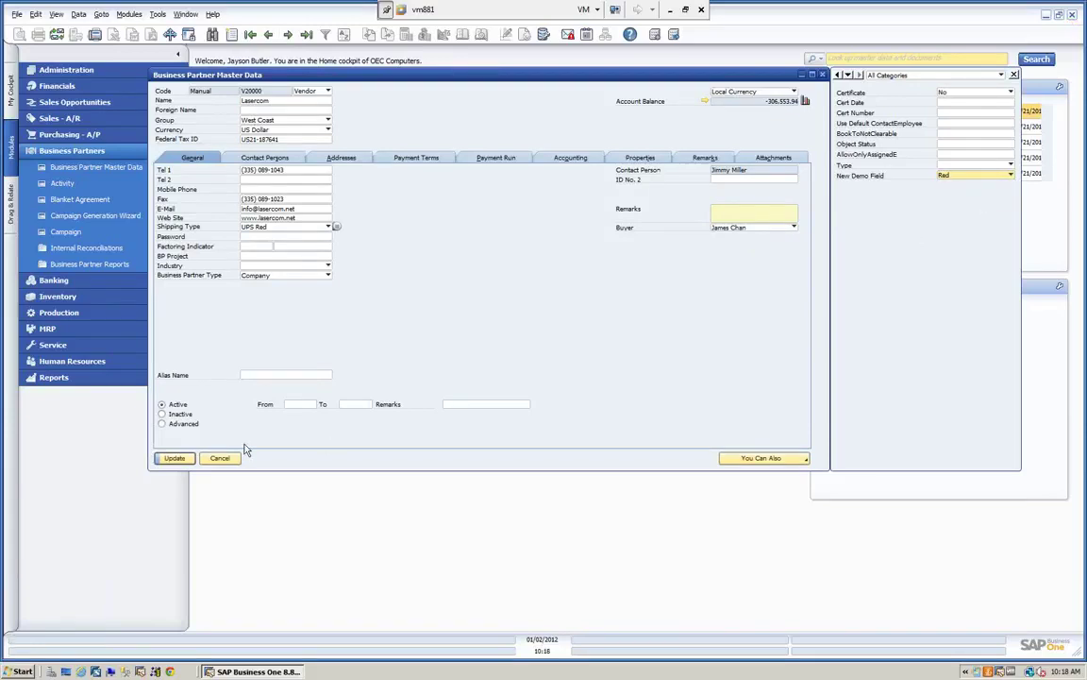
left_click(176, 458)
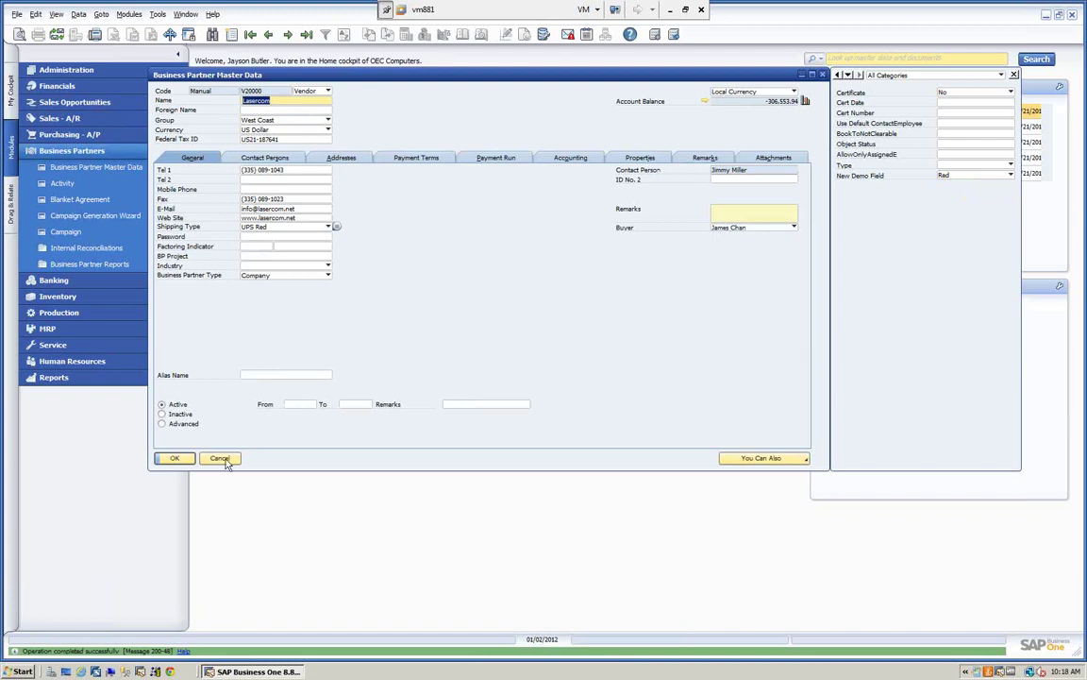
left_click(225, 460)
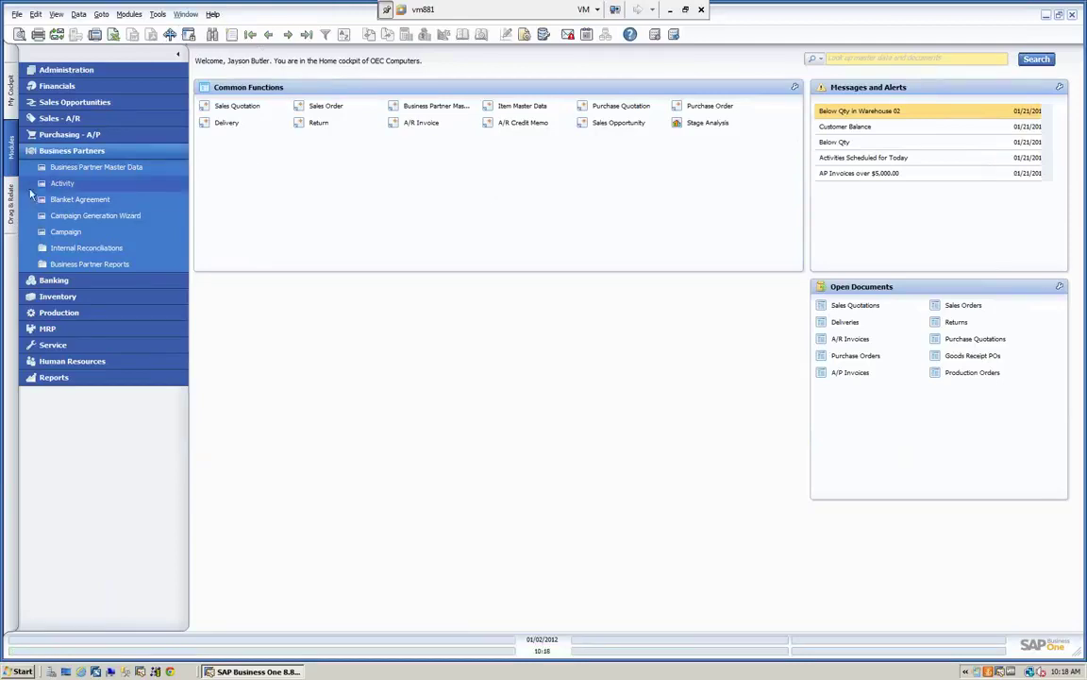
- Reopen Business Partner Master Data and find the Earthshaker Corporation record using e as the name search text
left_click(101, 167)
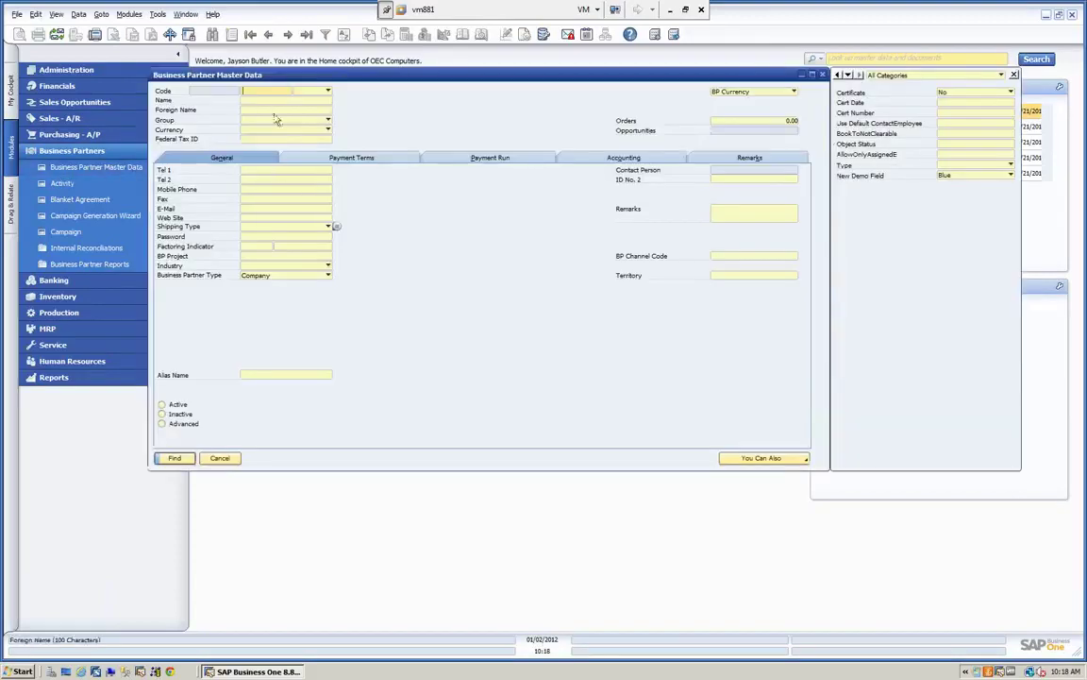
left_click(247, 99)
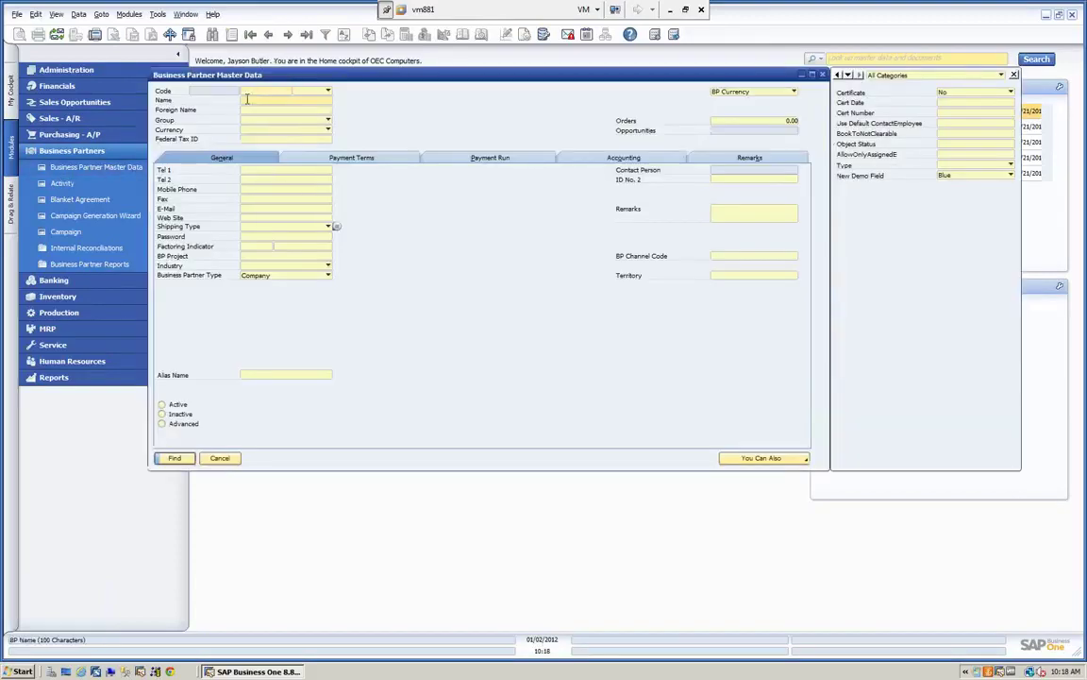
key("Tab")
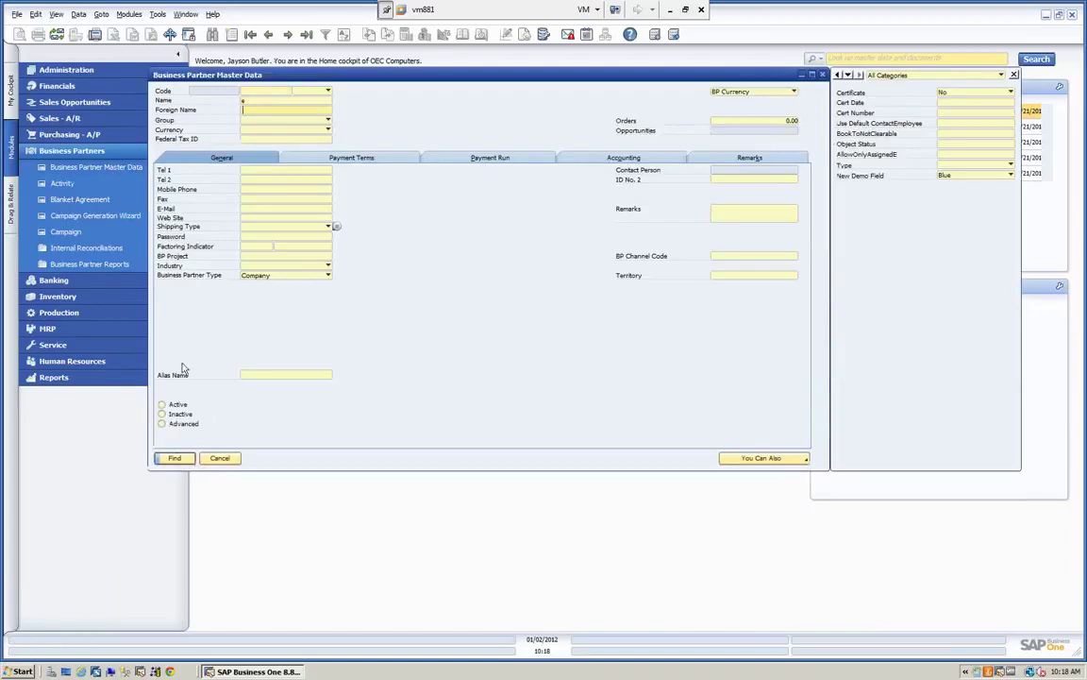
left_click(175, 458)
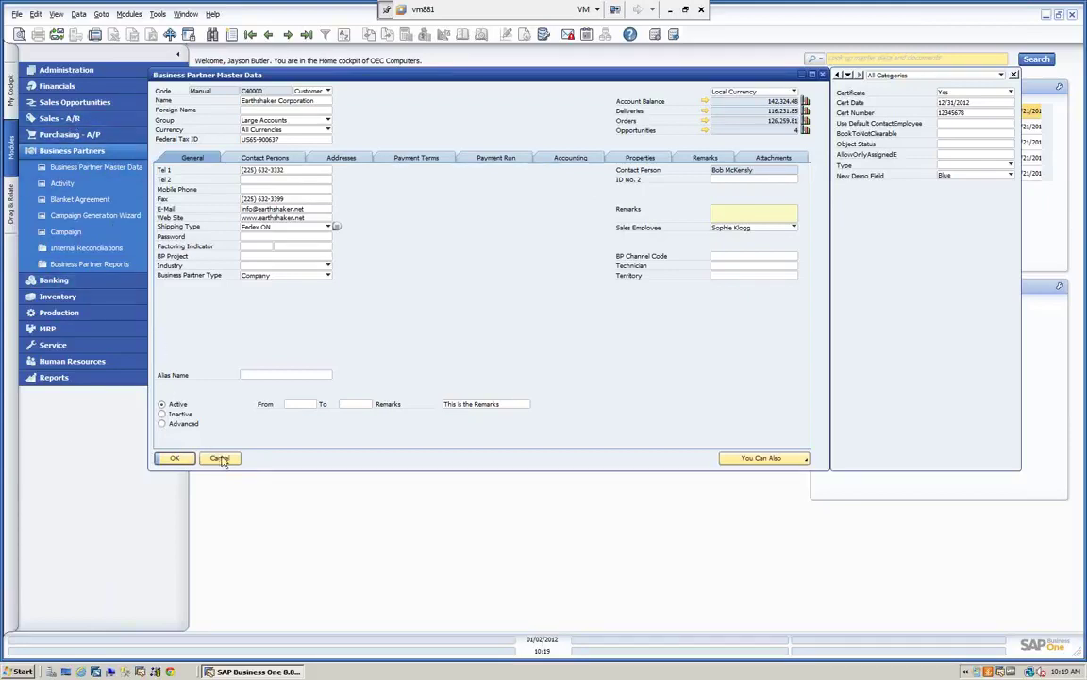
- In the user-defined fields settings, widen the window, set the order of Cert Date to 1 and Certificate to 2, and confirm
left_click(157, 15)
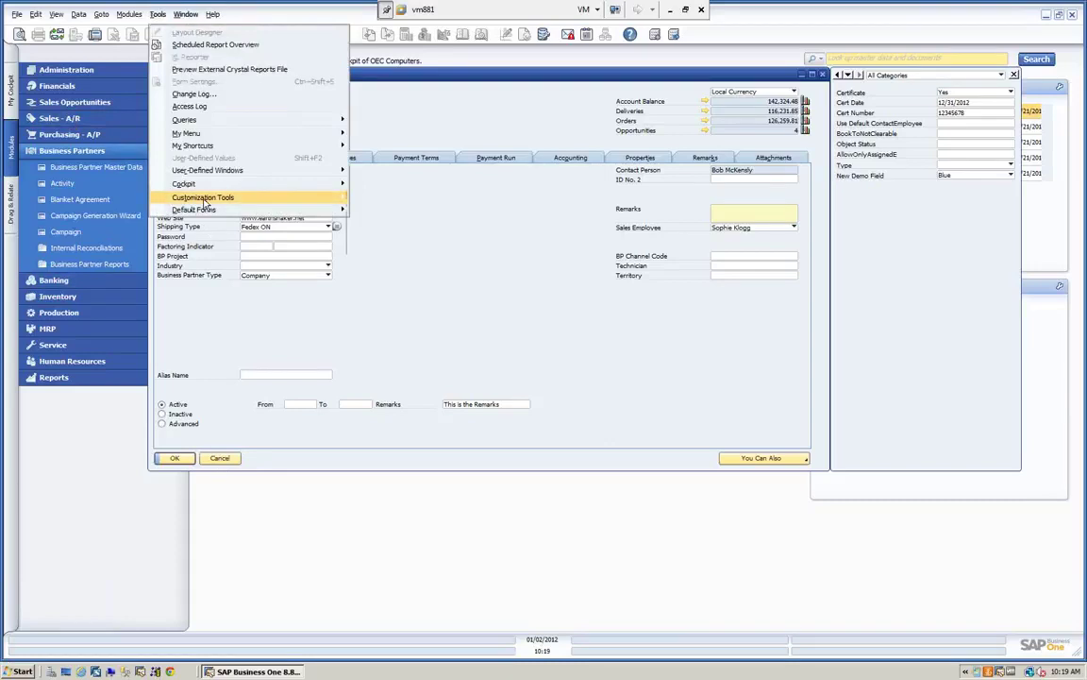
mouse_move(204, 200)
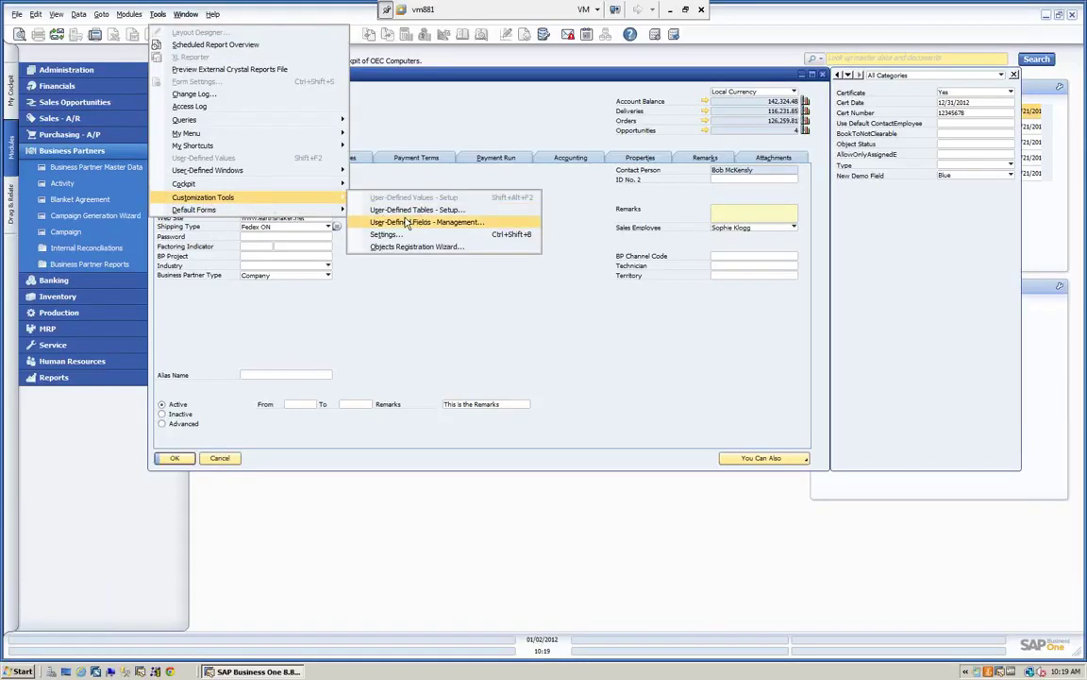
left_click(383, 236)
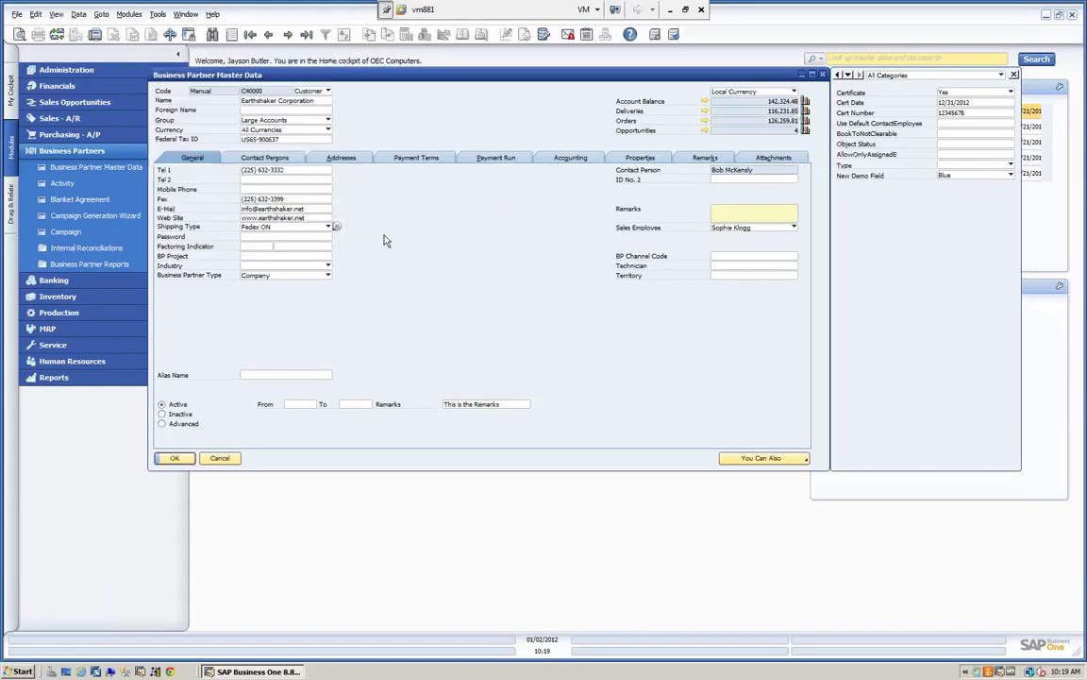
left_click_drag(289, 109, 532, 140)
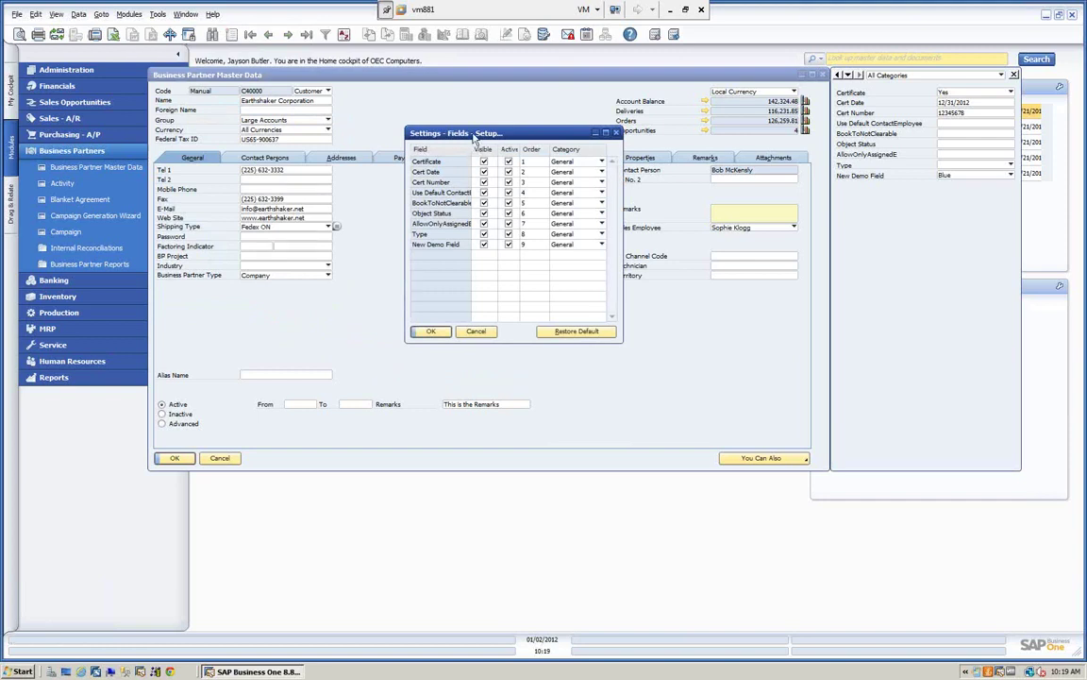
left_click_drag(430, 133, 333, 126)
left_click_drag(526, 168, 704, 168)
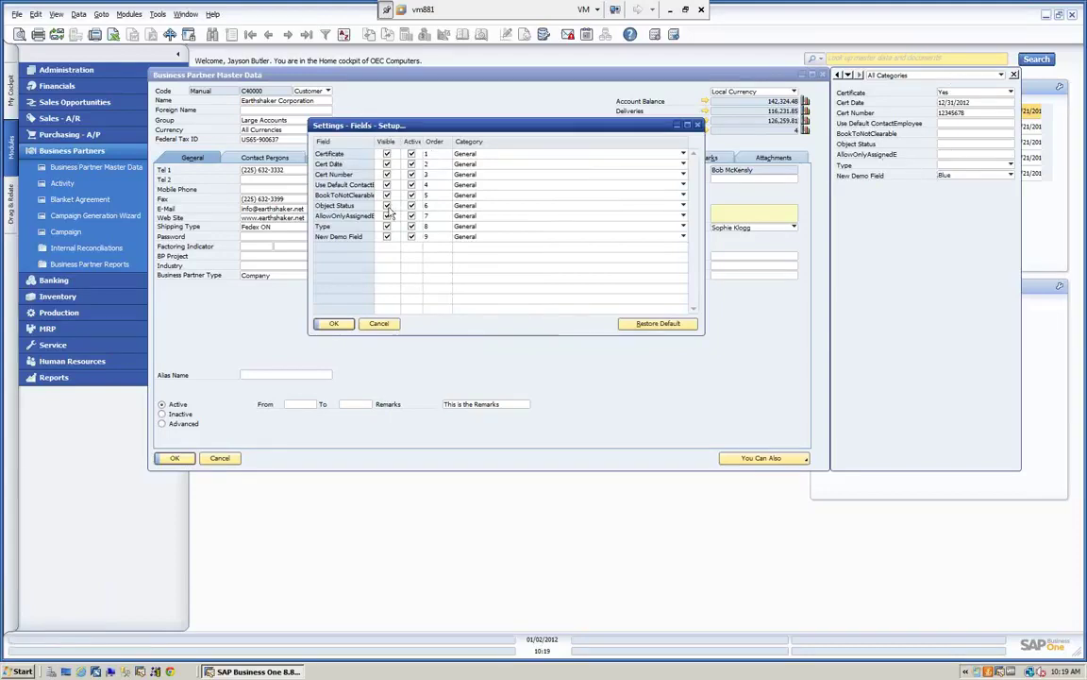
left_click(432, 164)
type("1")
left_click(435, 153)
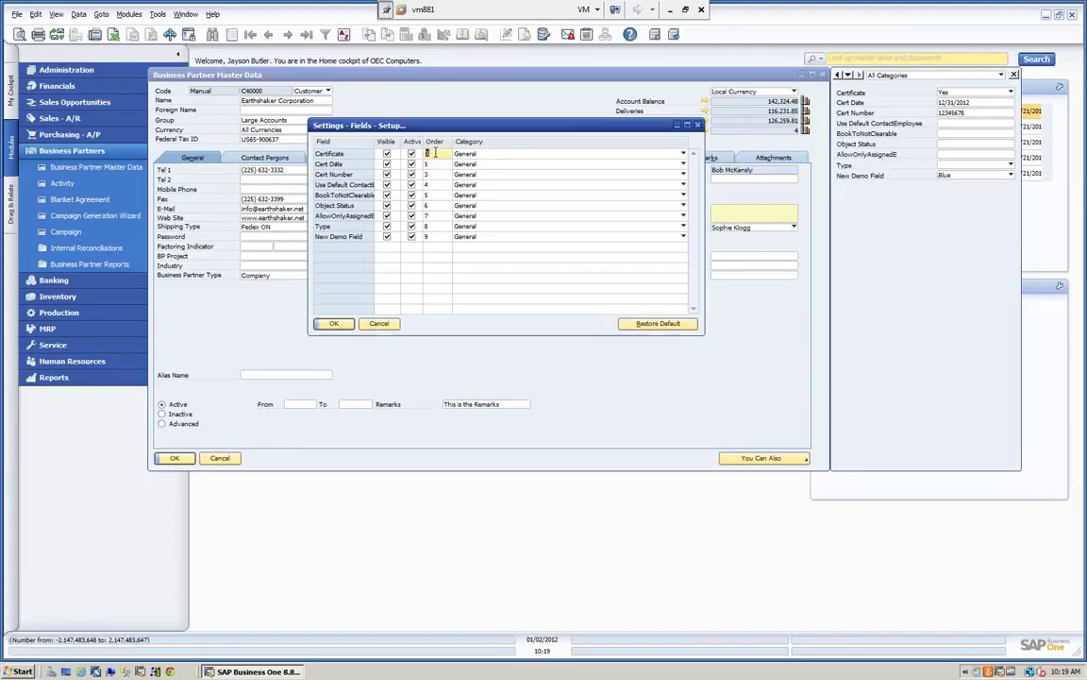
left_click(333, 324)
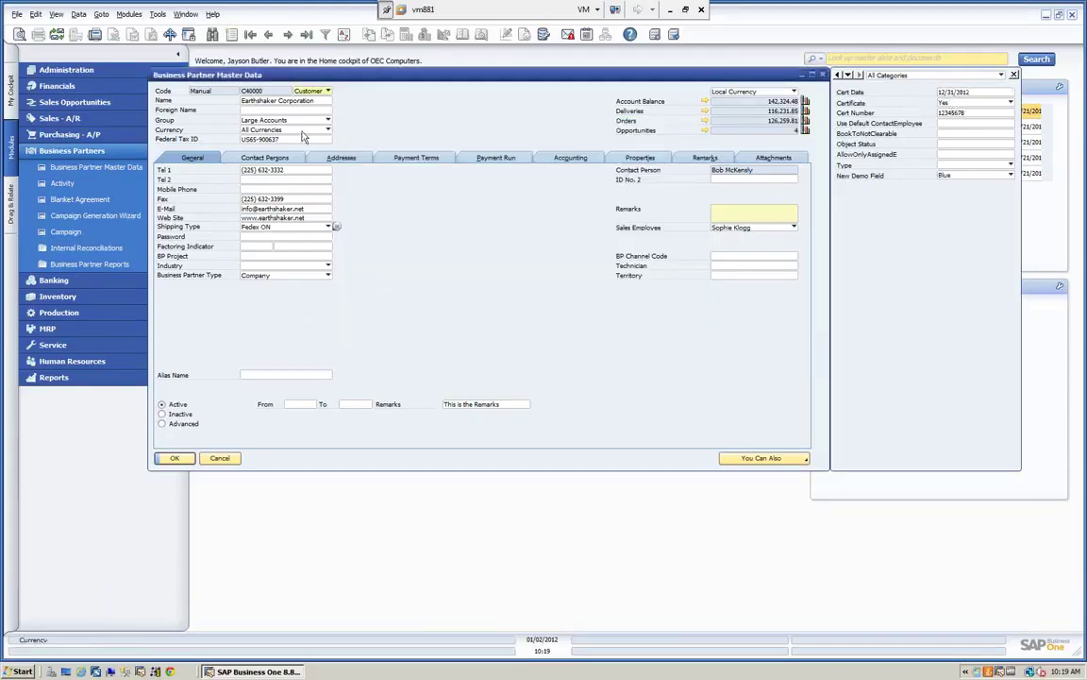
- Reopen the user-defined fields settings and set the order of Certificate to 1 and Cert Date to 2
left_click(157, 15)
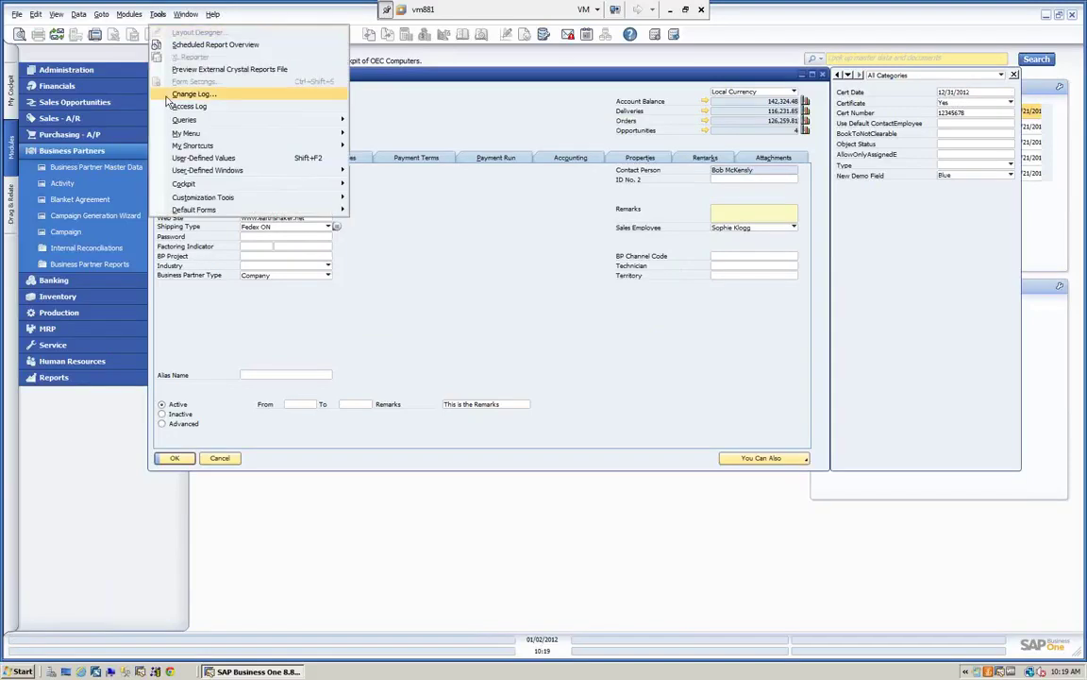
mouse_move(203, 197)
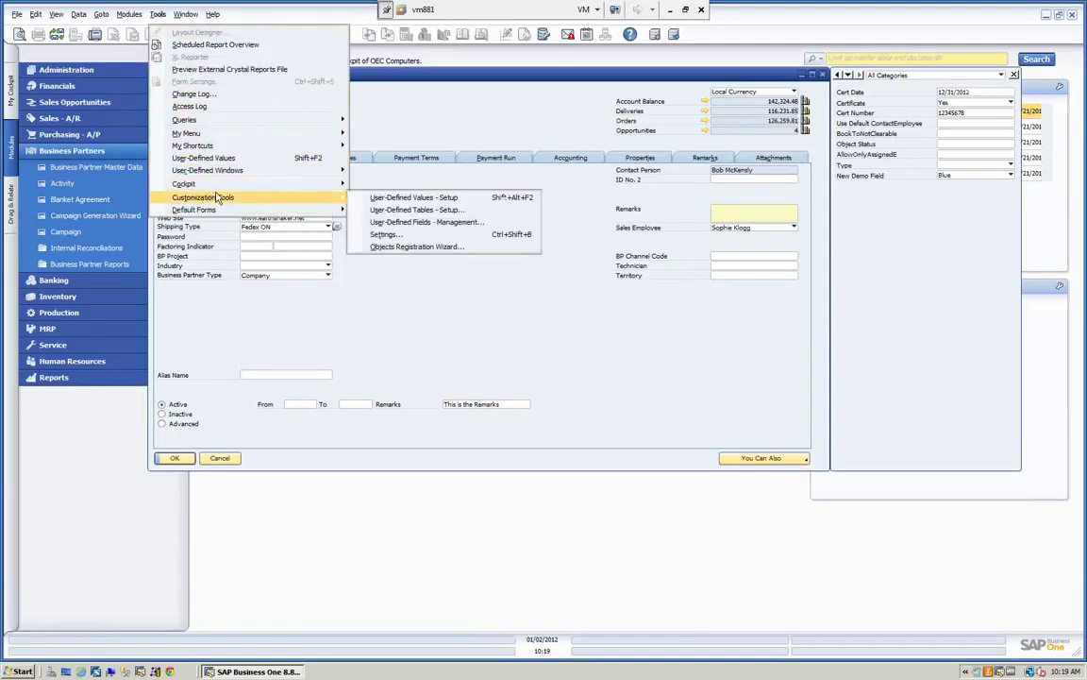
left_click(382, 235)
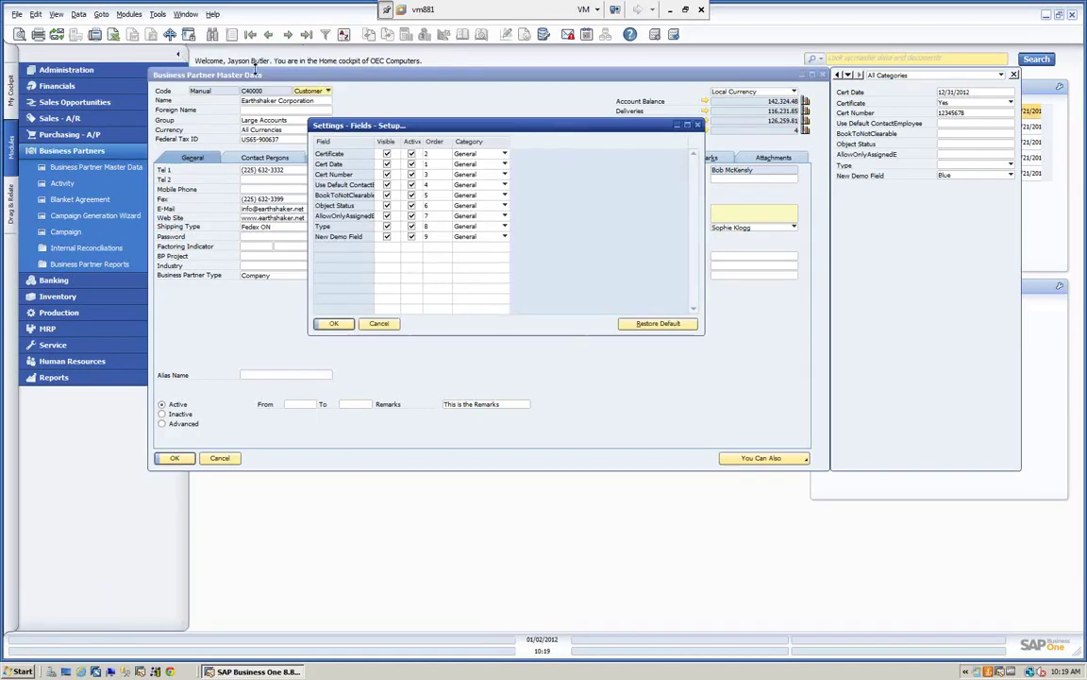
left_click(432, 154)
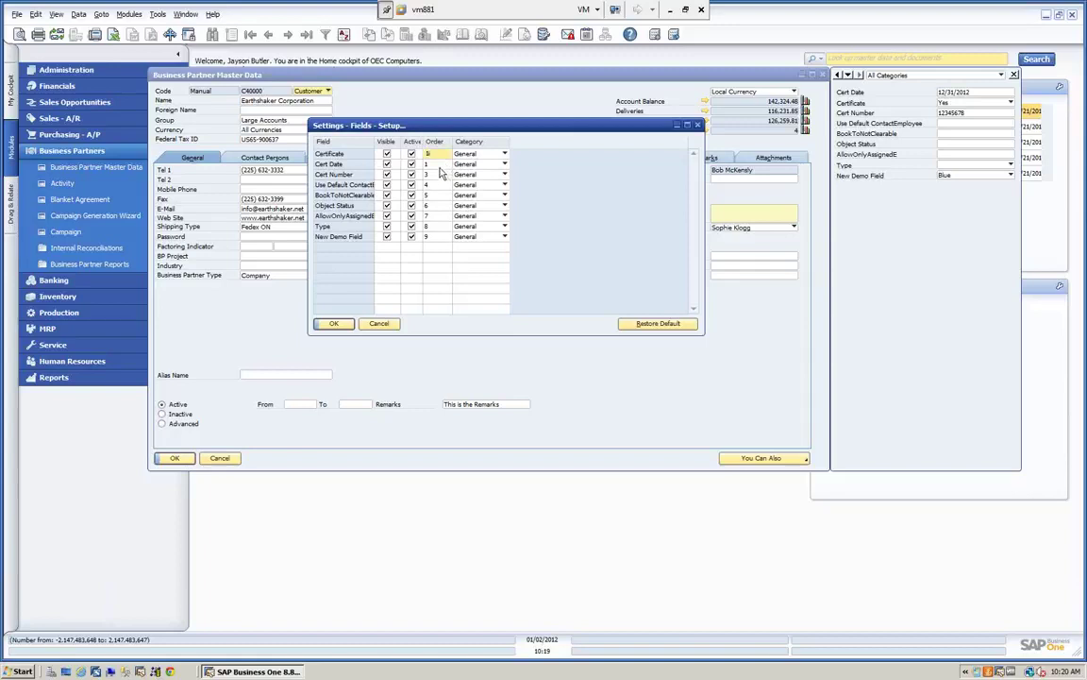
left_click(440, 167)
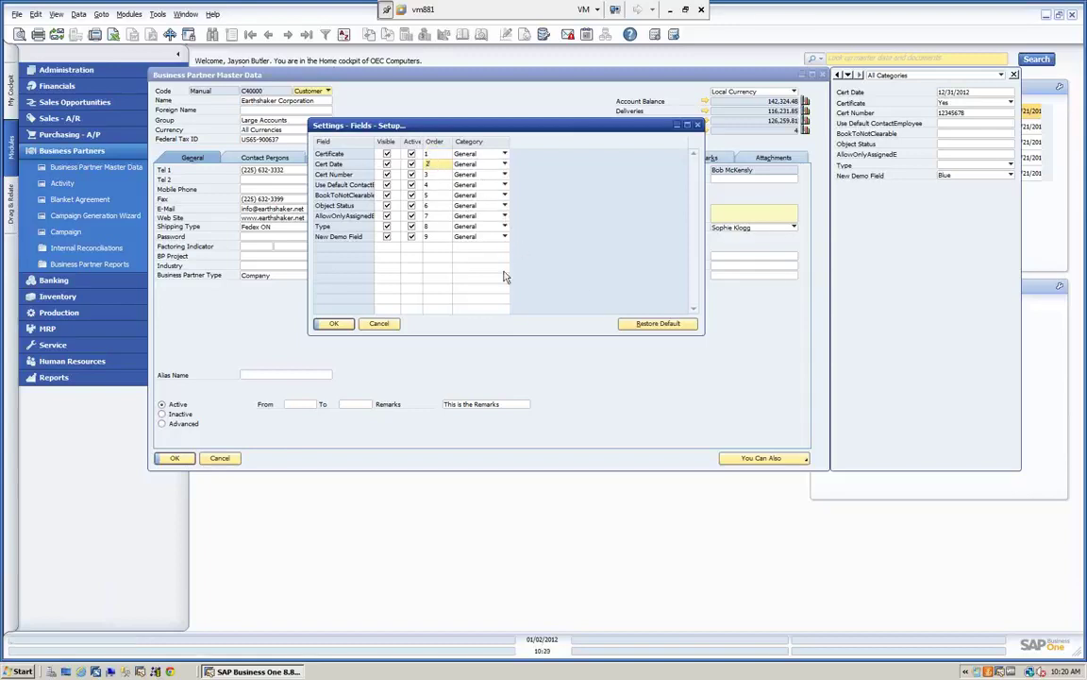
- Define a new field category named Certificate from the Certificate field's row and save it
left_click(505, 154)
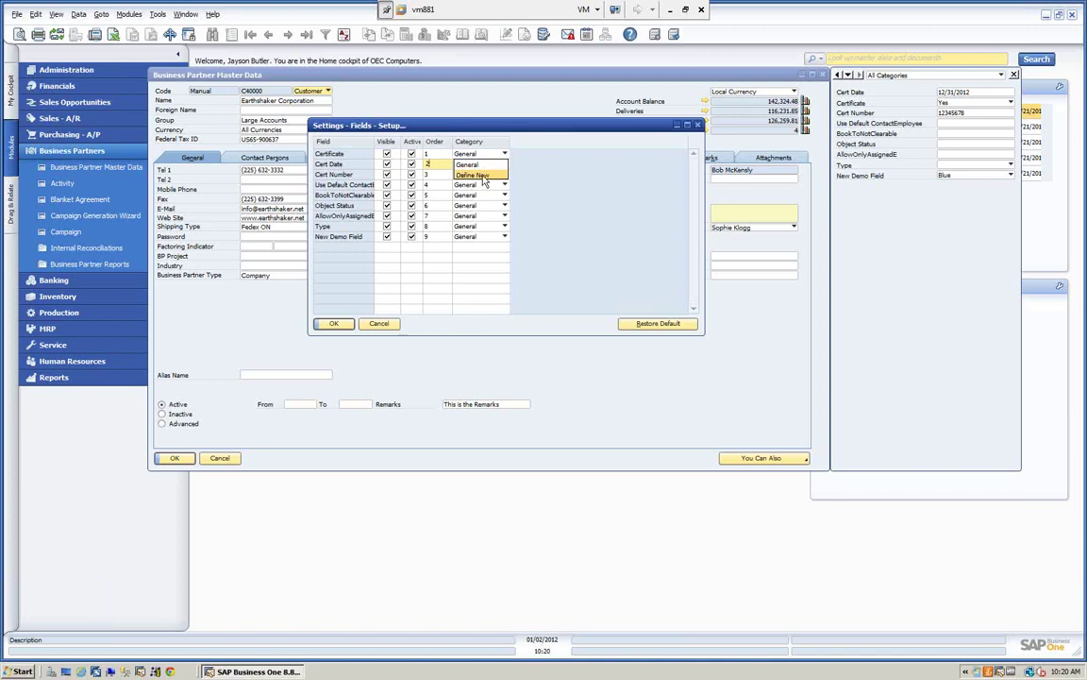
left_click(482, 176)
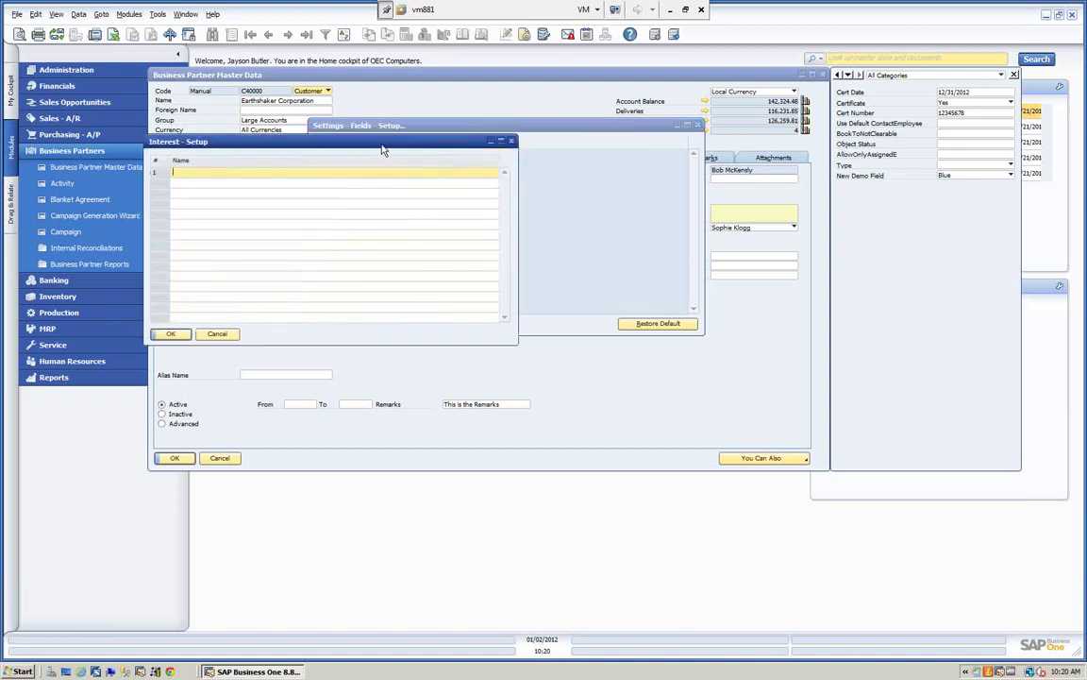
left_click_drag(608, 229, 609, 229)
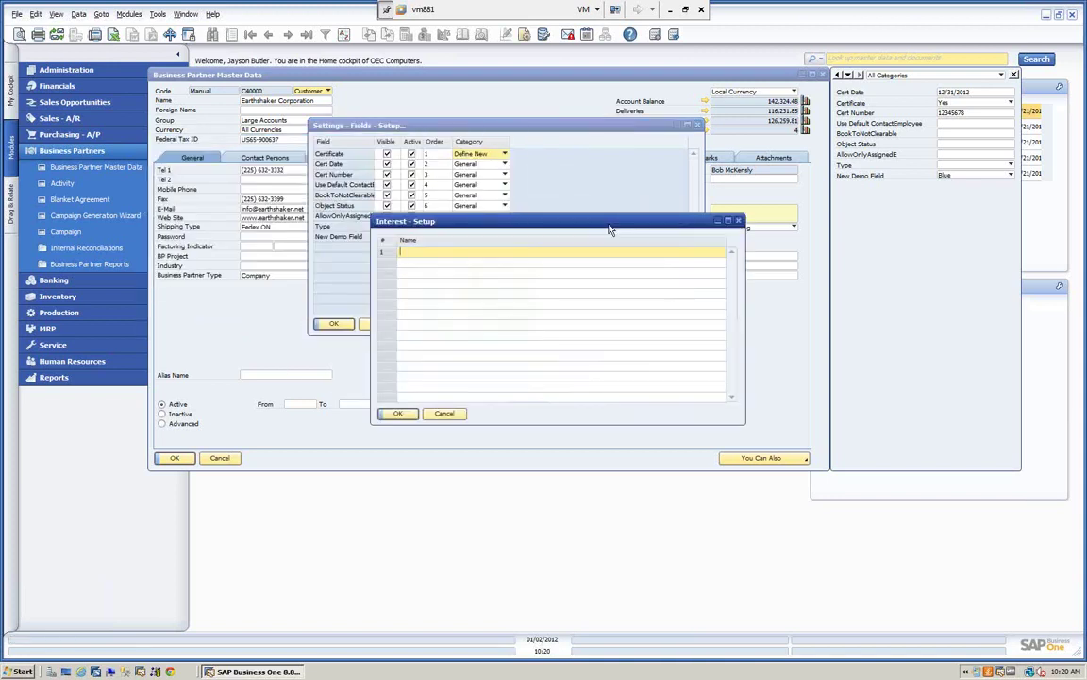
type("Certif")
type("icate")
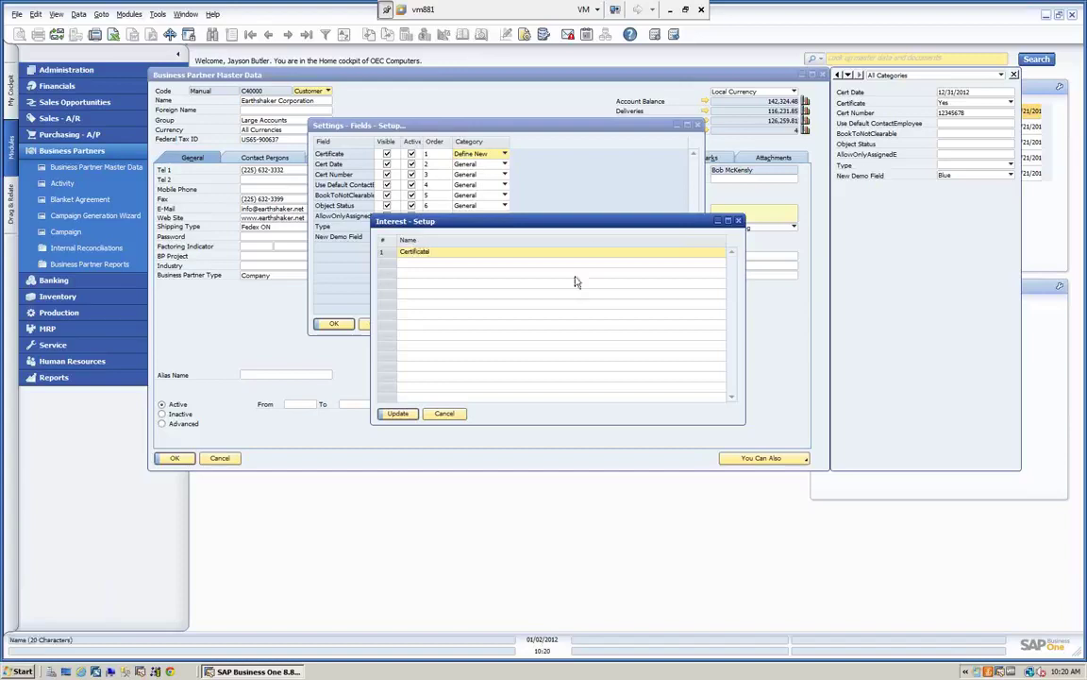
left_click(397, 414)
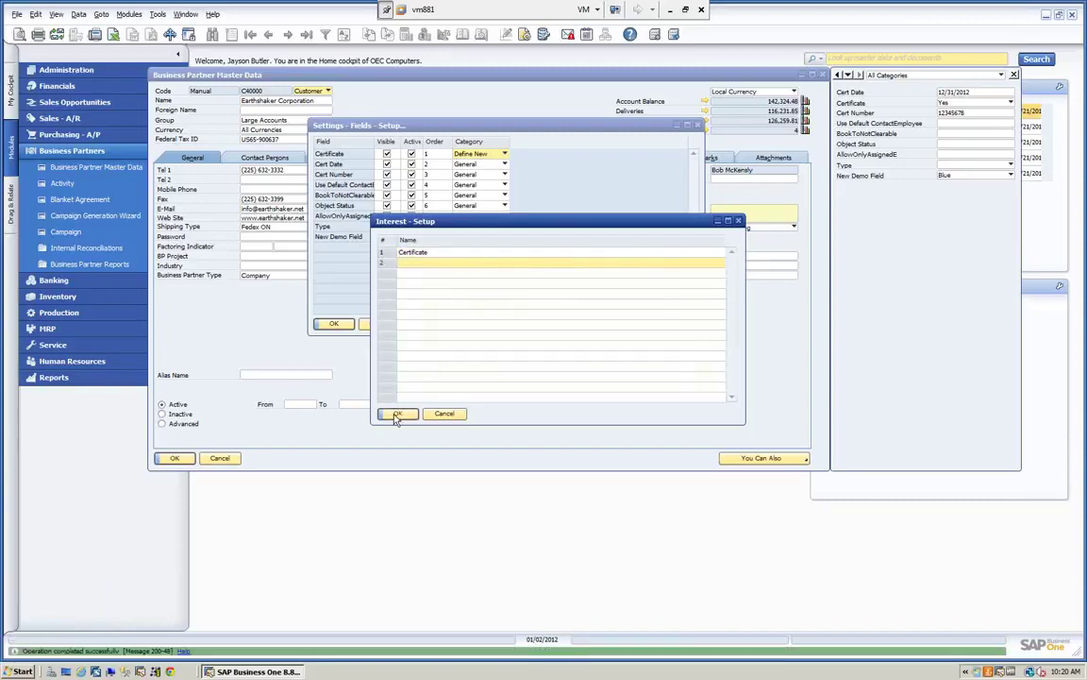
left_click(397, 415)
- Assign the Certificate category to the Certificate, Cert Date and Cert Number fields
left_click(505, 154)
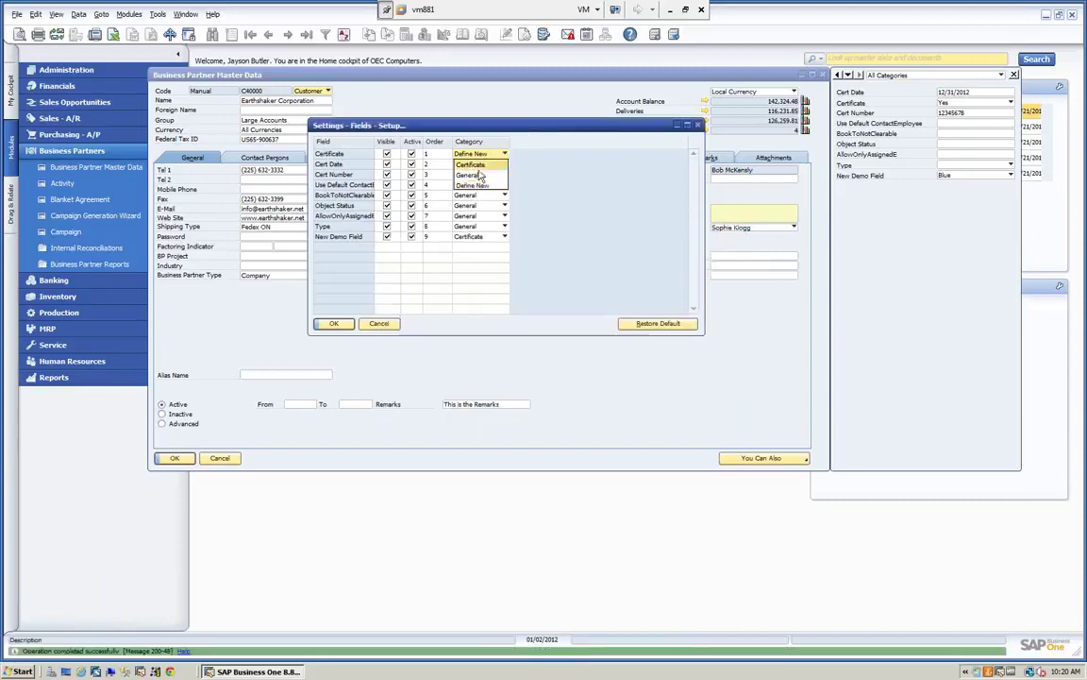
left_click(481, 167)
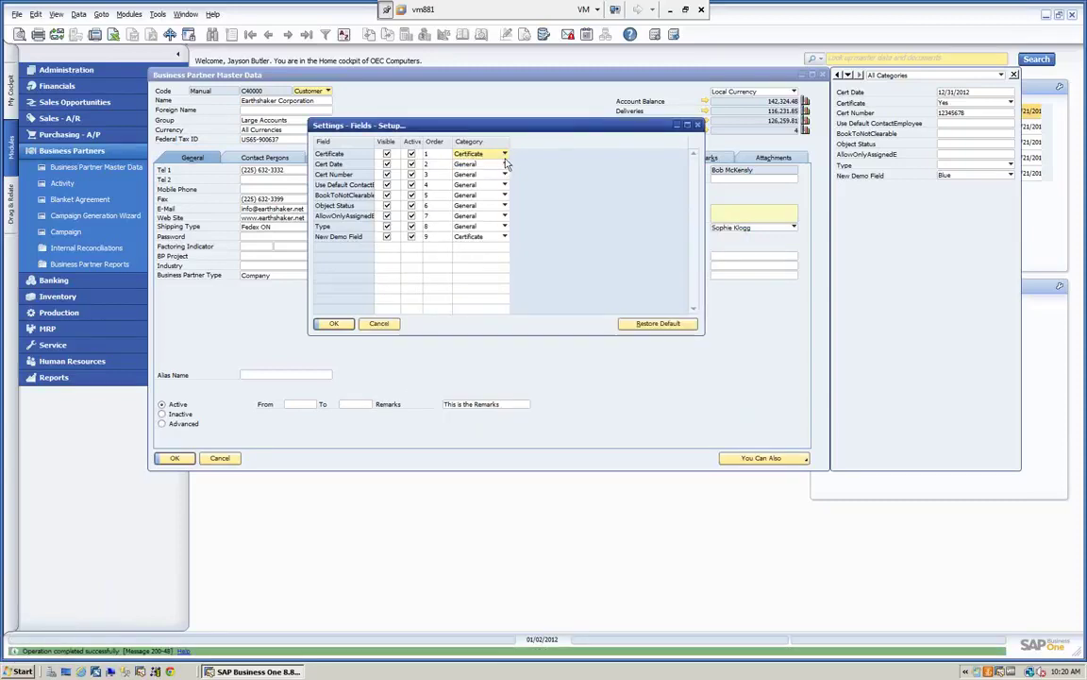
left_click(506, 156)
left_click(474, 165)
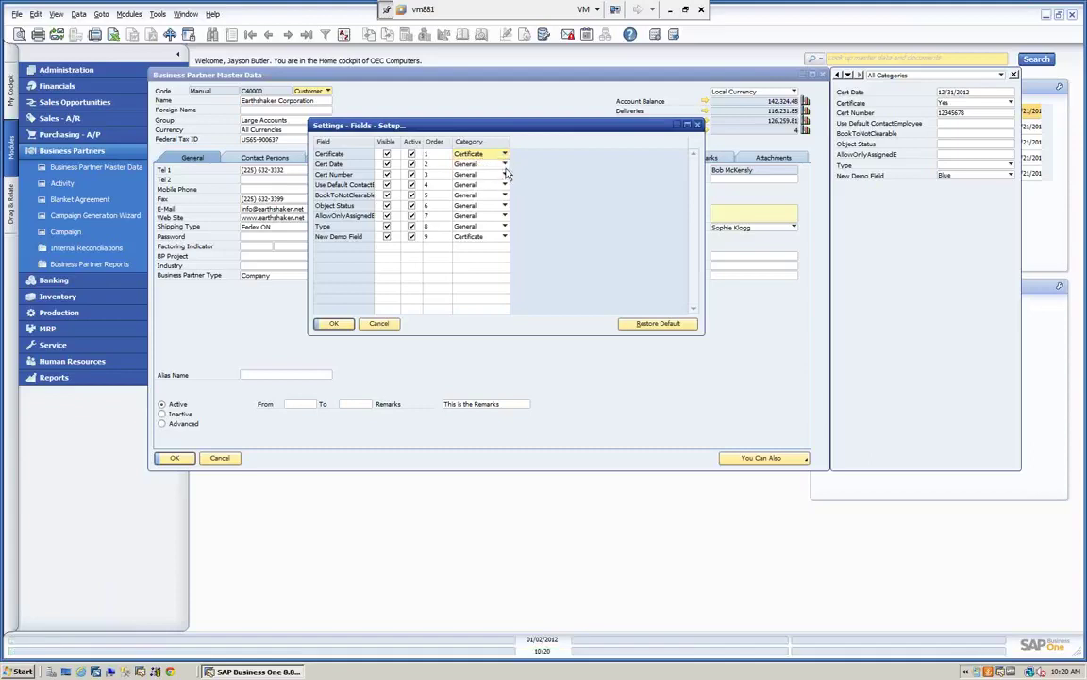
left_click(504, 164)
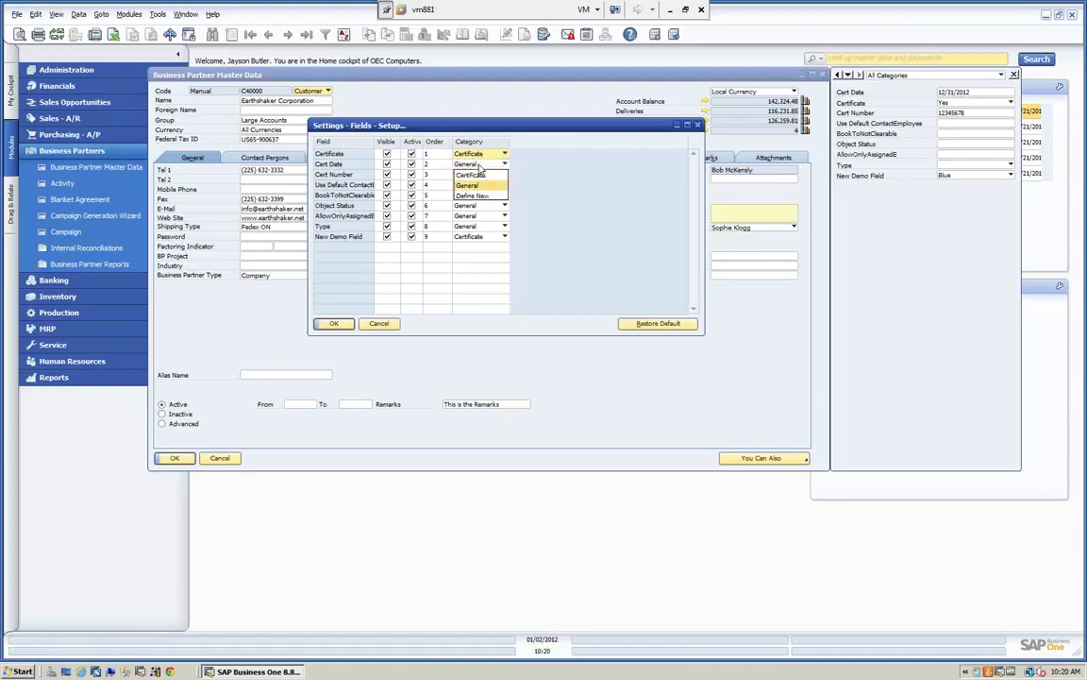
left_click(498, 174)
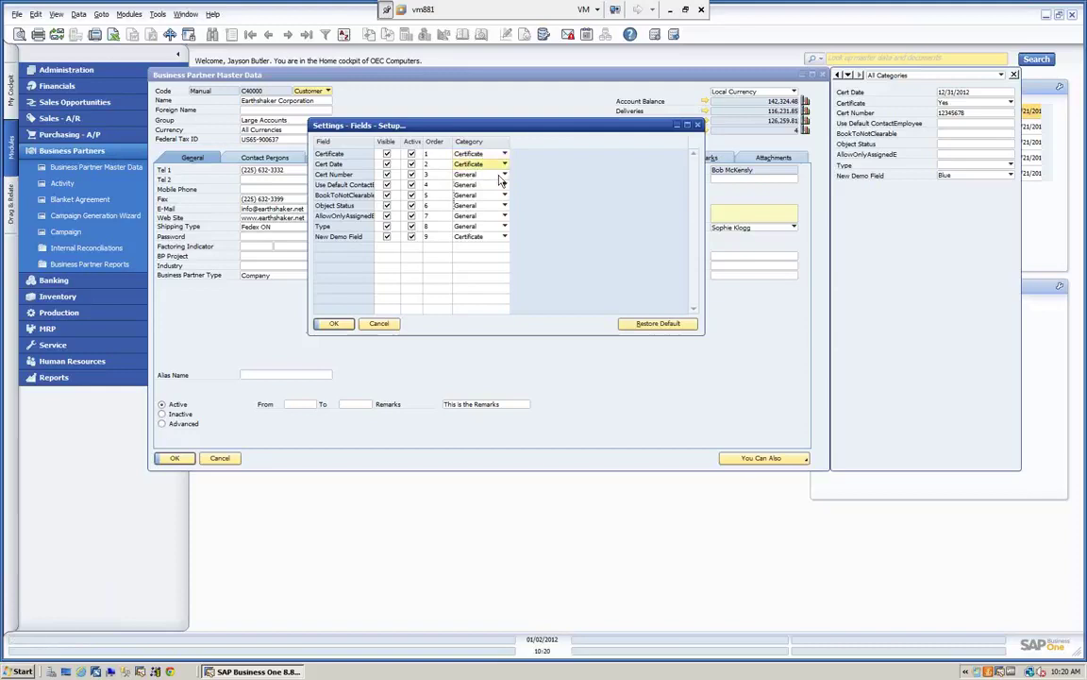
left_click(504, 175)
left_click(483, 185)
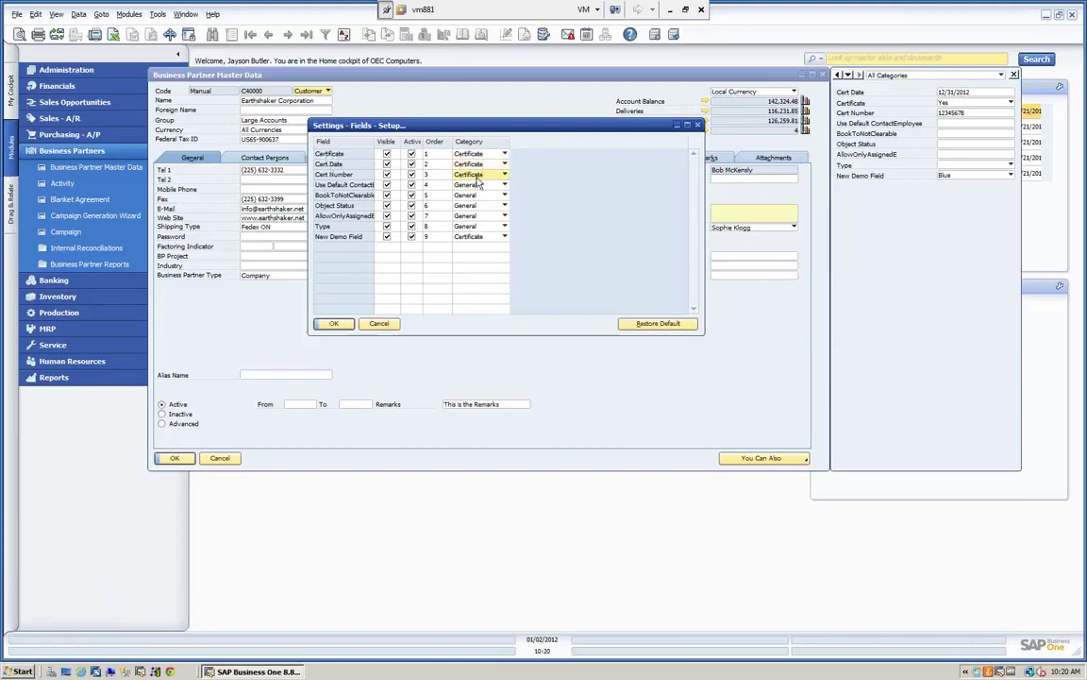
- Set the category of the New Demo Field to General and confirm the field settings
left_click(504, 237)
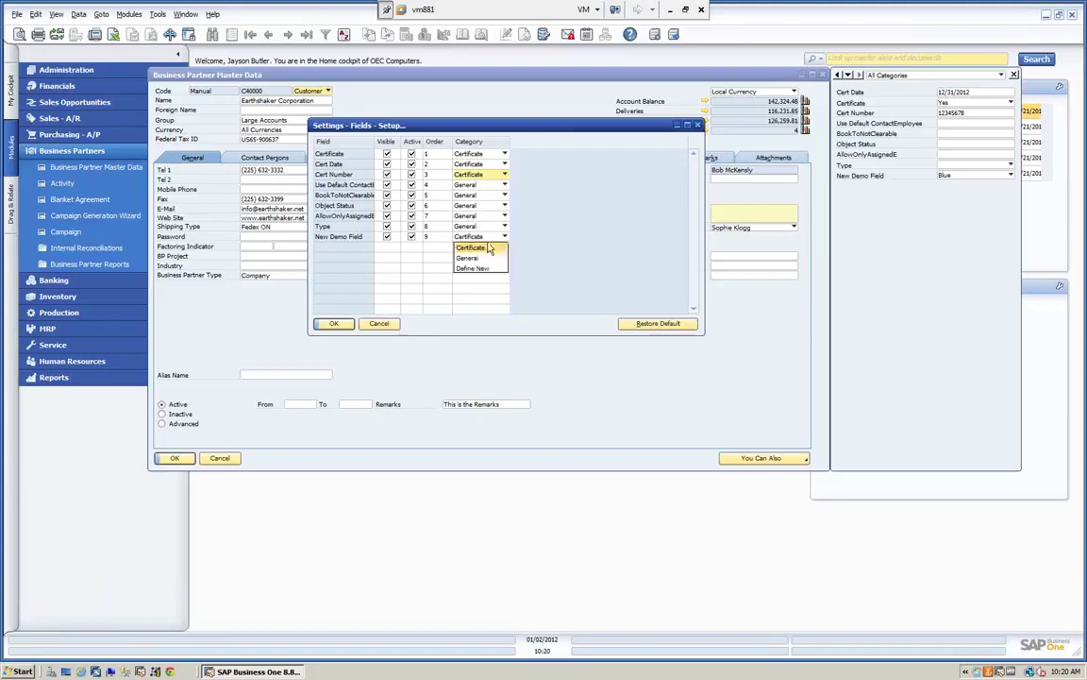
left_click(468, 257)
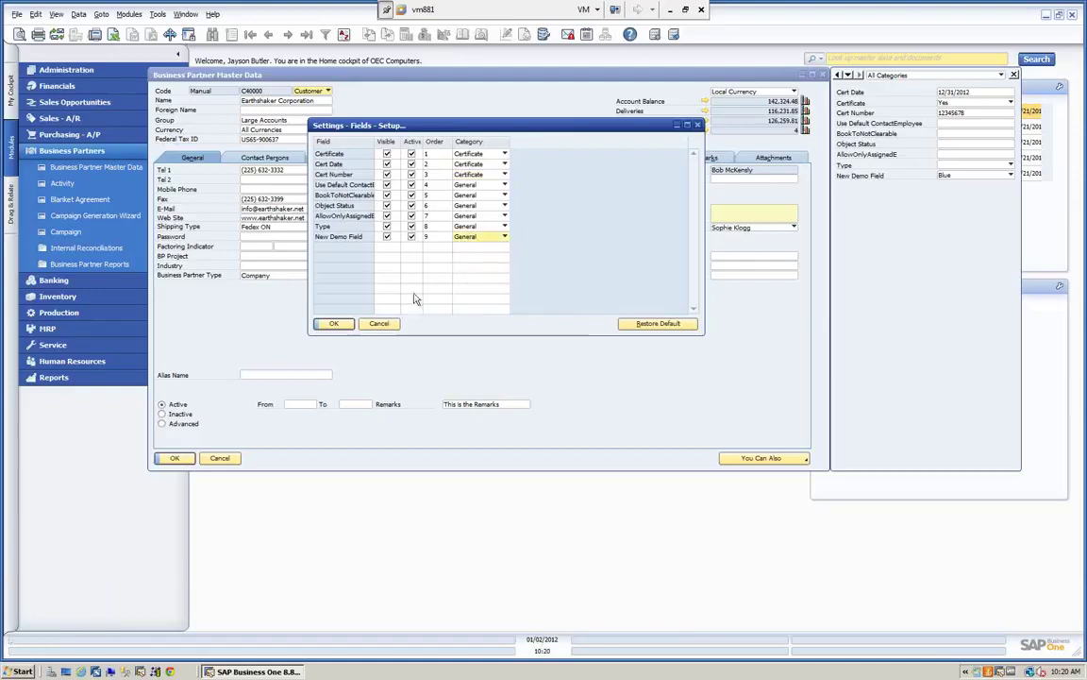
left_click(333, 324)
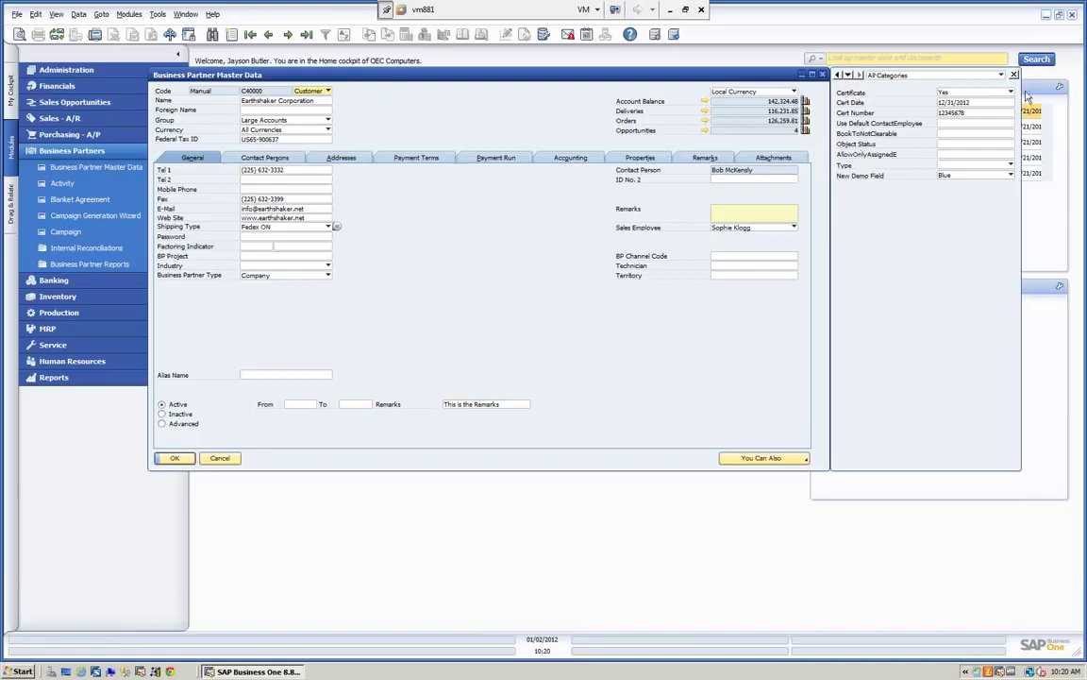
- Show only the Certificate category of user-defined fields beside the Earthshaker Corporation record
left_click(1001, 76)
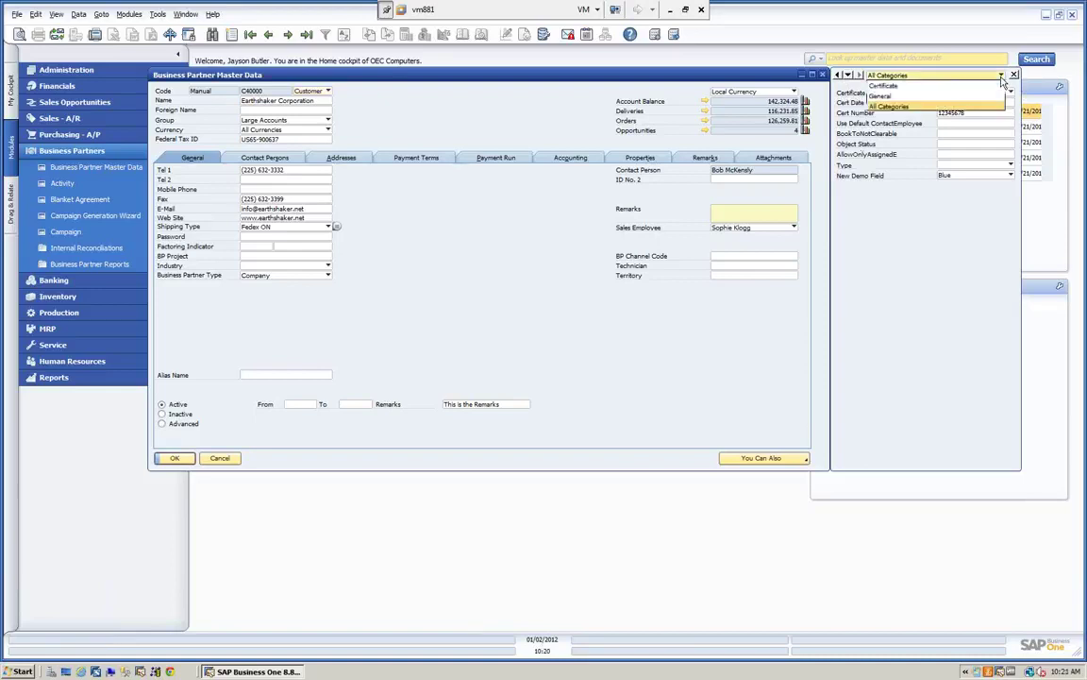
left_click(892, 91)
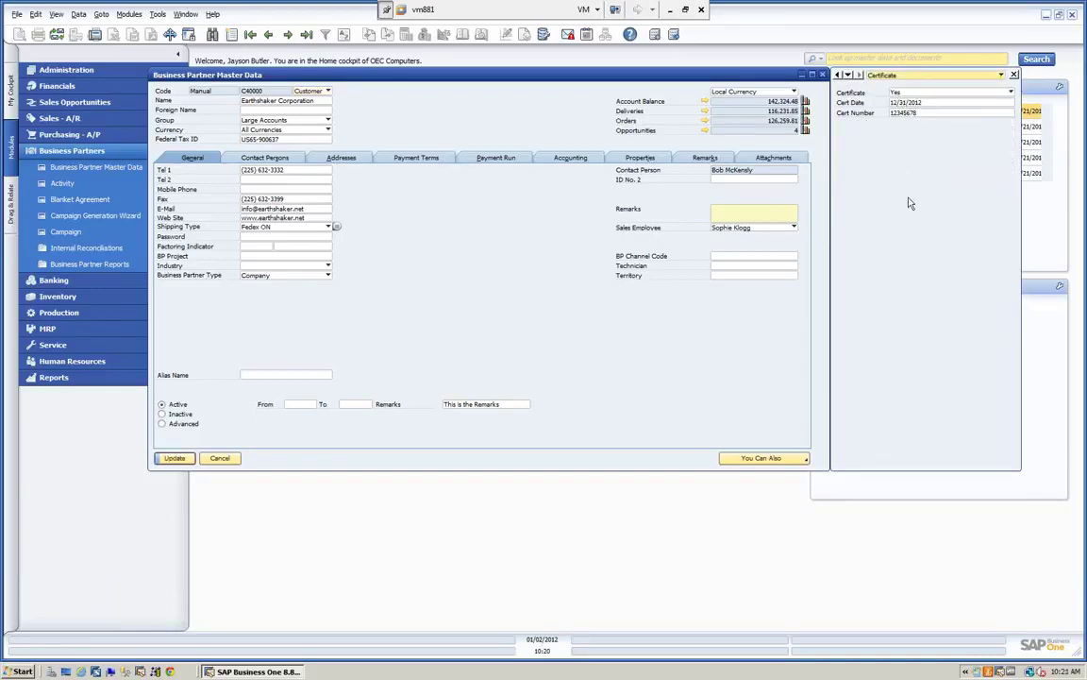
- Show only the General category of user-defined fields beside the Earthshaker Corporation record
left_click(1001, 75)
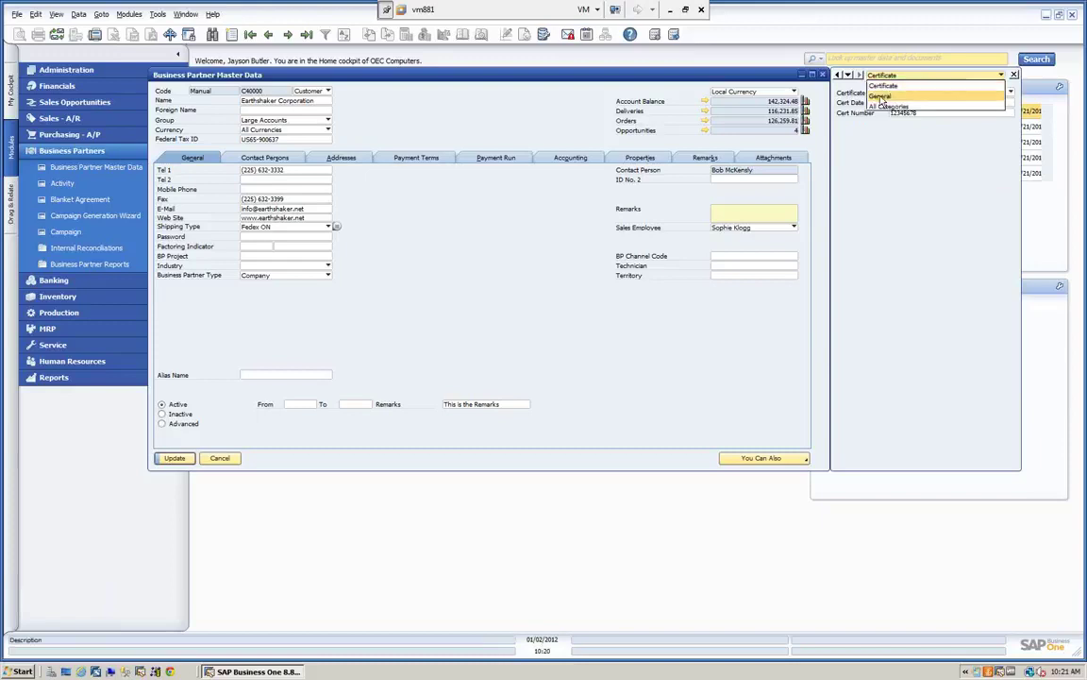
left_click(916, 97)
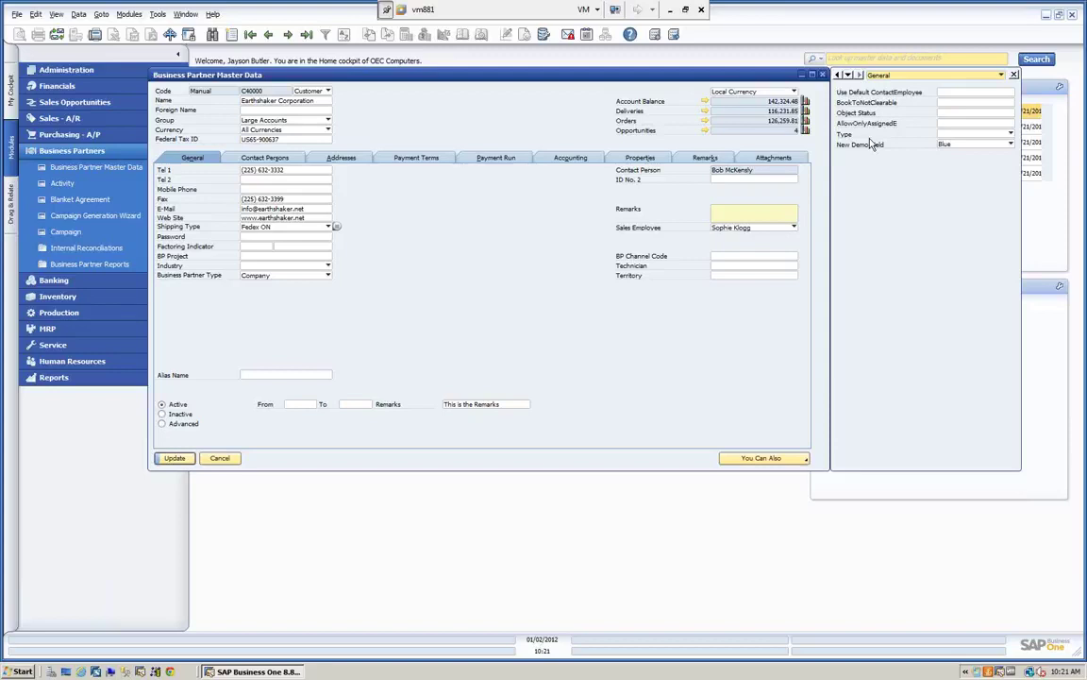
- In the user-defined field settings, try hiding New Demo Field and restore it as visible and active
left_click(158, 15)
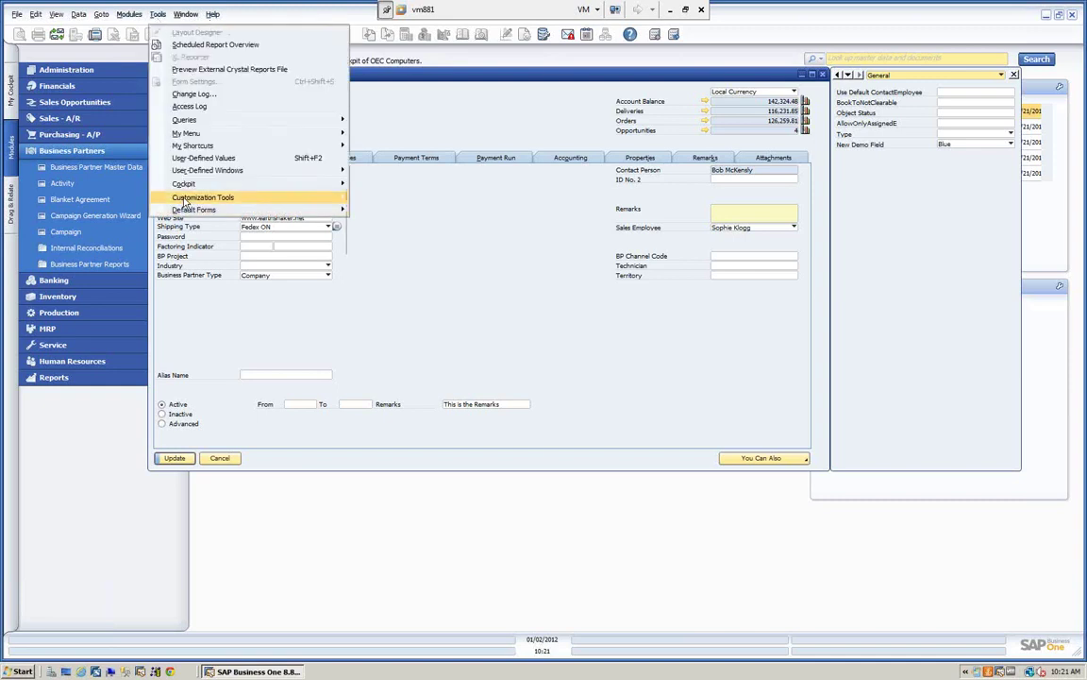
mouse_move(186, 202)
left_click(383, 229)
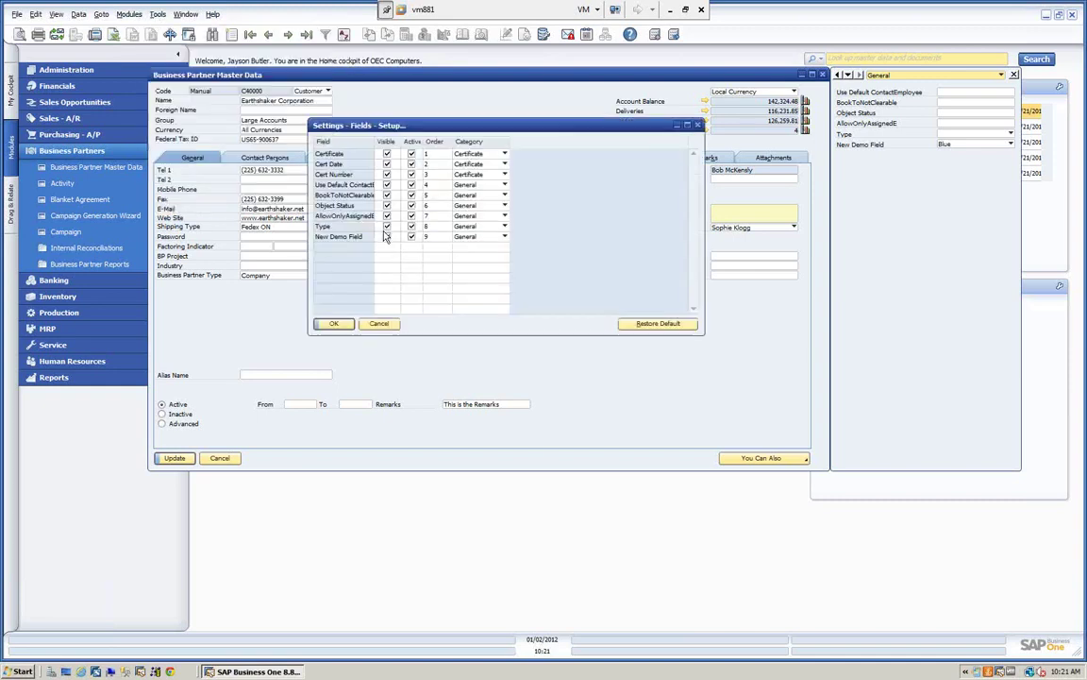
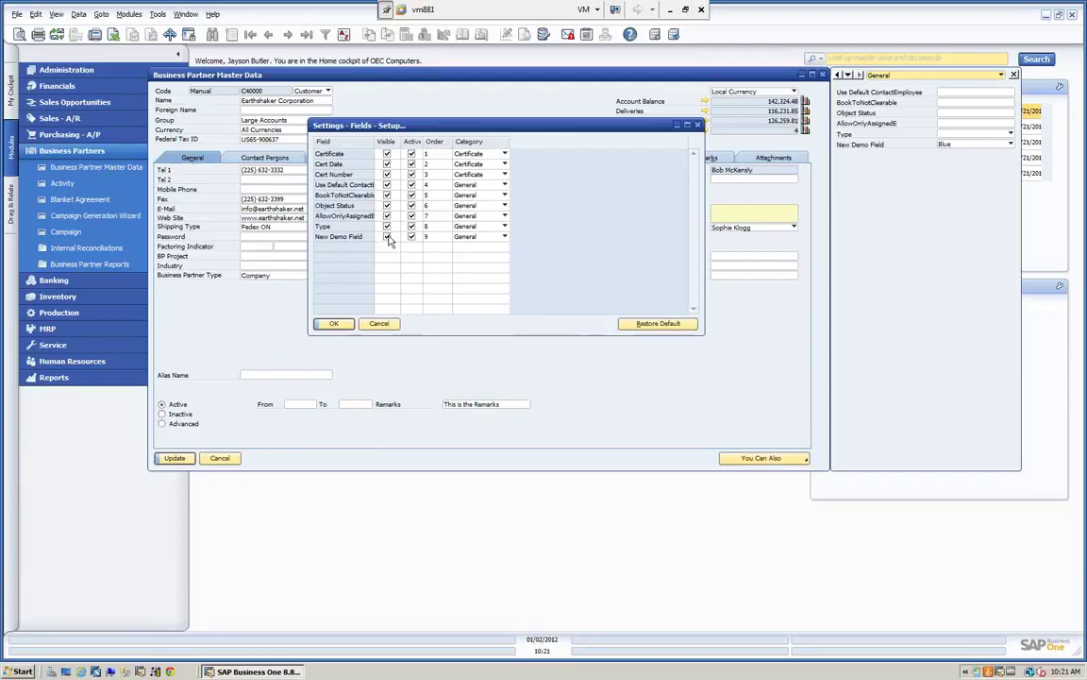
left_click(387, 236)
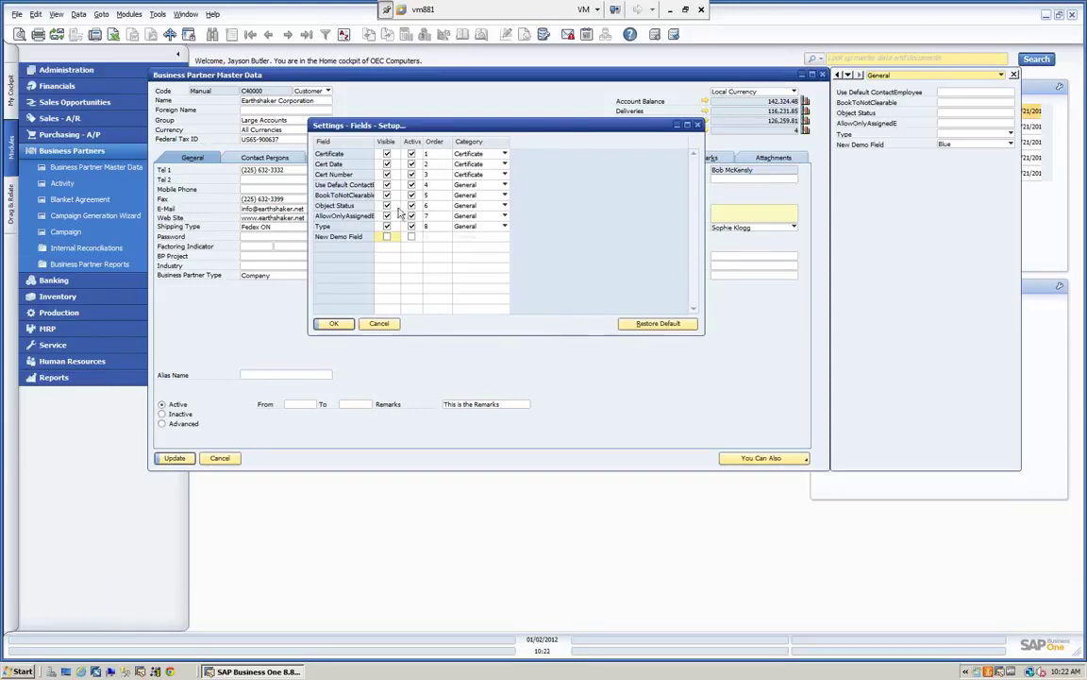
left_click(386, 236)
left_click(412, 237)
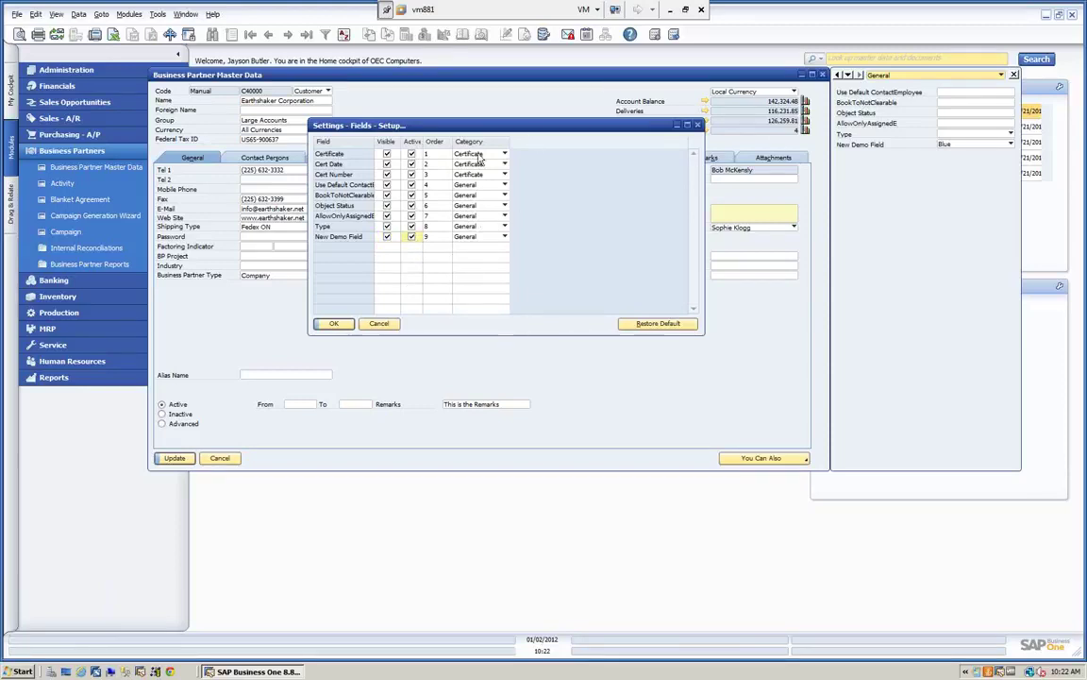
- Make the BookToNotClearable field inactive, confirm the settings, and test which General fields still accept entry
left_click(412, 195)
left_click(334, 322)
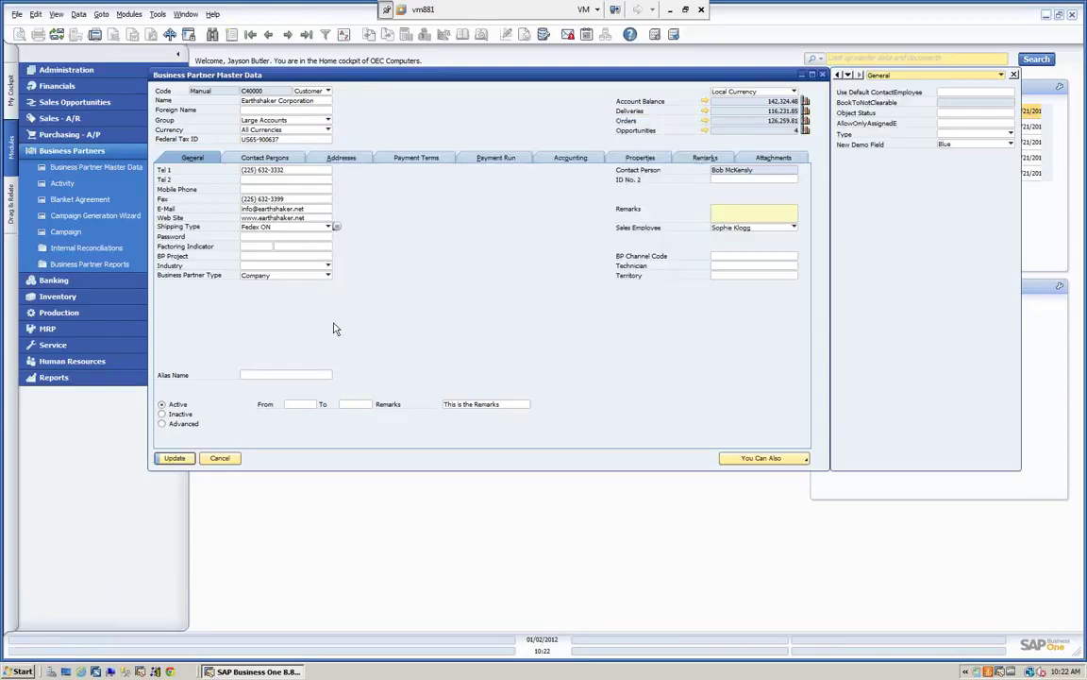
left_click(978, 90)
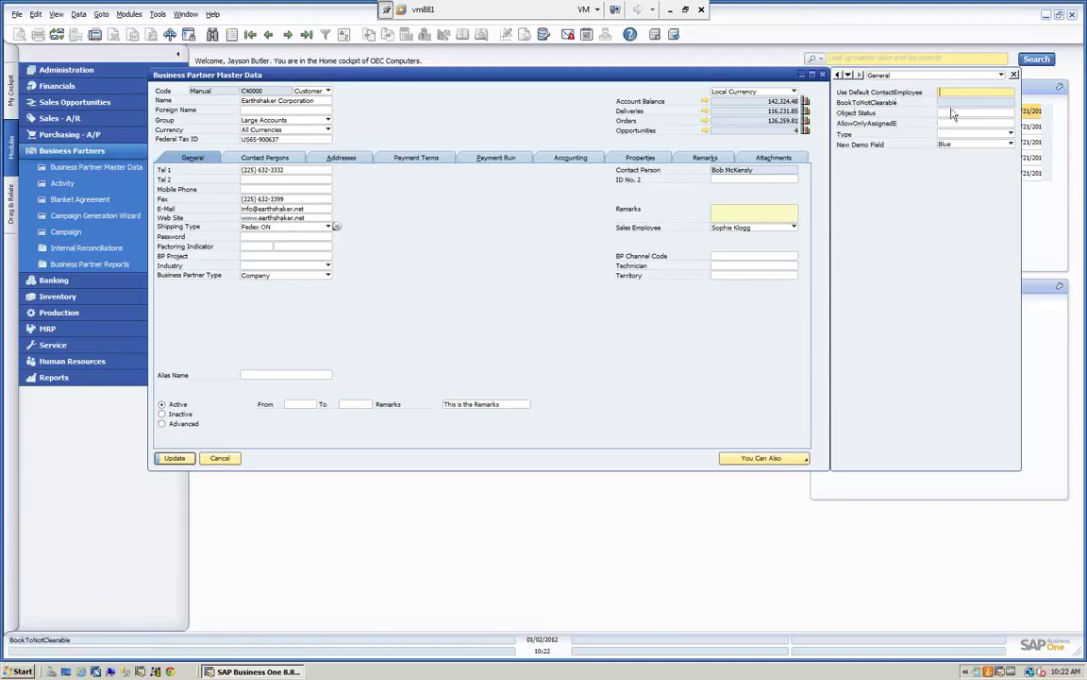
left_click(954, 113)
left_click(953, 124)
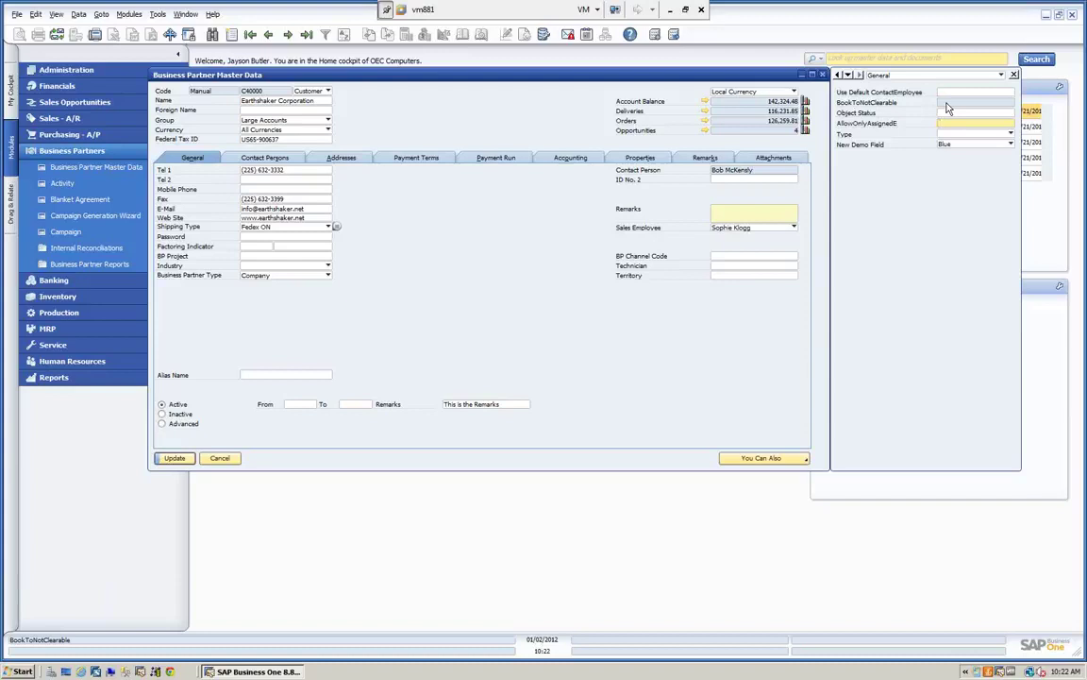
- Reactivate the BookToNotClearable field in the field settings, confirm, and place the cursor in that field on the record
left_click(158, 14)
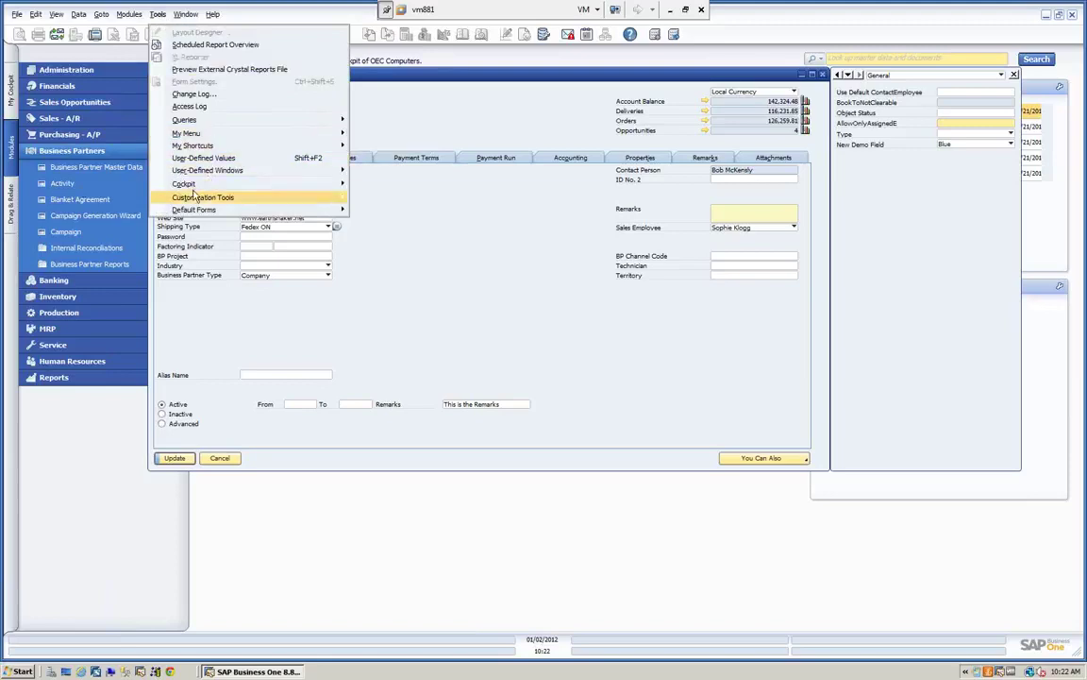
mouse_move(194, 201)
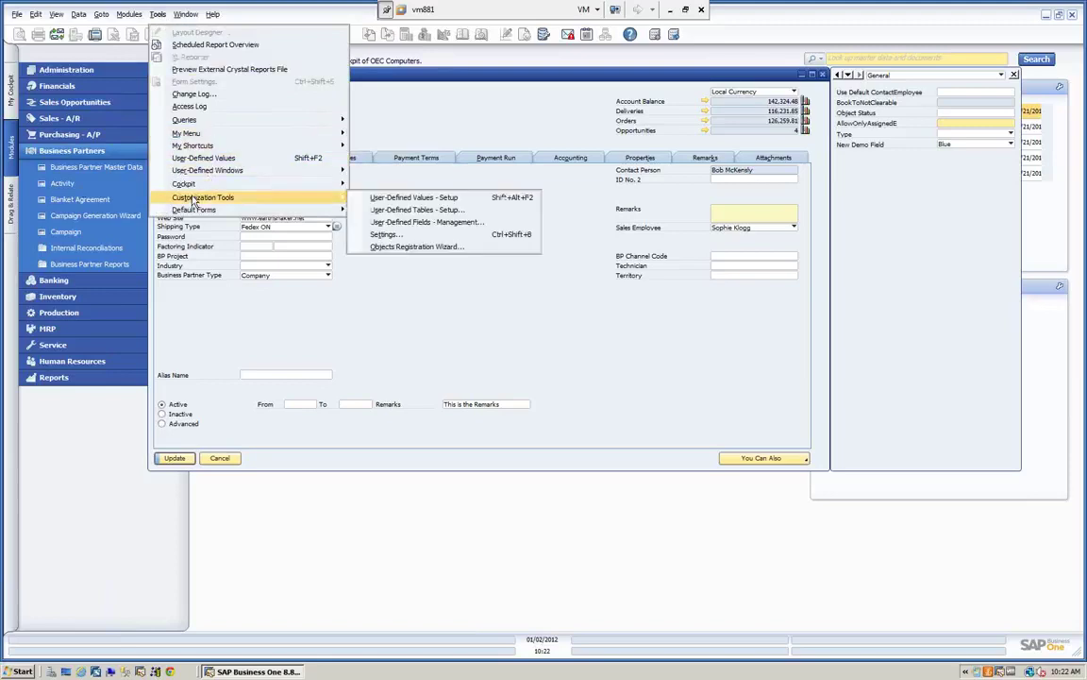
left_click(383, 234)
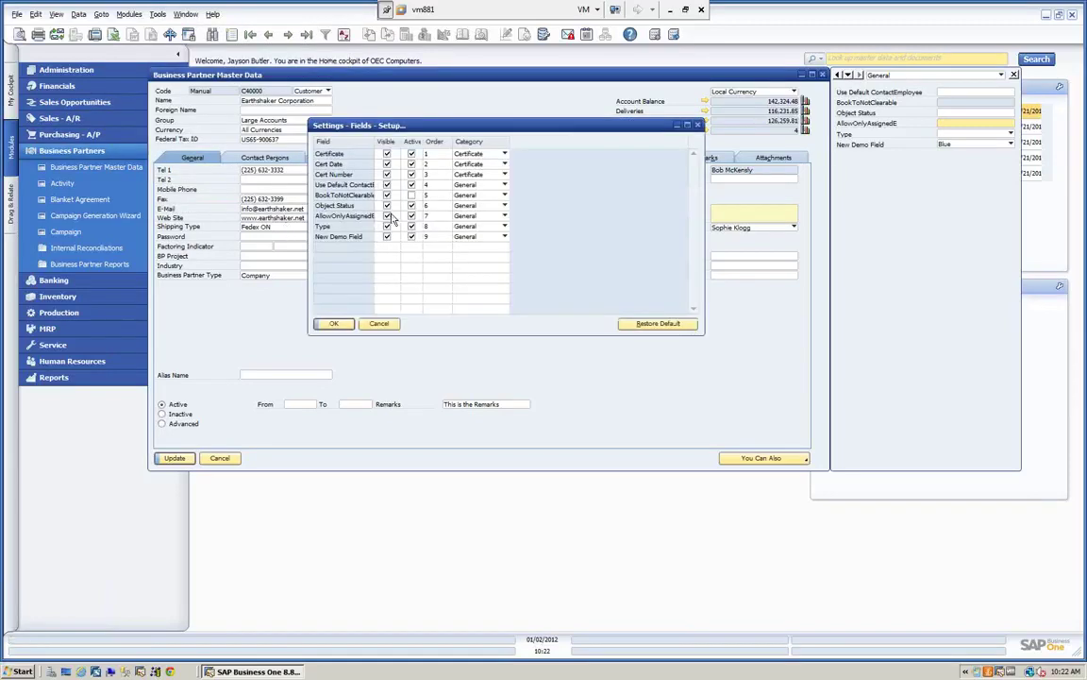
left_click(411, 194)
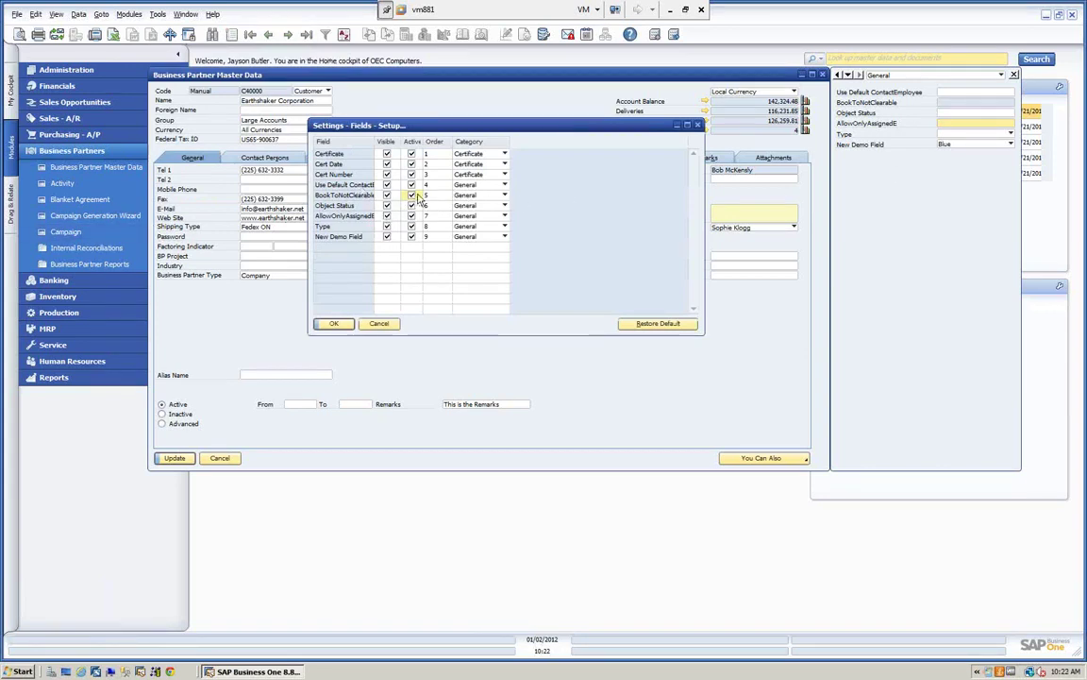
left_click(333, 325)
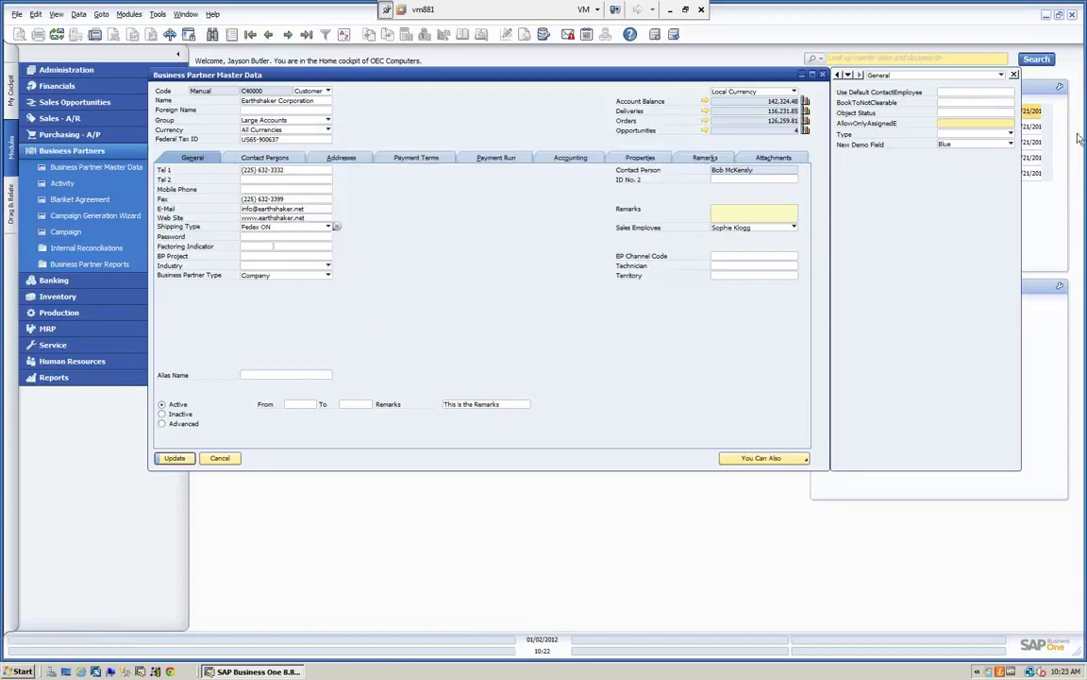
left_click(973, 102)
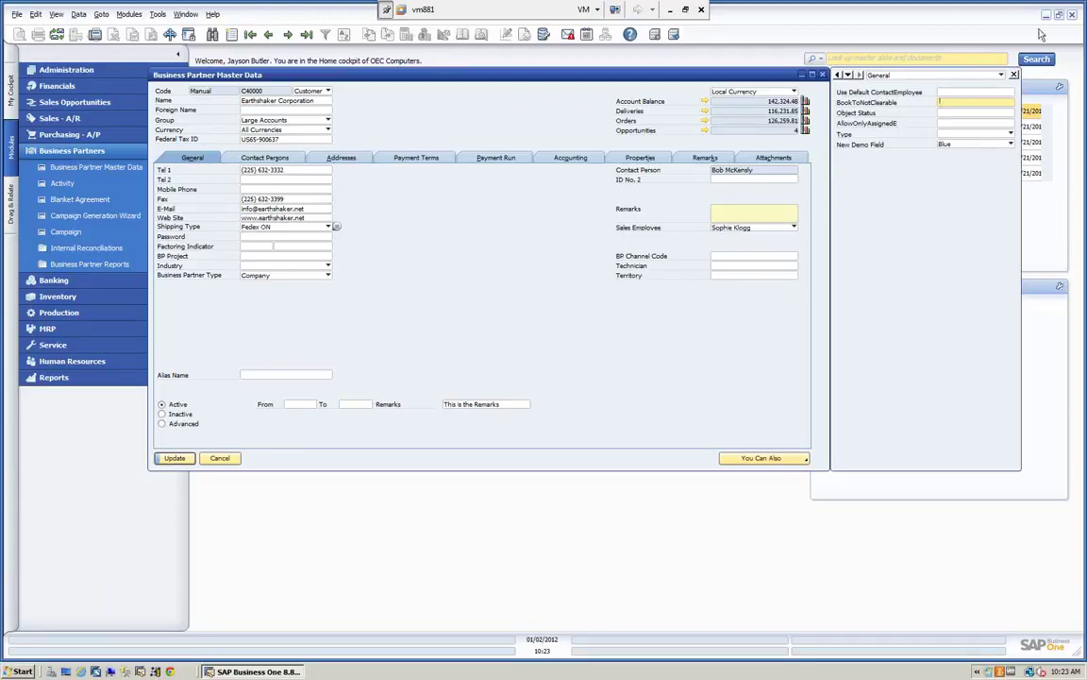
- Show all categories of user-defined fields beside the business partner record
left_click(1001, 75)
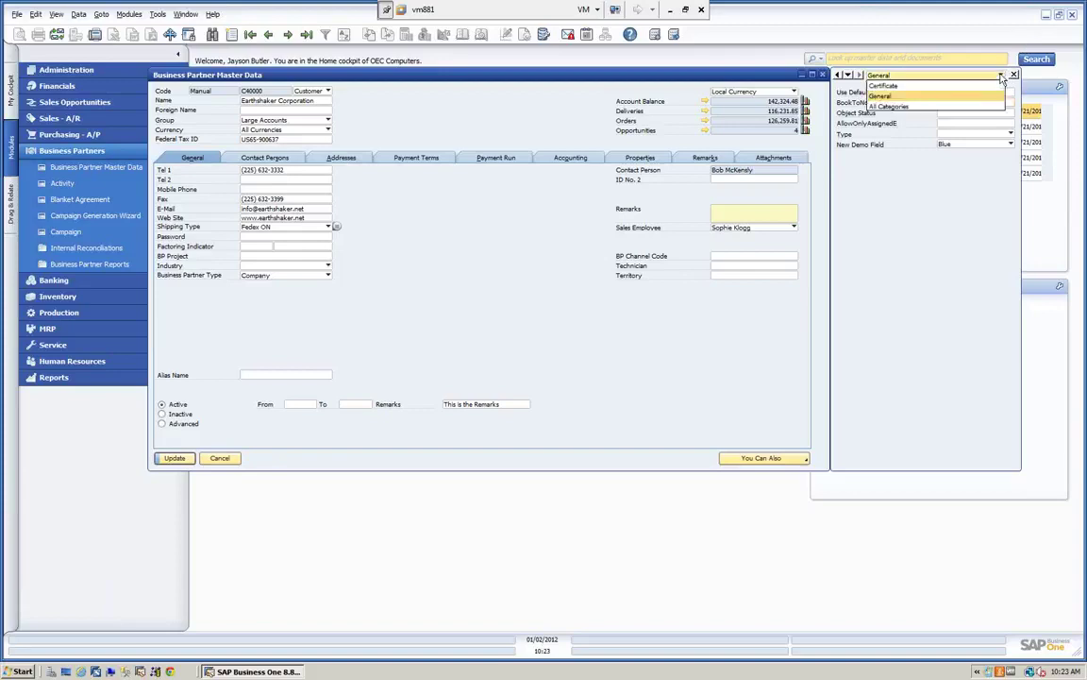
left_click(887, 106)
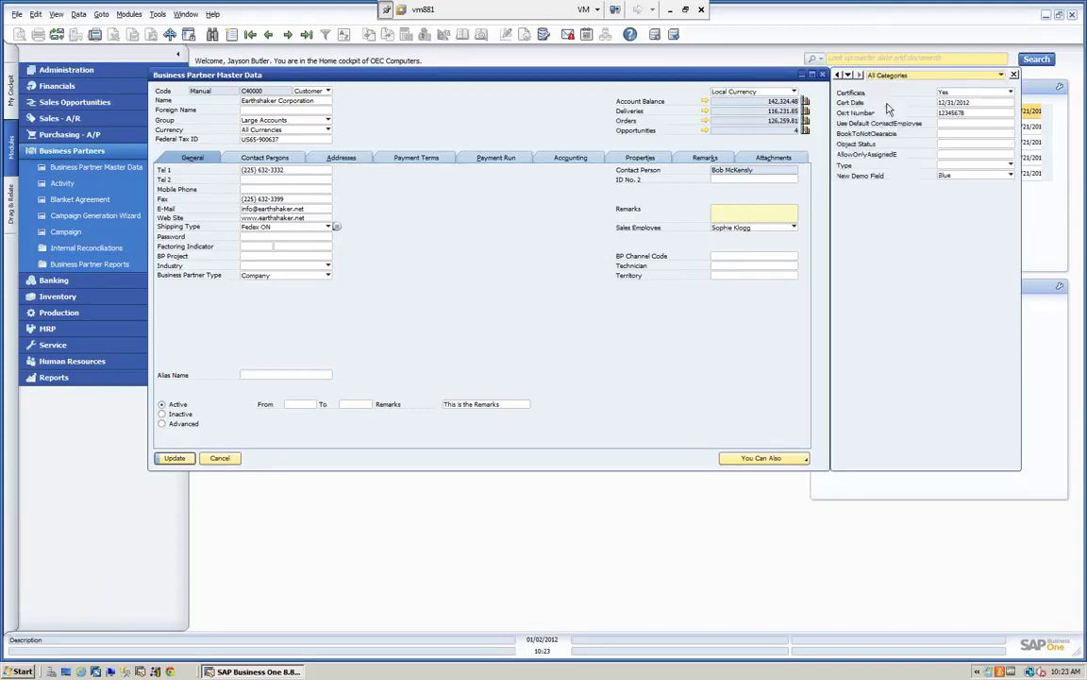
- Set the Certificate field to No and go to the next business partner without saving the change
left_click(1010, 92)
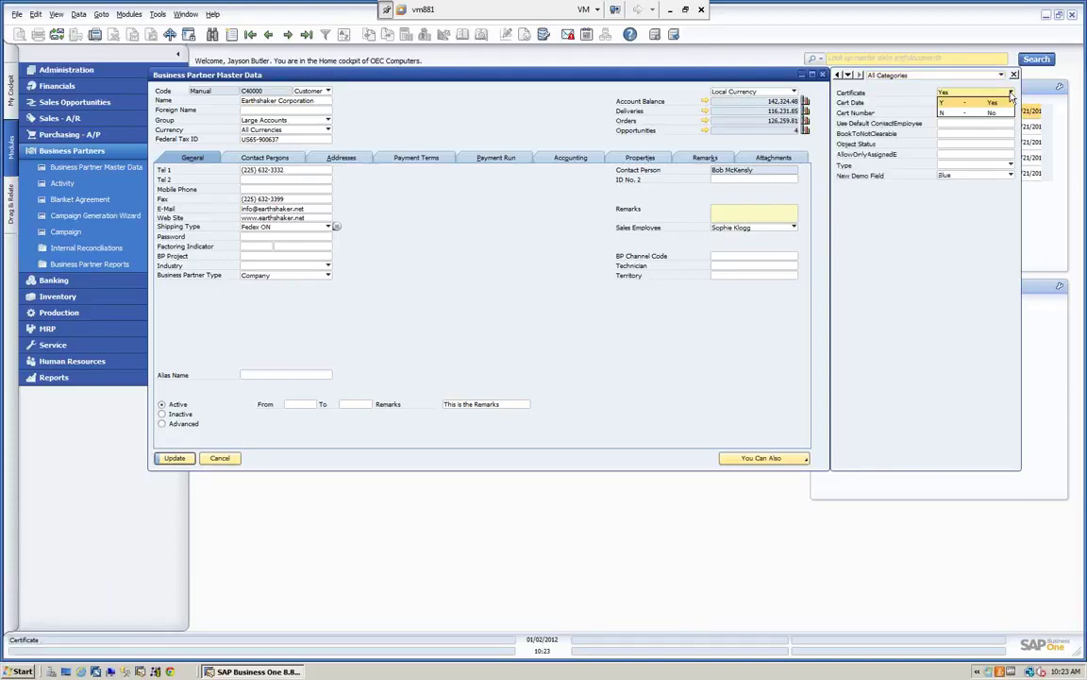
left_click(976, 113)
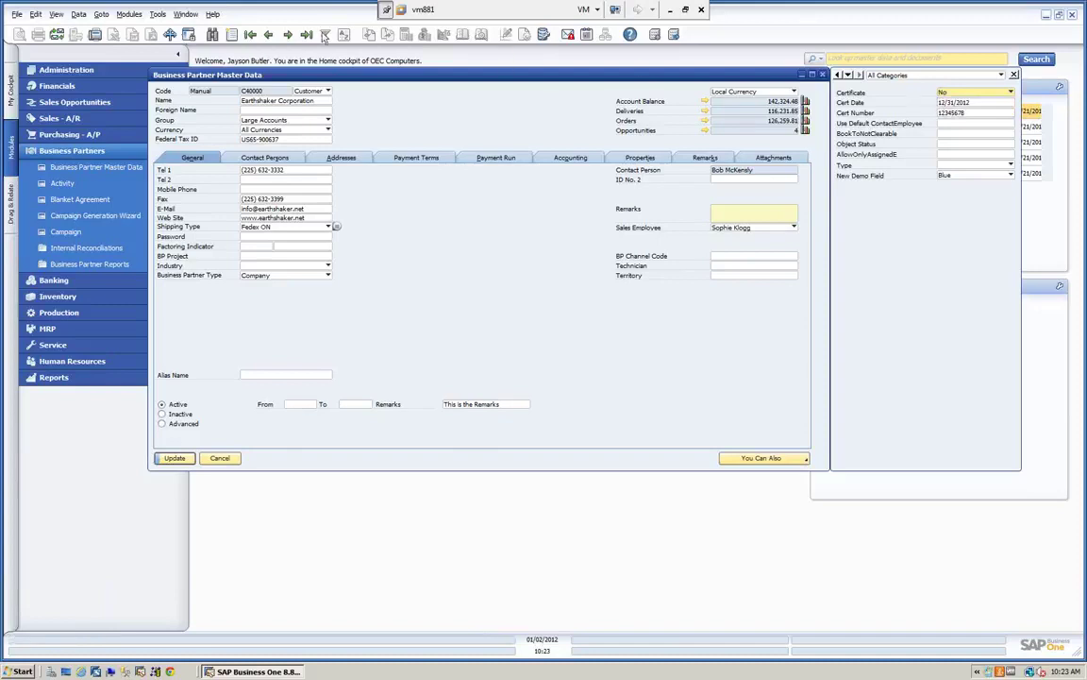
left_click(288, 35)
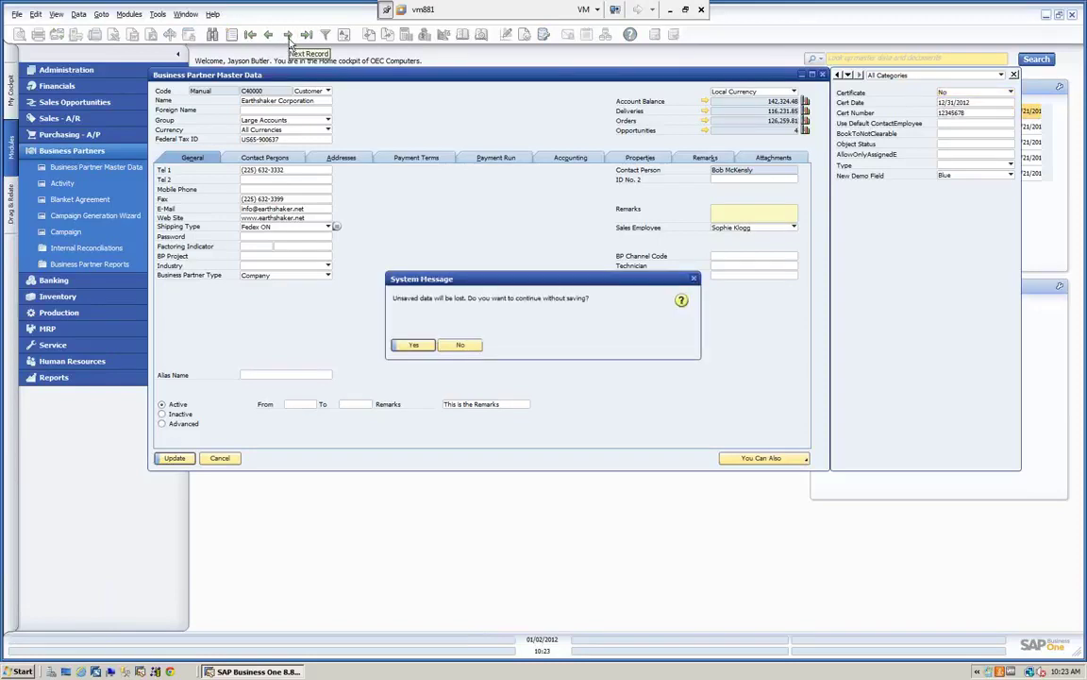
left_click(415, 346)
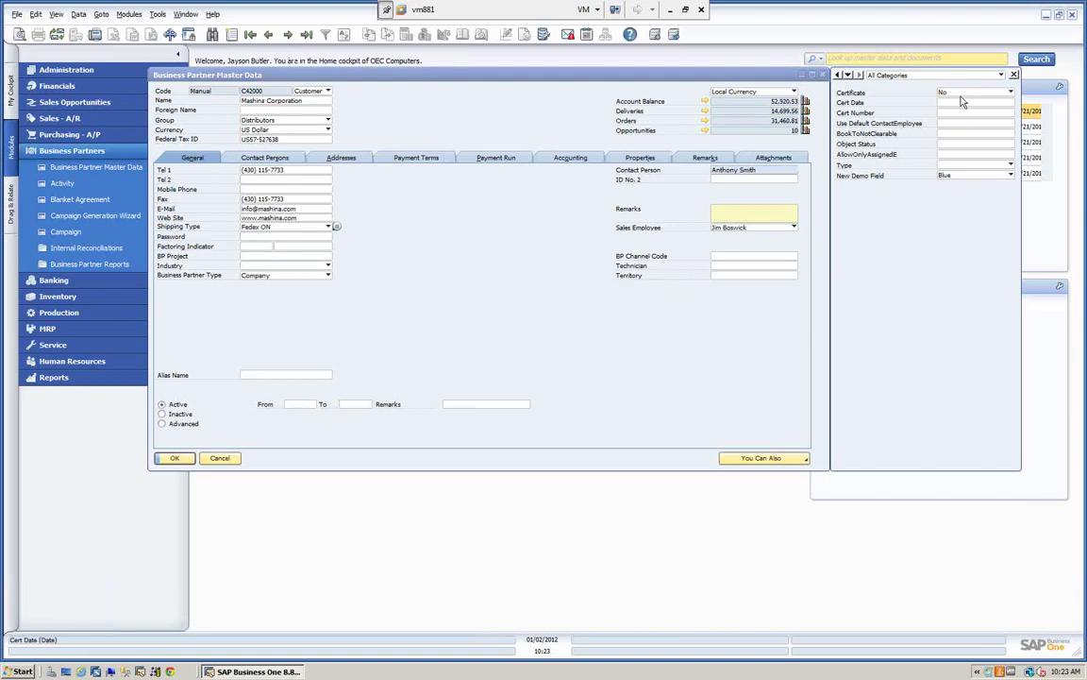
- Browse back through the business partner records to Earthshaker Corporation
left_click(269, 35)
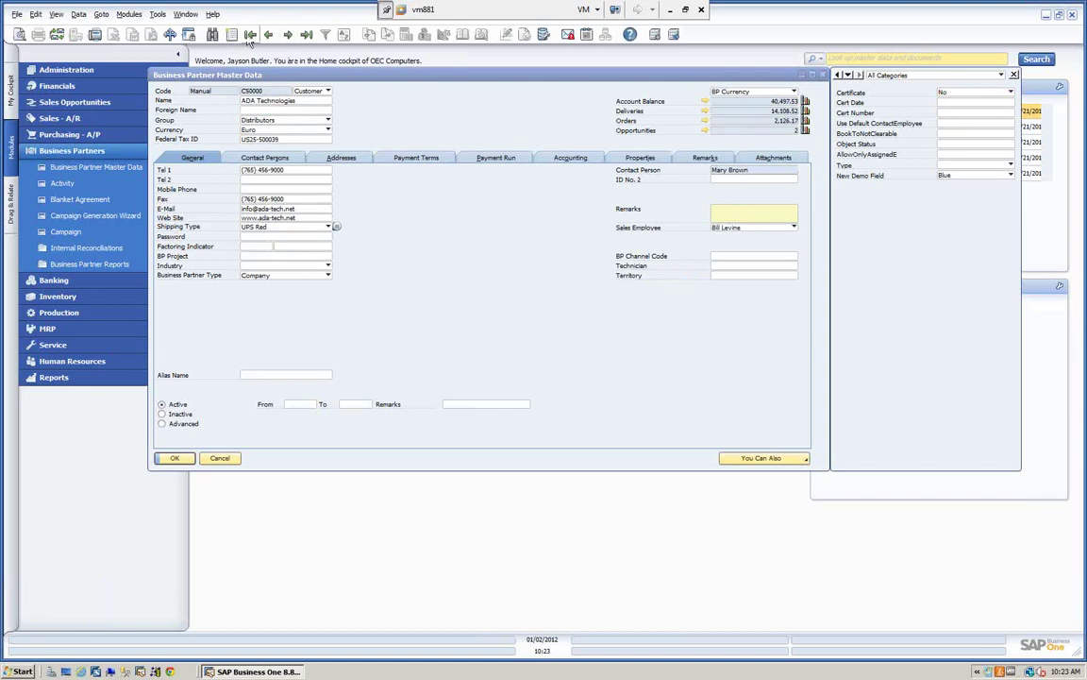
left_click(269, 35)
left_click(269, 35)
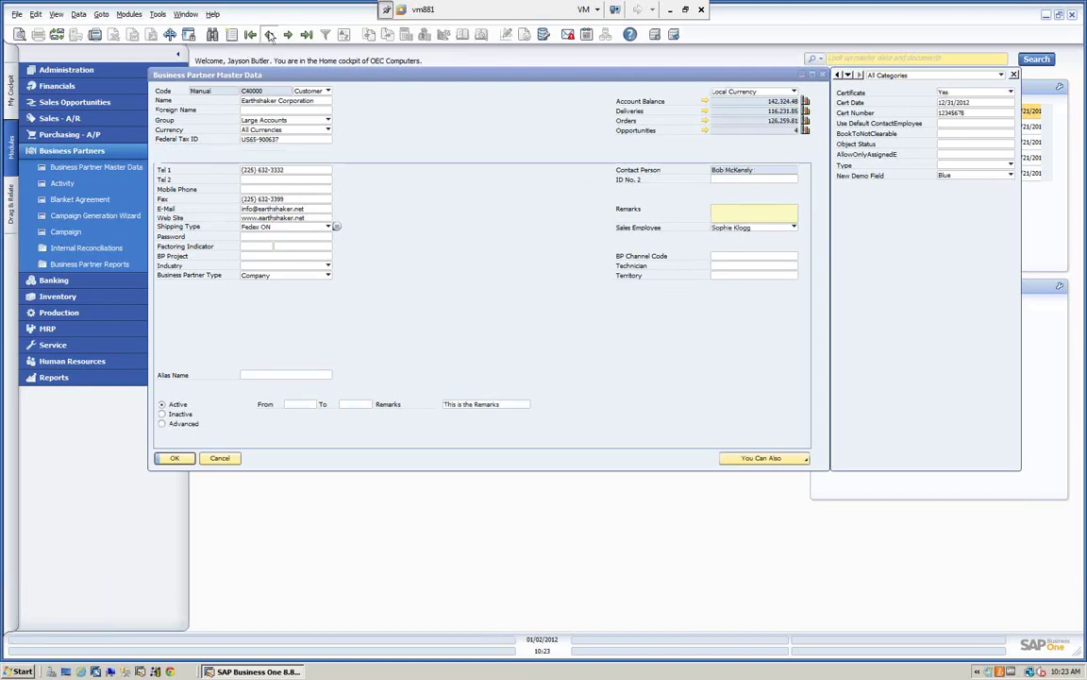
- Turn on the date picker display and open the Cert Date field's calendar, closing it without choosing another date
left_click(999, 104)
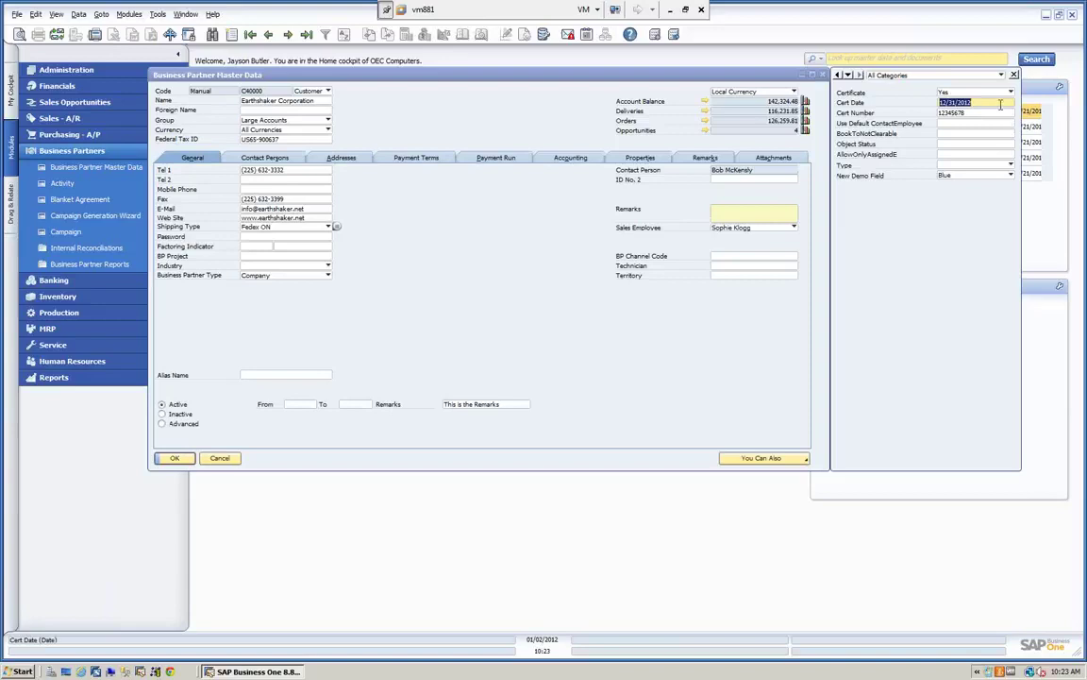
left_click(1004, 102)
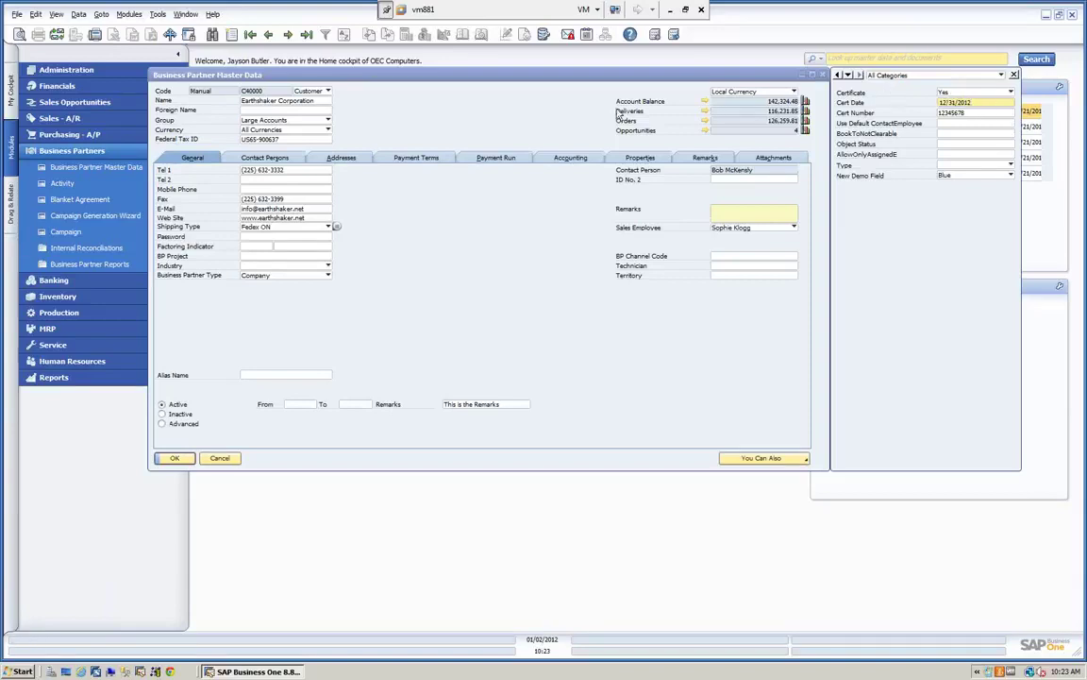
left_click(54, 16)
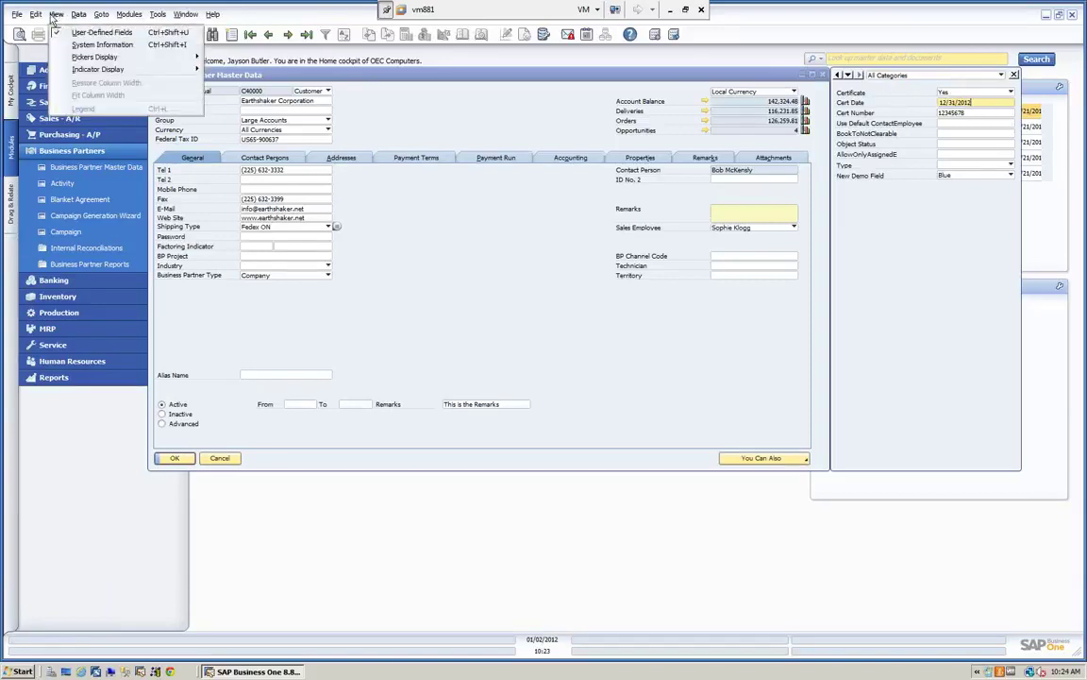
mouse_move(96, 56)
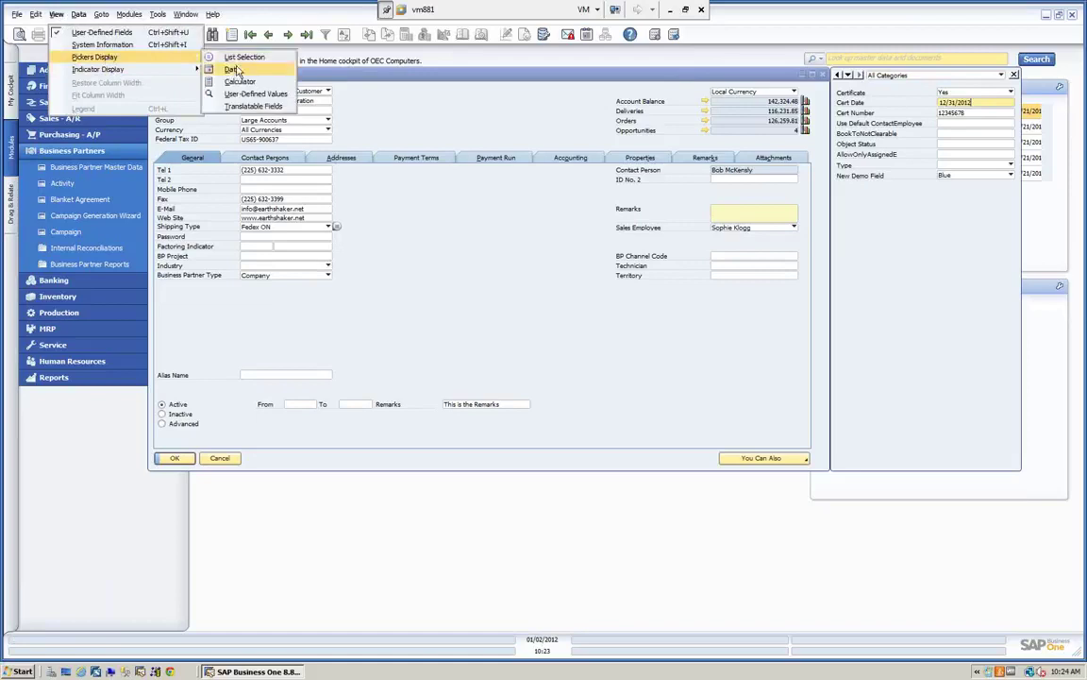
left_click(214, 70)
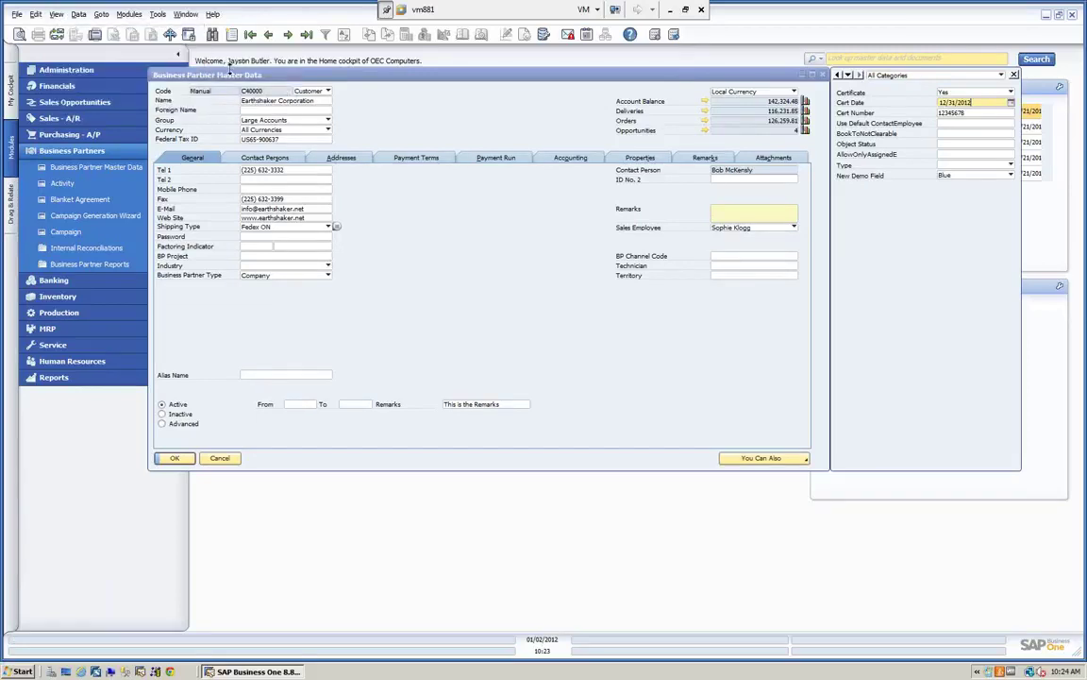
left_click(1011, 103)
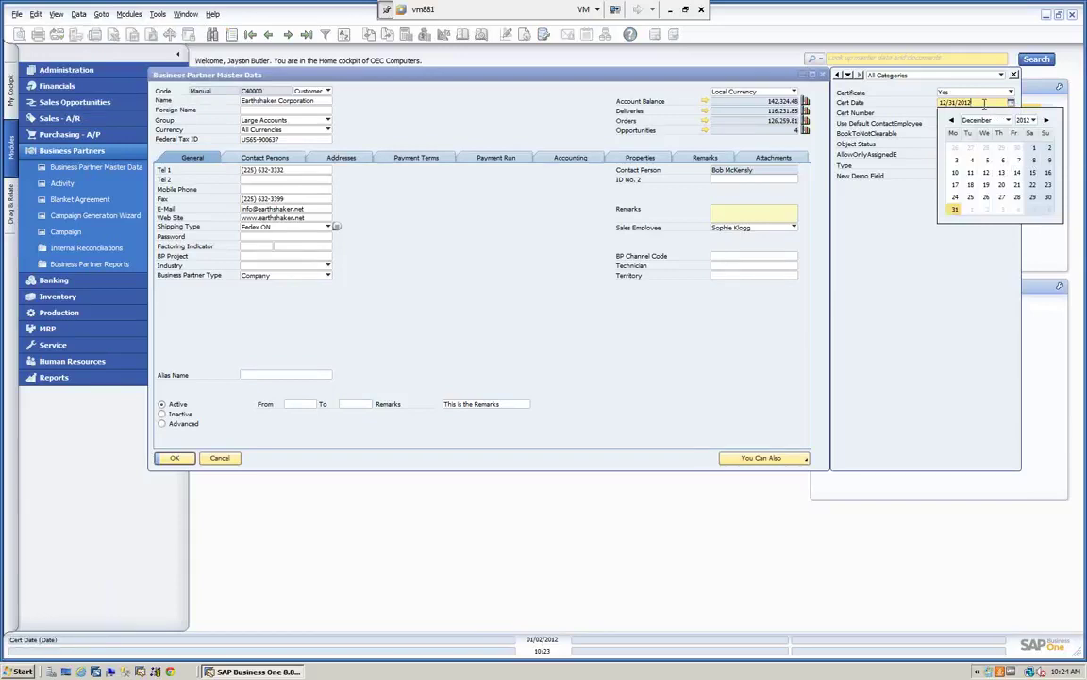
left_click(984, 104)
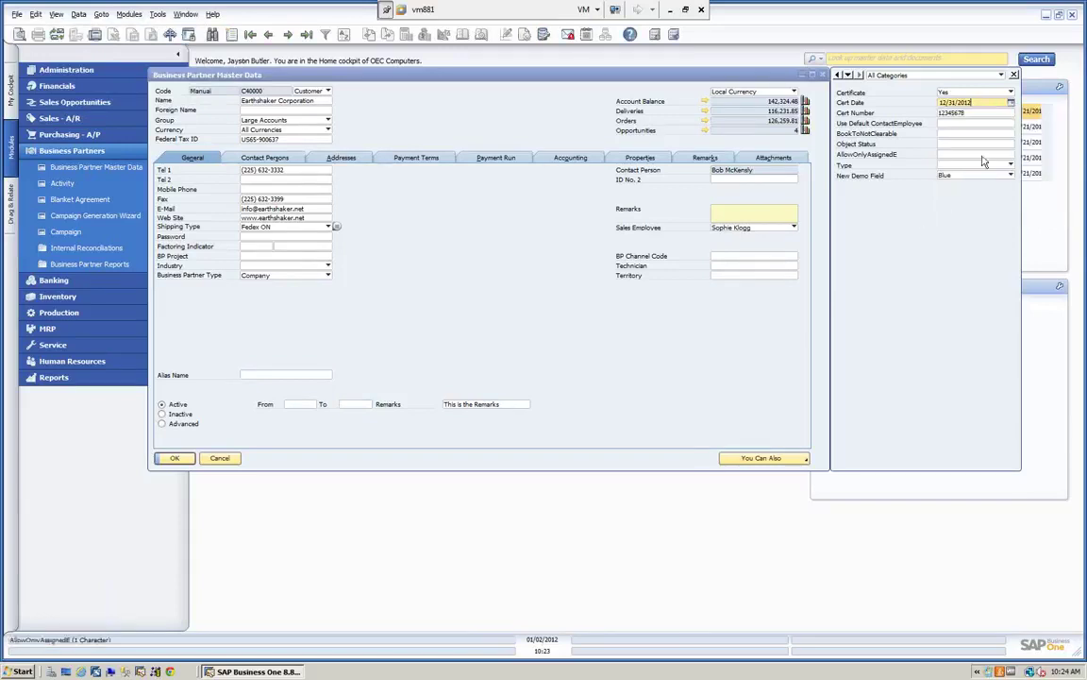
- Set the Cert Number to abc-123 and select the existing value 1 for the Type field
left_click(976, 113)
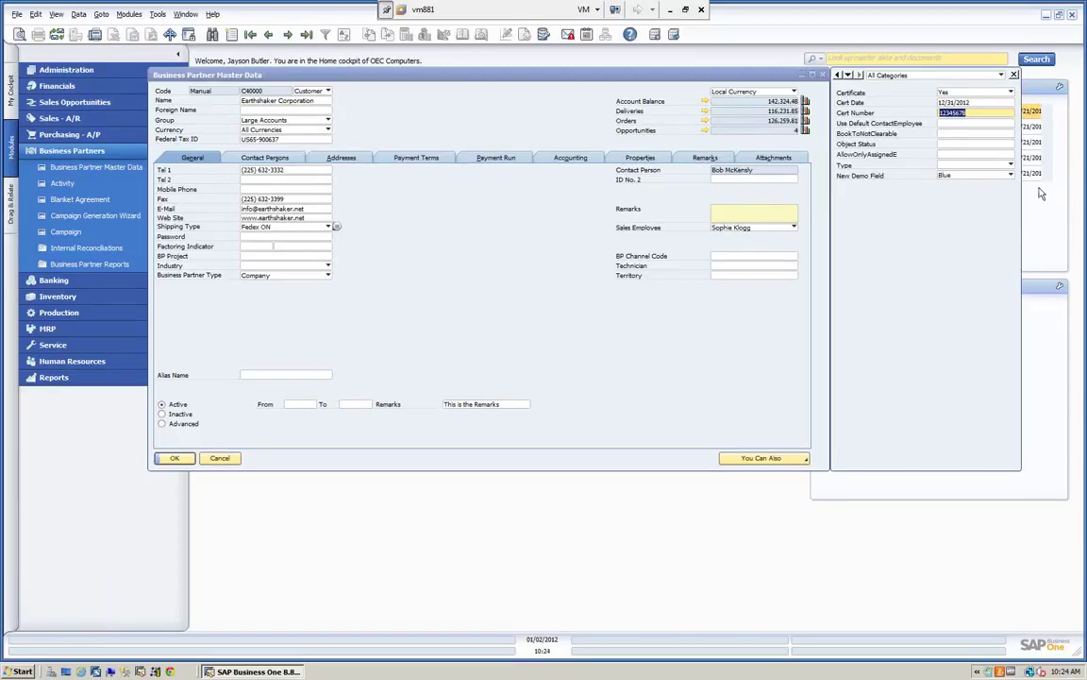
type("abc-123")
key("Tab")
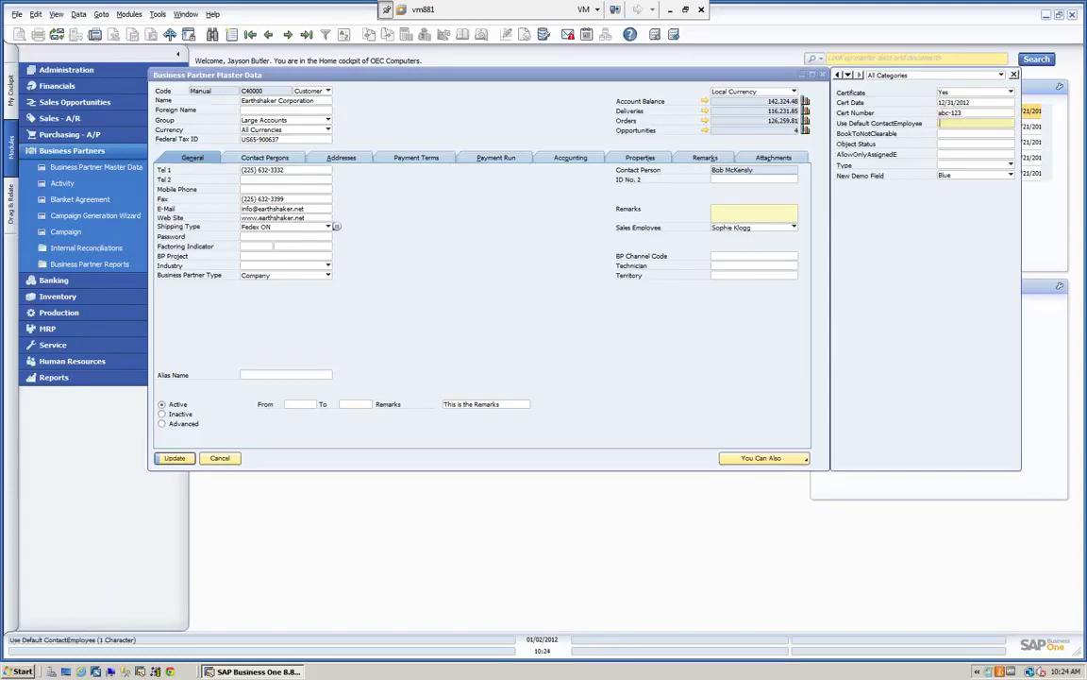
left_click(1012, 166)
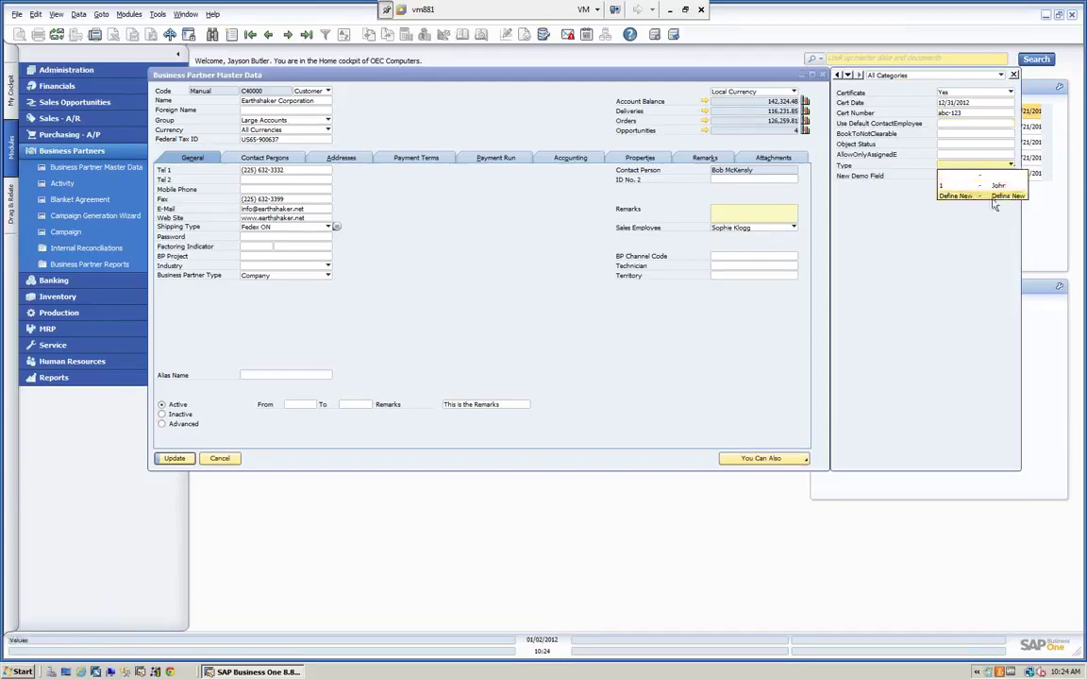
left_click(977, 186)
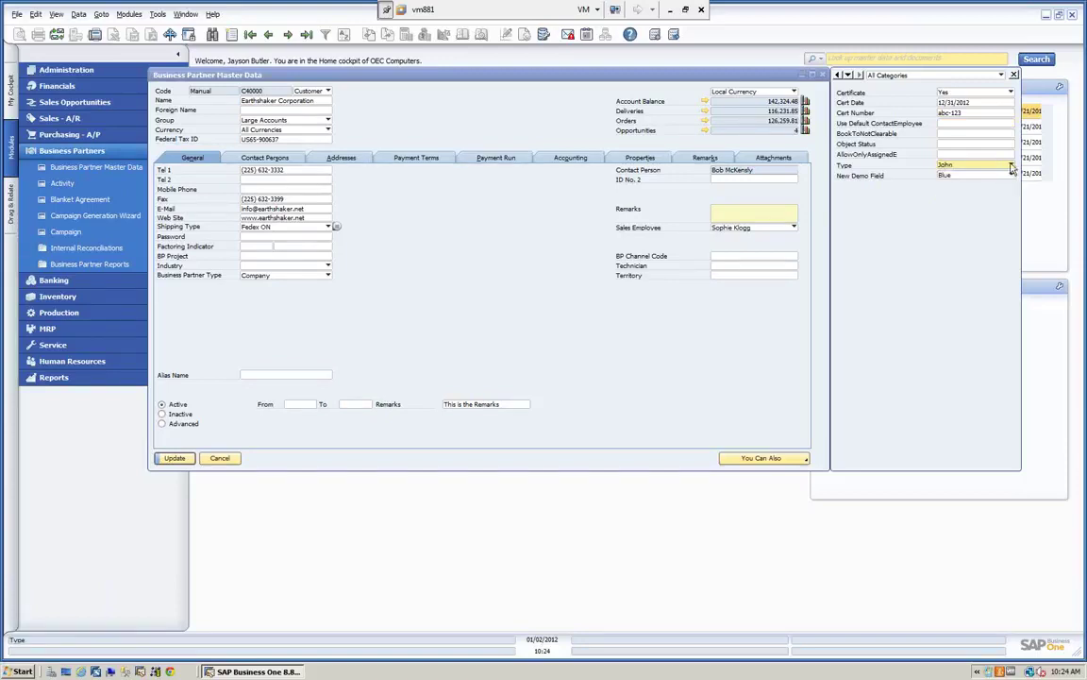
- Open the value table behind the Type field for defining new entries, and close it without adding a row
left_click(1010, 166)
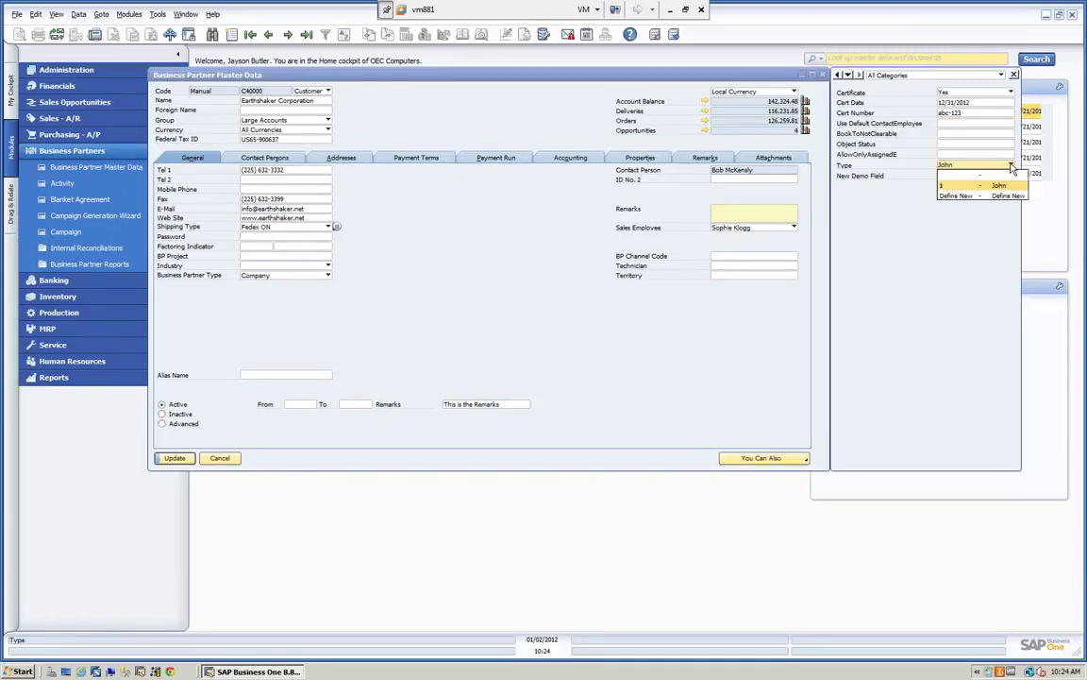
left_click(957, 197)
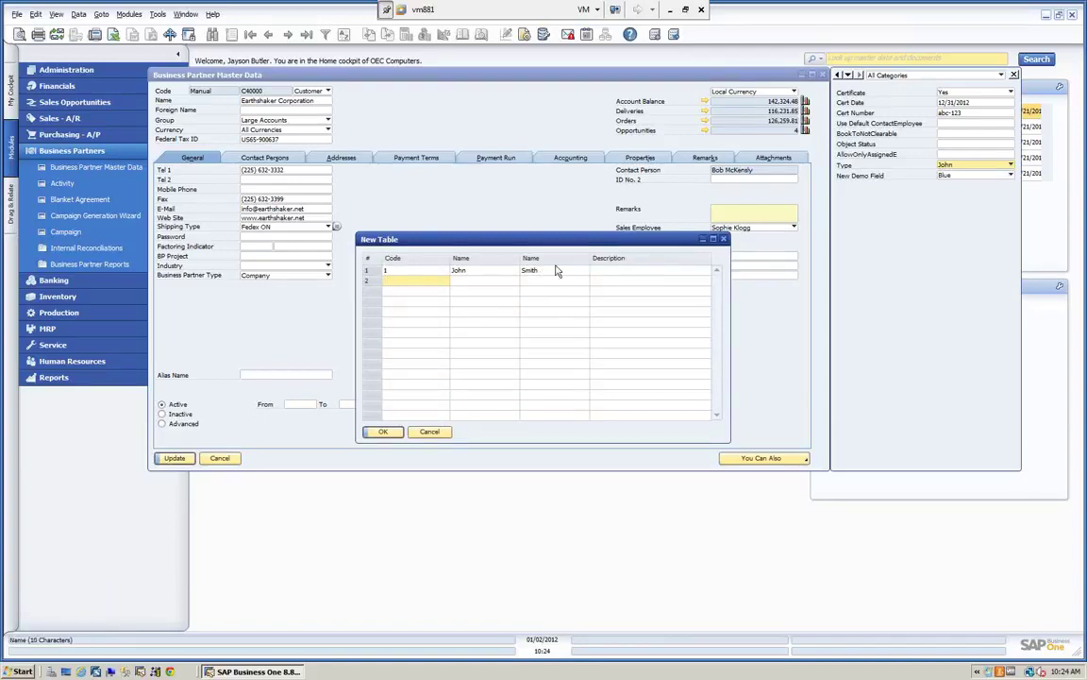
left_click(429, 431)
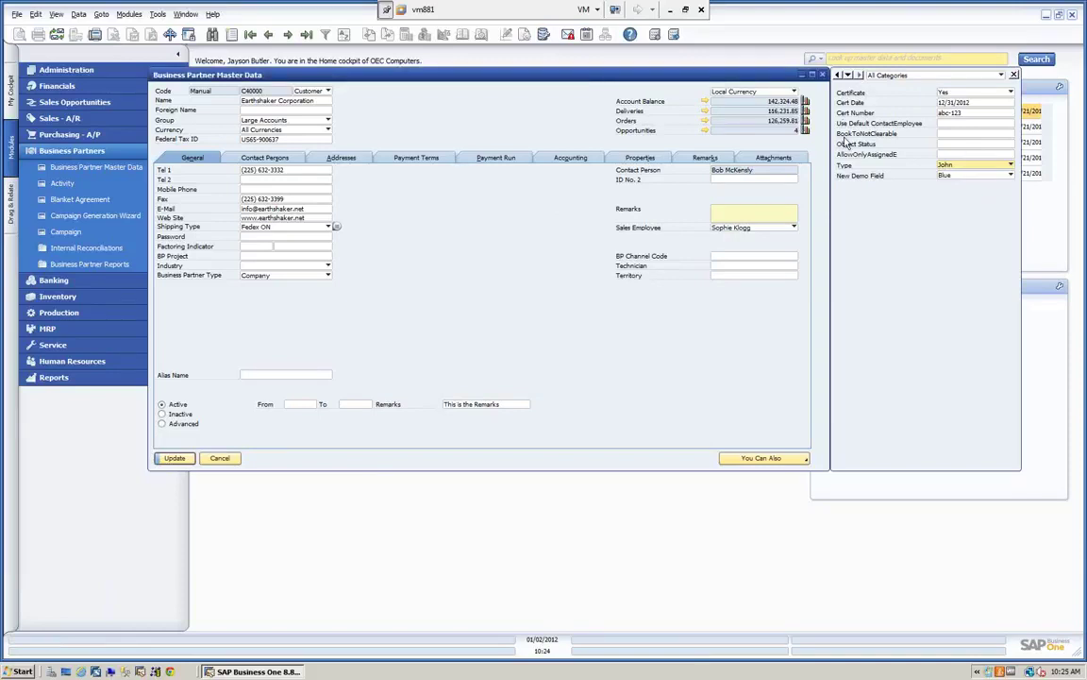
- For the ship-to address's New Field, define and apply a new value with code 002, name Demo two and description test
left_click(321, 156)
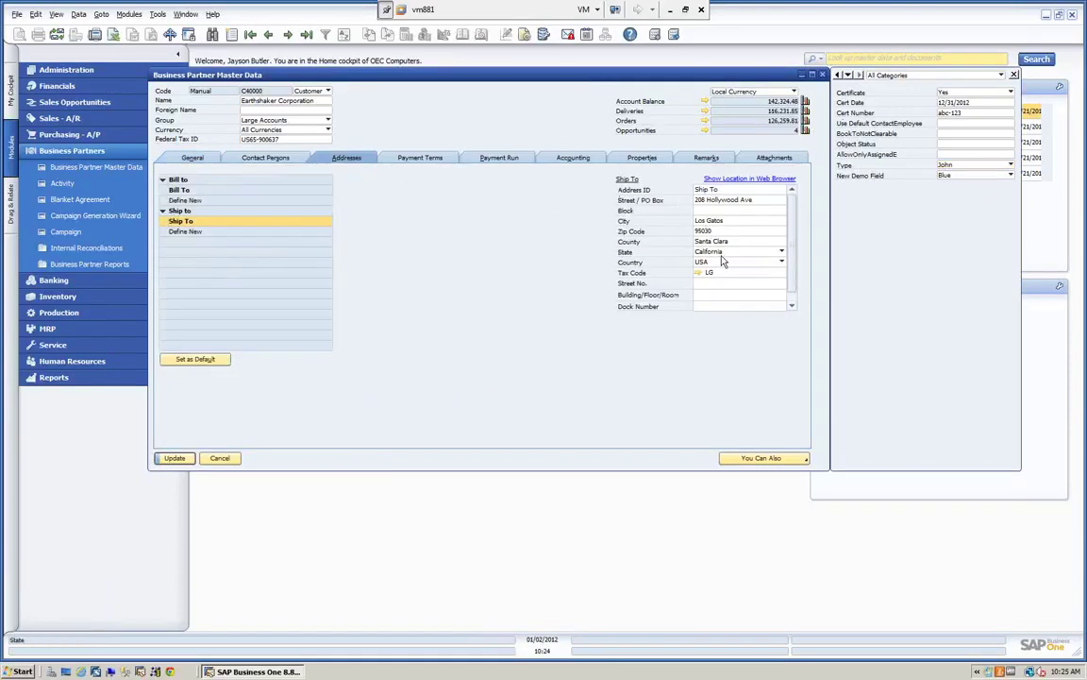
scroll(710, 272, "down", 1)
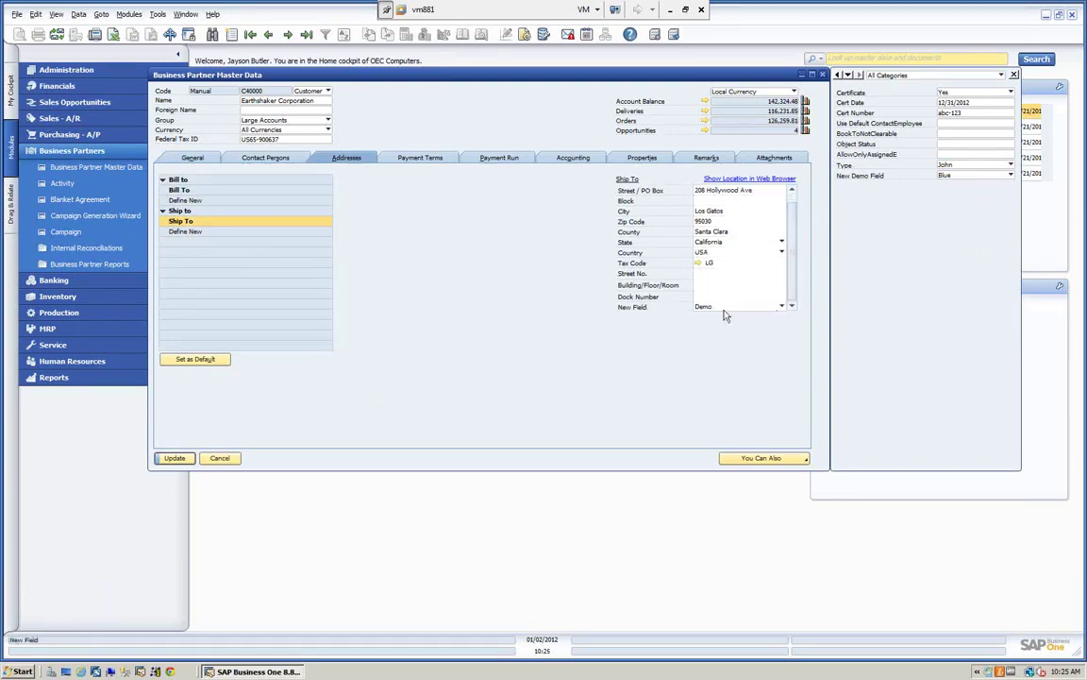
left_click(781, 307)
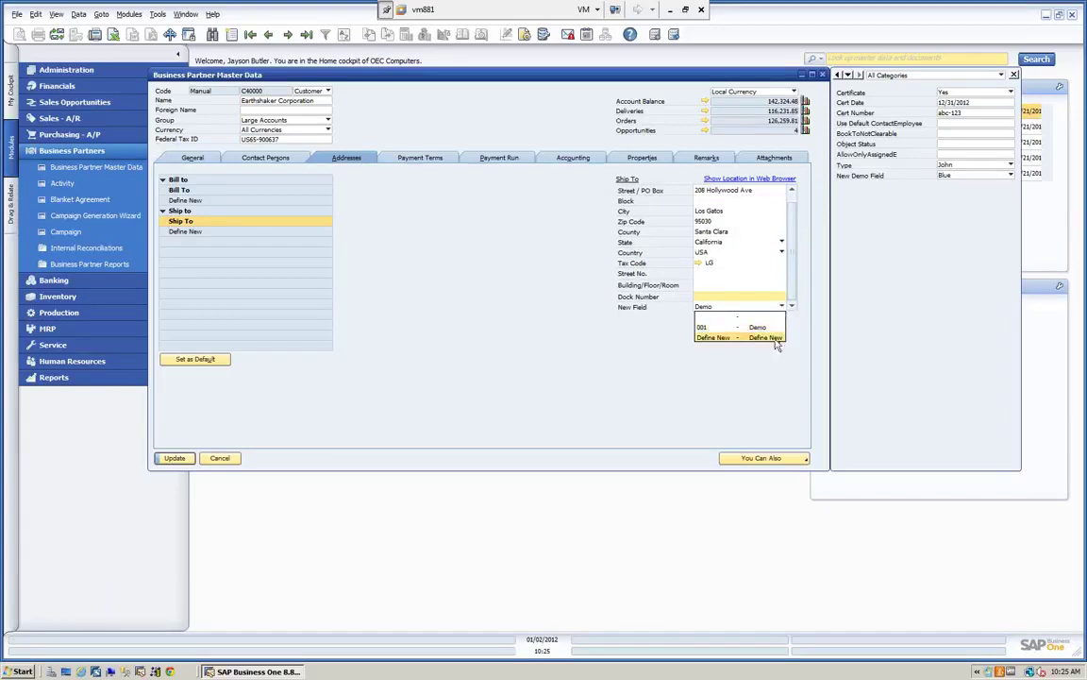
left_click(761, 339)
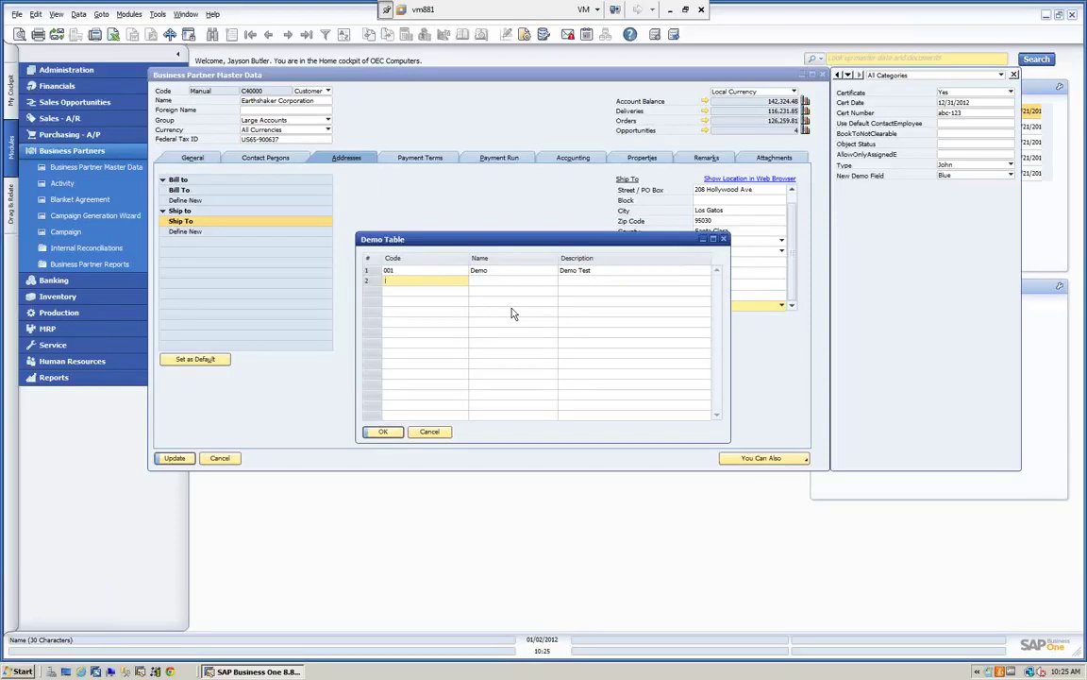
type("002")
key("Tab")
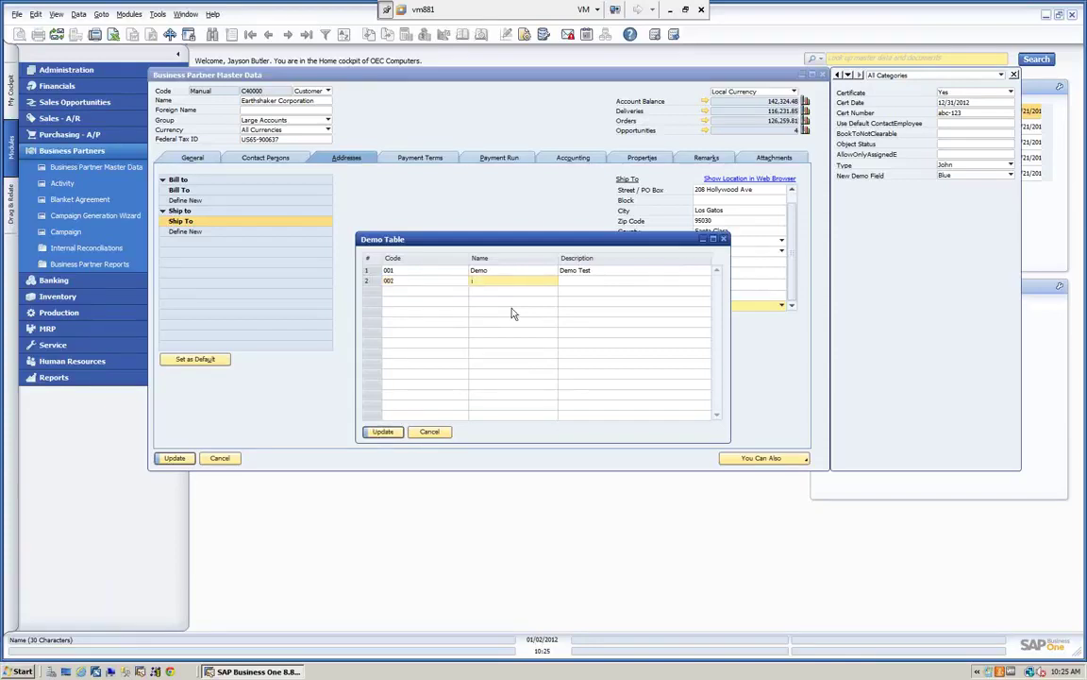
type("Demo two")
key("Tab")
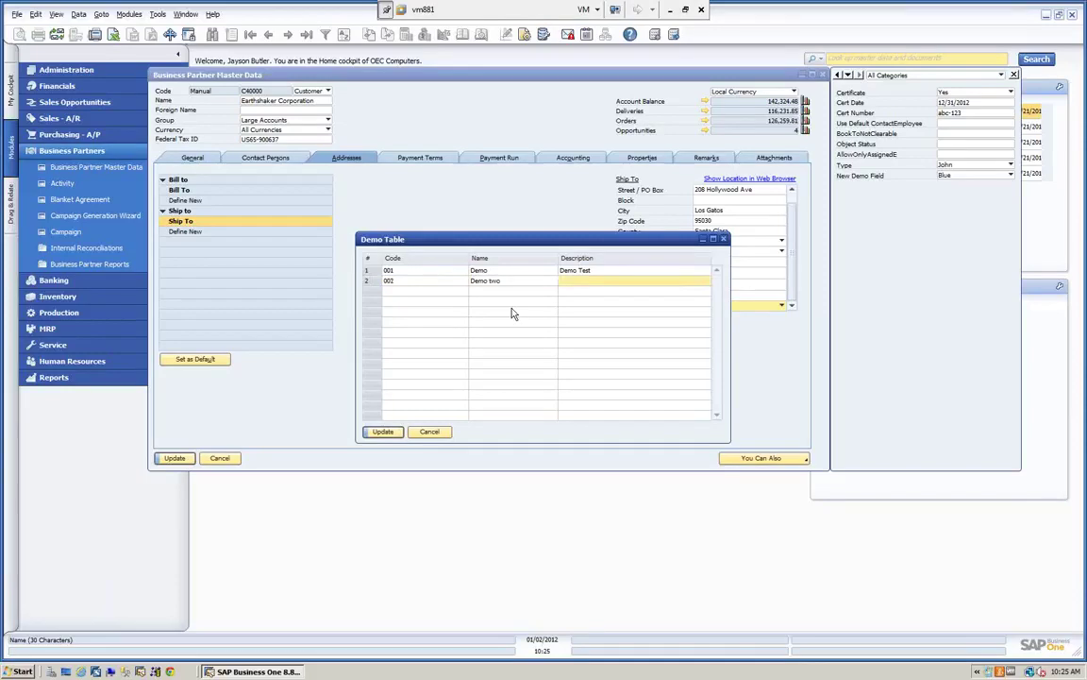
type("test")
left_click(382, 432)
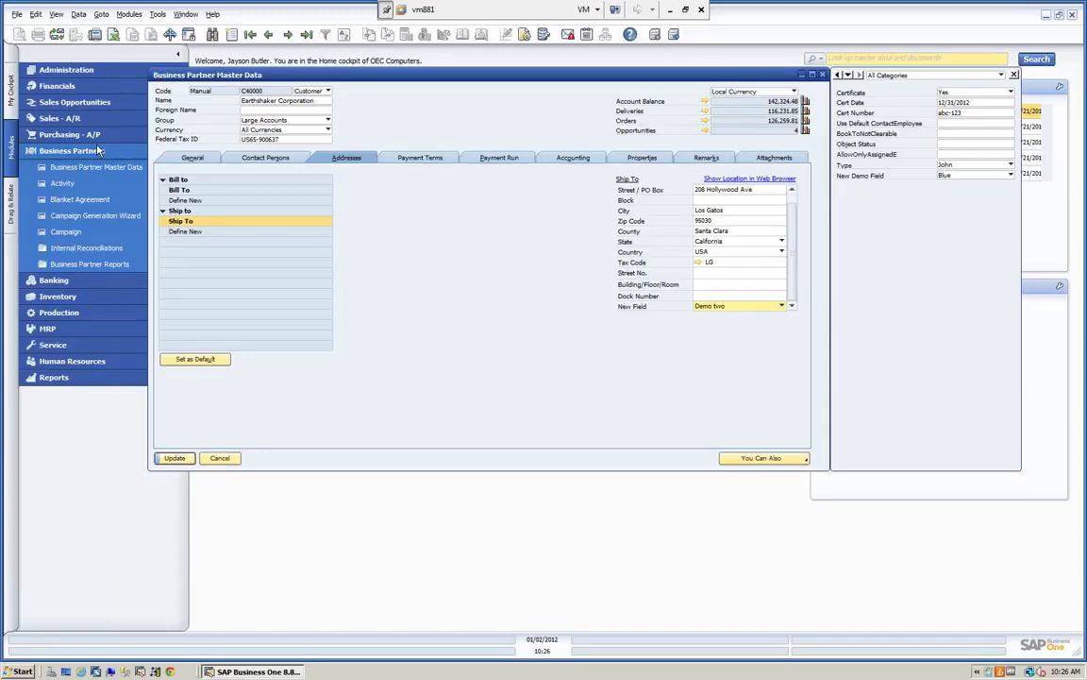
- Filter the user-defined fields by the Certificate category and by the General category
left_click(1003, 76)
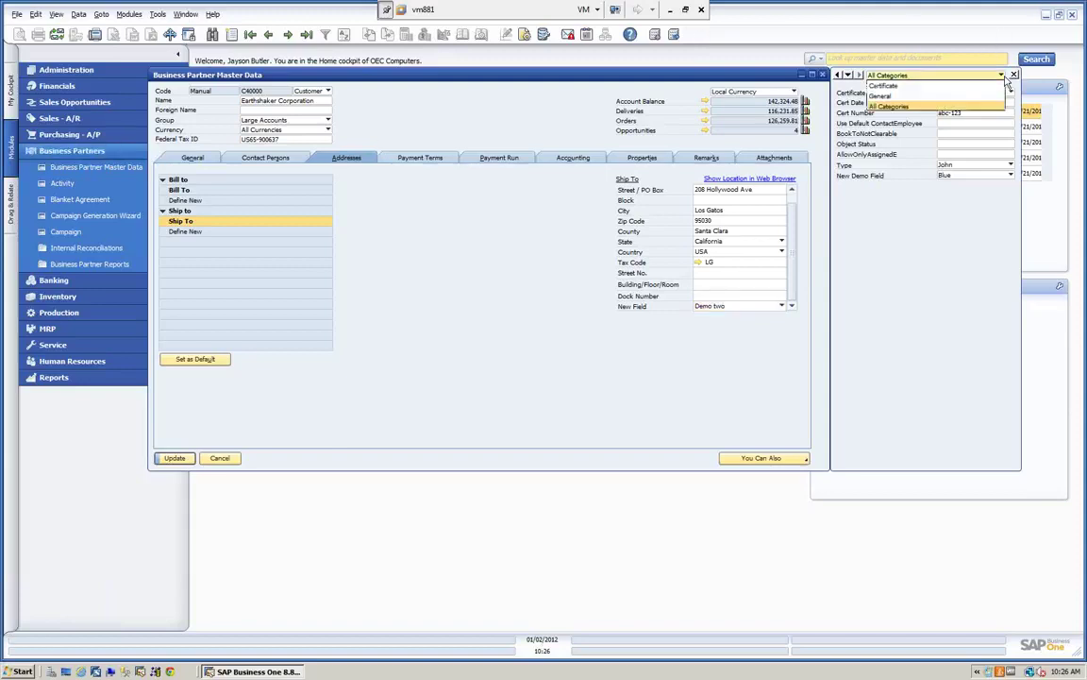
left_click(892, 107)
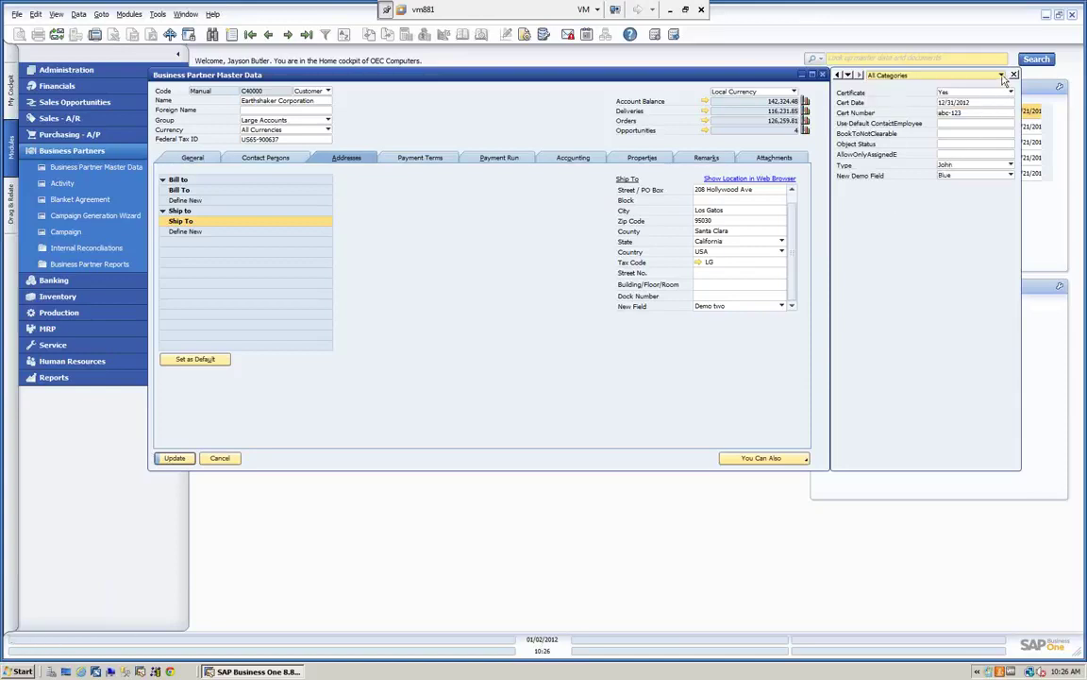
left_click(904, 76)
left_click(887, 86)
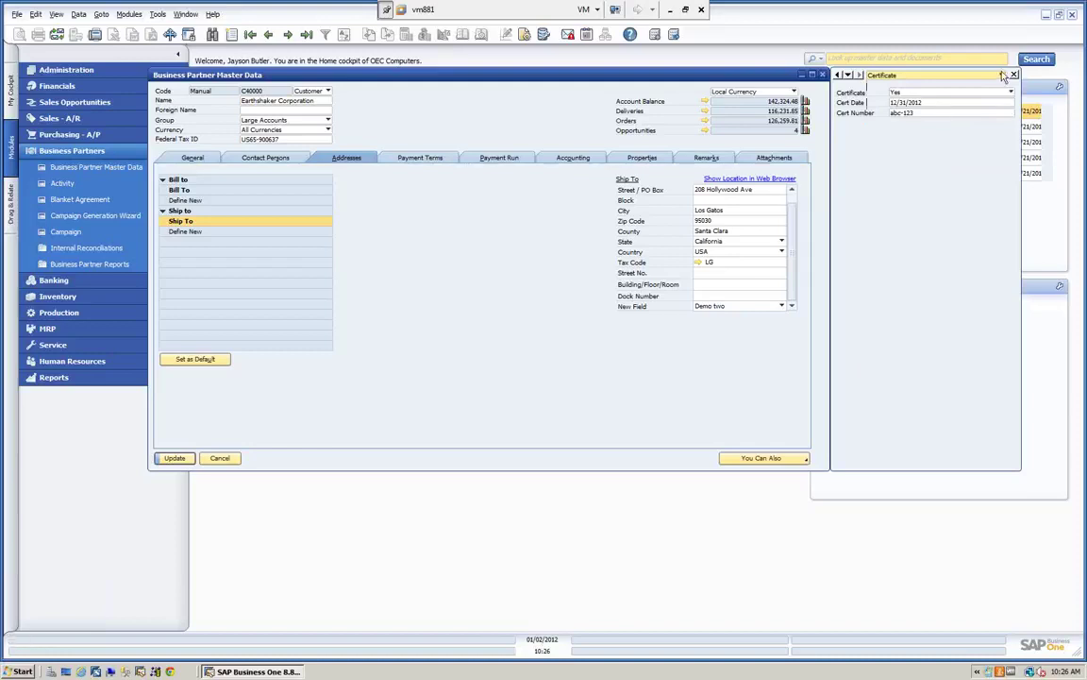
left_click(905, 76)
left_click(886, 97)
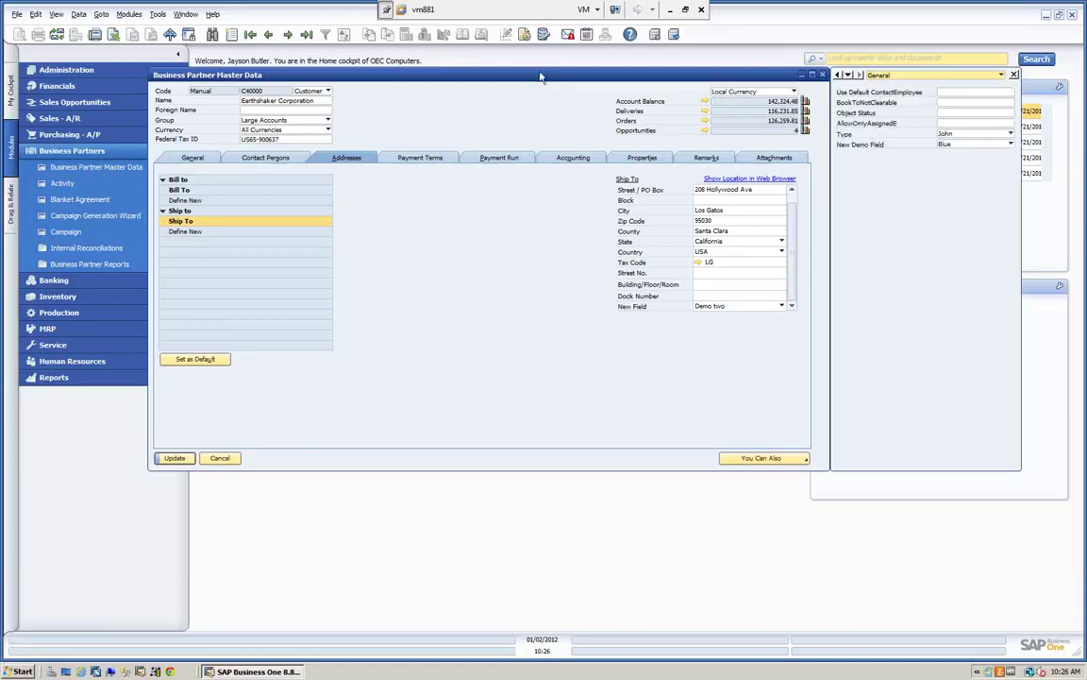
- Keep the Certificate field's category as Certificate, deactivate the Use Default ContactEmployee field in the field settings, and check it on the record
left_click(157, 14)
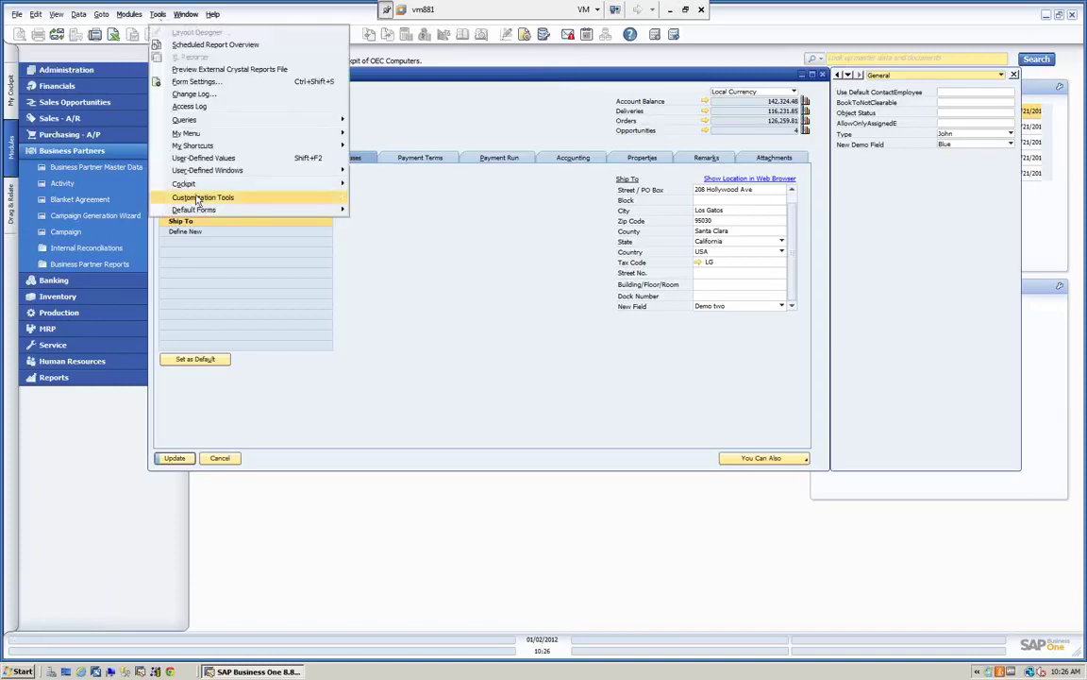
mouse_move(198, 201)
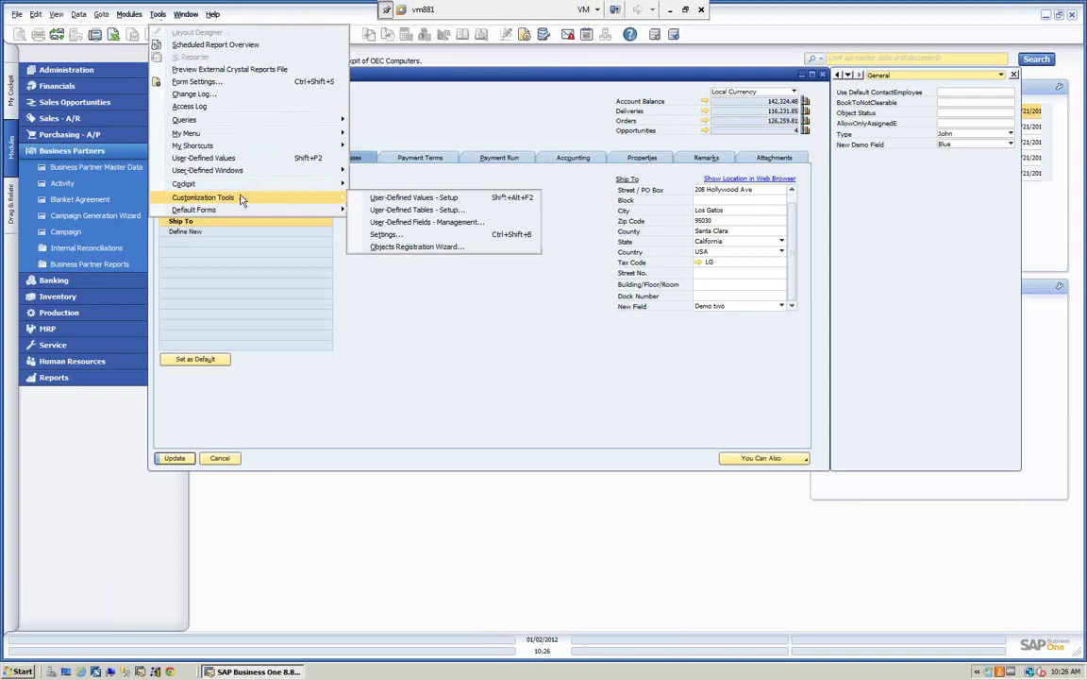
left_click(382, 236)
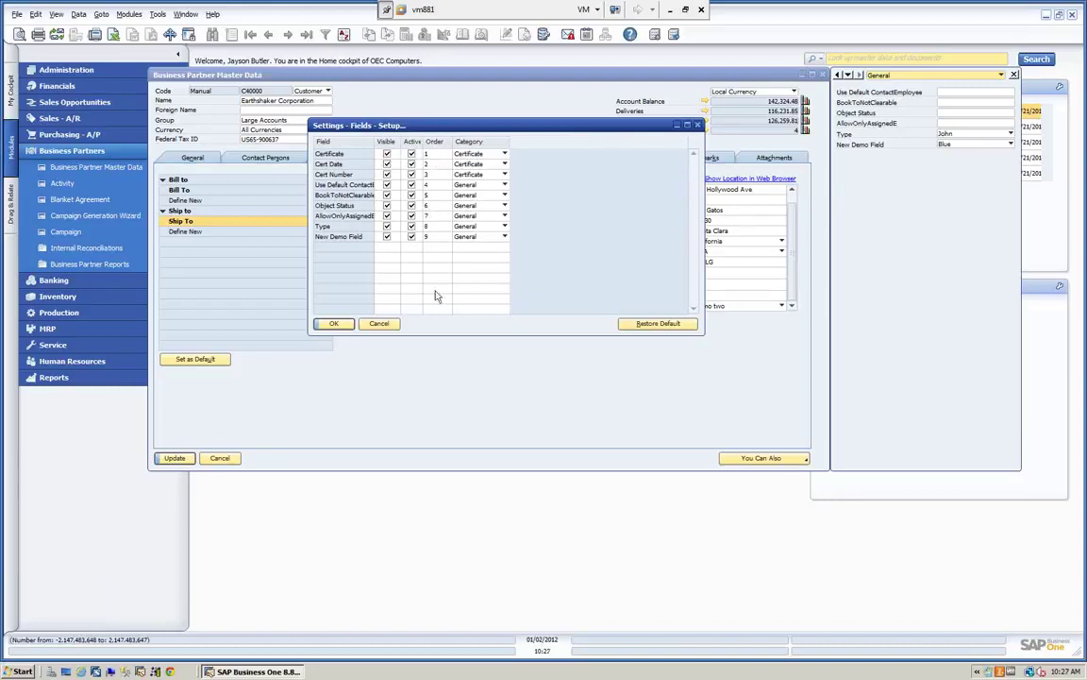
left_click(505, 154)
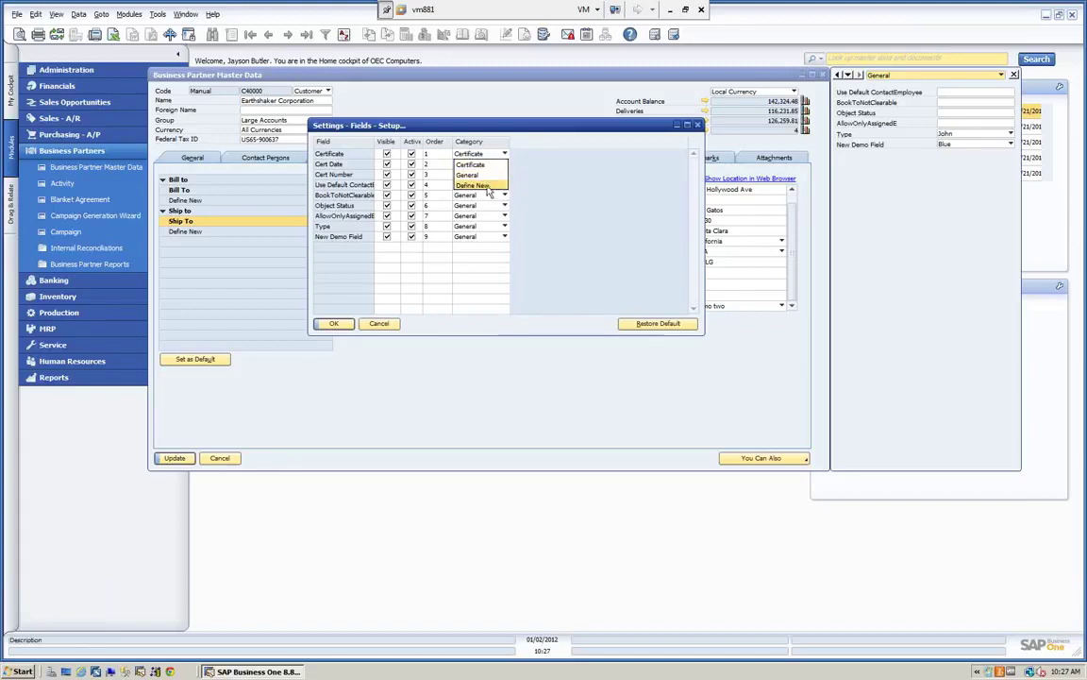
left_click(483, 165)
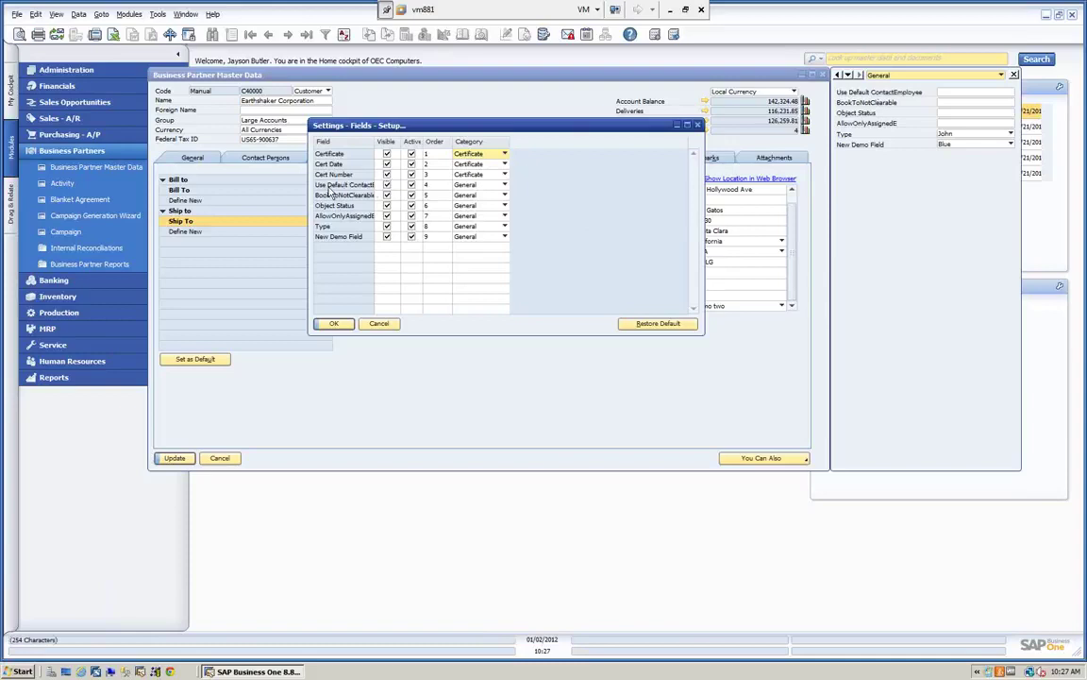
left_click(410, 185)
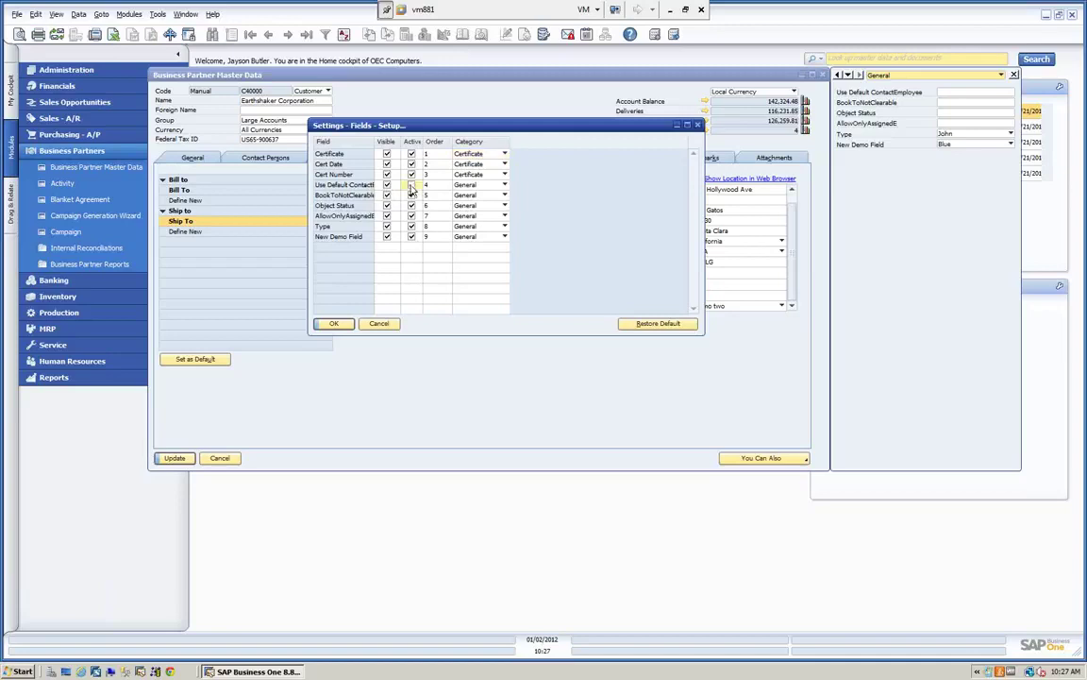
left_click(332, 323)
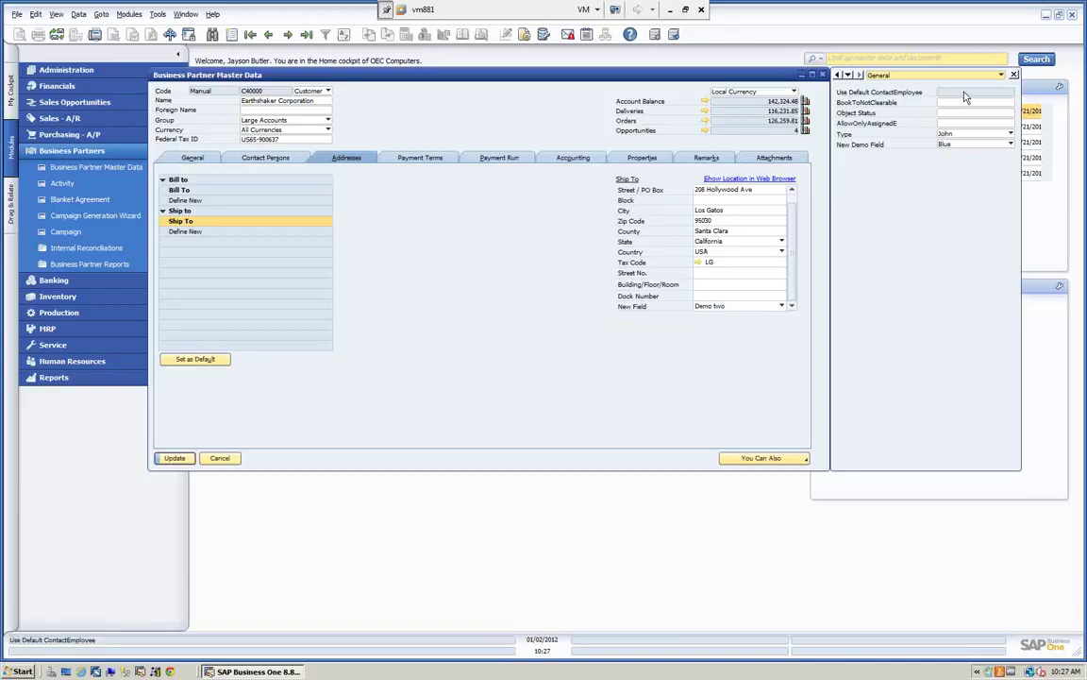
left_click(968, 101)
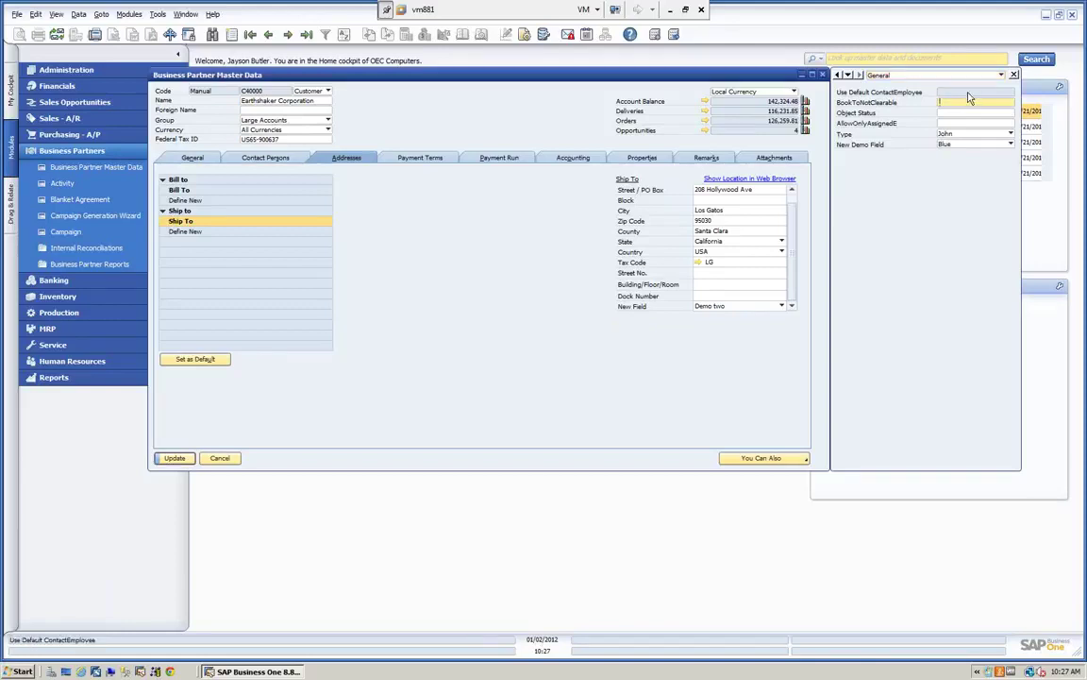
- Reactivate the Use Default ContactEmployee field in the user-defined field settings
left_click(157, 14)
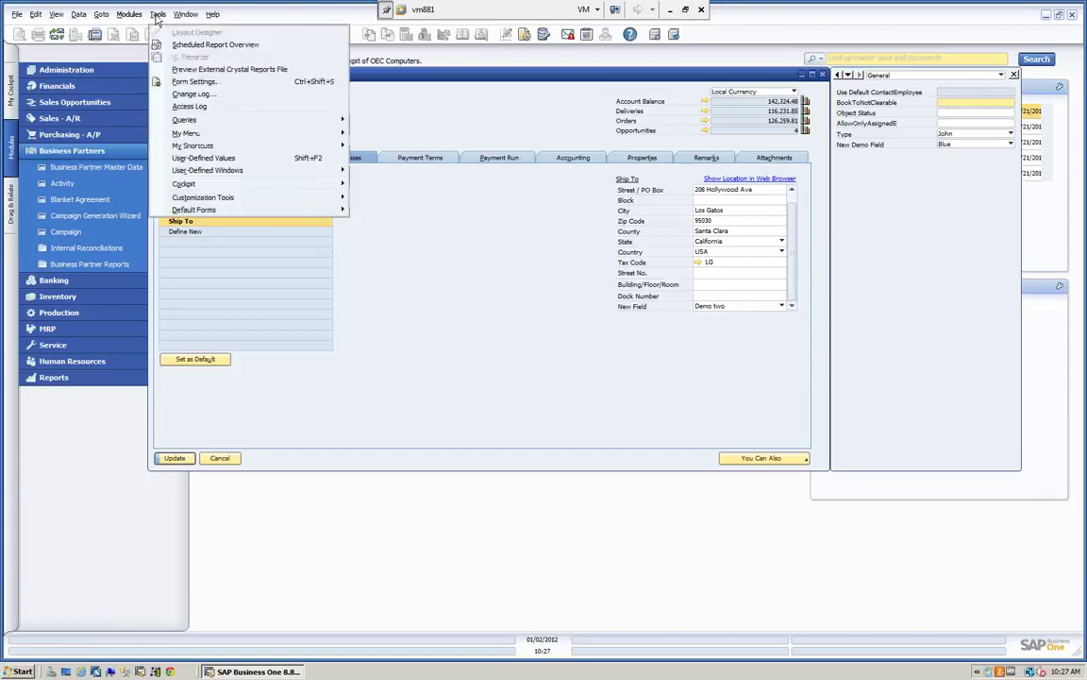
mouse_move(201, 200)
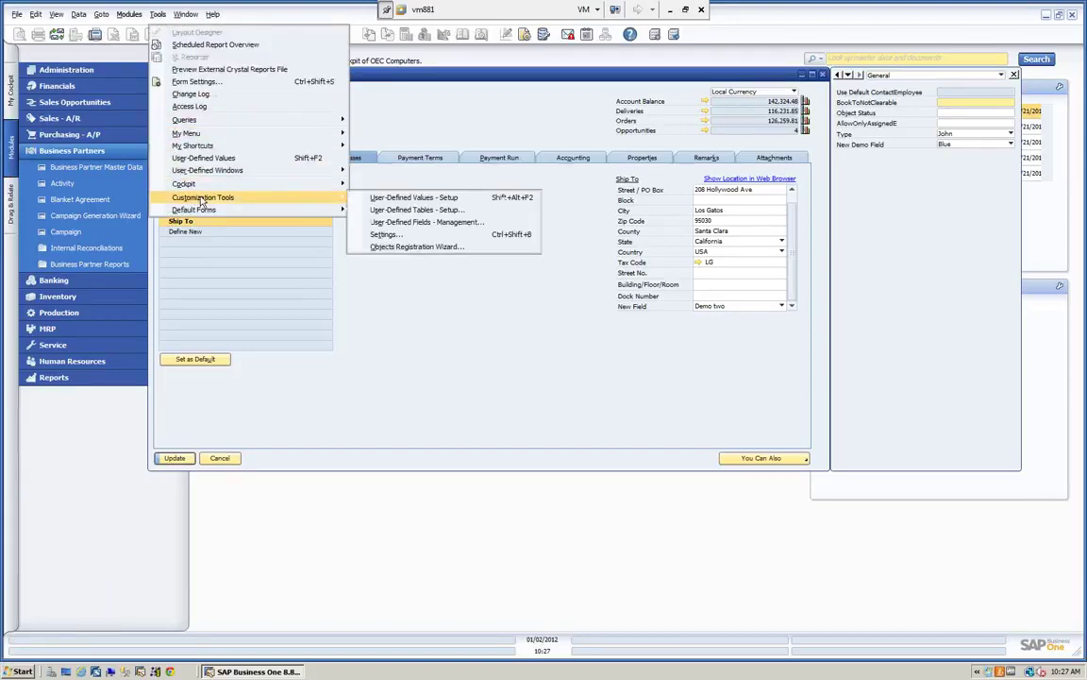
left_click(387, 234)
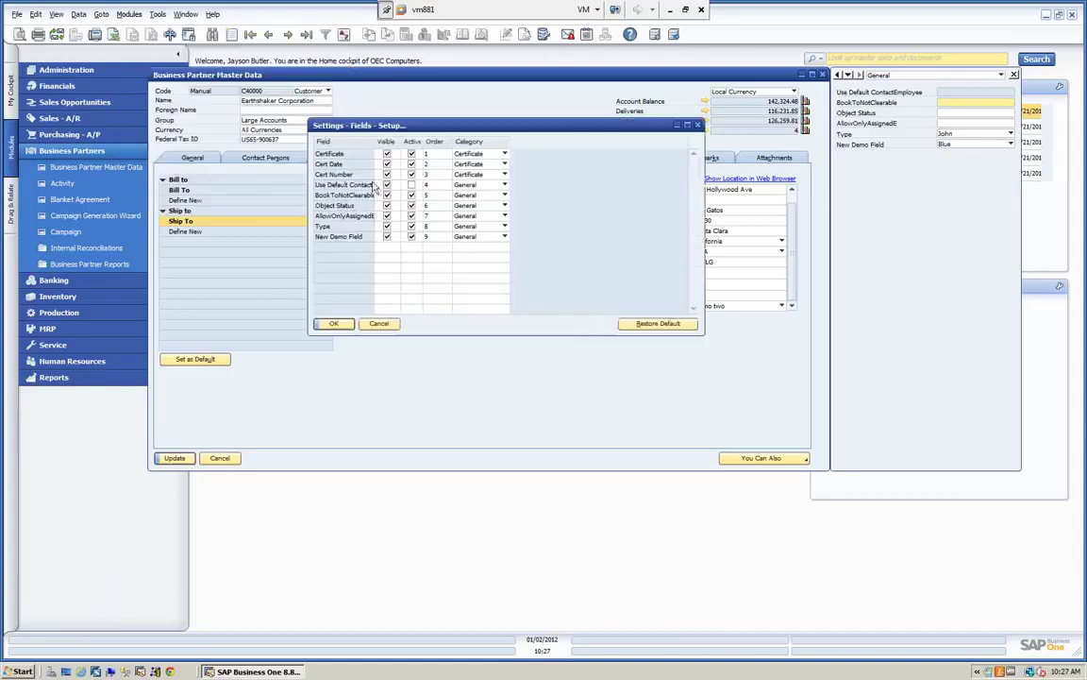
left_click(411, 184)
left_click(336, 324)
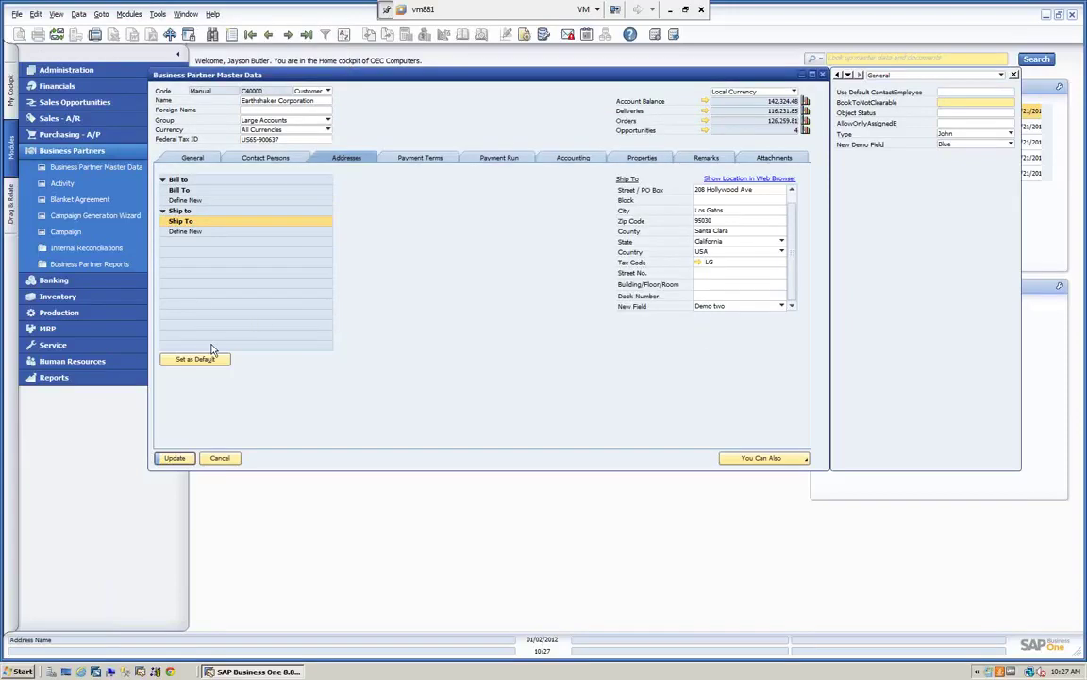
- Save and close the business partner record, and open a new sales order
left_click(173, 458)
left_click(219, 458)
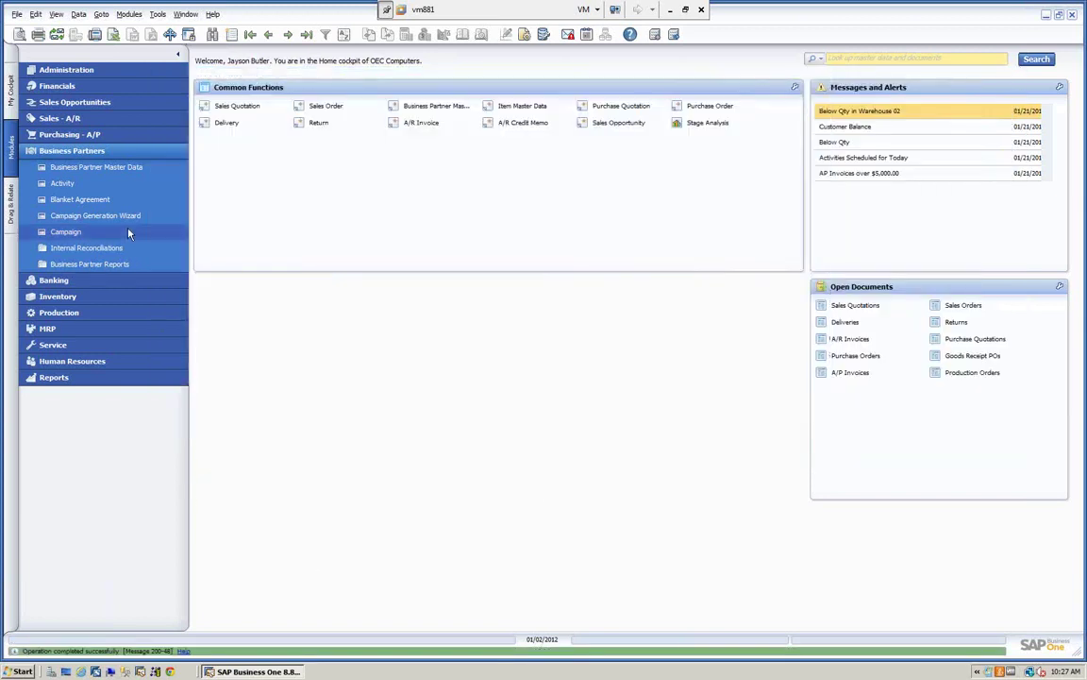
left_click(85, 120)
left_click(76, 154)
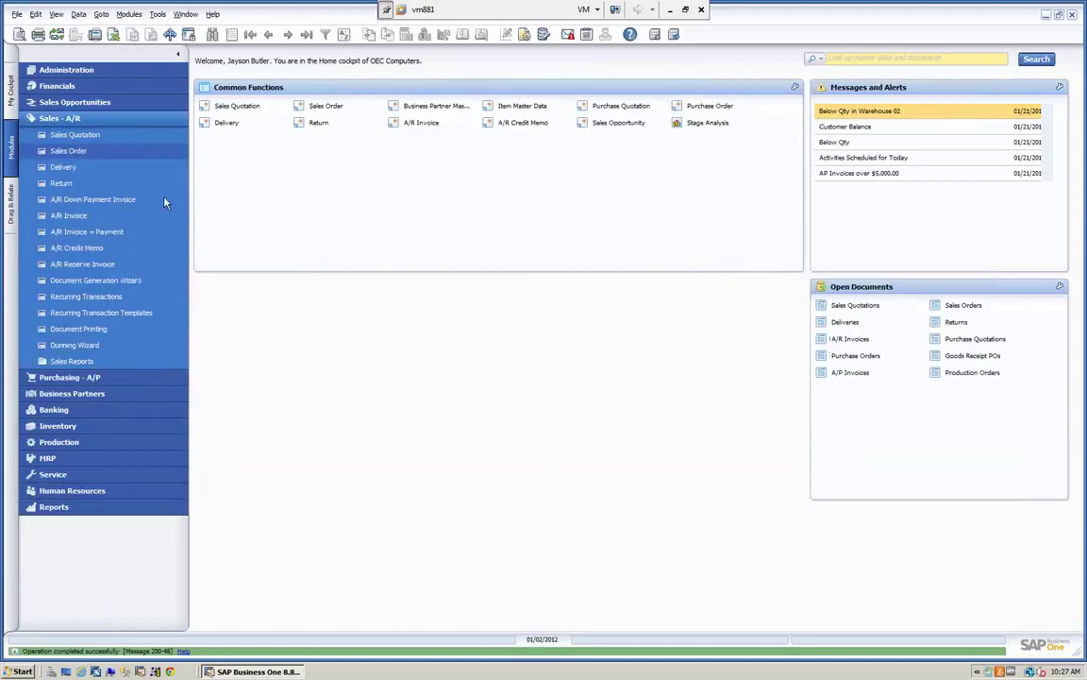
- Display the user-defined fields of the sales order and move the form slightly lower
left_click(78, 14)
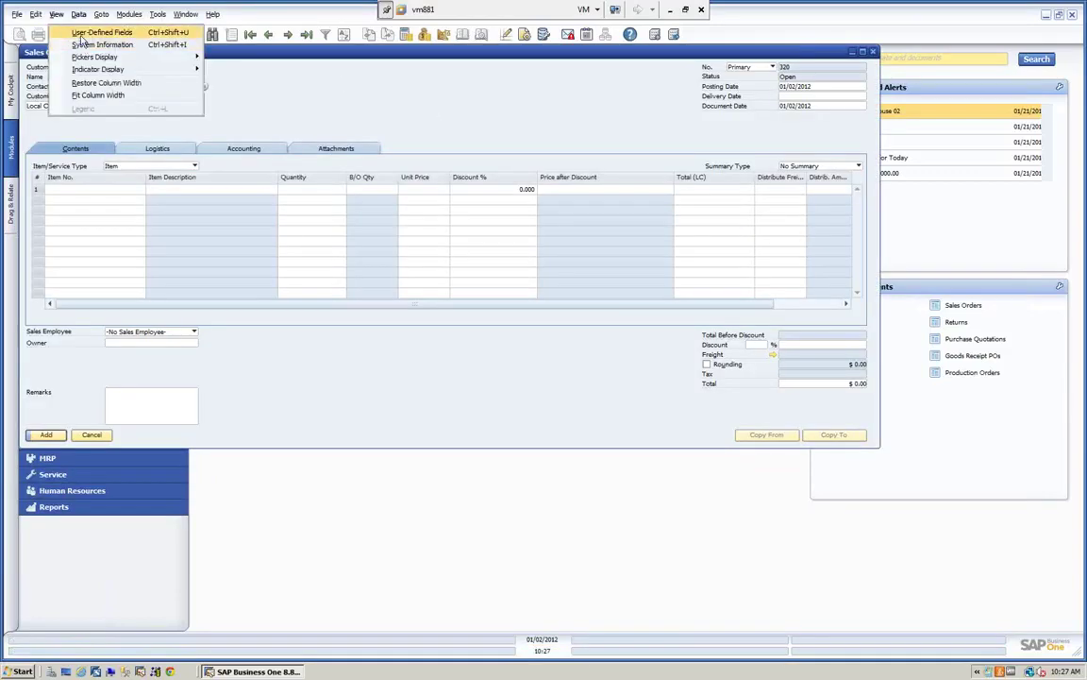
left_click(76, 32)
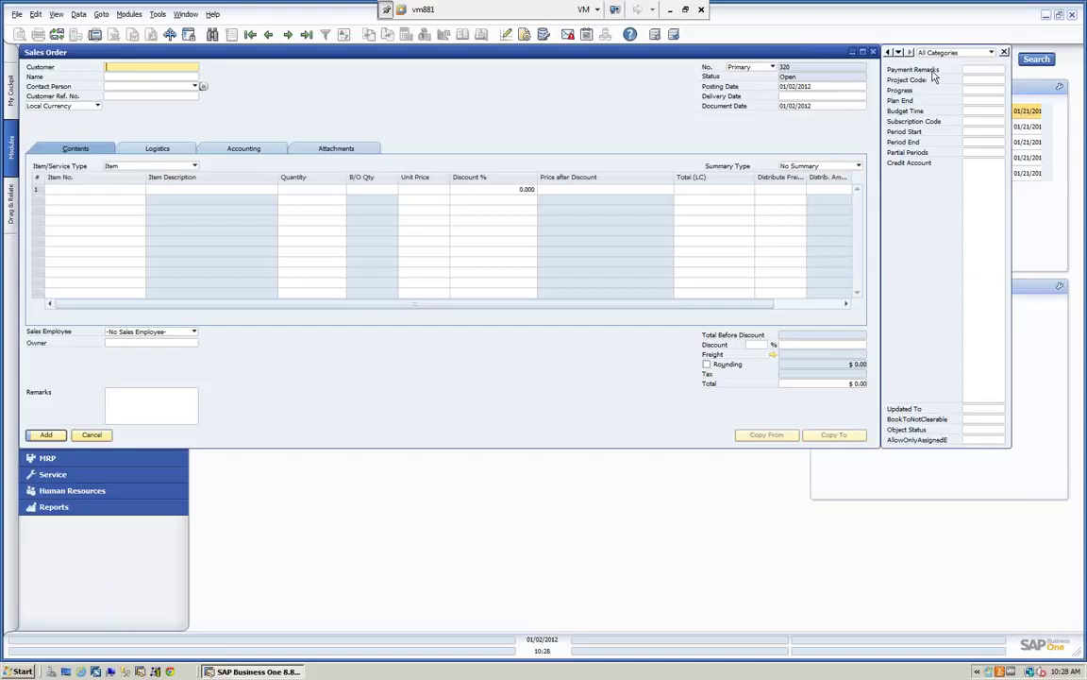
left_click_drag(517, 54, 522, 73)
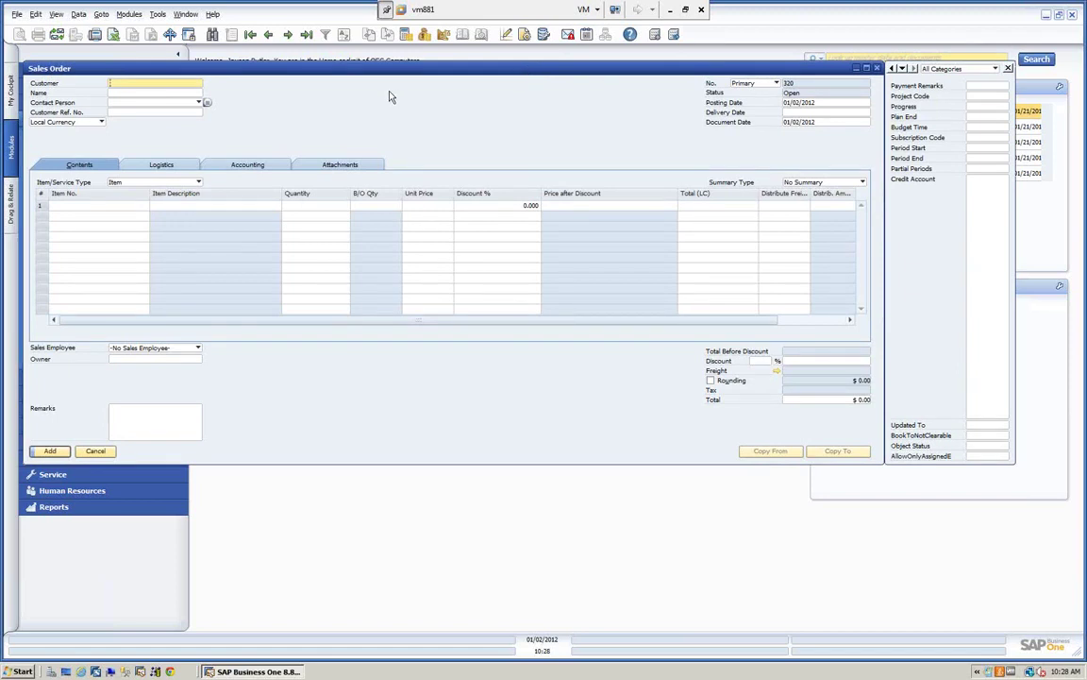
- Make the sales order's Payment Remarks field inactive and hidden in the user-defined field settings
left_click(158, 14)
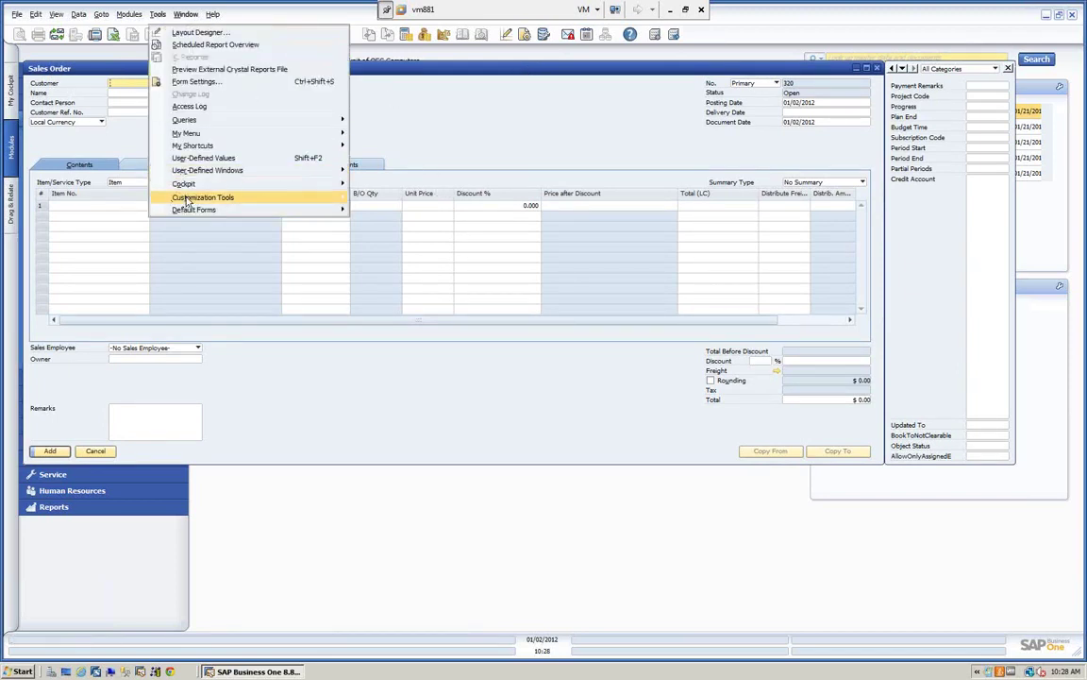
mouse_move(188, 201)
left_click(386, 233)
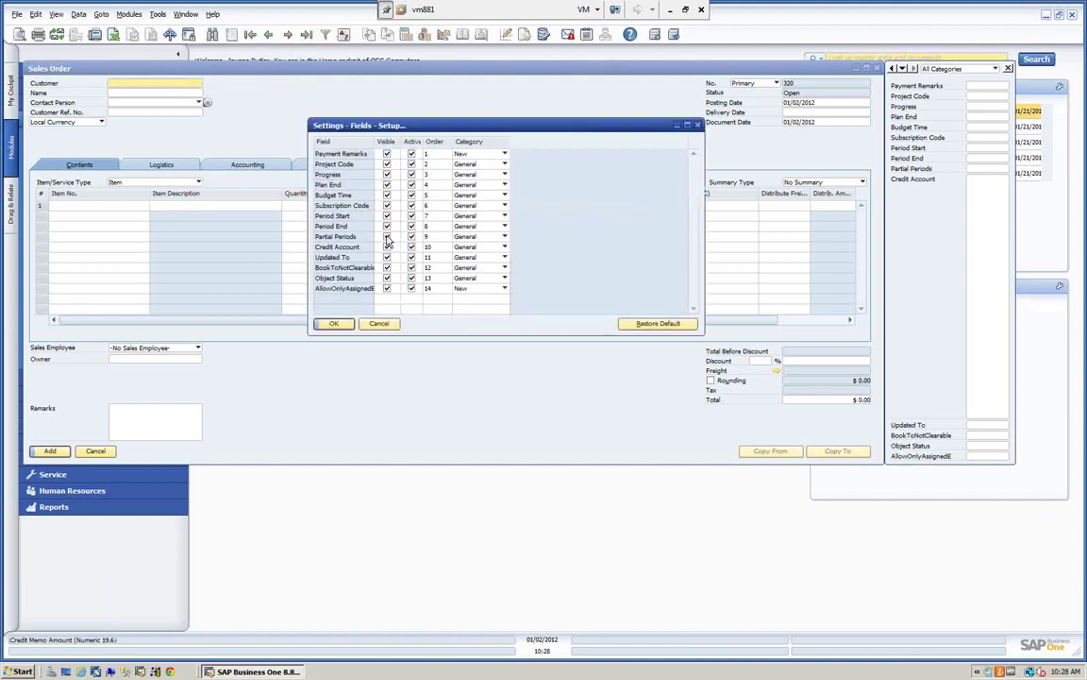
left_click(412, 153)
left_click(387, 154)
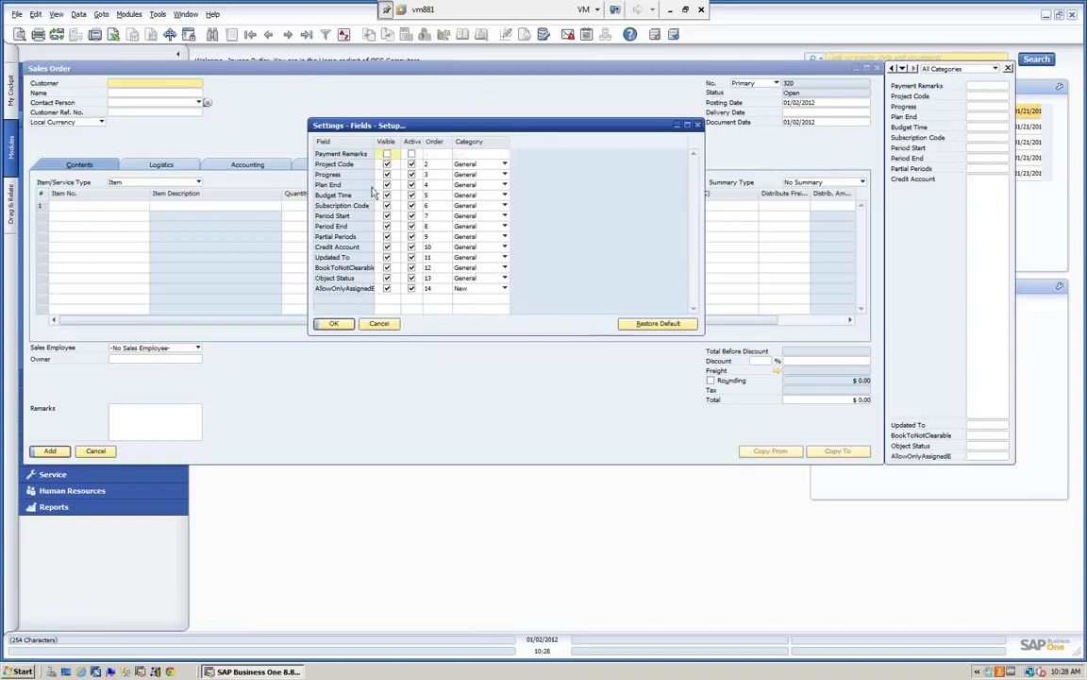
left_click(340, 323)
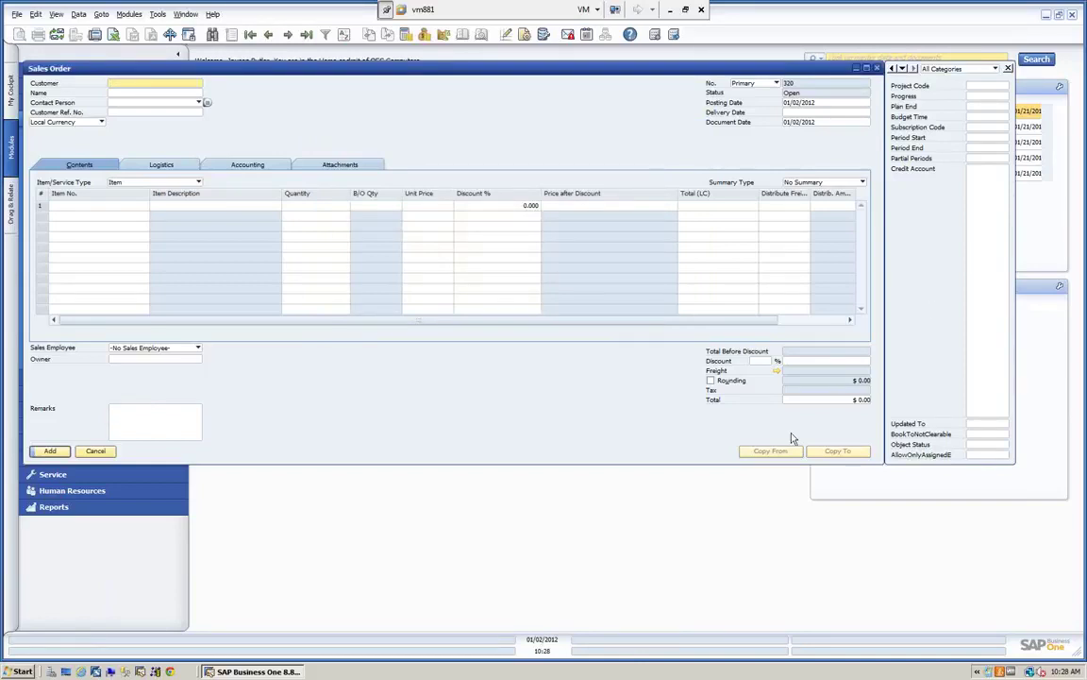
- Close the sales order without adding it, and review the MCG tables in the user-defined tables setup
left_click(107, 452)
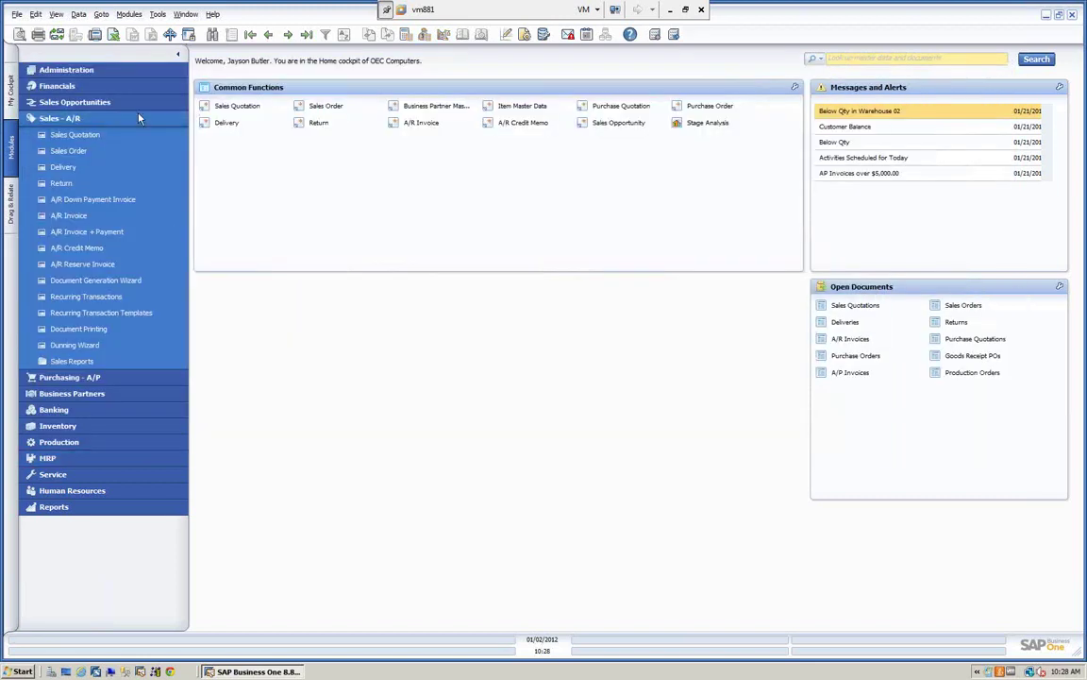
left_click(157, 15)
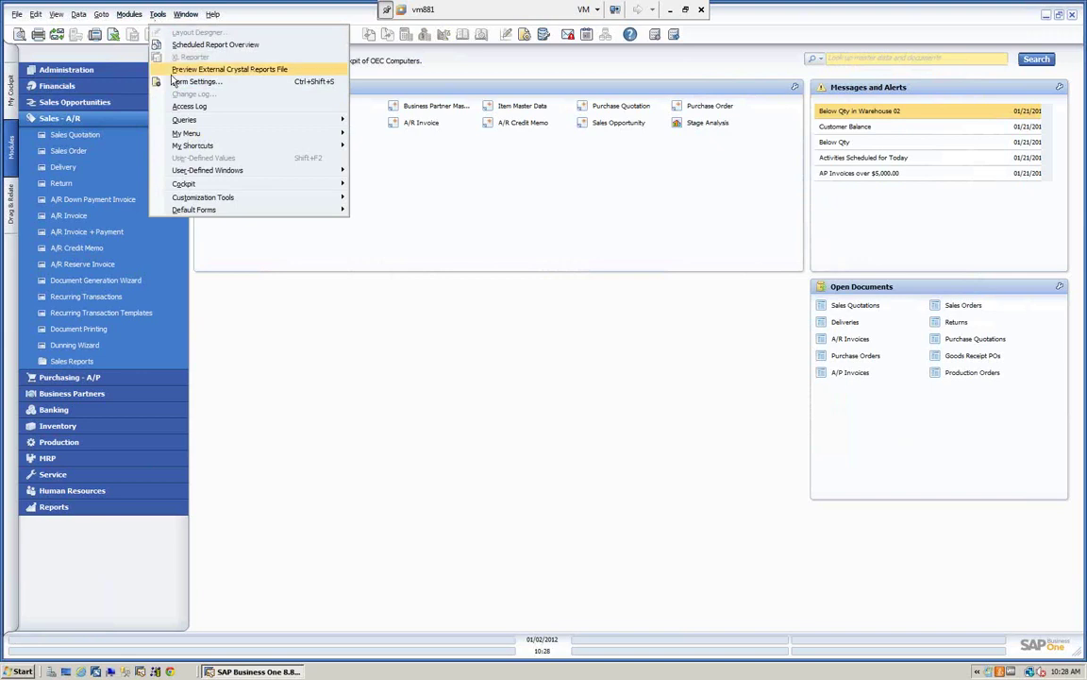
mouse_move(204, 199)
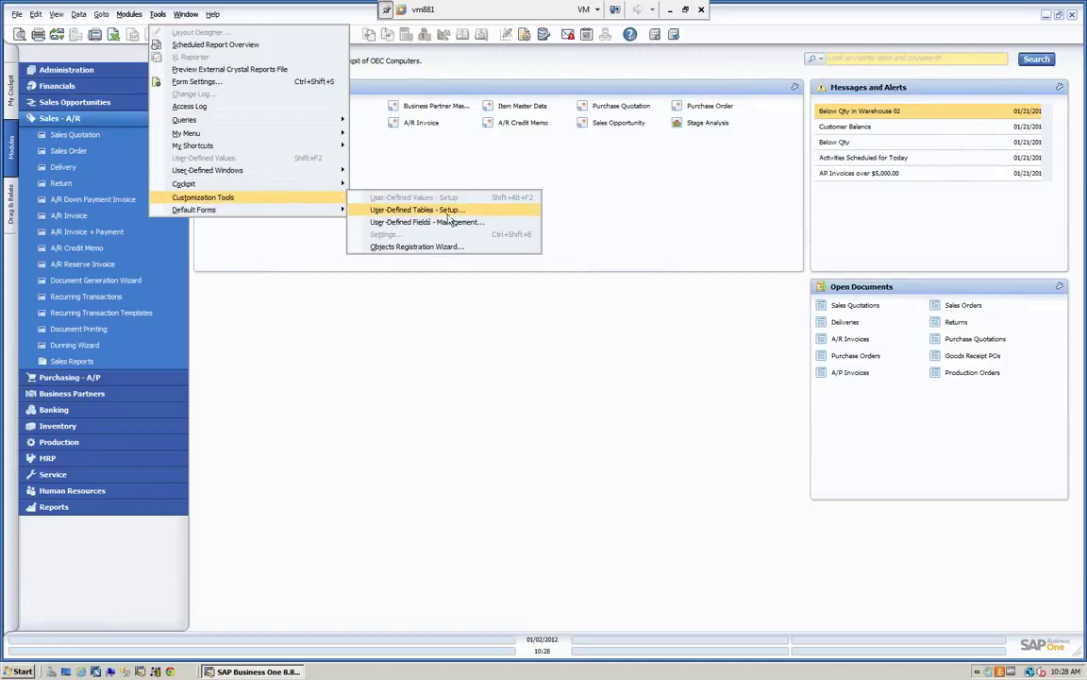
left_click(423, 210)
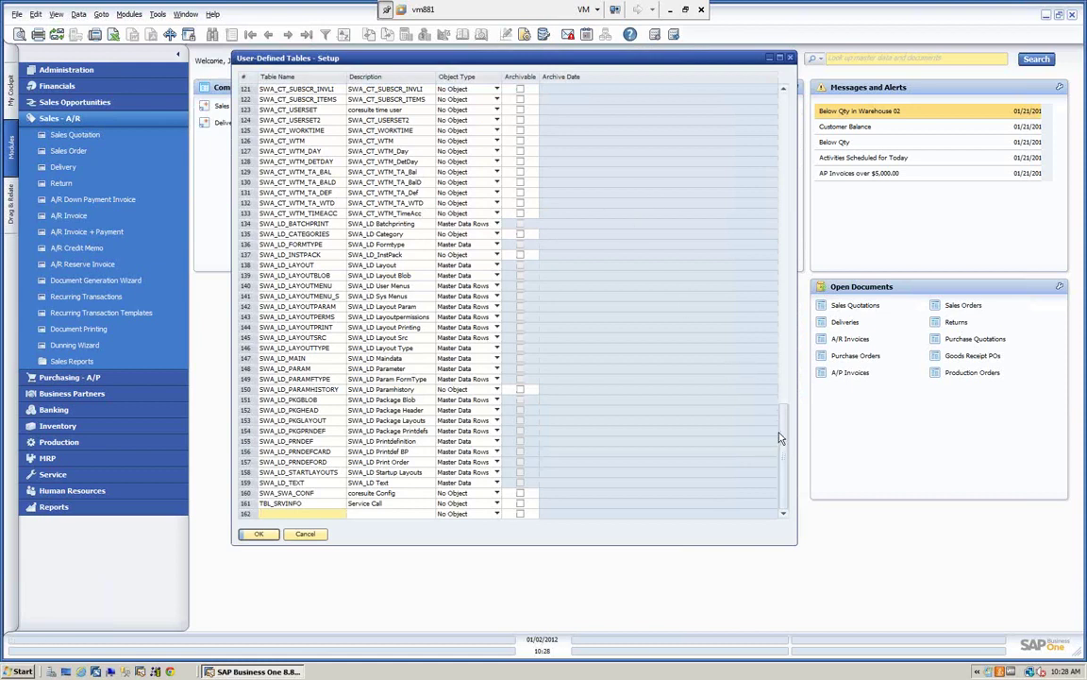
left_click_drag(784, 440, 793, 321)
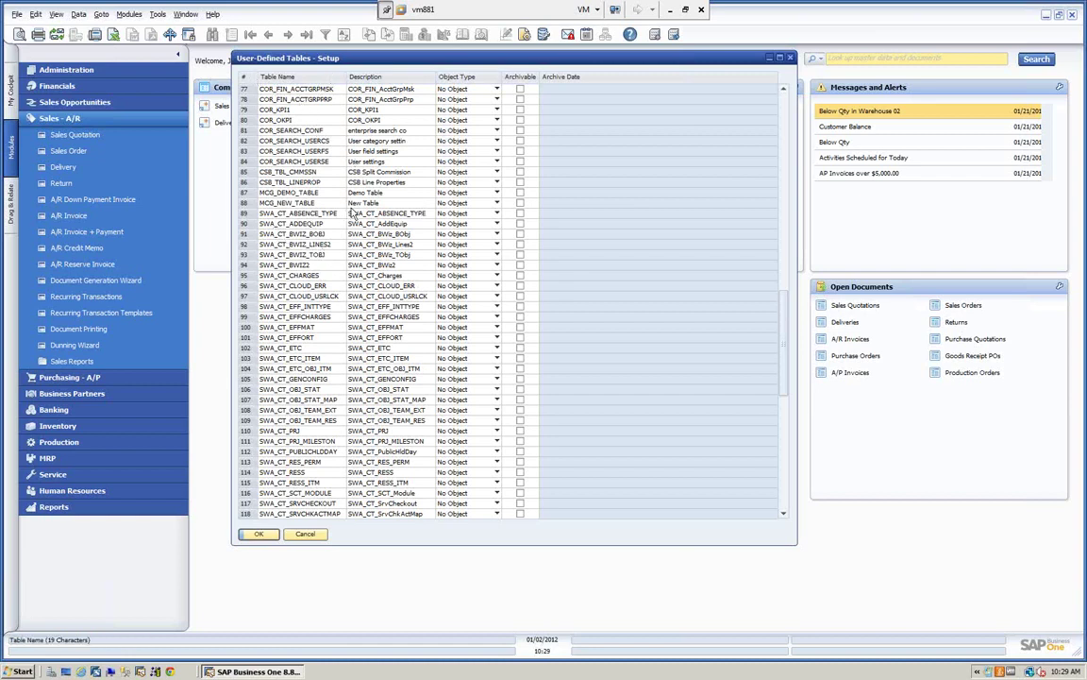
left_click(305, 534)
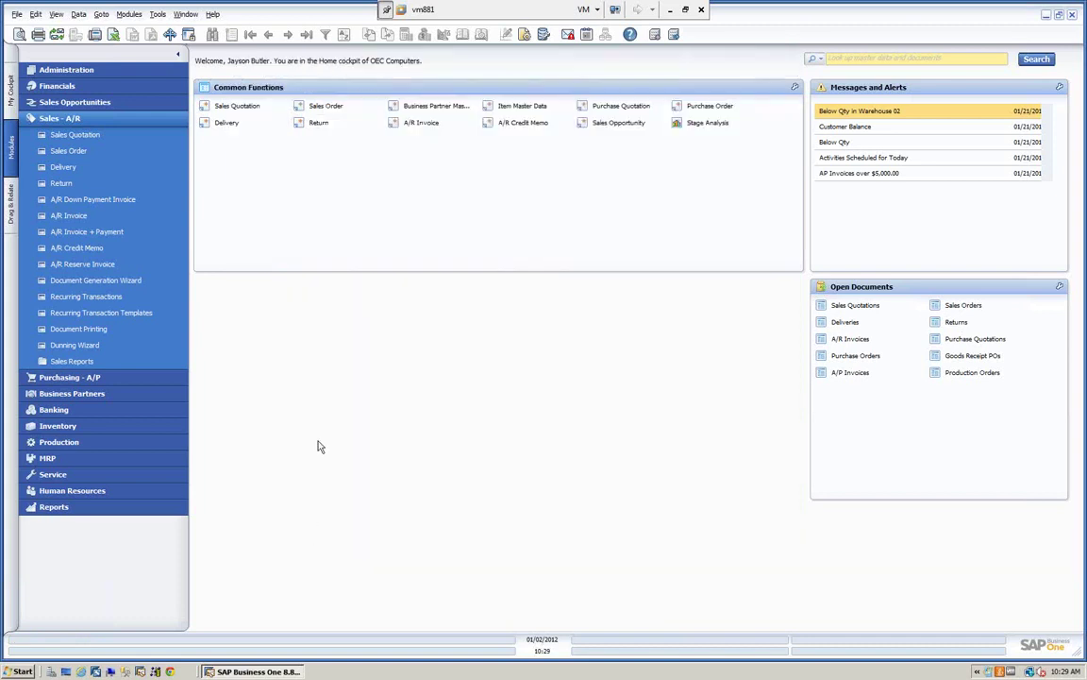
- Examine the fields defined for Demo Table and New Table among the user tables in user-defined fields management
left_click(158, 15)
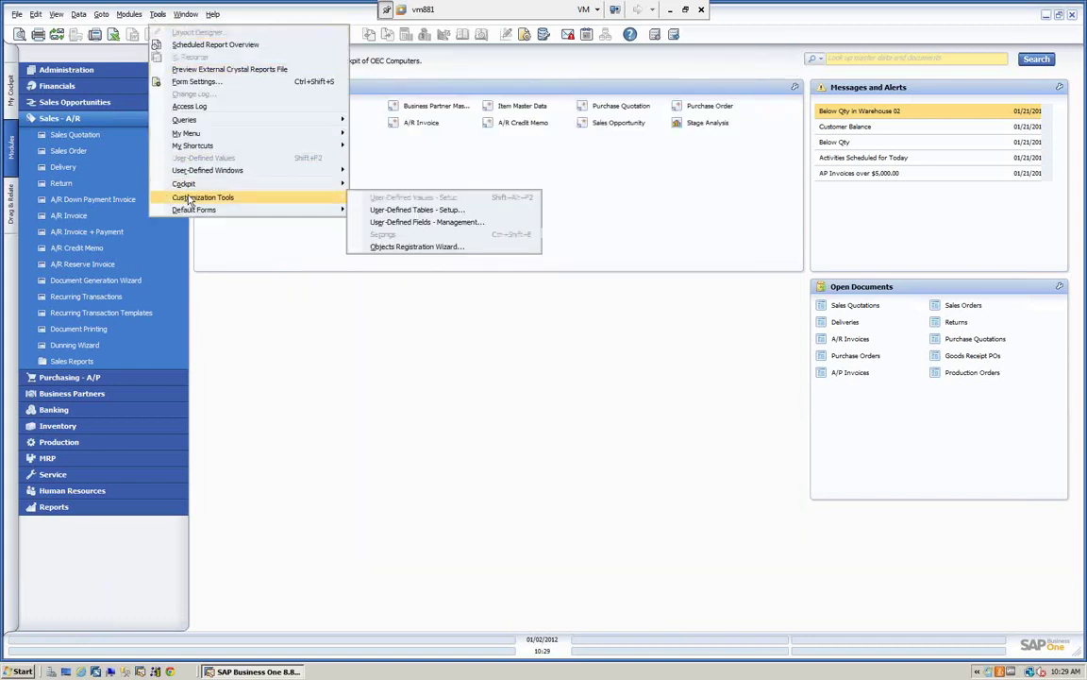
left_click(420, 224)
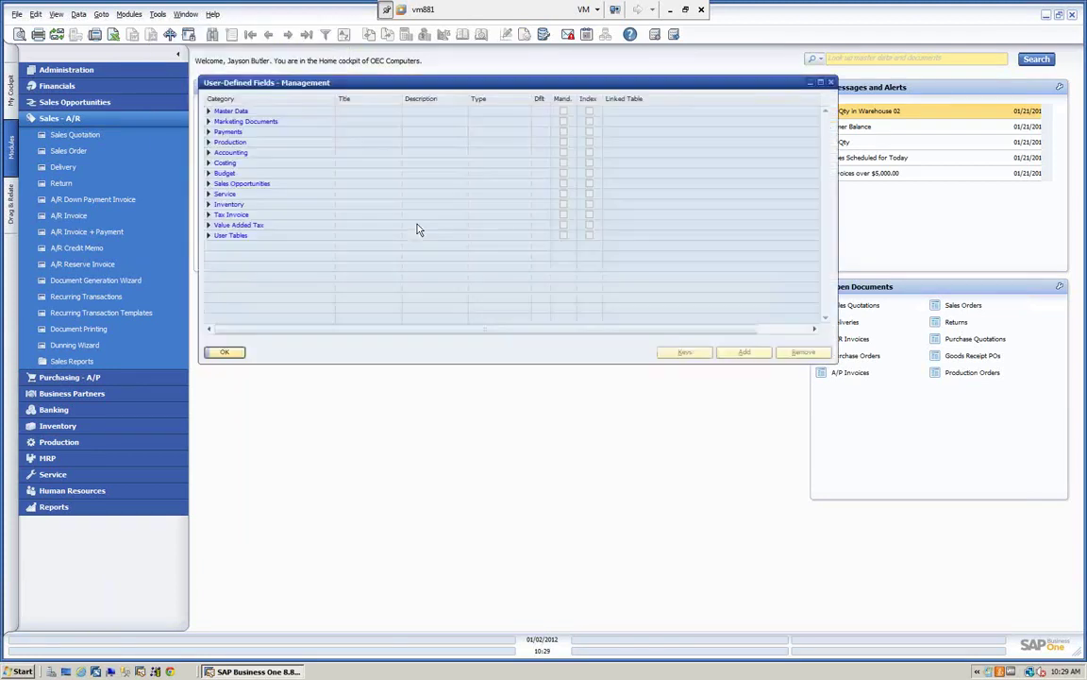
left_click(209, 236)
scroll(277, 294, "down", 5)
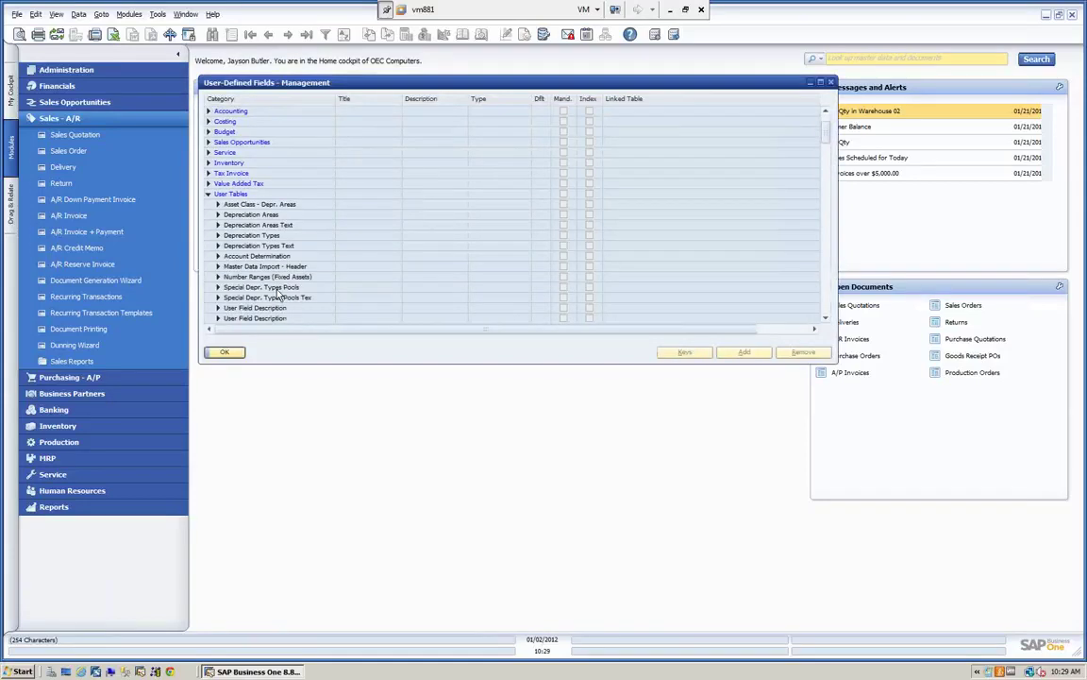
scroll(278, 297, "down", 8)
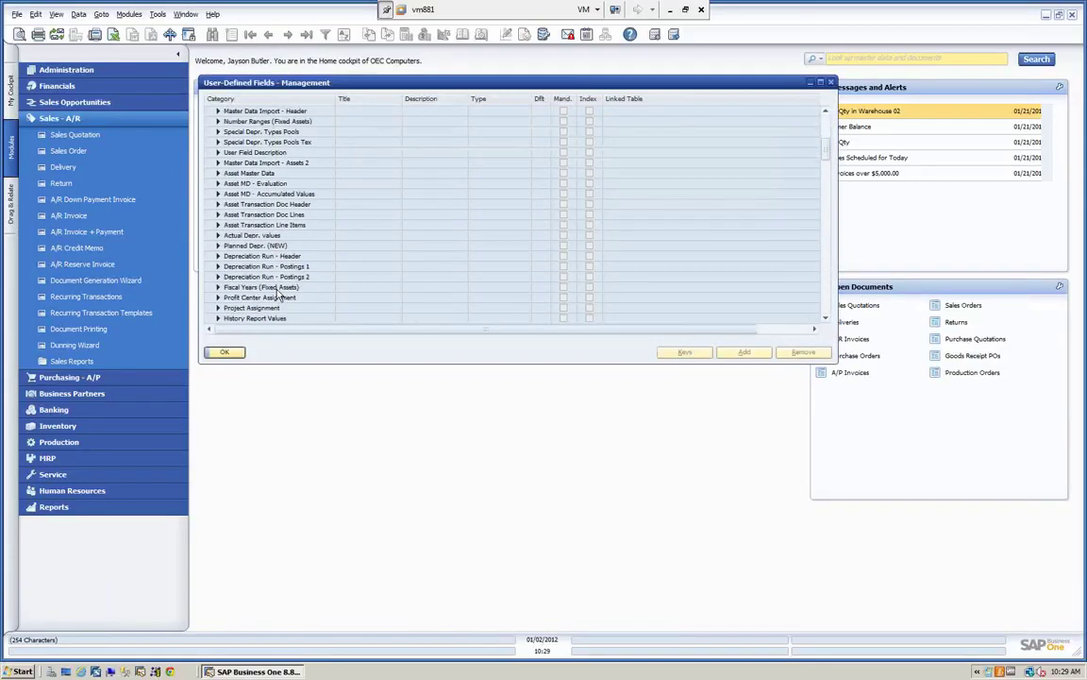
scroll(278, 296, "down", 8)
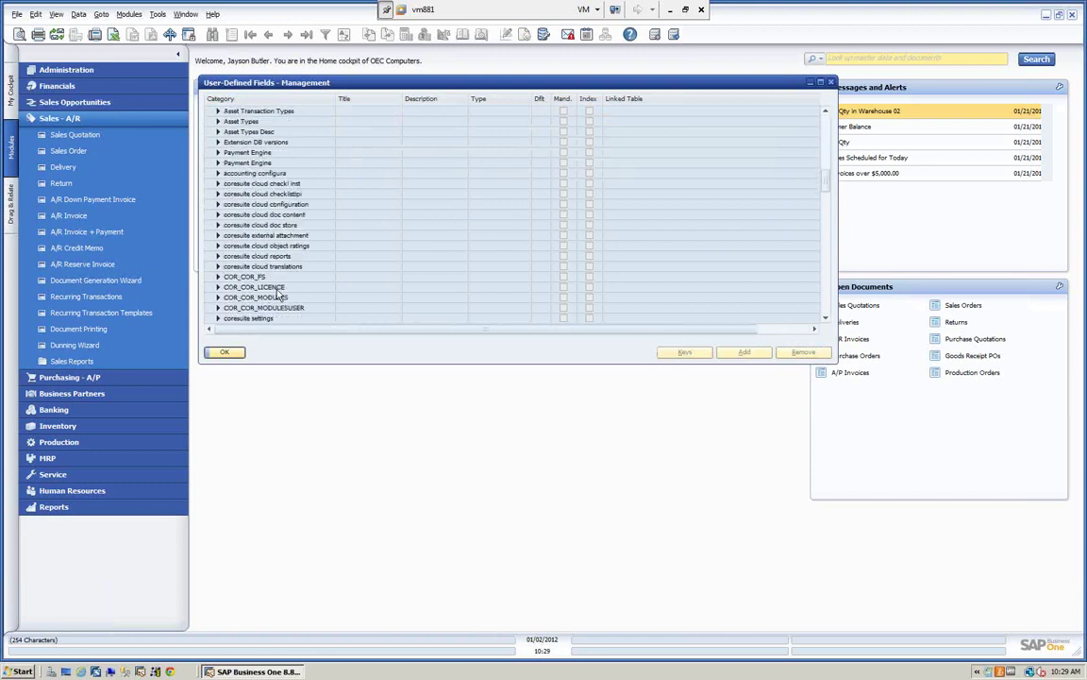
scroll(277, 295, "down", 7)
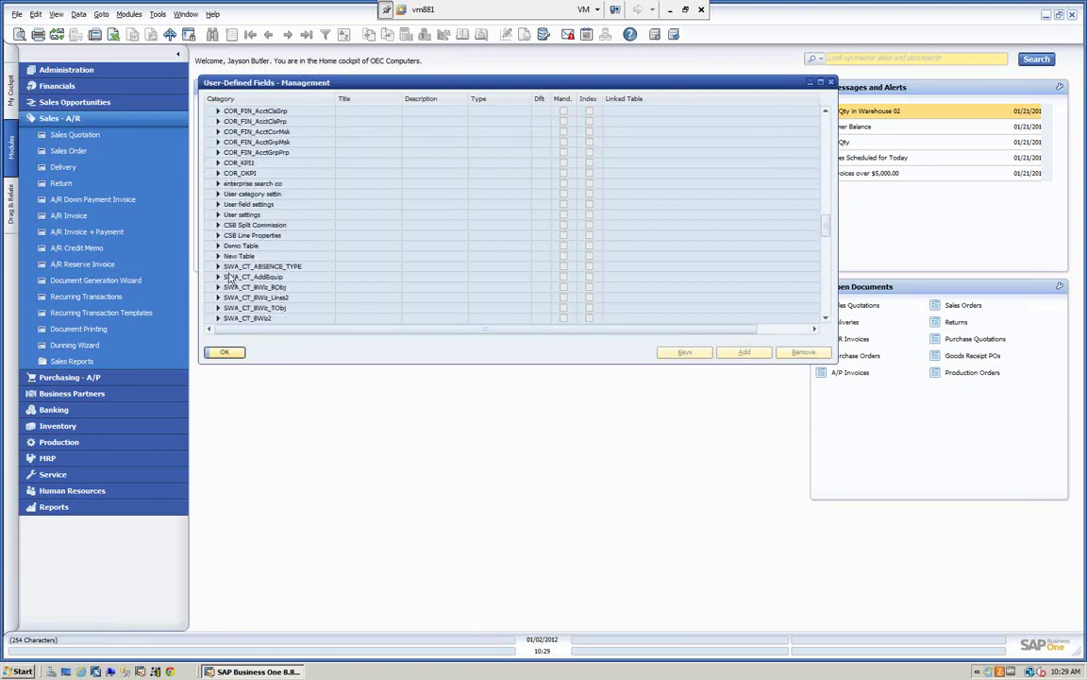
left_click(218, 246)
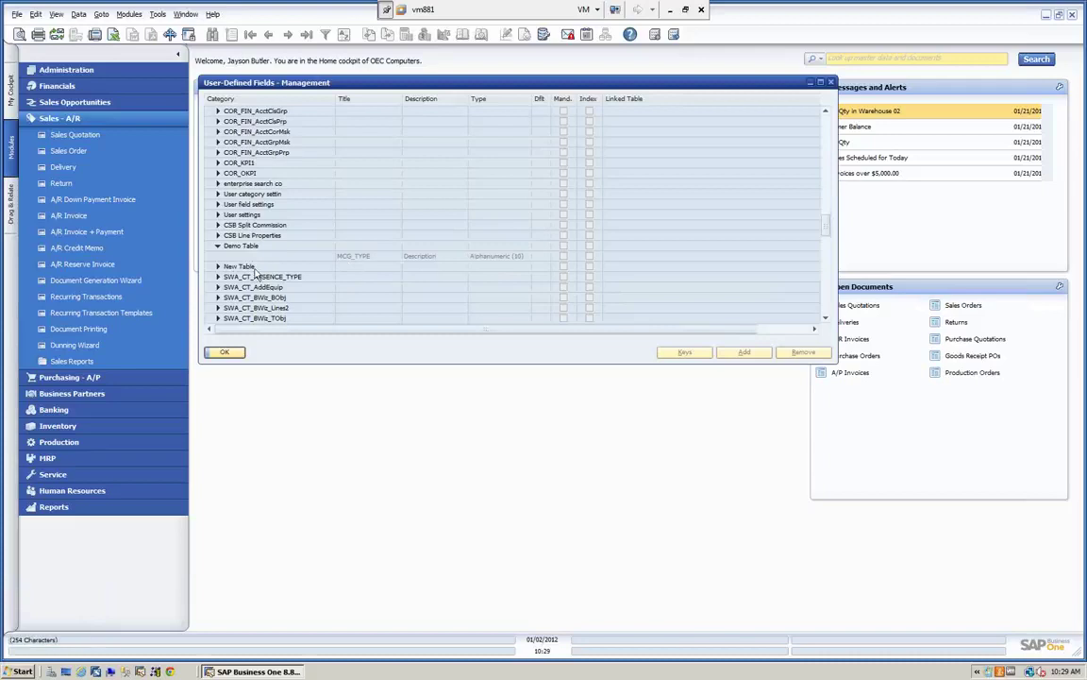
left_click(218, 267)
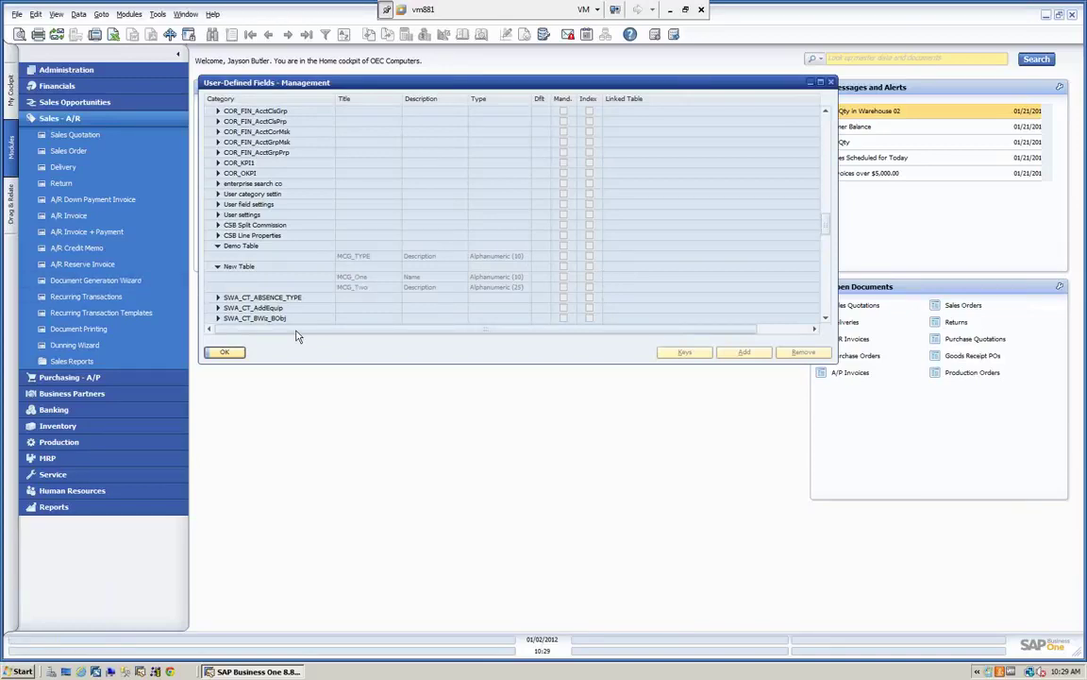
- List the user-defined fields of the Business Partner object within the Master Data category
scroll(437, 281, "up", 3)
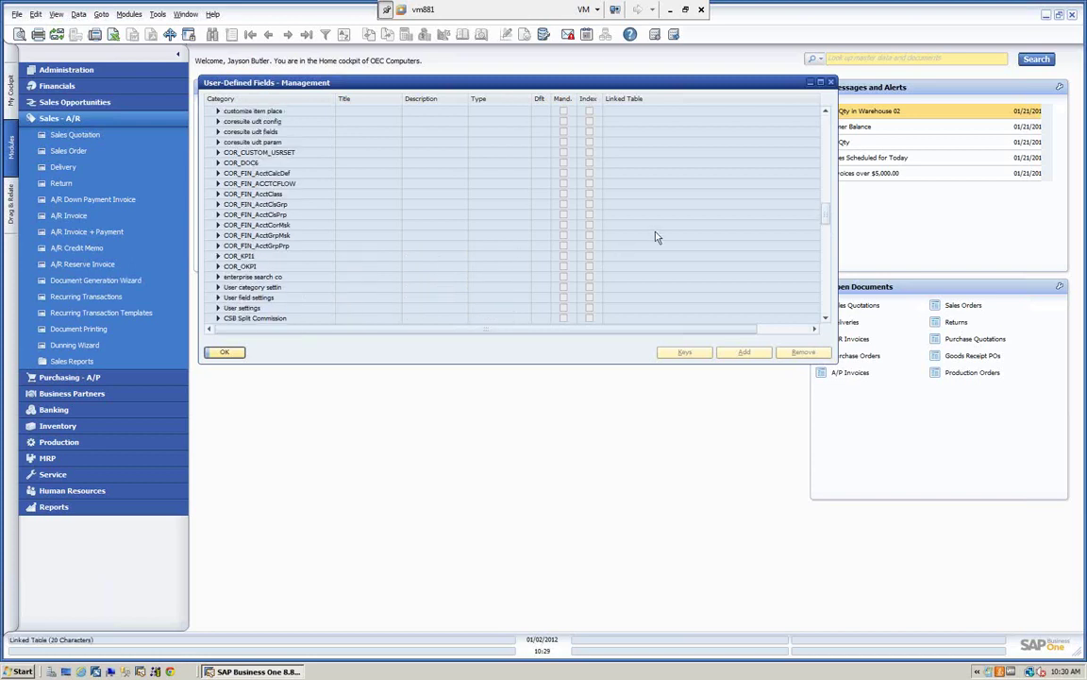
left_click_drag(823, 216, 825, 115)
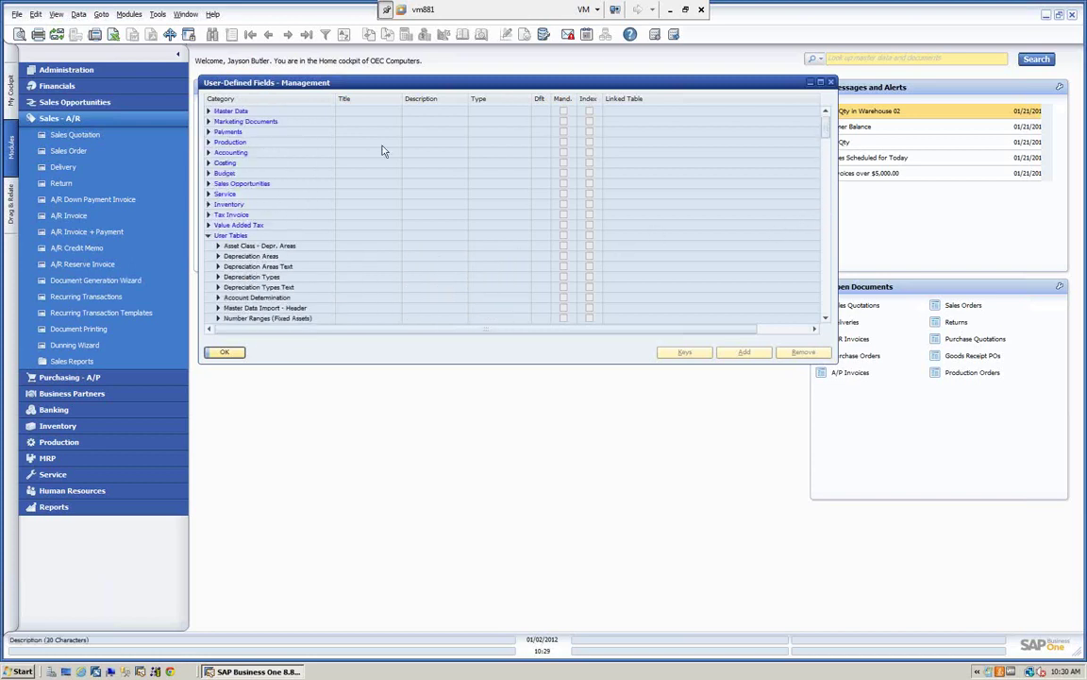
left_click(208, 111)
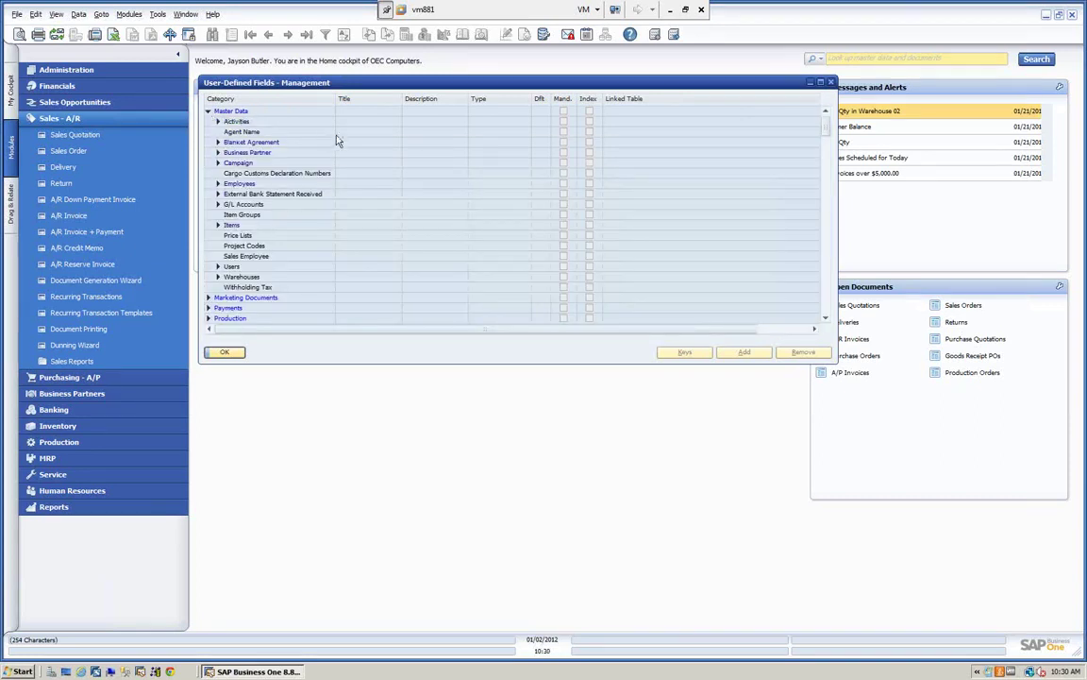
left_click(218, 153)
left_click(230, 163)
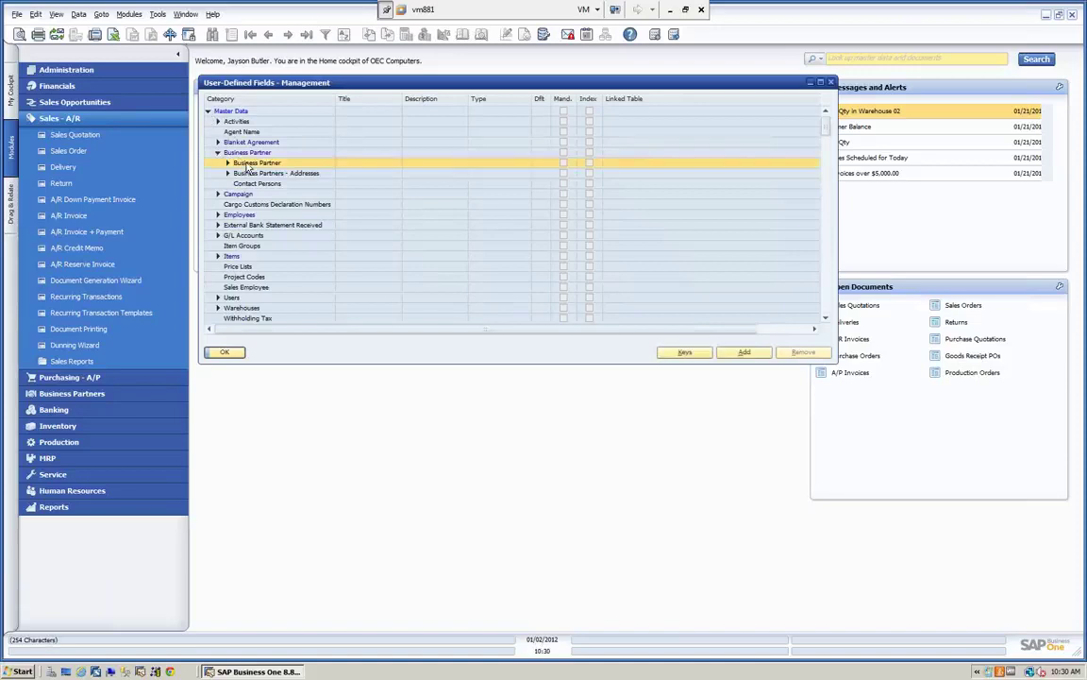
left_click(227, 165)
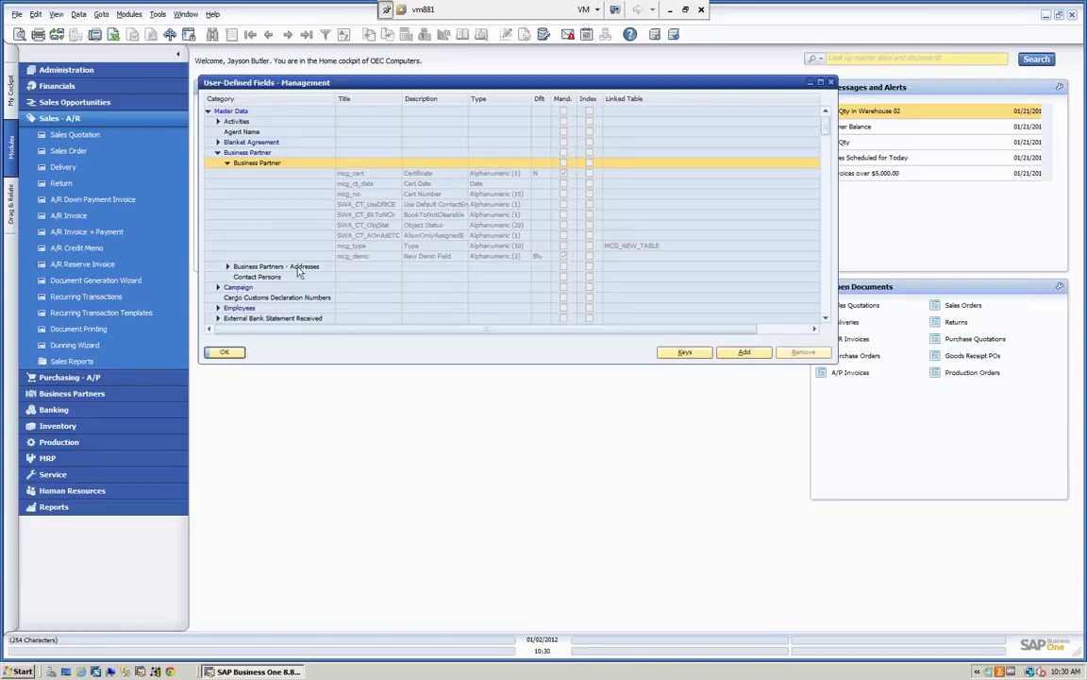
- Review the field data of the Business Partner's mcg_cert field, and leave it without saving
left_click(357, 176)
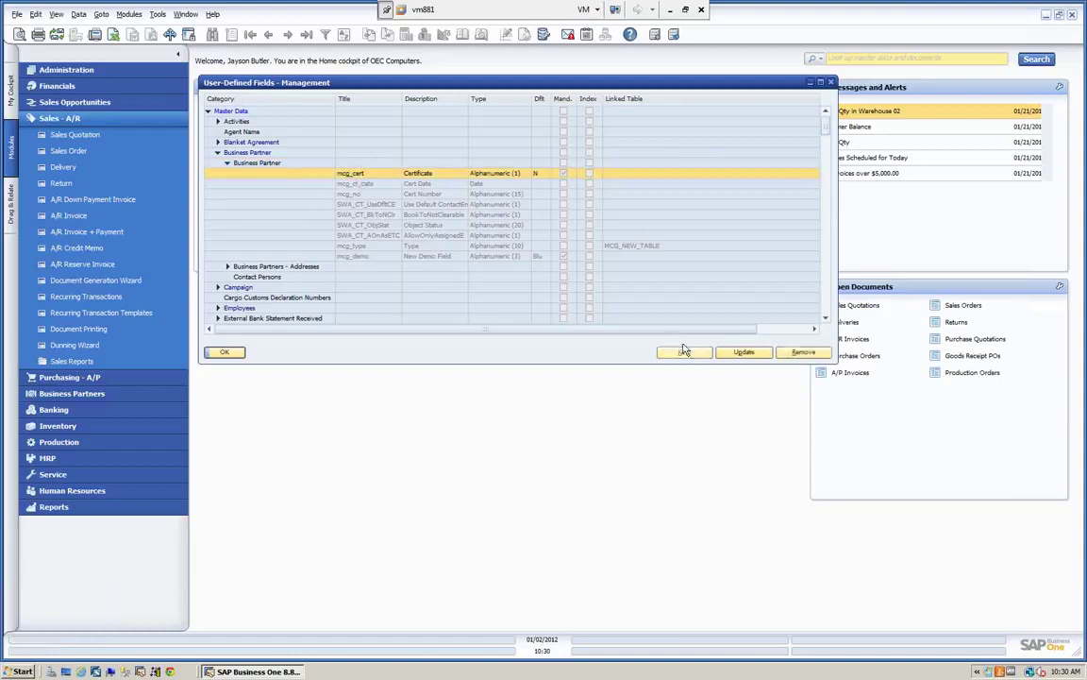
left_click(745, 353)
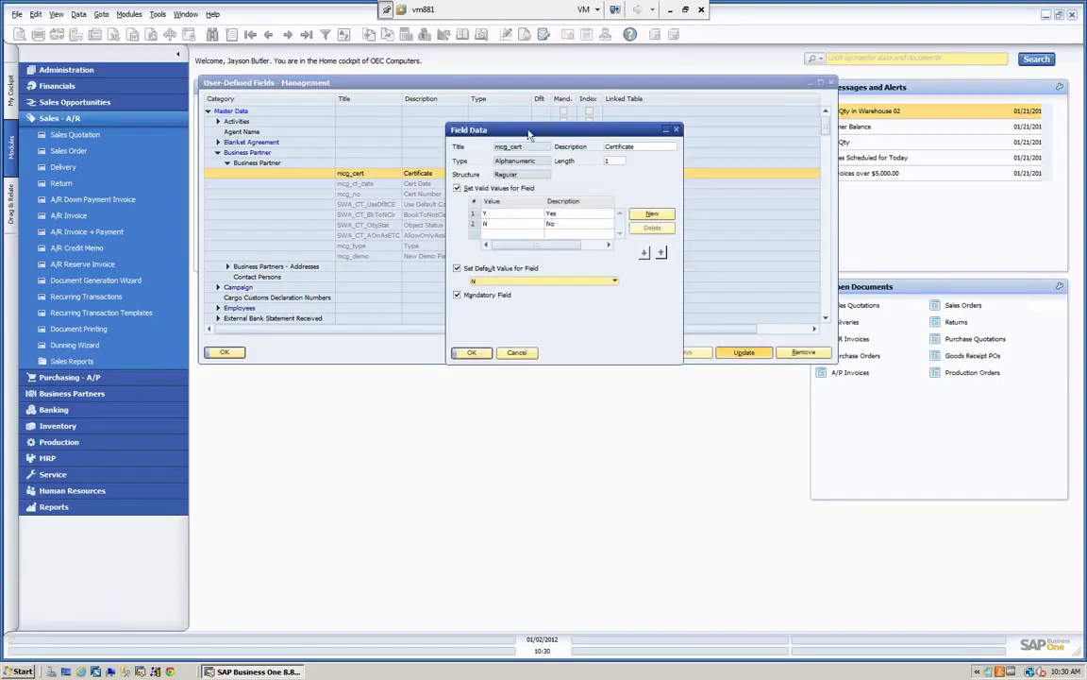
left_click(517, 355)
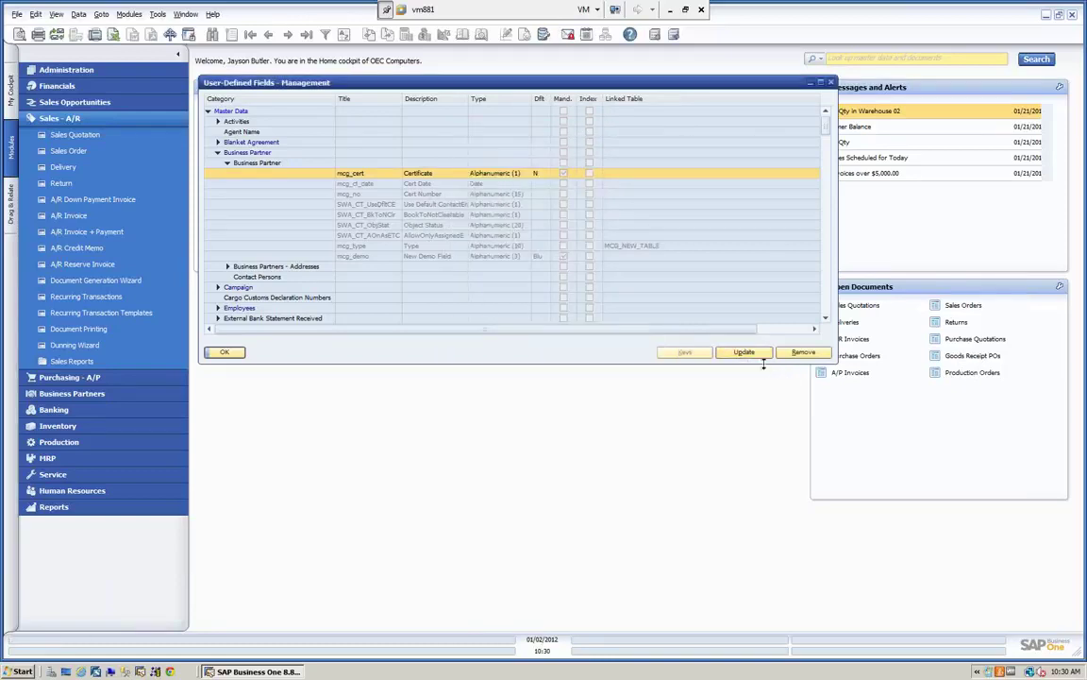
- Start a new Business Partner field and try the Numeric type, followed by Date/Time with the Hour structure
left_click(242, 163)
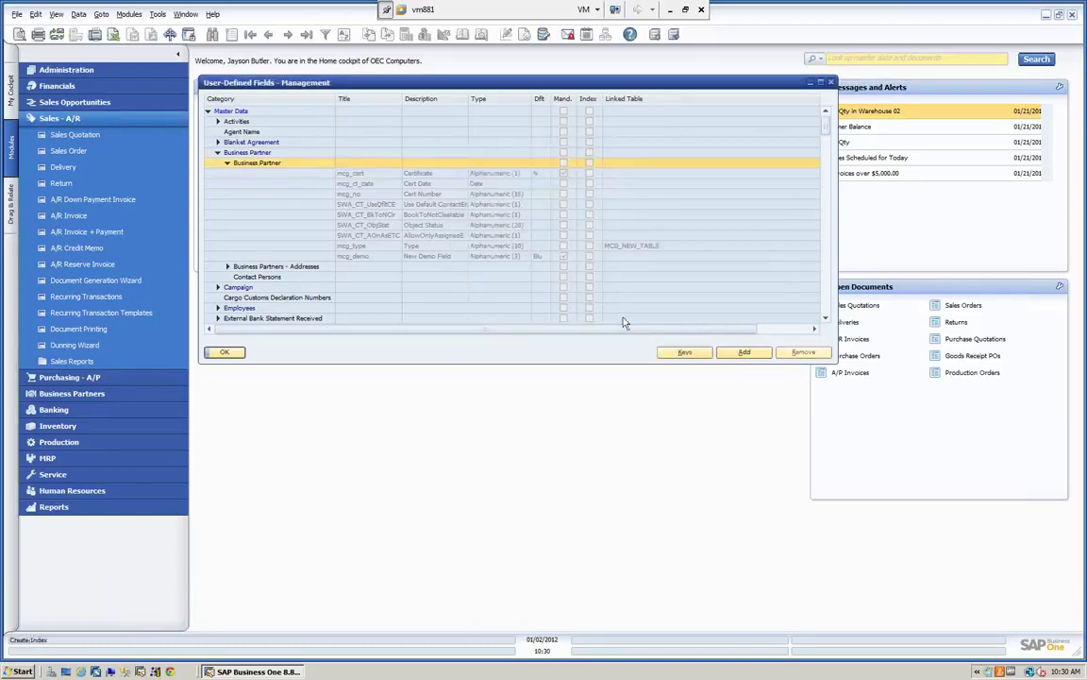
left_click(745, 353)
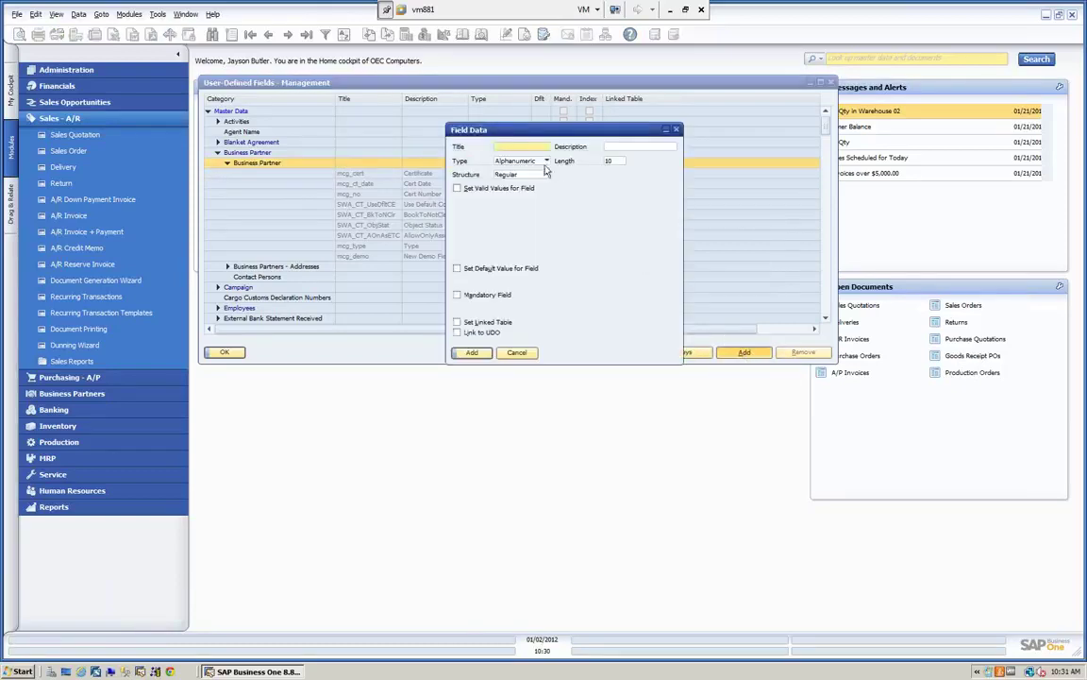
left_click(546, 162)
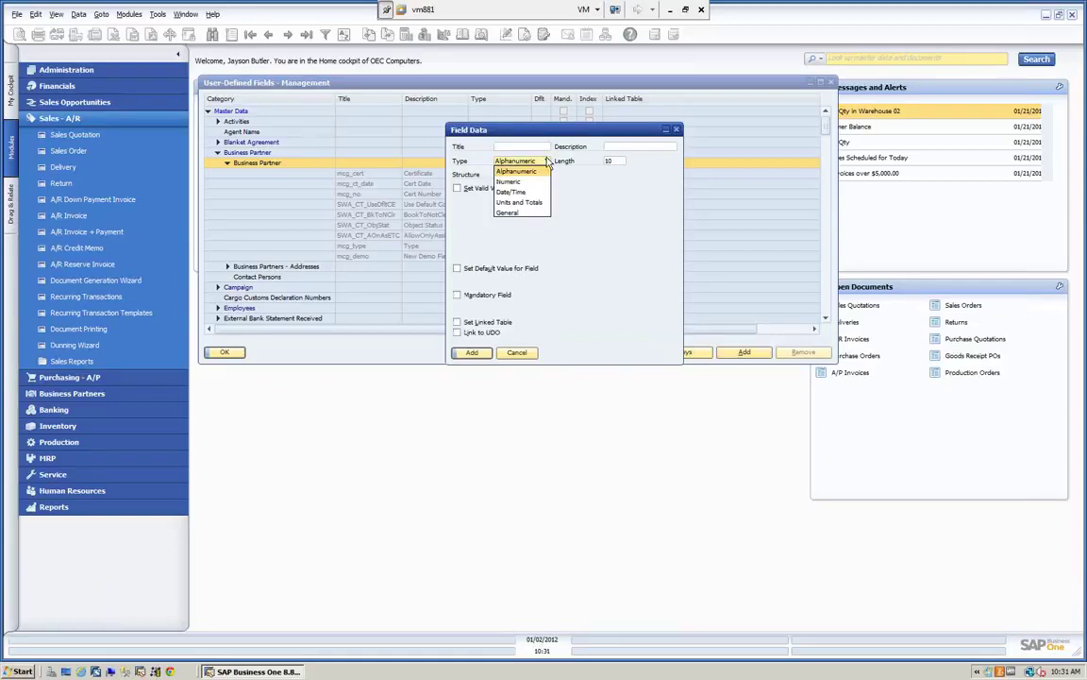
left_click(510, 181)
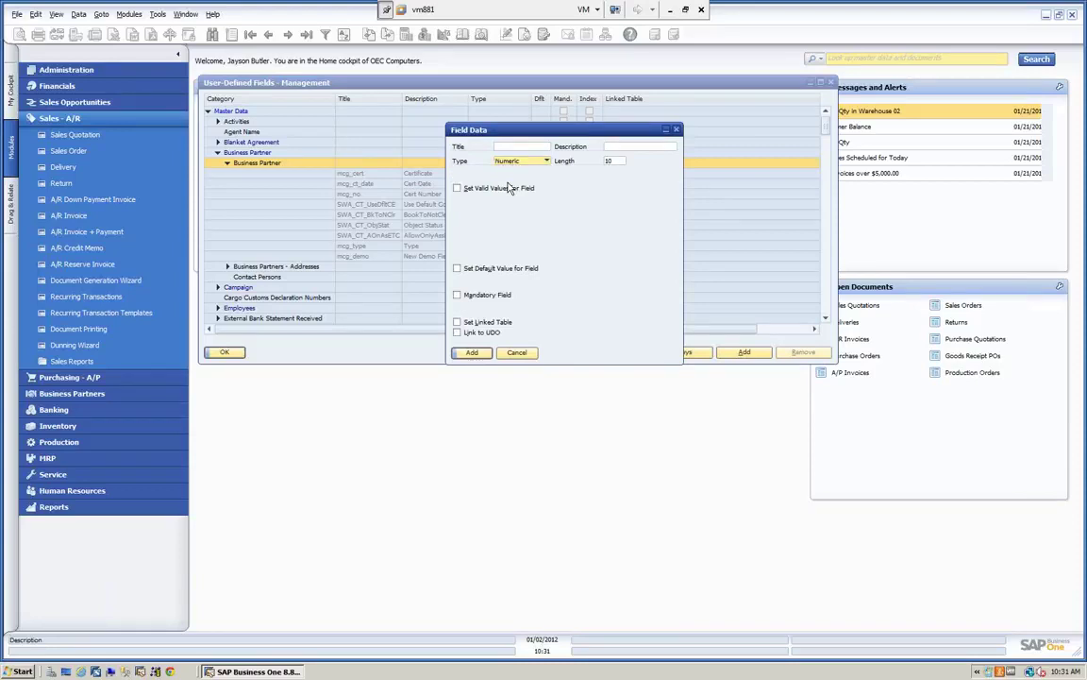
left_click(546, 161)
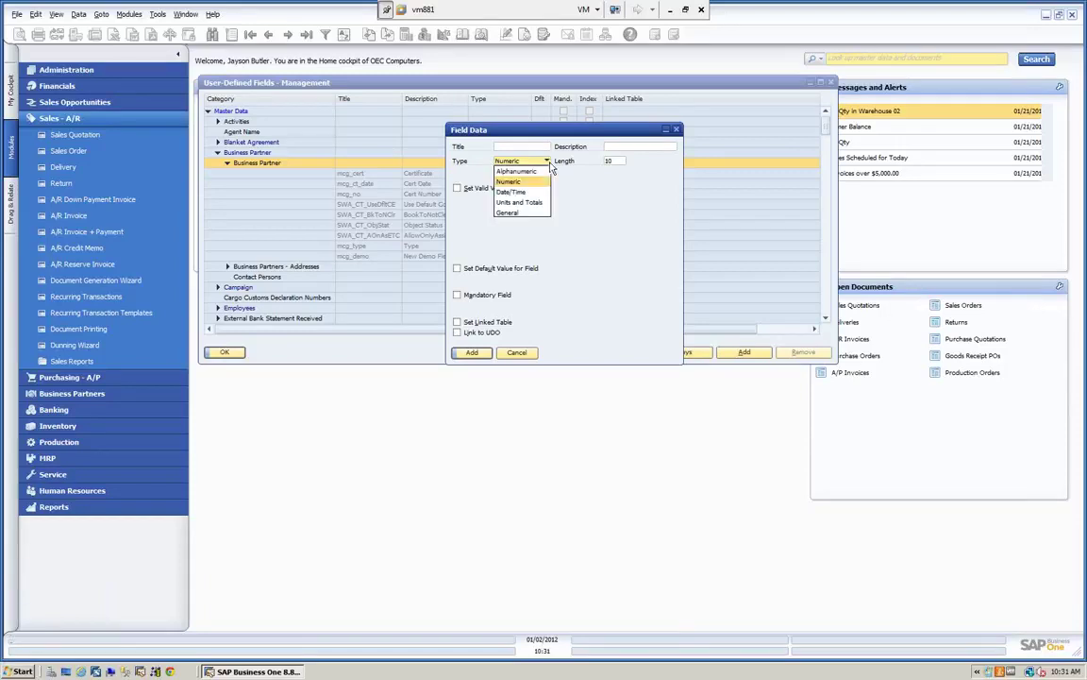
left_click(525, 191)
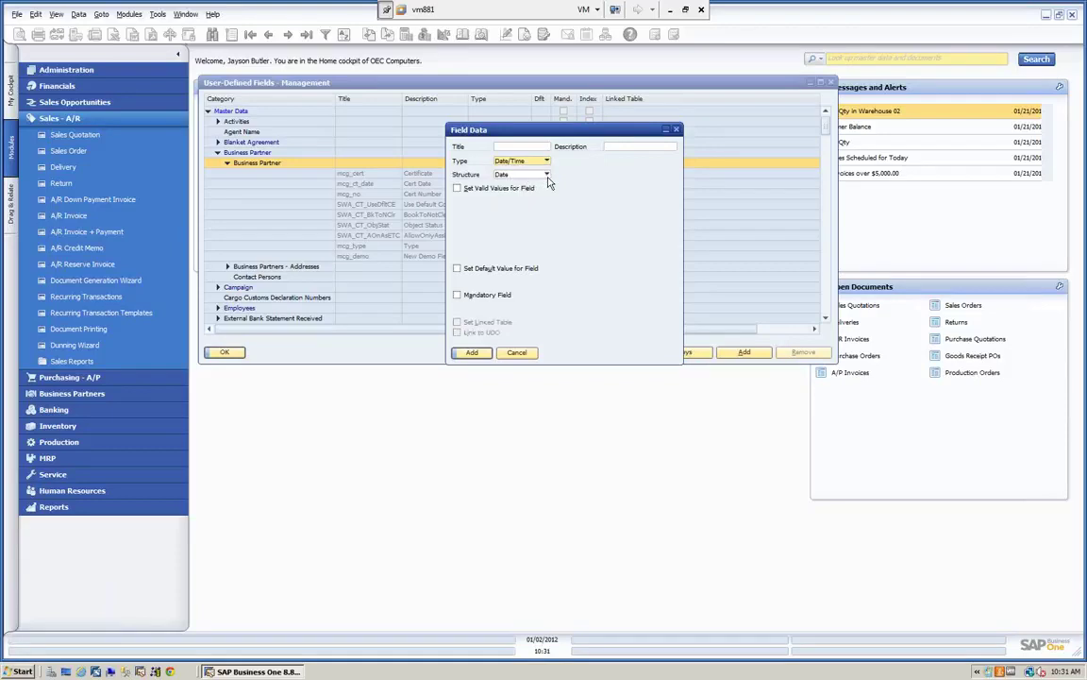
left_click(545, 174)
left_click(508, 194)
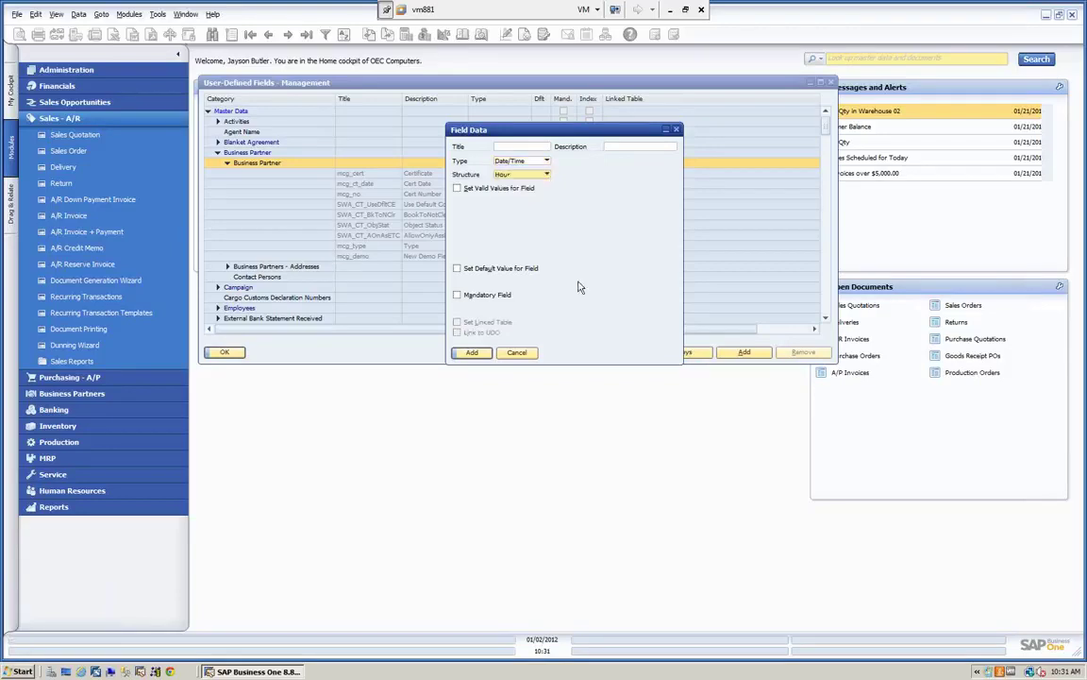
- Try the Units and Totals type with the Rate structure, and discard the new Business Partner field
left_click(501, 161)
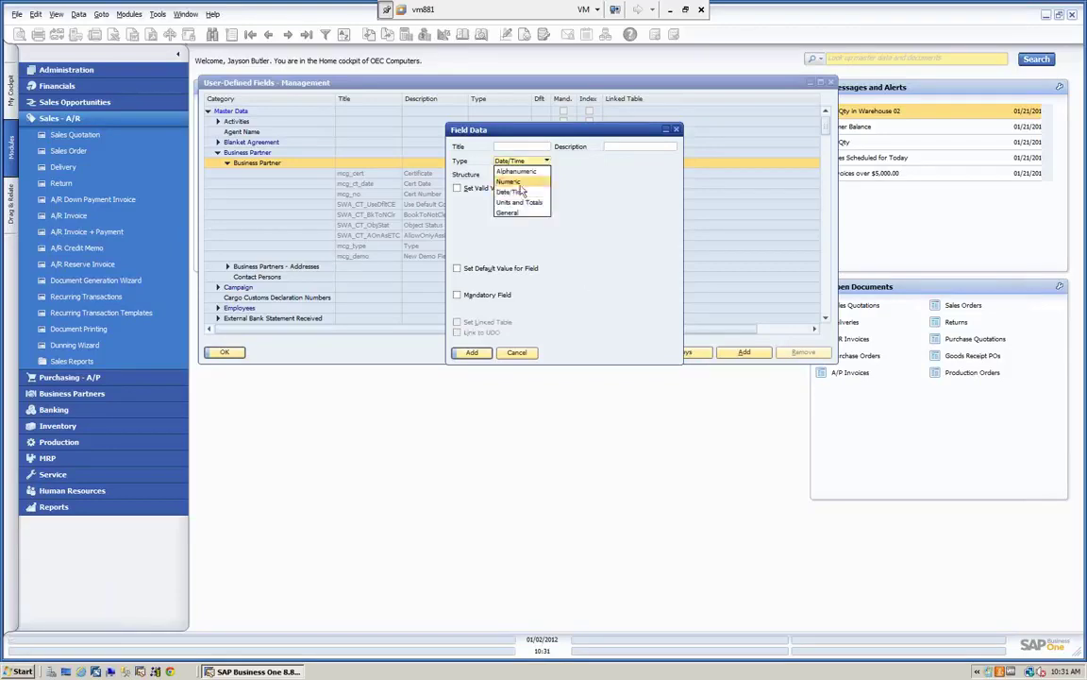
left_click(522, 204)
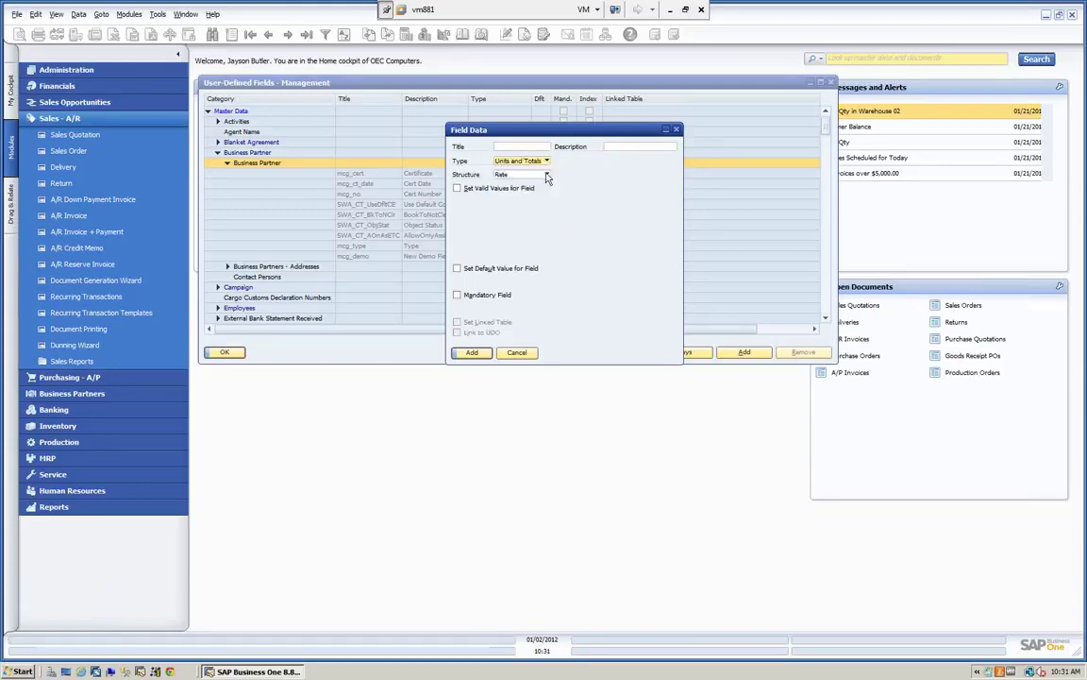
left_click(547, 176)
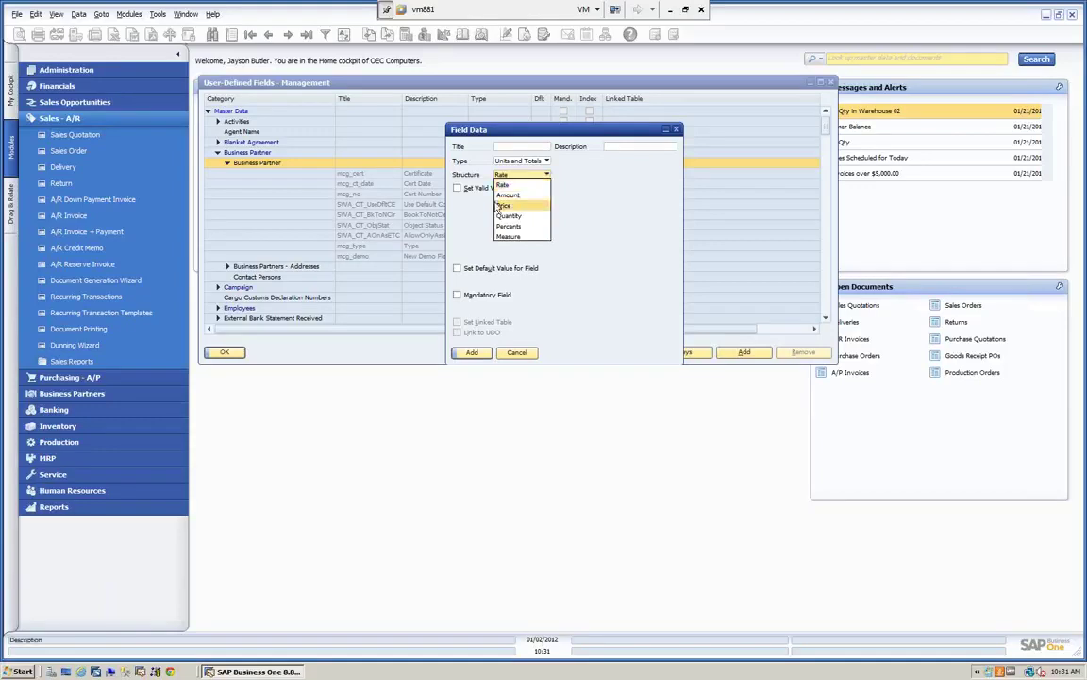
left_click(505, 184)
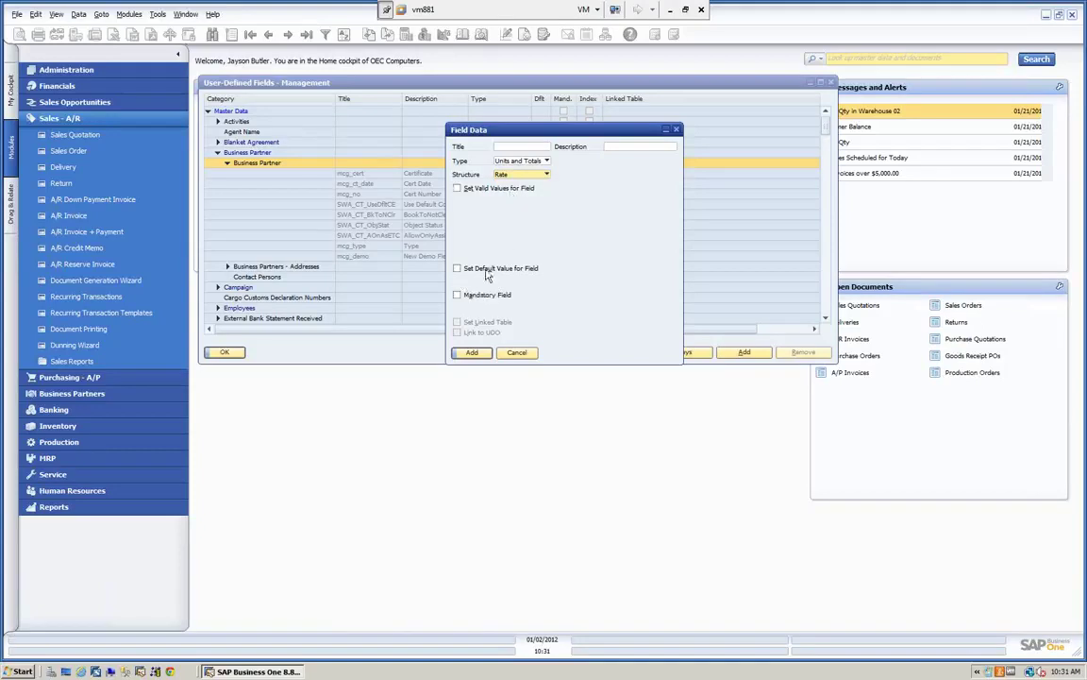
left_click(518, 354)
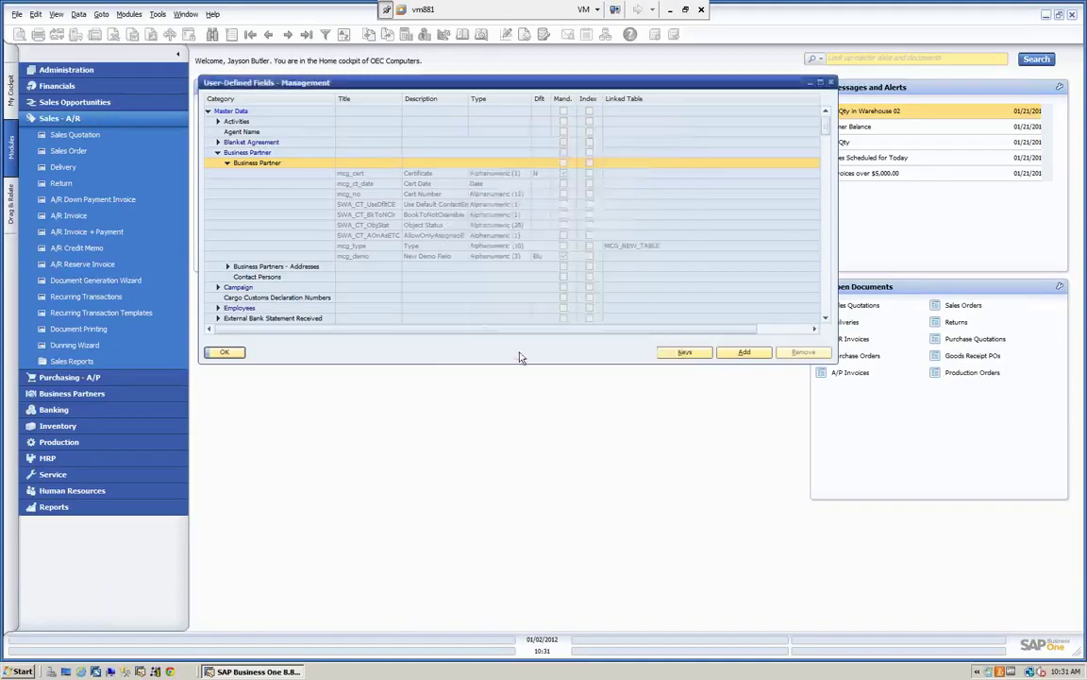
- Examine the valid values, default value and mandatory setting of the Business Partner's mcg_cert field, and close its field data
left_click(363, 177)
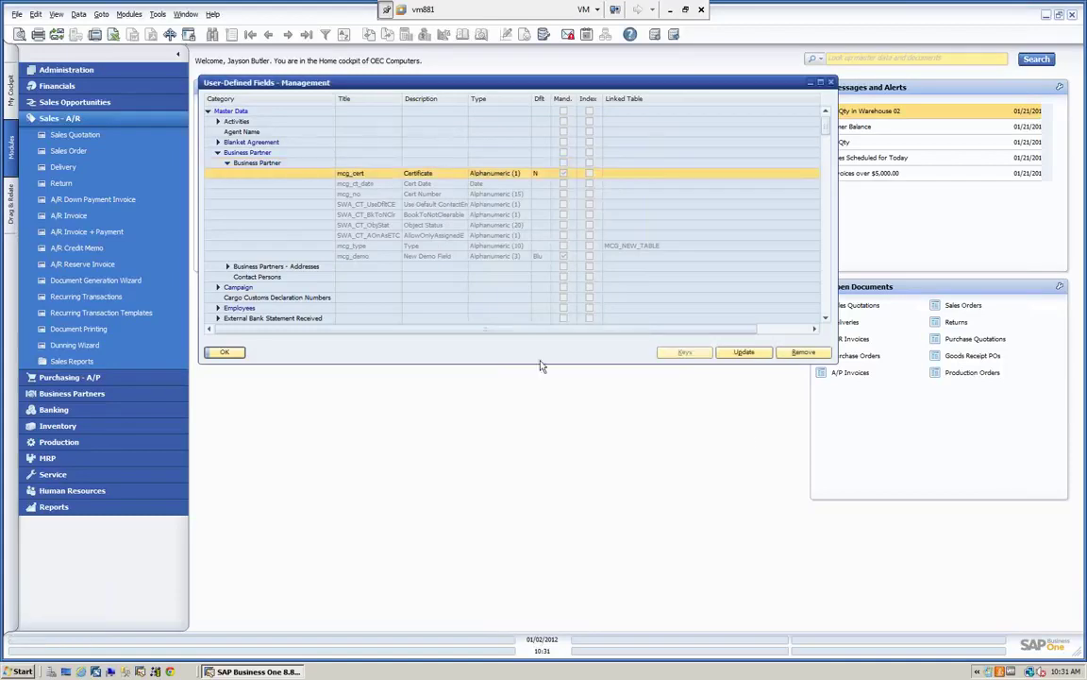
left_click(746, 353)
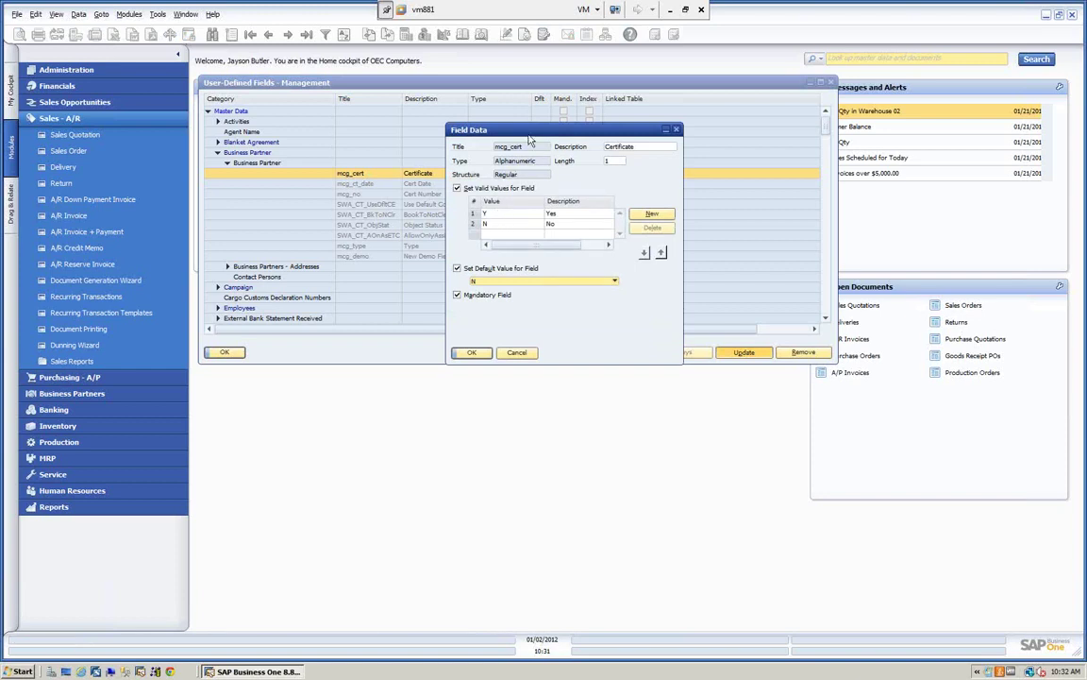
left_click_drag(527, 133, 512, 253)
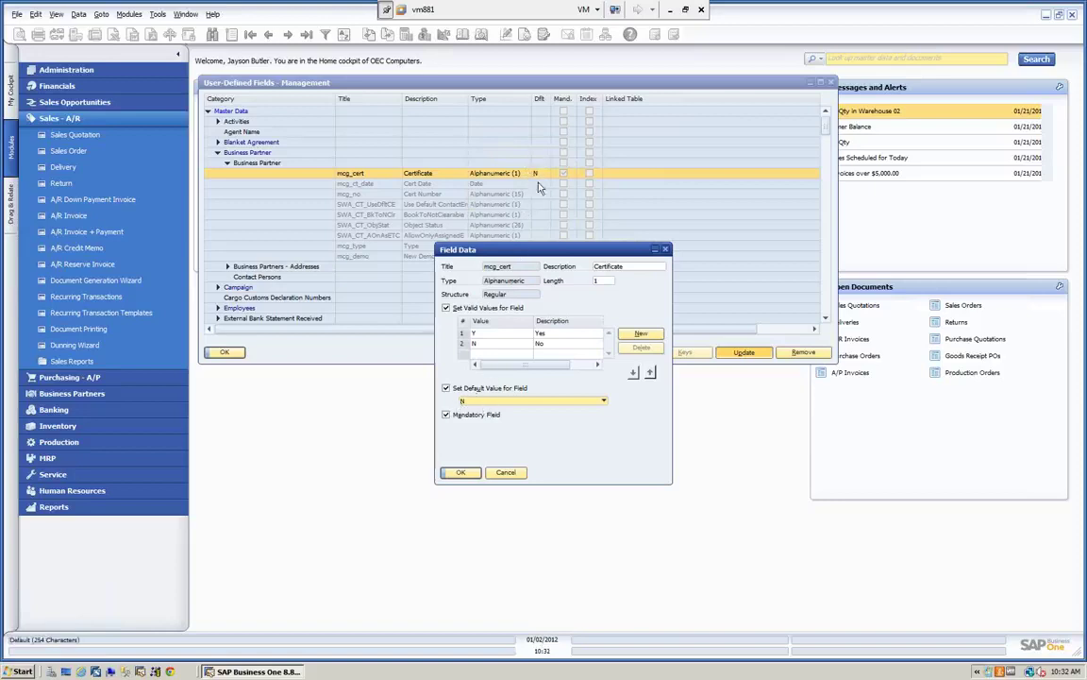
left_click(563, 175)
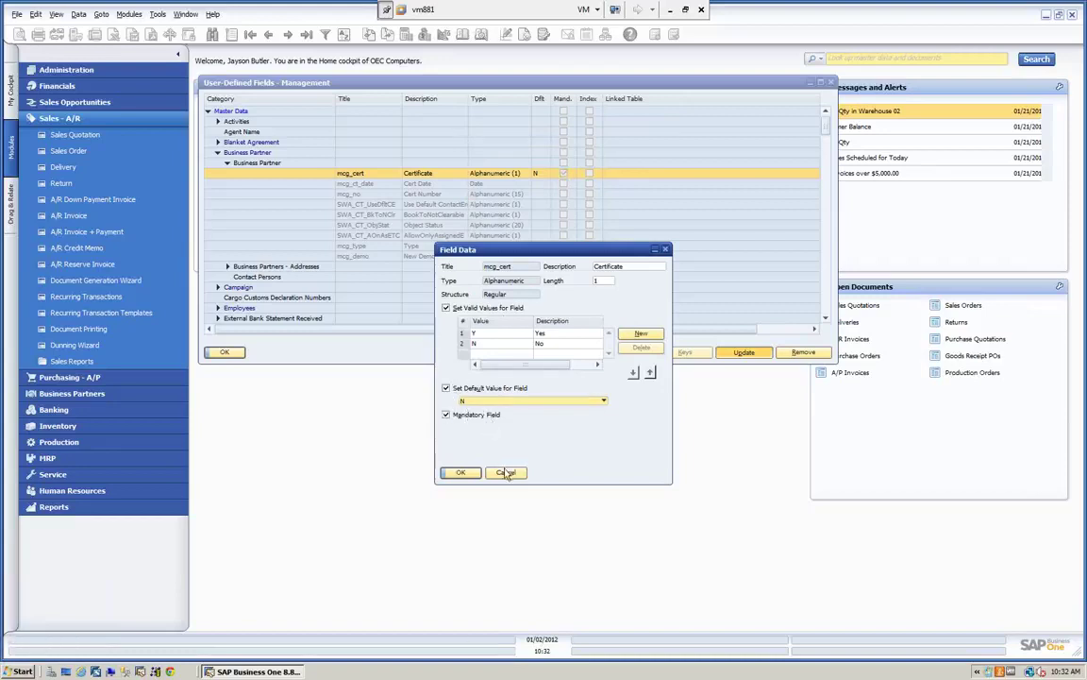
left_click(461, 472)
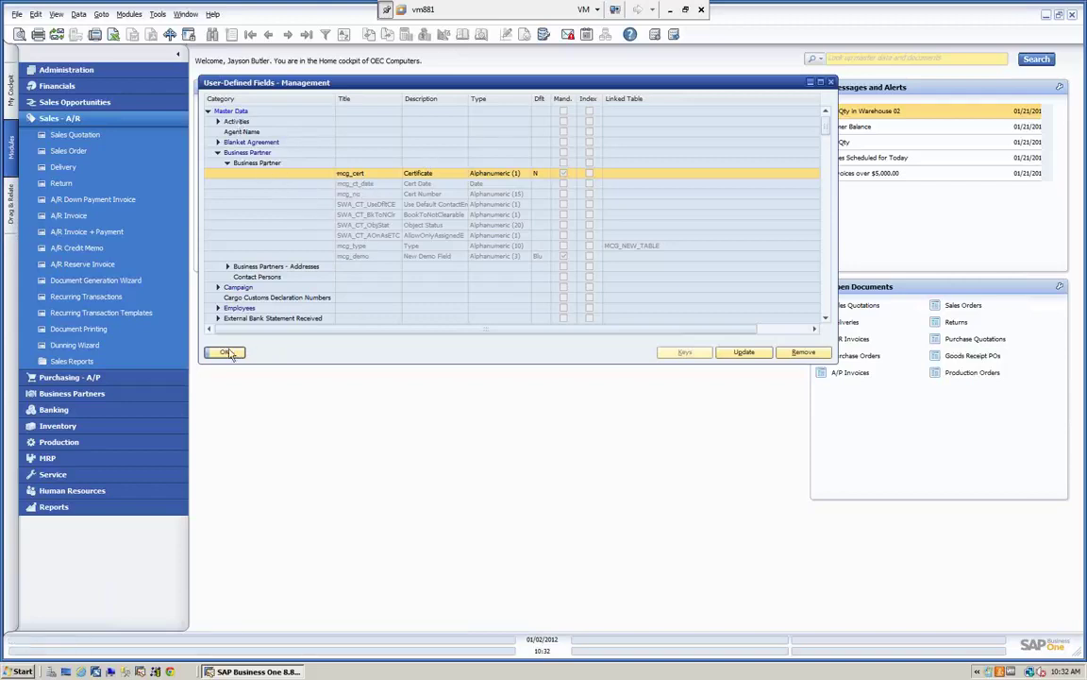
- Review the user-defined fields under Title and Rows of the Marketing Documents category, and close the field management window
left_click(208, 112)
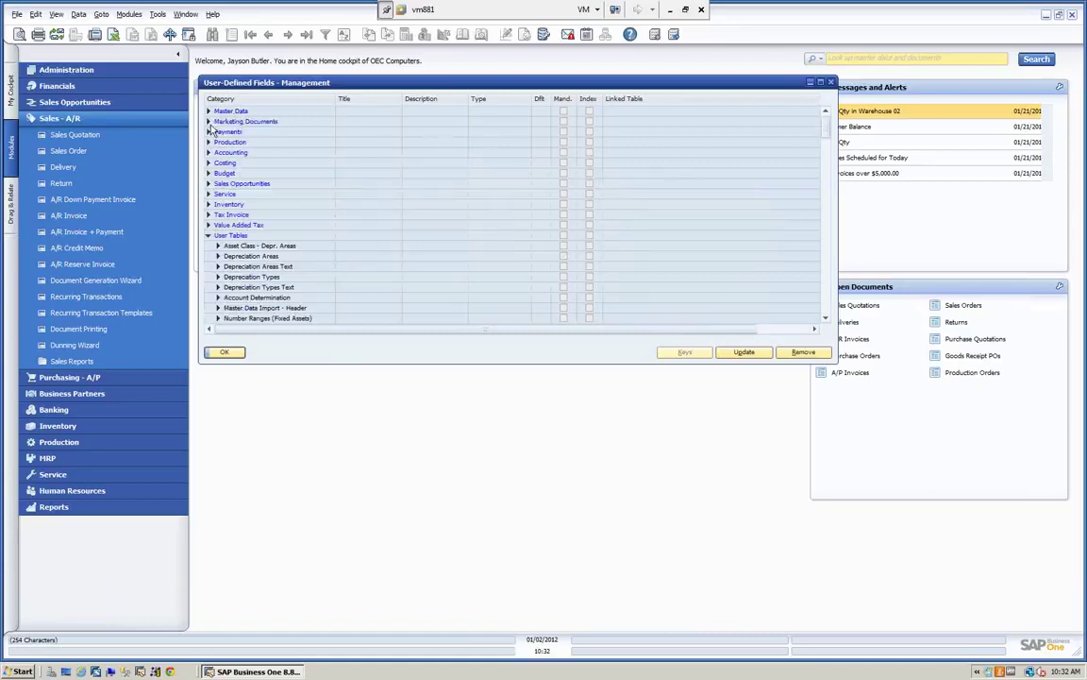
left_click(209, 122)
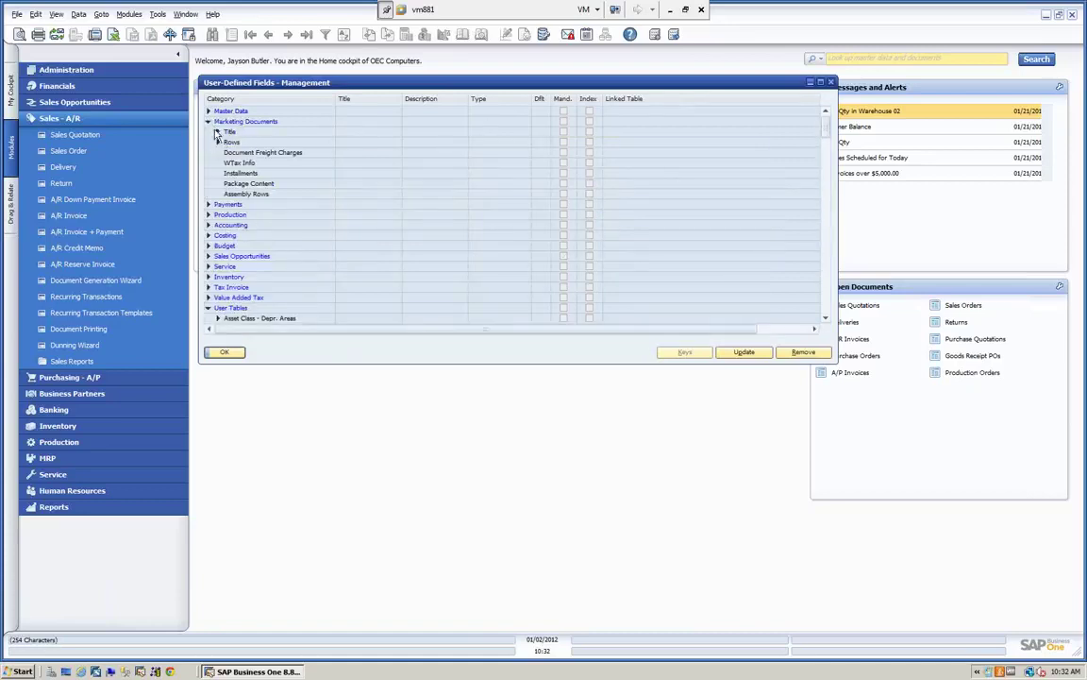
left_click(219, 133)
left_click(218, 132)
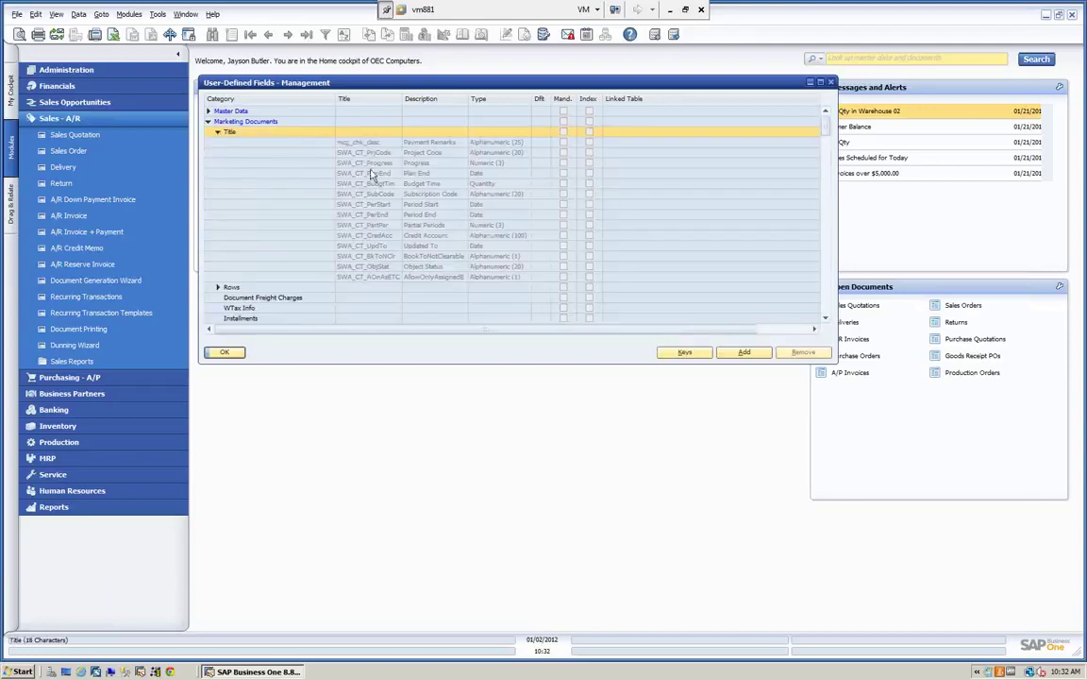
left_click(217, 133)
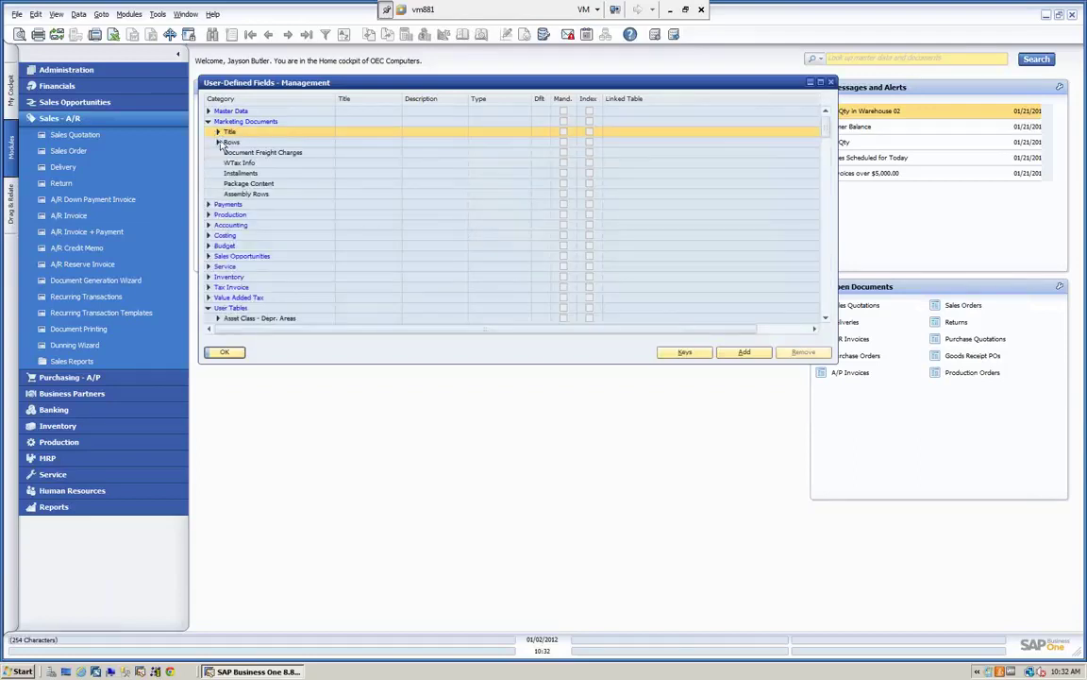
left_click(218, 141)
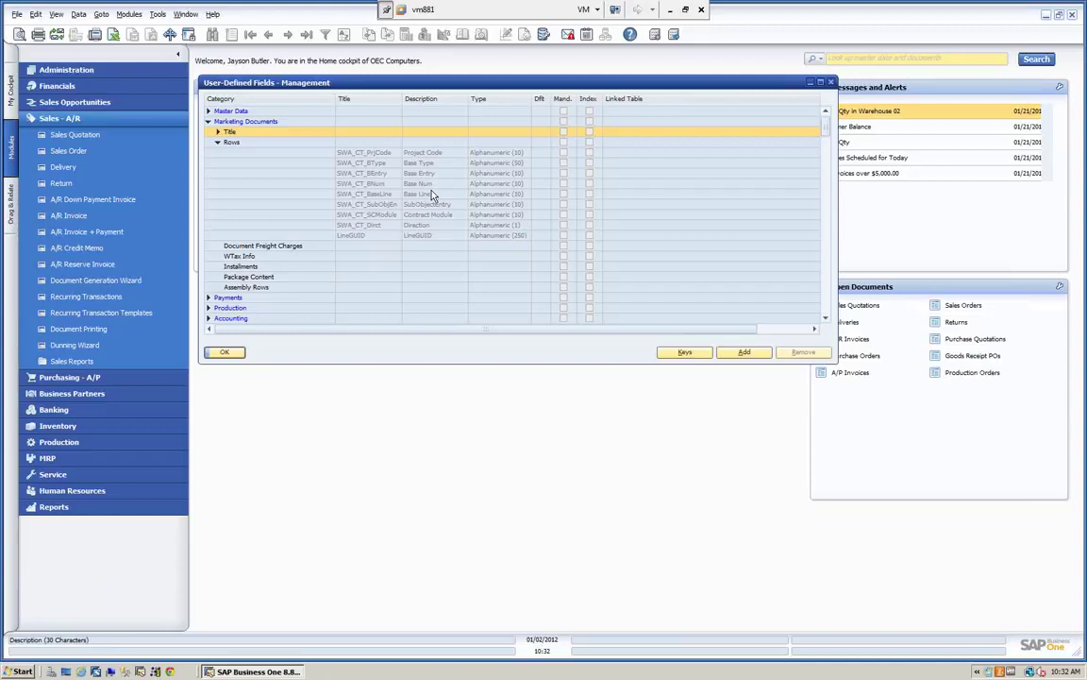
left_click(224, 352)
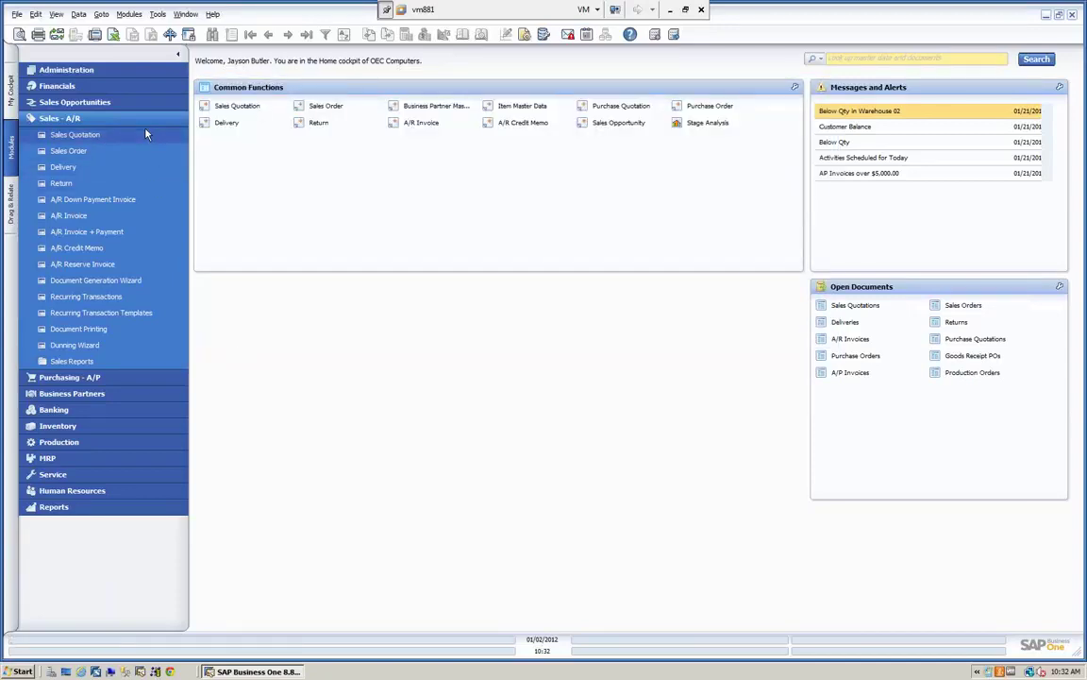
- Open Business Partner Master Data and bring up the display settings for its user-defined fields
left_click(58, 119)
left_click(68, 150)
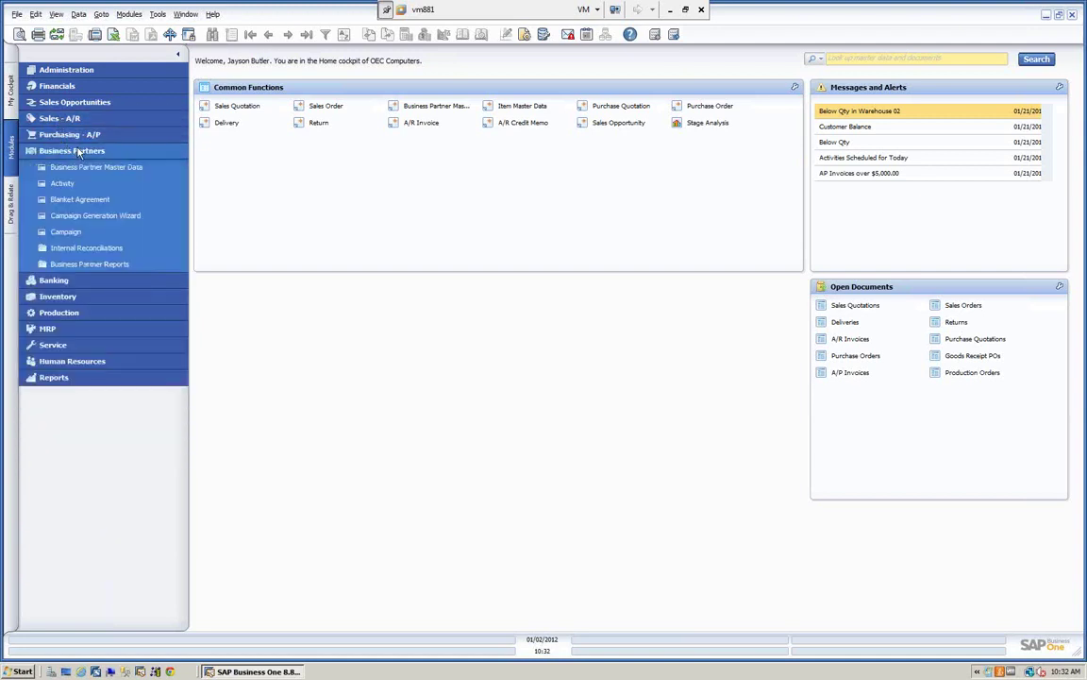
left_click(79, 167)
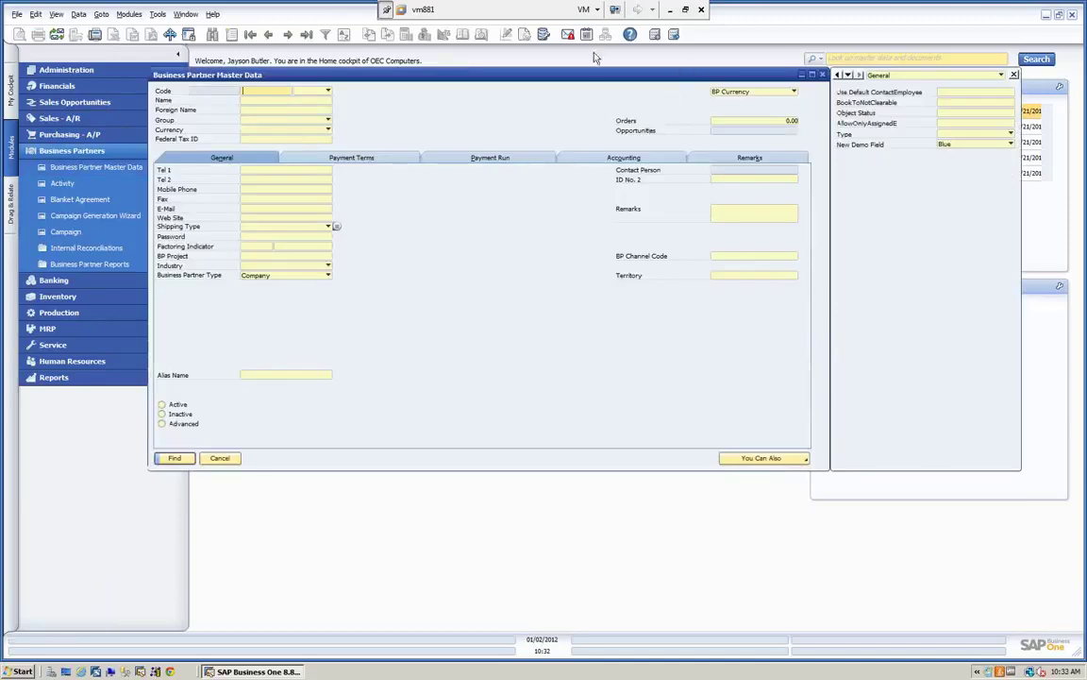
left_click(158, 14)
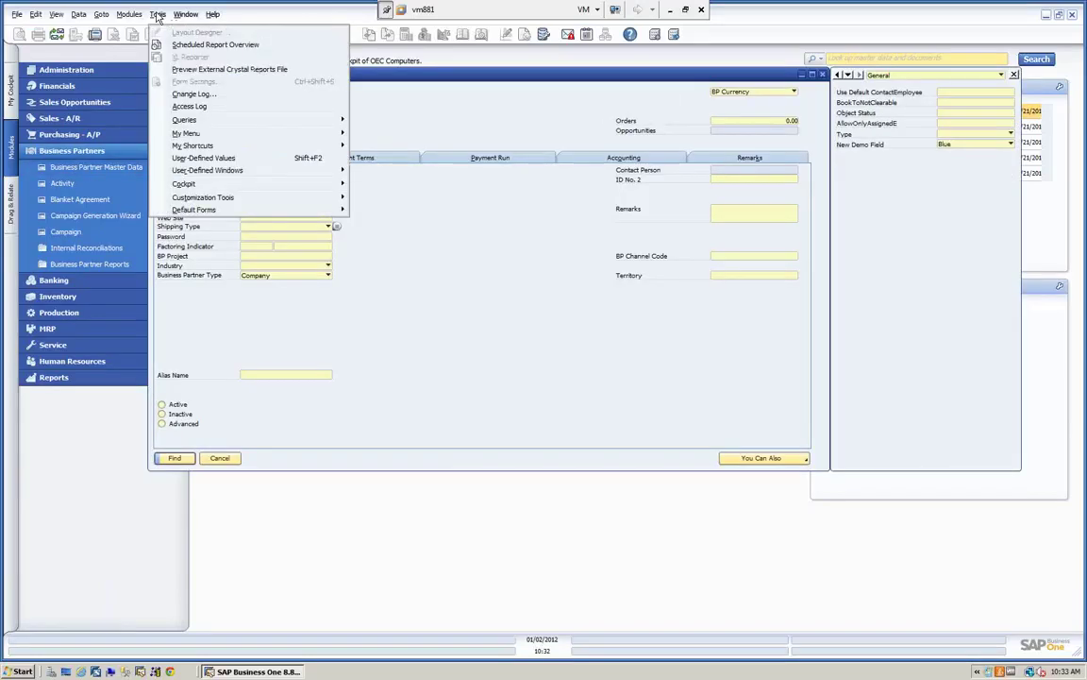
mouse_move(204, 199)
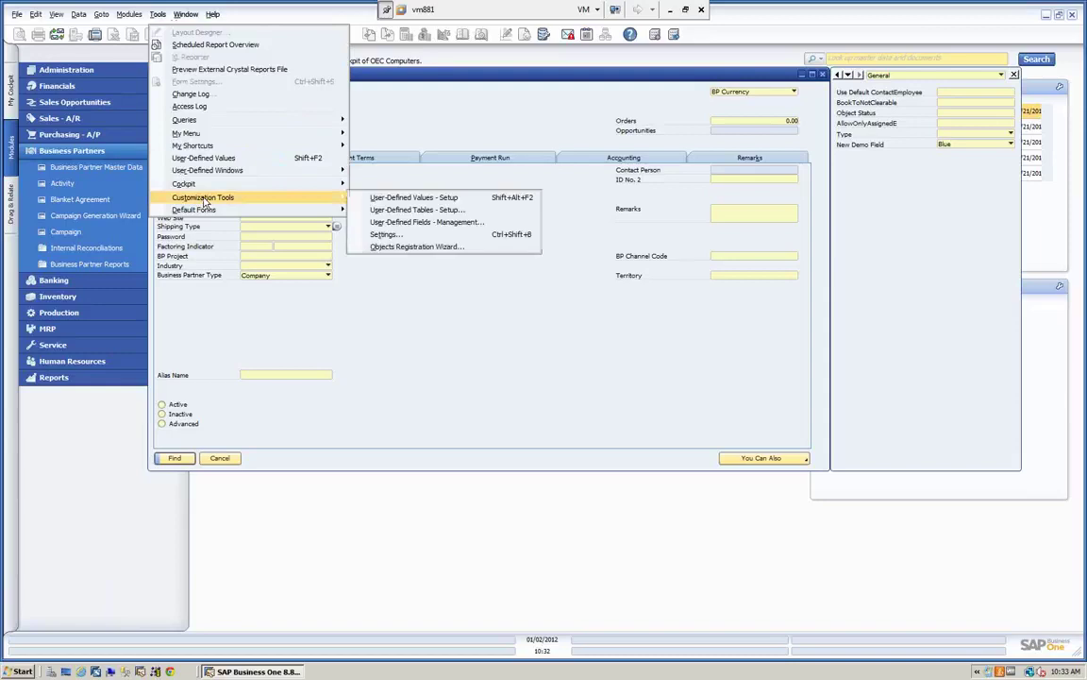
left_click(385, 236)
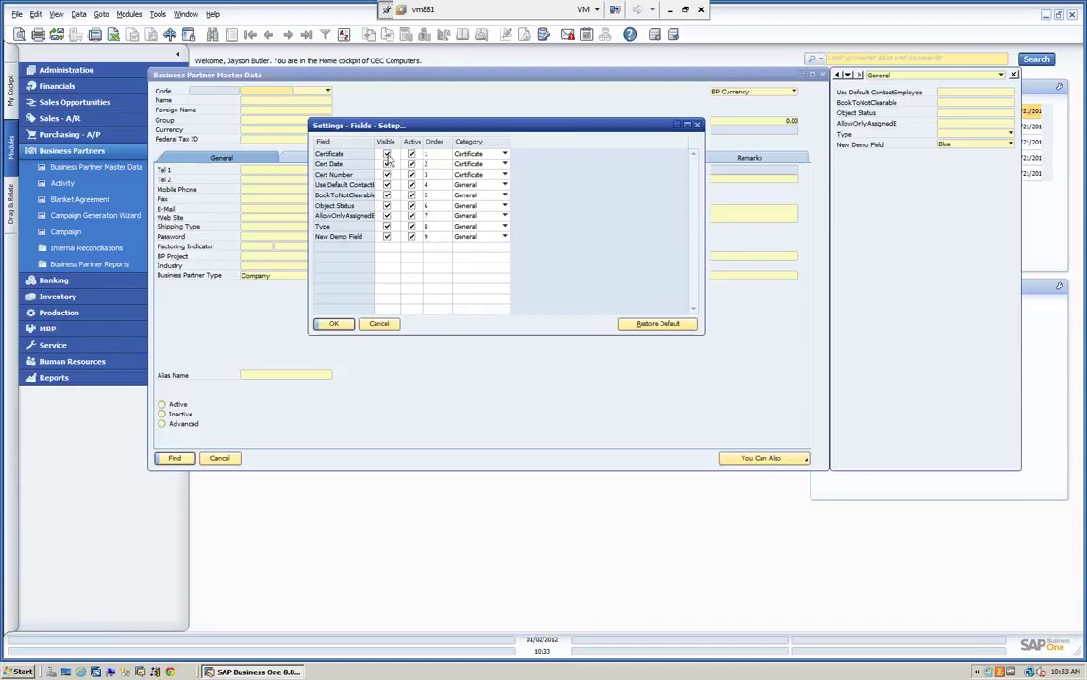
- Switch the Certificate field's visibility off and on again, and reactivate the field
left_click(386, 154)
left_click(387, 155)
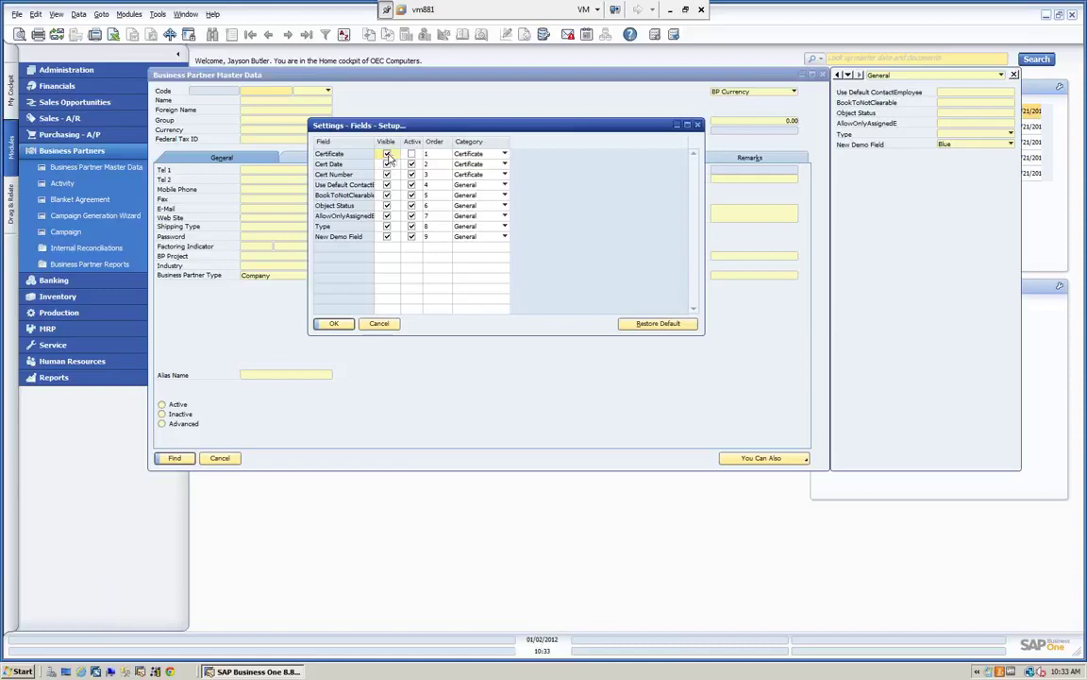
left_click(411, 154)
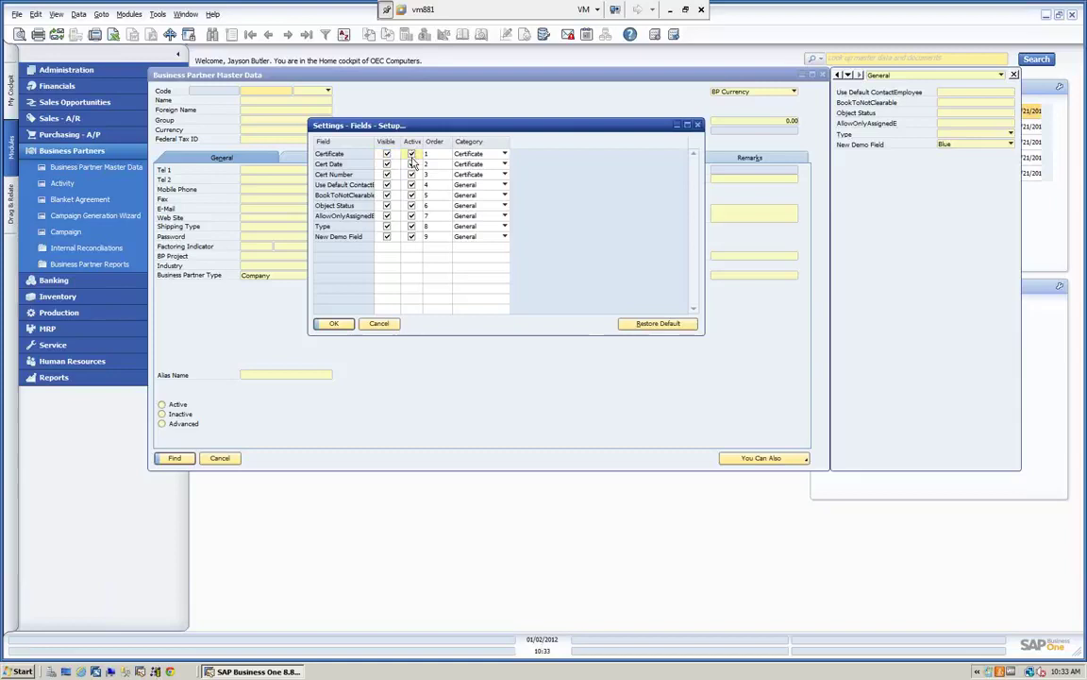
left_click(412, 164)
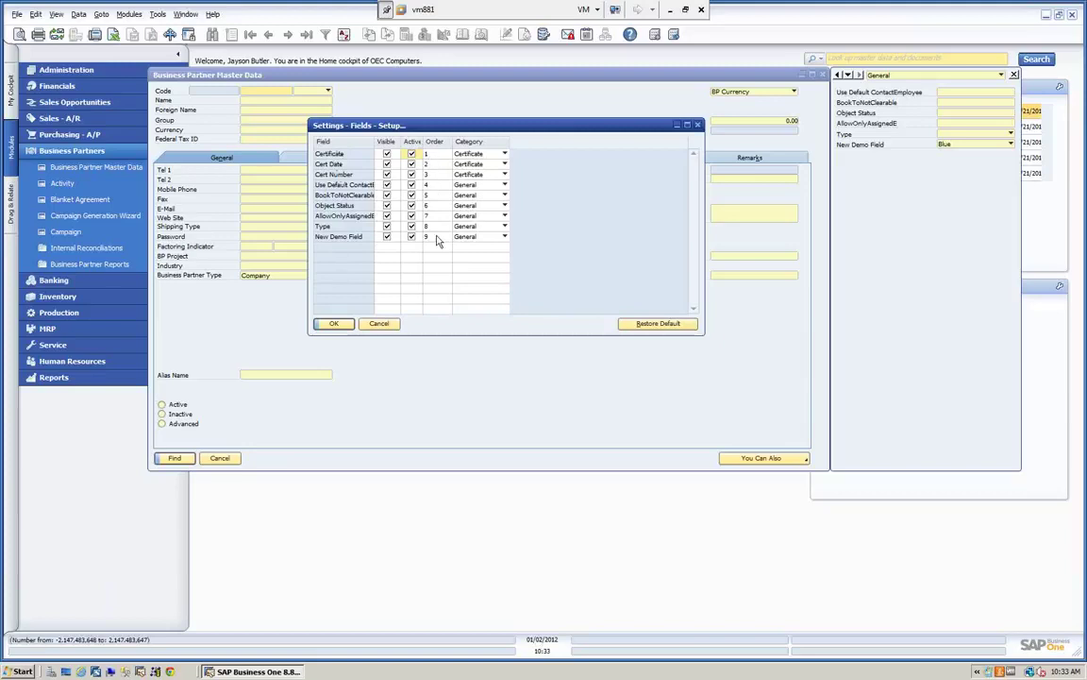
- Check the category choices available for the Certificate field, and accept the field settings
left_click(504, 154)
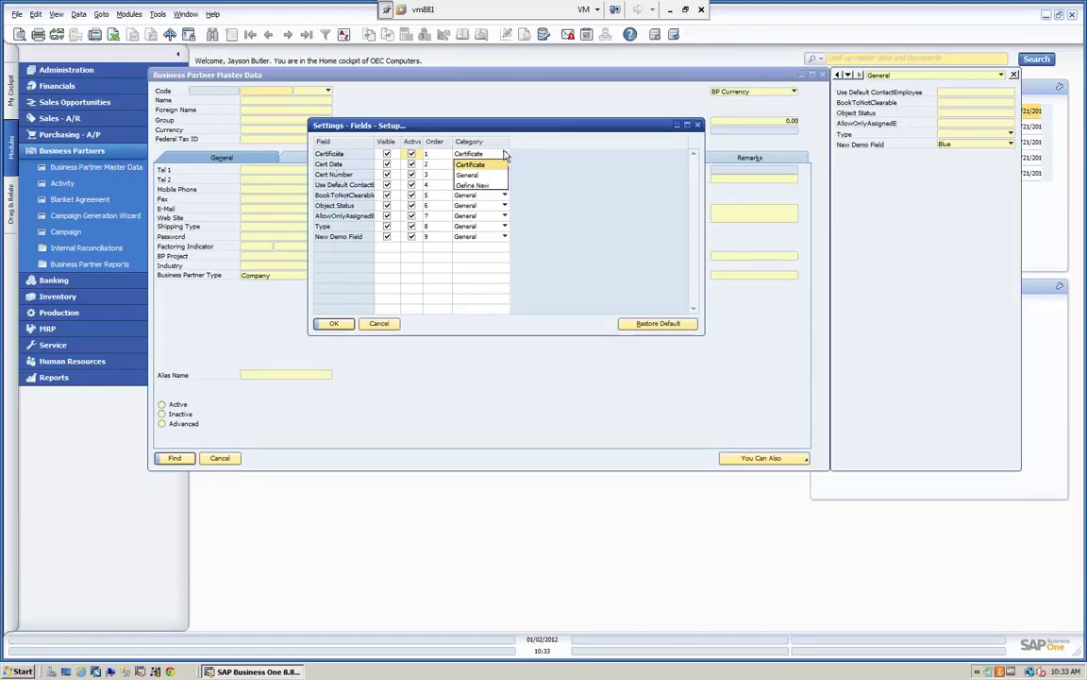
left_click(504, 154)
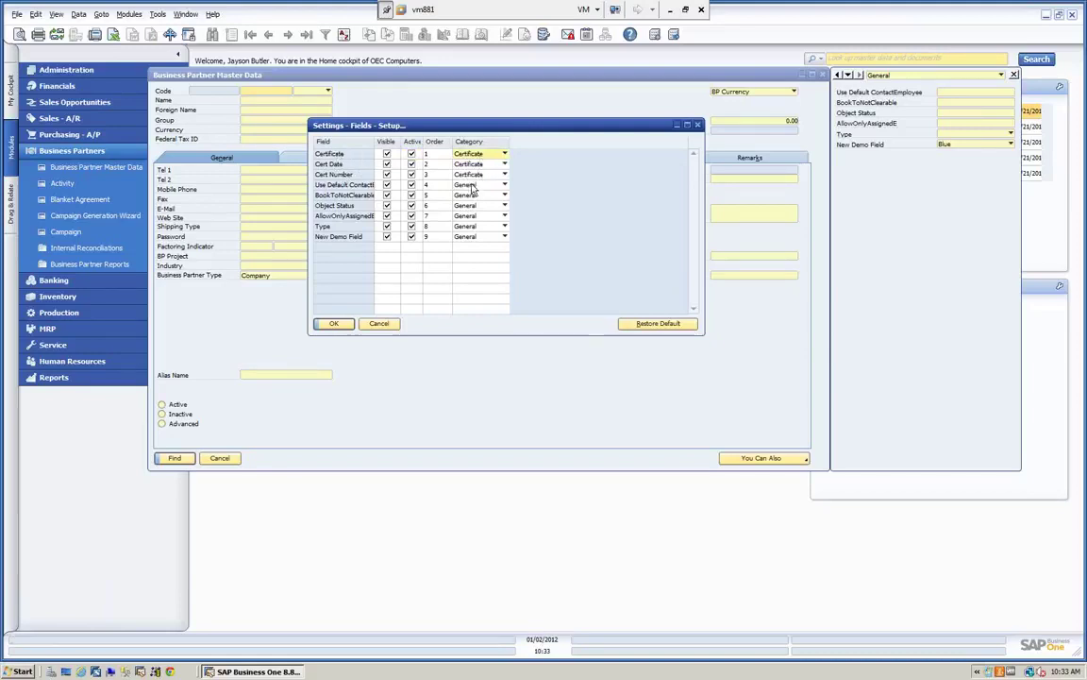
left_click(338, 324)
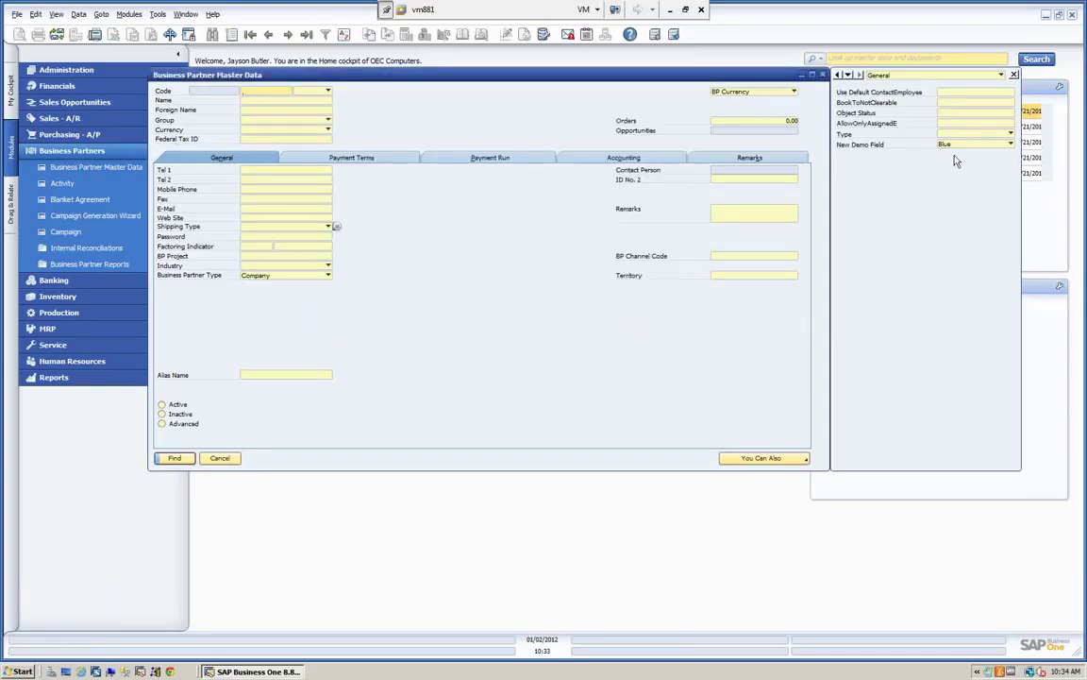
- View the business partner's user-defined fields by the Certificate category and by All Categories, and close the master data window
left_click(1001, 74)
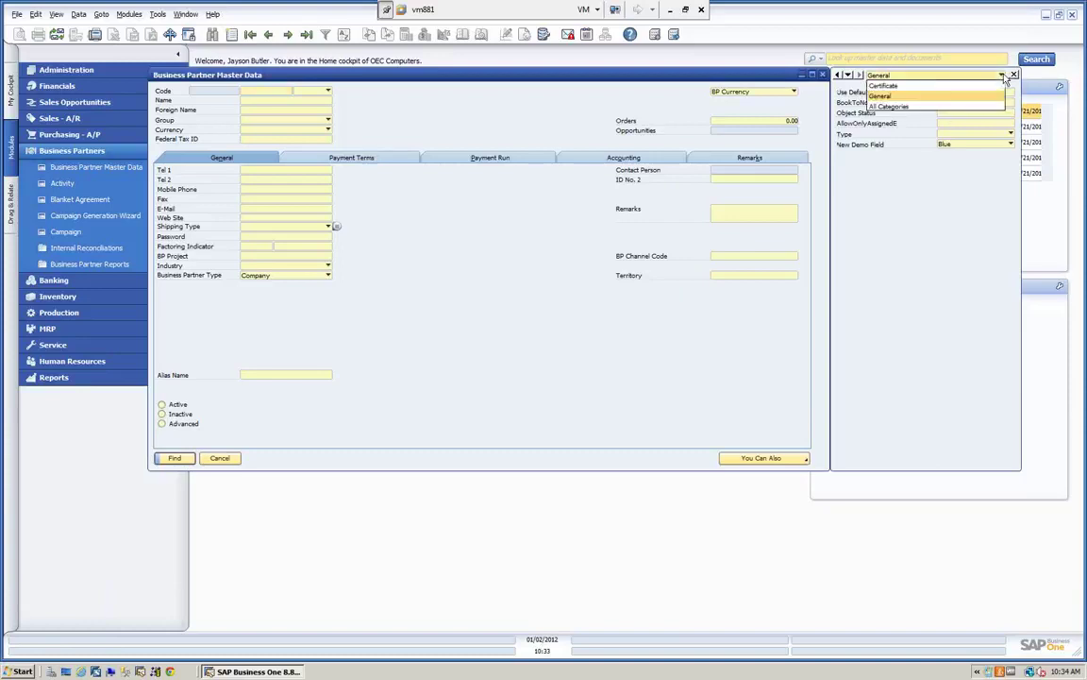
left_click(884, 86)
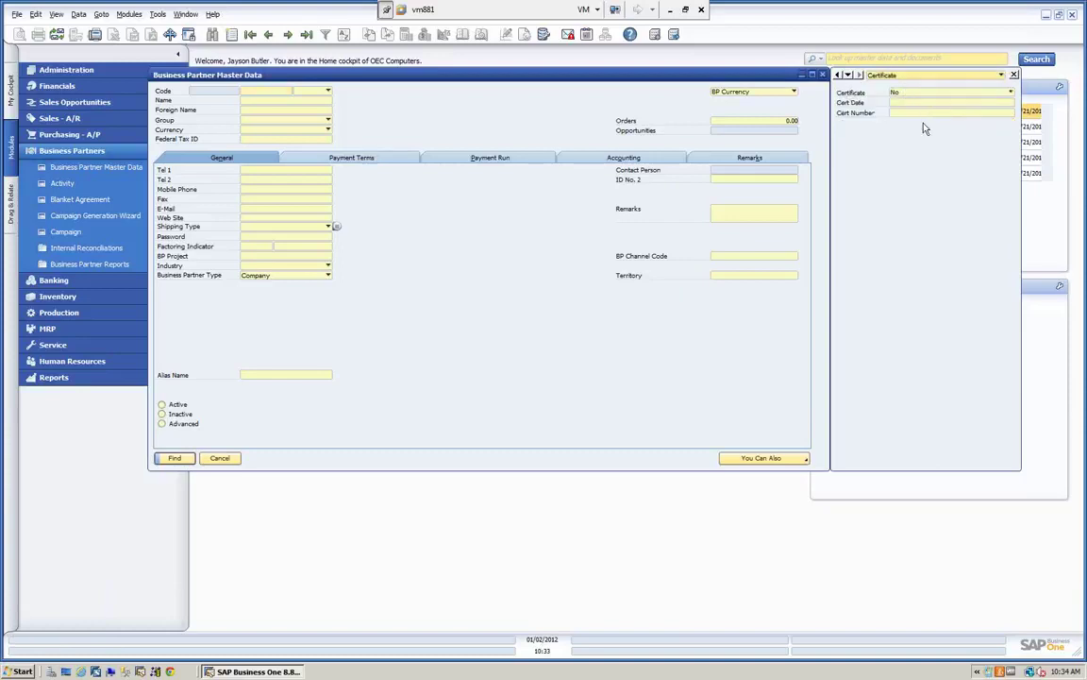
left_click(1001, 74)
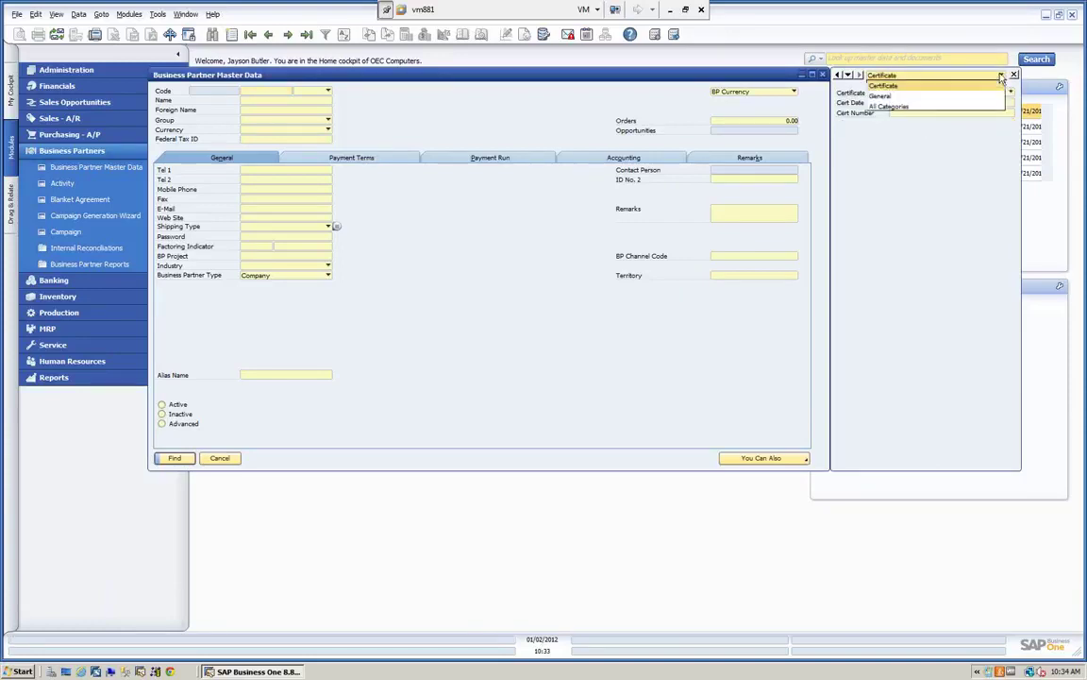
left_click(899, 107)
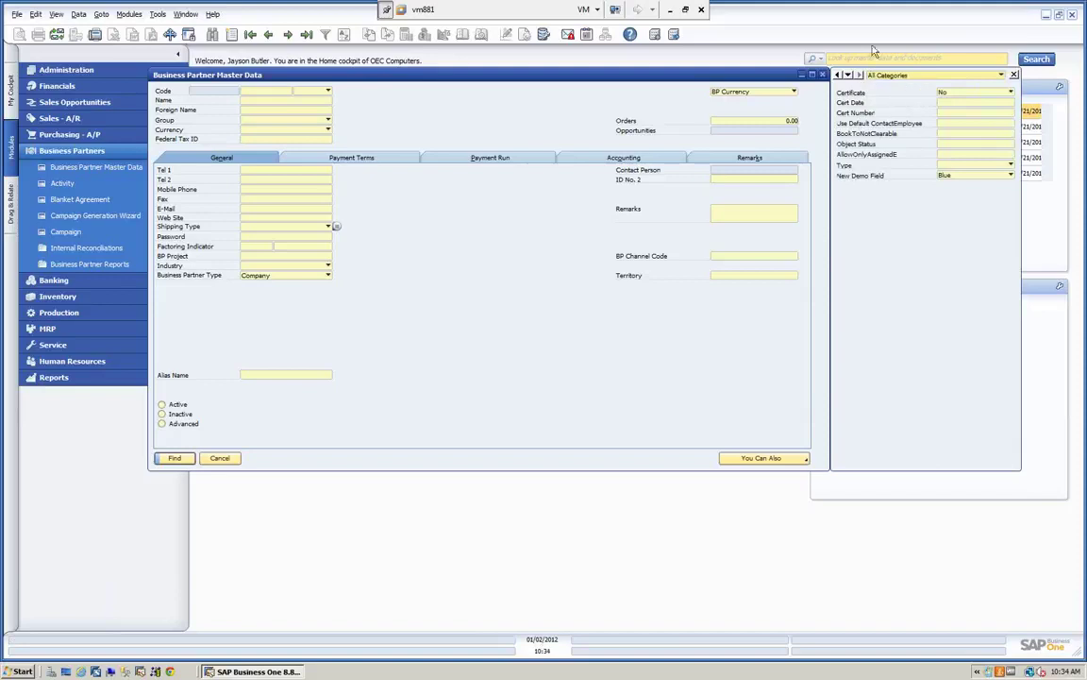
left_click(234, 460)
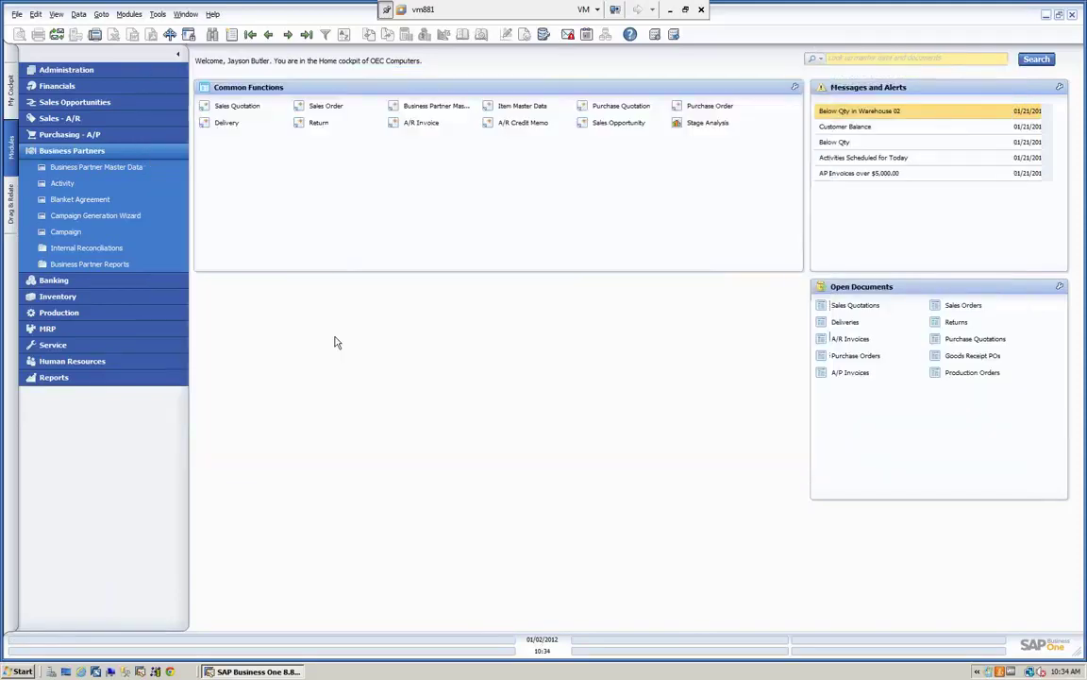